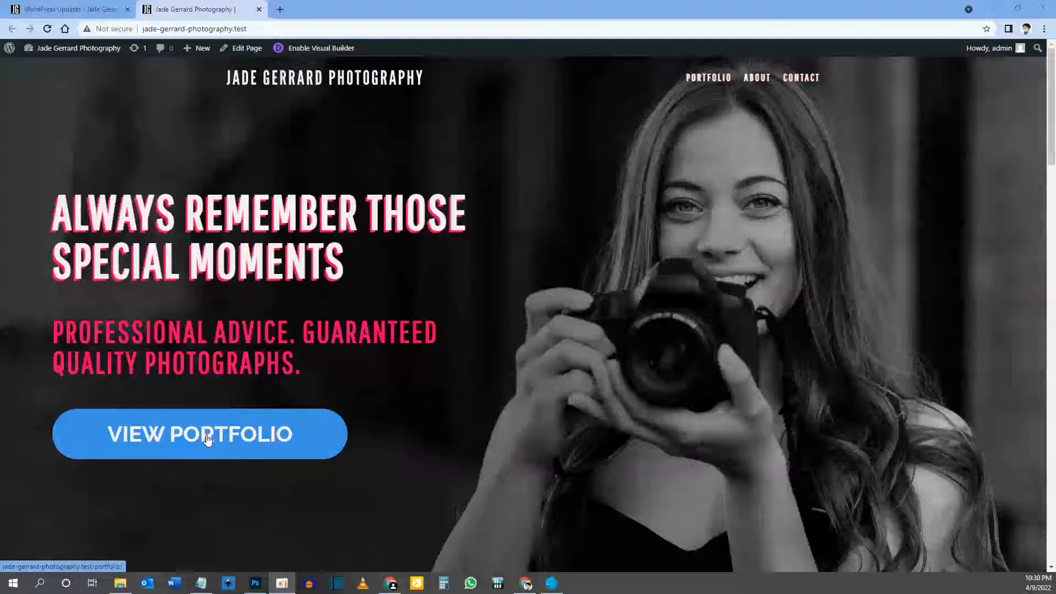
Look over the home page's sections and open the page for editing in the Visual Builder
{"action": "scroll", "coordinate": [234, 443], "scroll_direction": "down", "scroll_amount": 20}
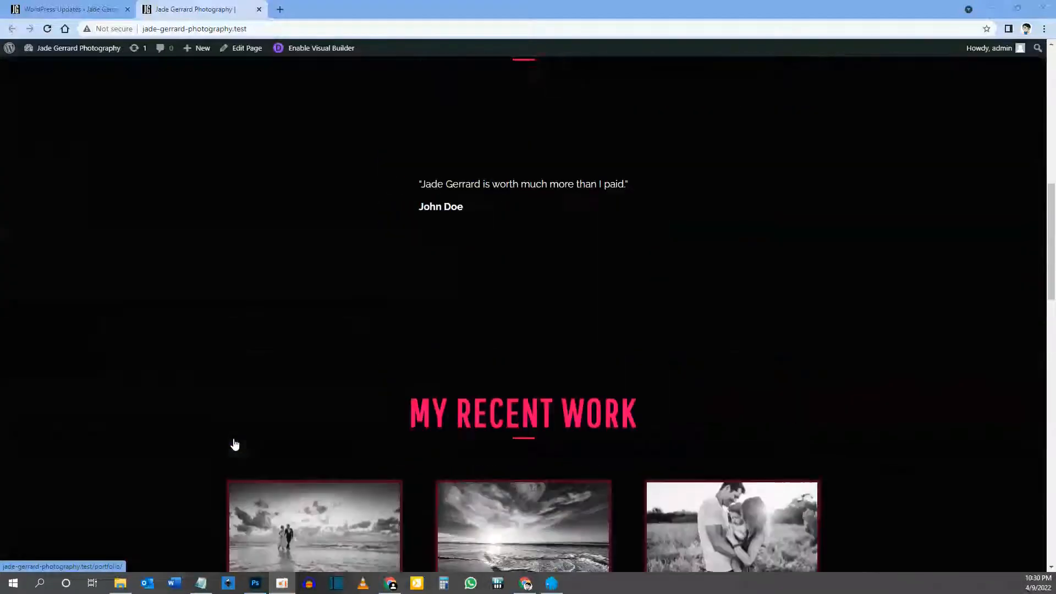
{"action": "scroll", "coordinate": [234, 443], "scroll_direction": "down", "scroll_amount": 3}
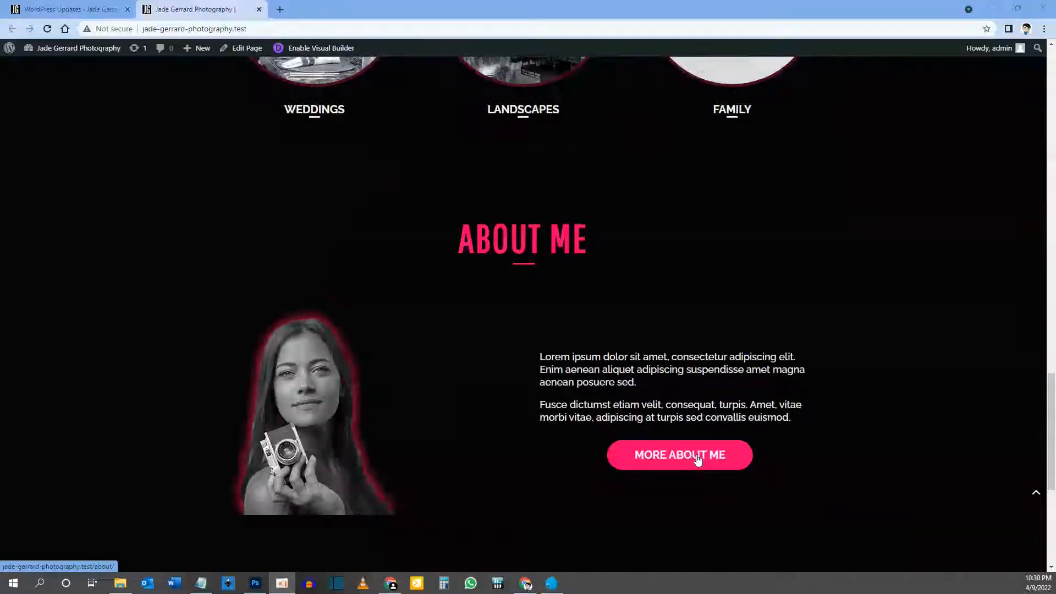
{"action": "scroll", "coordinate": [697, 459], "scroll_direction": "up", "scroll_amount": 20}
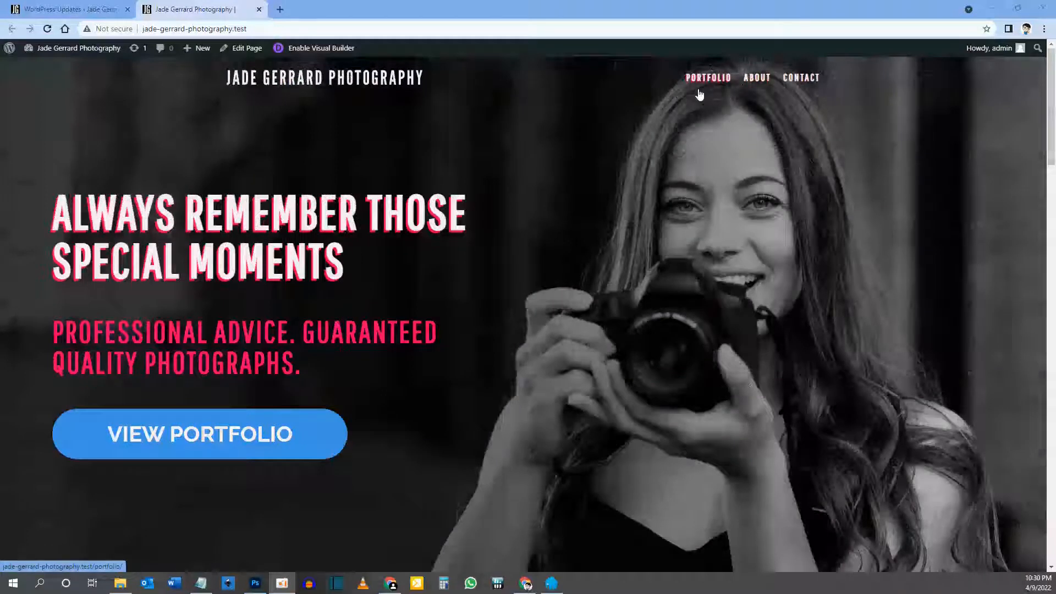
{"action": "left_click", "coordinate": [315, 51]}
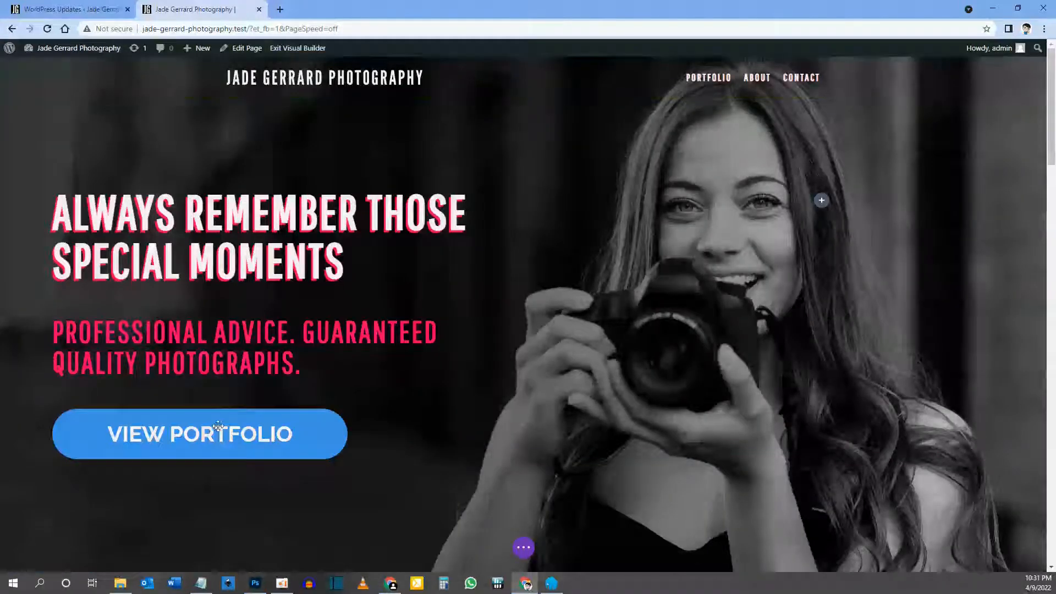
Set the hero section's View Portfolio button background on hover to rgba(60,145,230,0.8)
{"action": "mouse_move", "coordinate": [205, 443]}
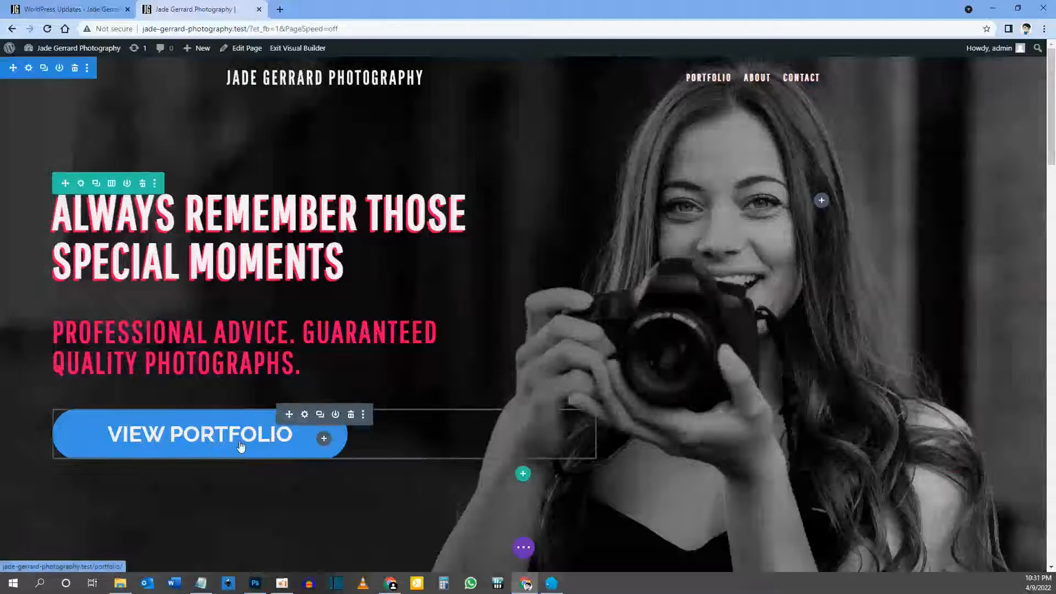
{"action": "left_click", "coordinate": [305, 415]}
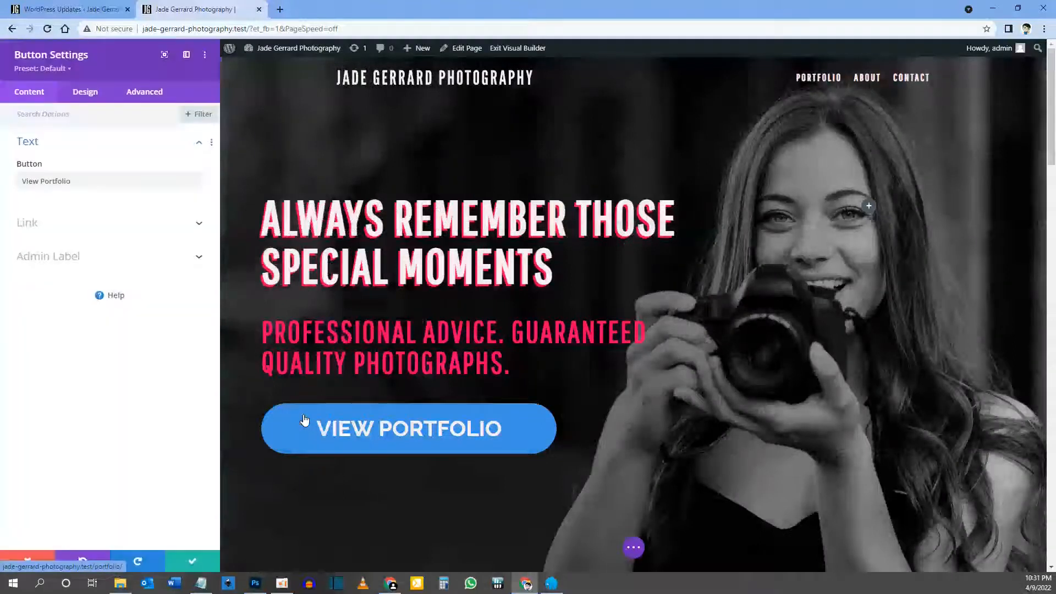
{"action": "left_click", "coordinate": [91, 100]}
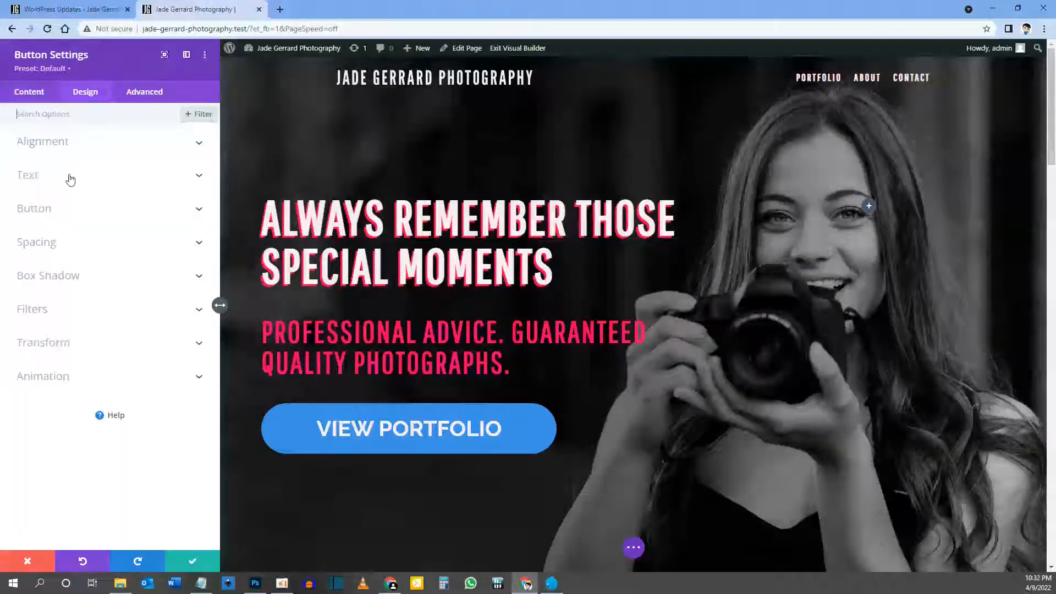
{"action": "left_click", "coordinate": [34, 209]}
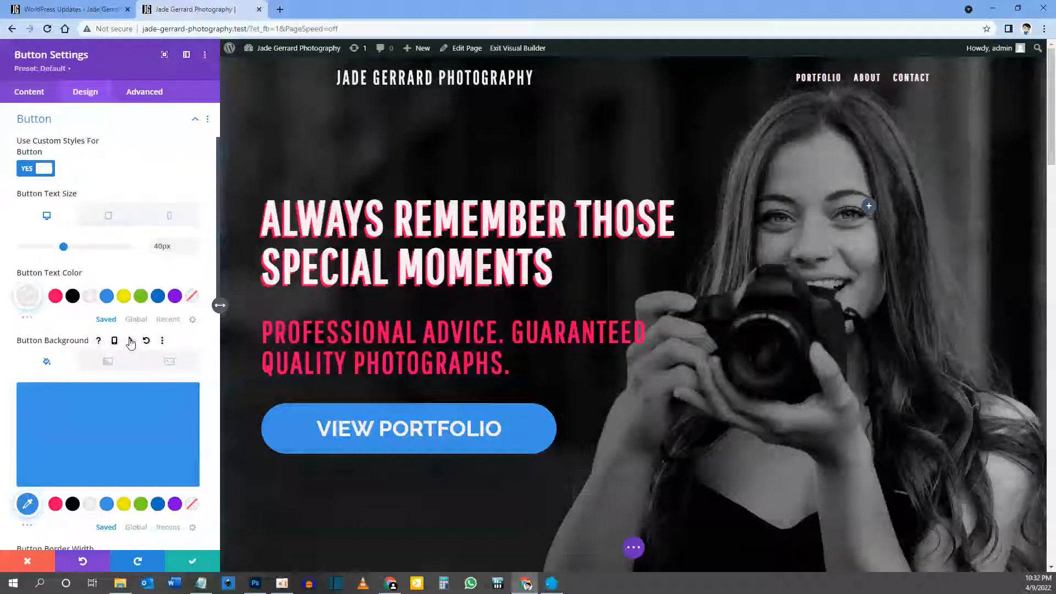
{"action": "left_click", "coordinate": [131, 340]}
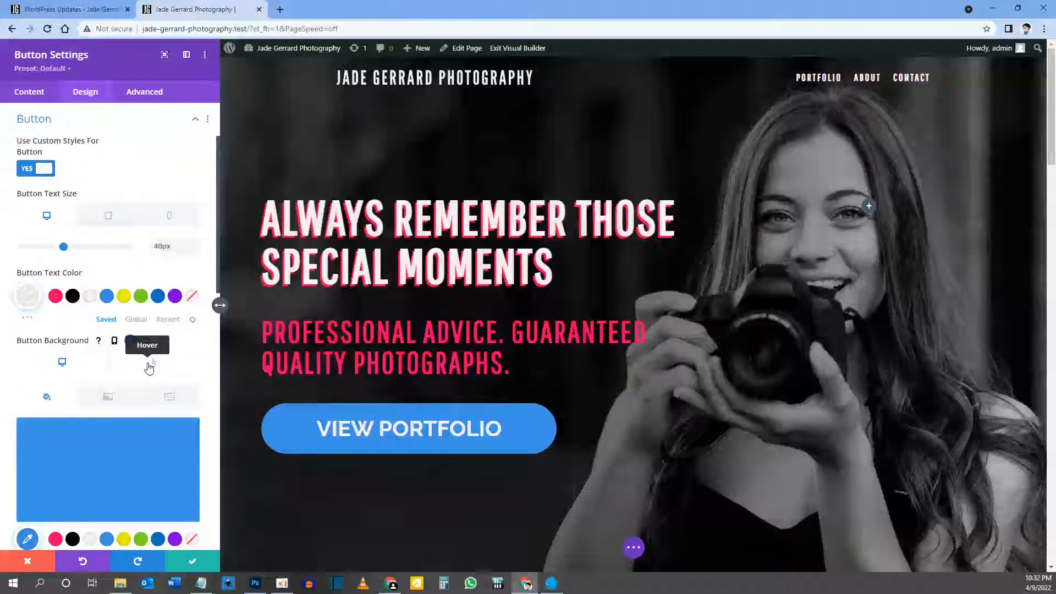
{"action": "left_click", "coordinate": [149, 367]}
{"action": "scroll", "coordinate": [150, 368], "scroll_direction": "down", "scroll_amount": 1}
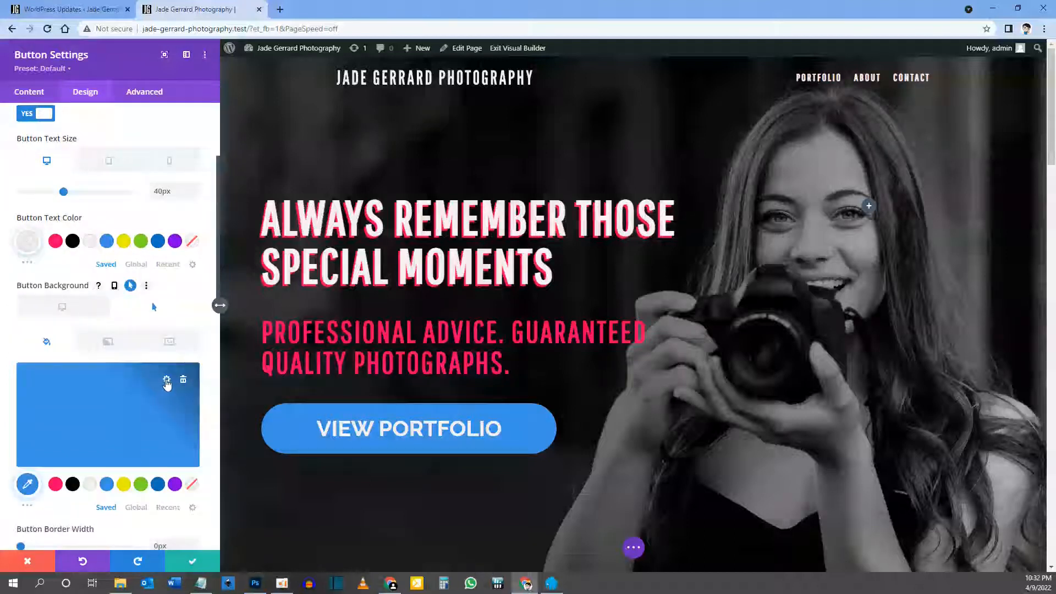
{"action": "left_click", "coordinate": [166, 381]}
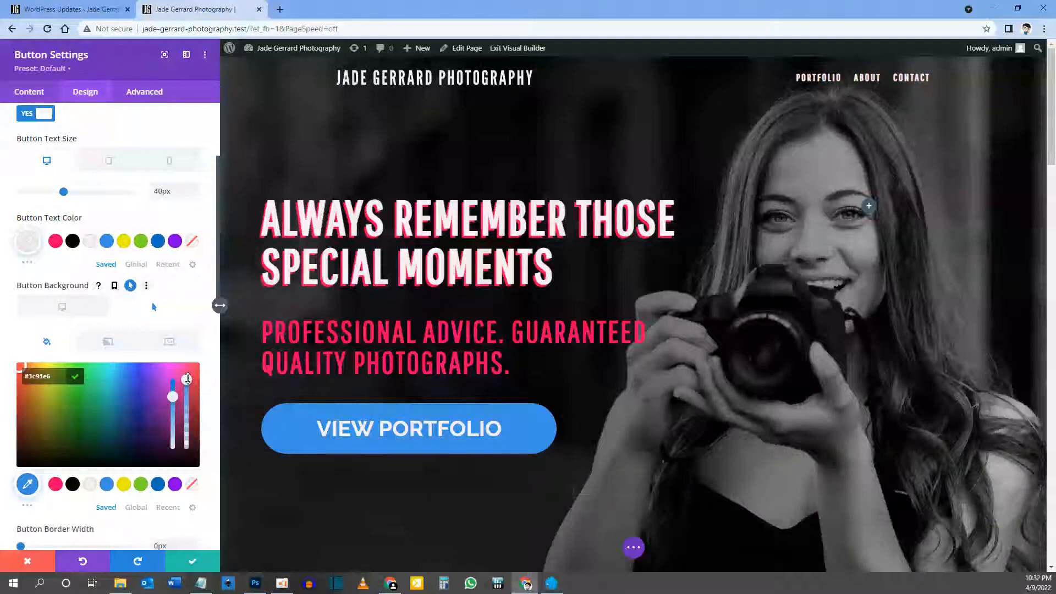
{"action": "left_click_drag", "start_coordinate": [187, 378], "coordinate": [187, 391]}
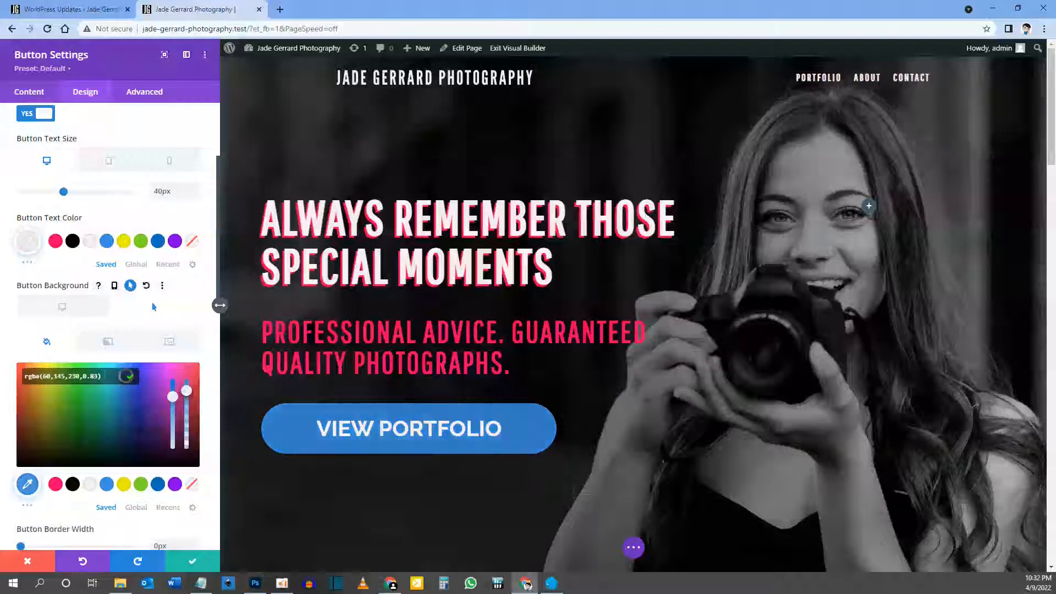
{"action": "key", "text": "BackSpace"}
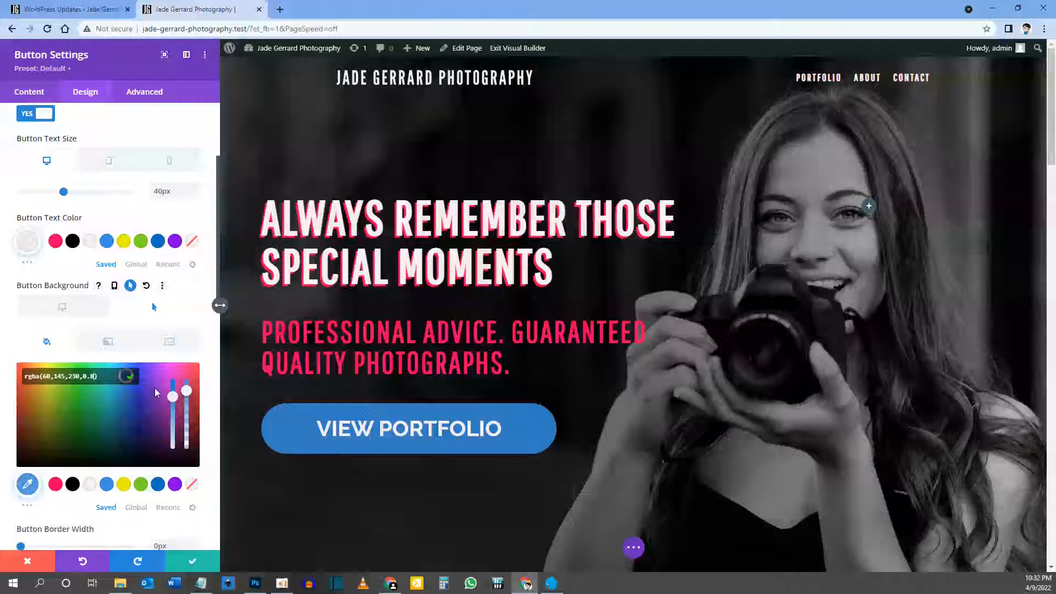
Compare the View Portfolio button's default and hover backgrounds, and save the button's settings
{"action": "left_click", "coordinate": [64, 311]}
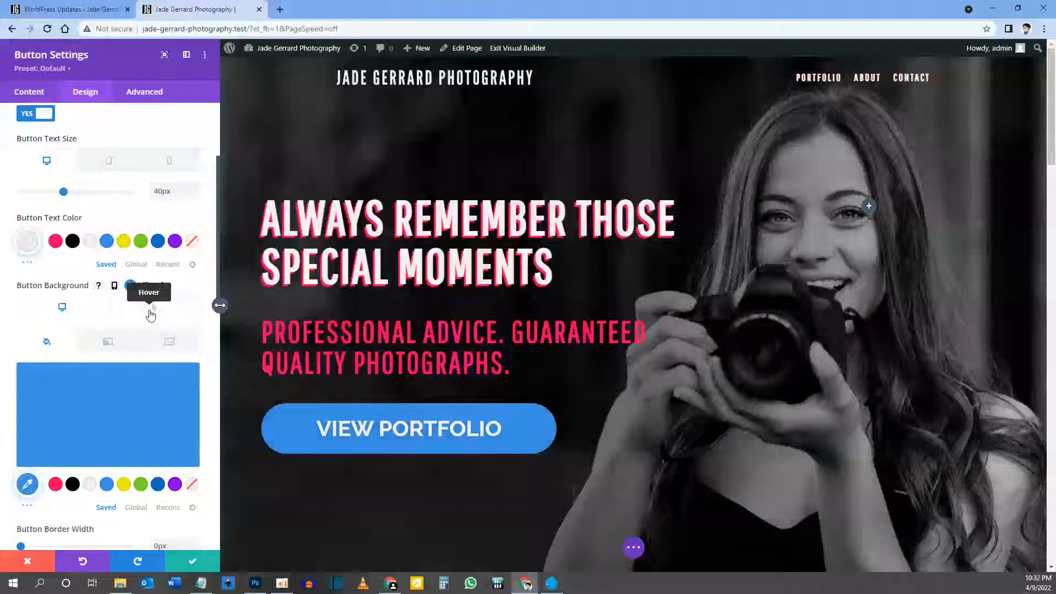
{"action": "left_click", "coordinate": [151, 314]}
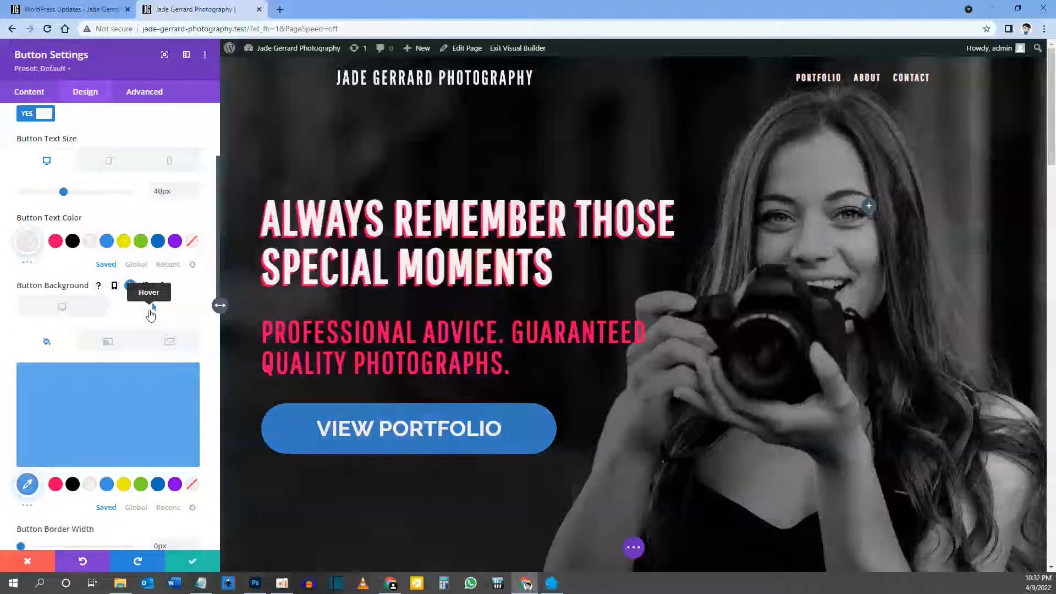
{"action": "left_click", "coordinate": [62, 307]}
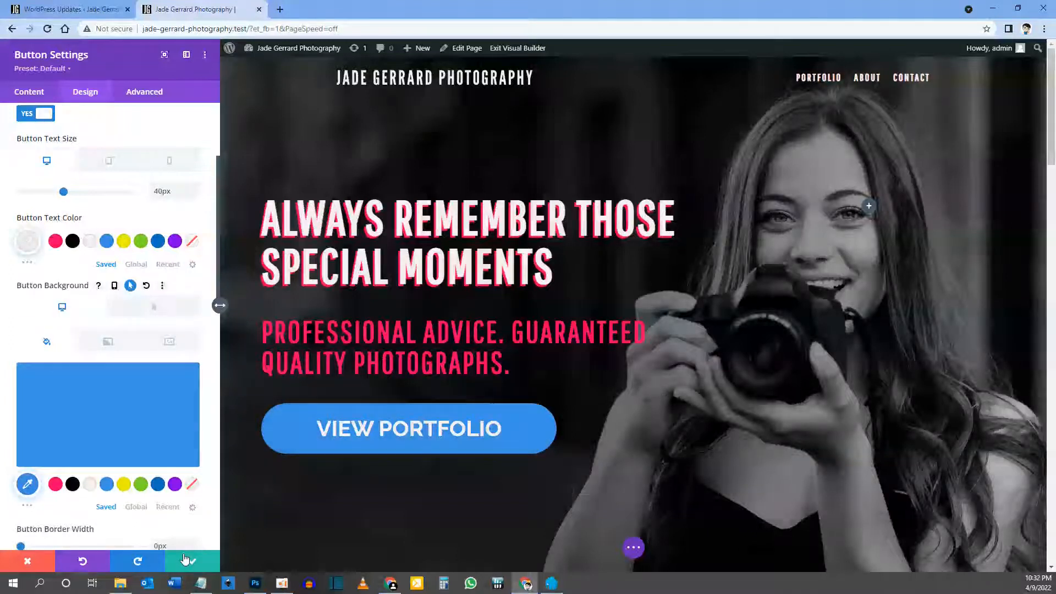
{"action": "left_click", "coordinate": [185, 559]}
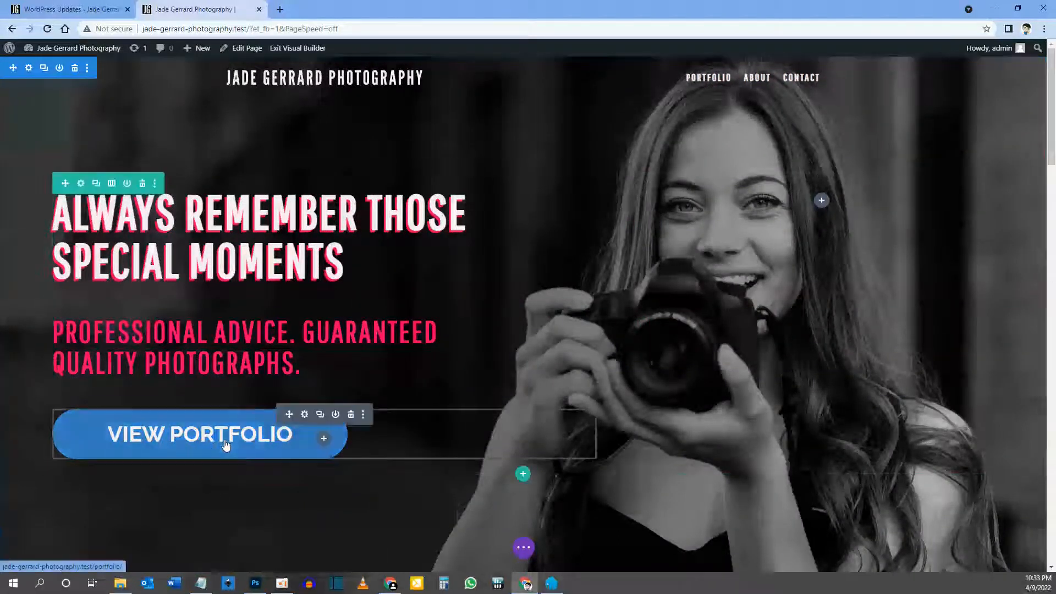
Set the About Me section's More About Me button background on hover to rgba(255,0,110,0.8) and save the button's settings
{"action": "scroll", "coordinate": [410, 456], "scroll_direction": "down", "scroll_amount": 10}
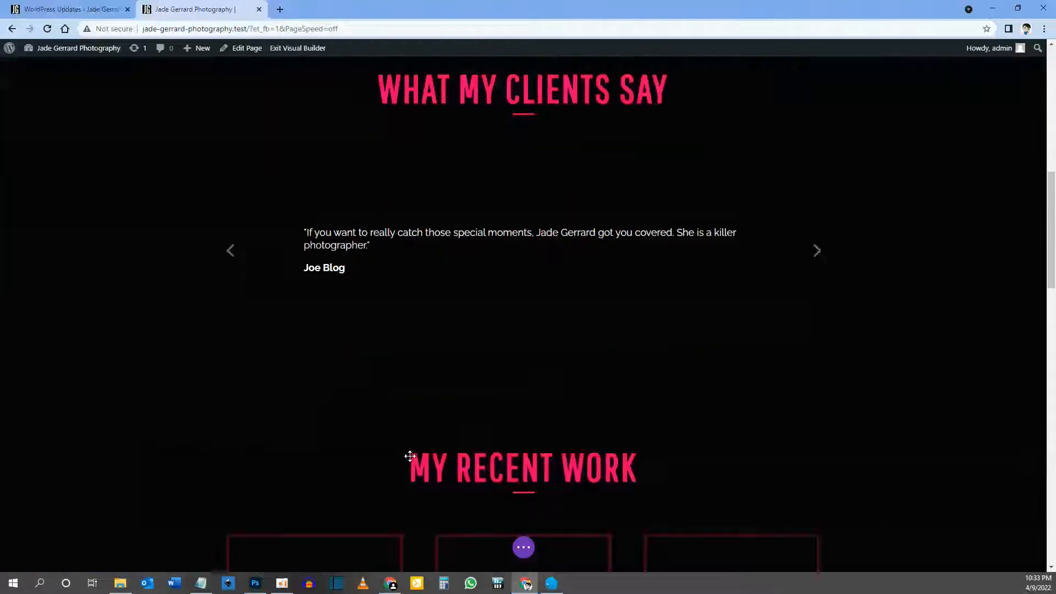
{"action": "scroll", "coordinate": [410, 456], "scroll_direction": "down", "scroll_amount": 15}
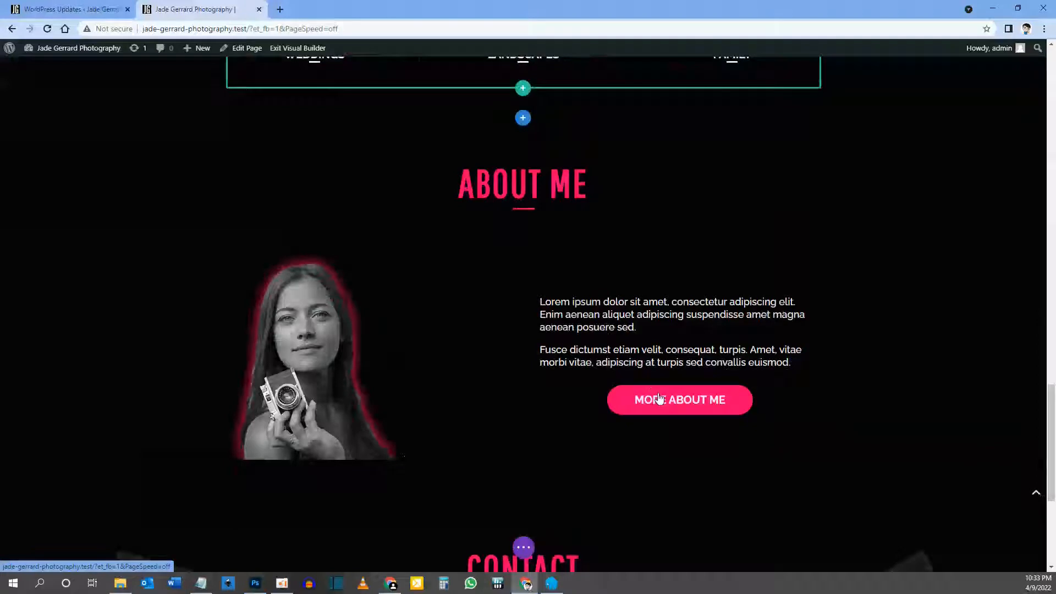
{"action": "mouse_move", "coordinate": [671, 400]}
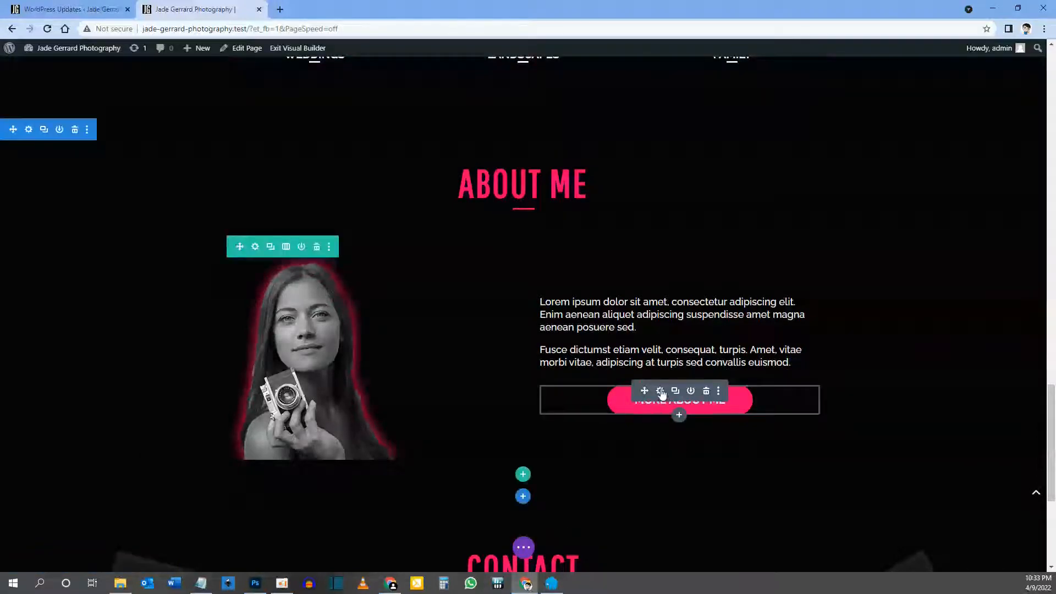
{"action": "left_click", "coordinate": [660, 391]}
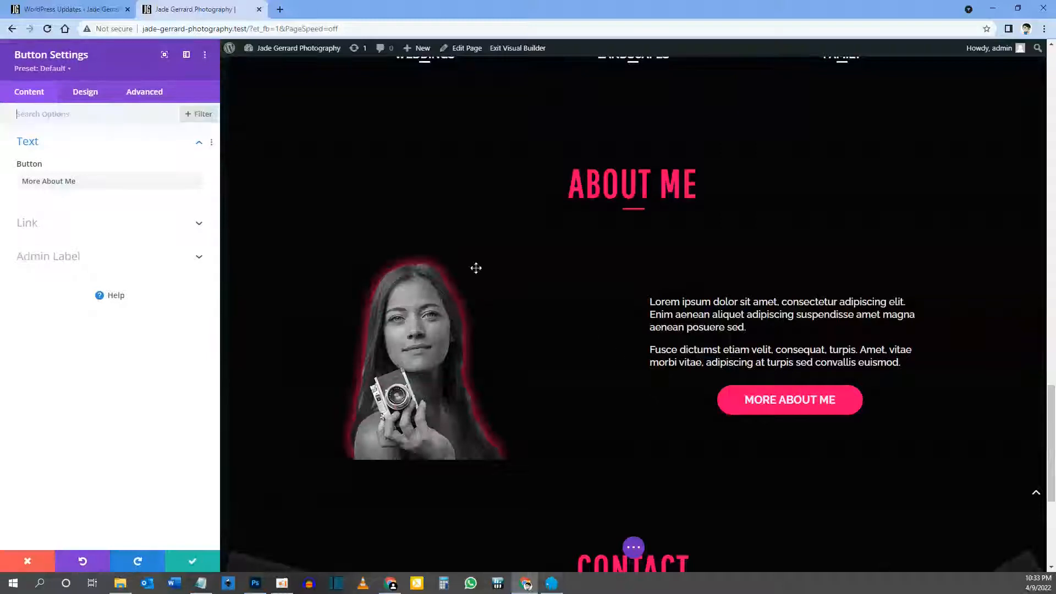
{"action": "left_click", "coordinate": [85, 93]}
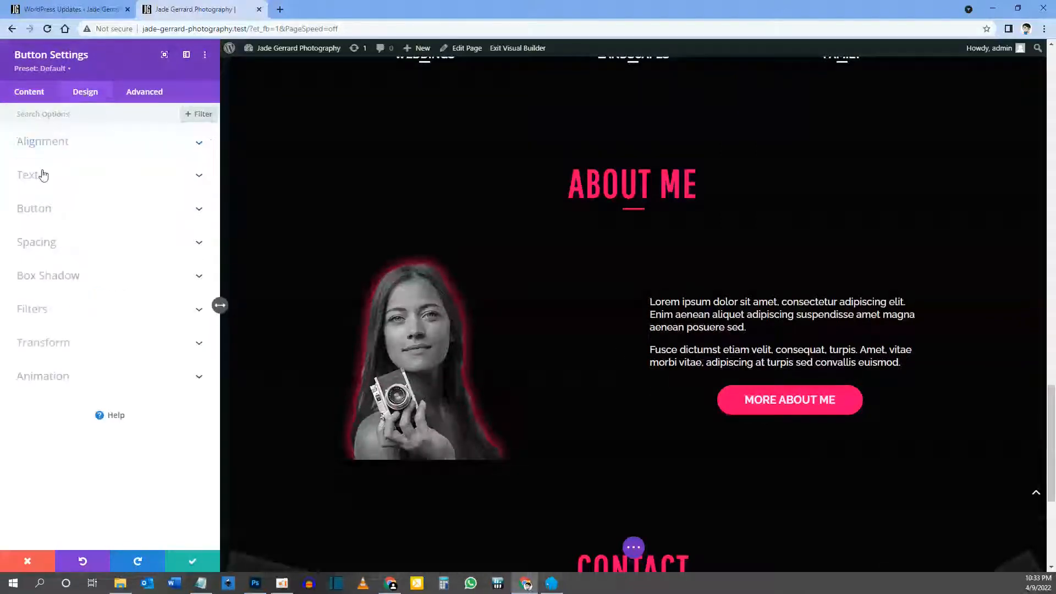
{"action": "left_click", "coordinate": [43, 214]}
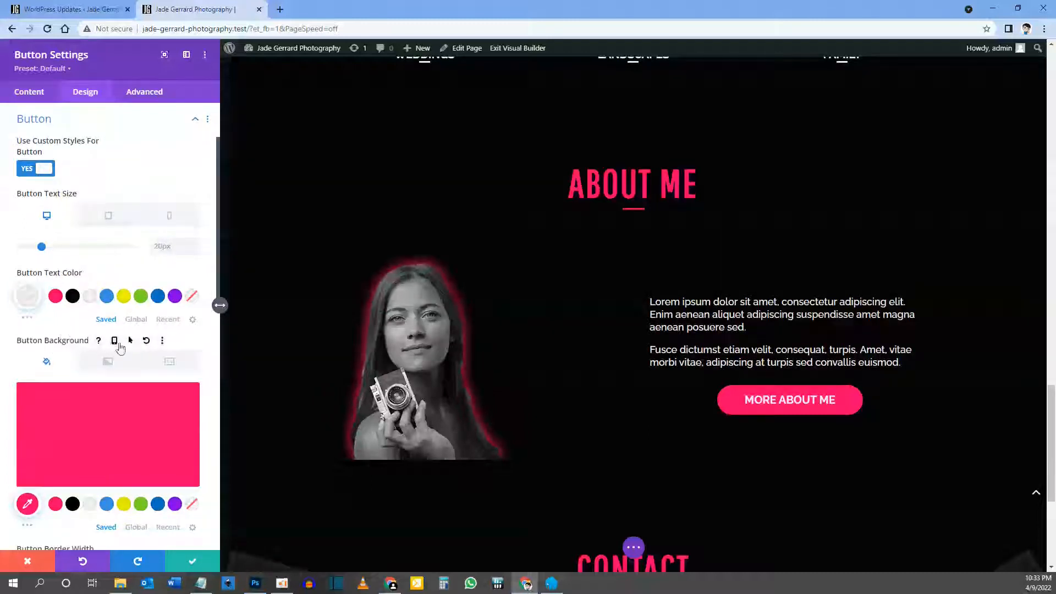
{"action": "left_click", "coordinate": [130, 342]}
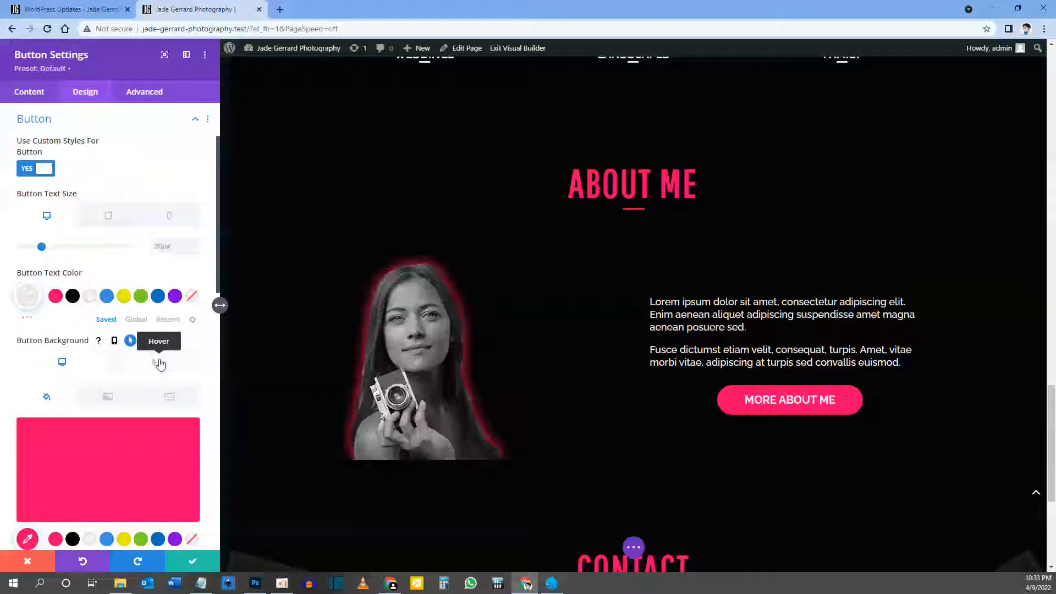
{"action": "left_click", "coordinate": [156, 363]}
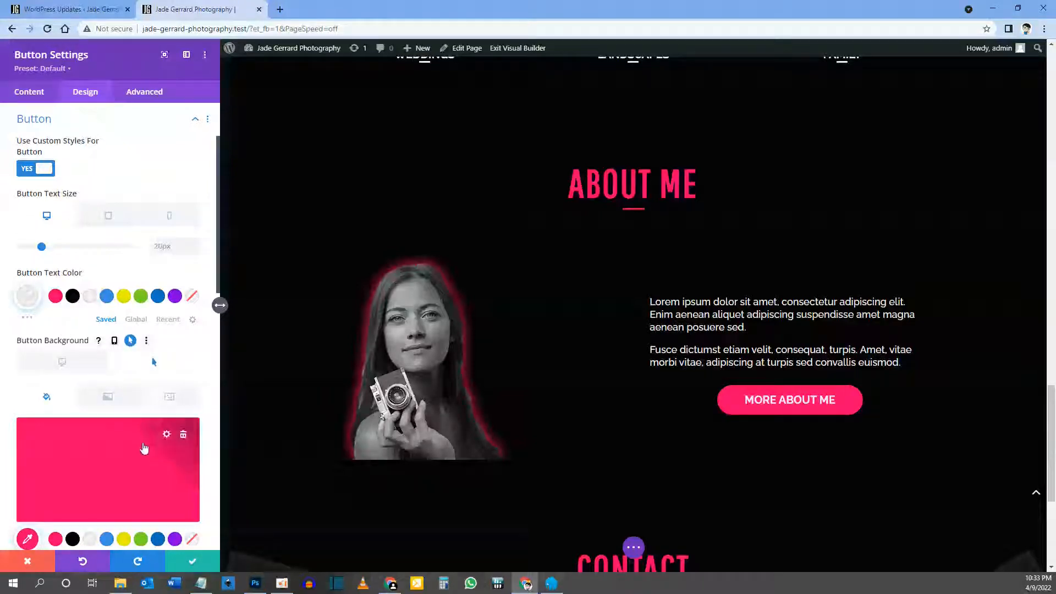
{"action": "left_click", "coordinate": [167, 435]}
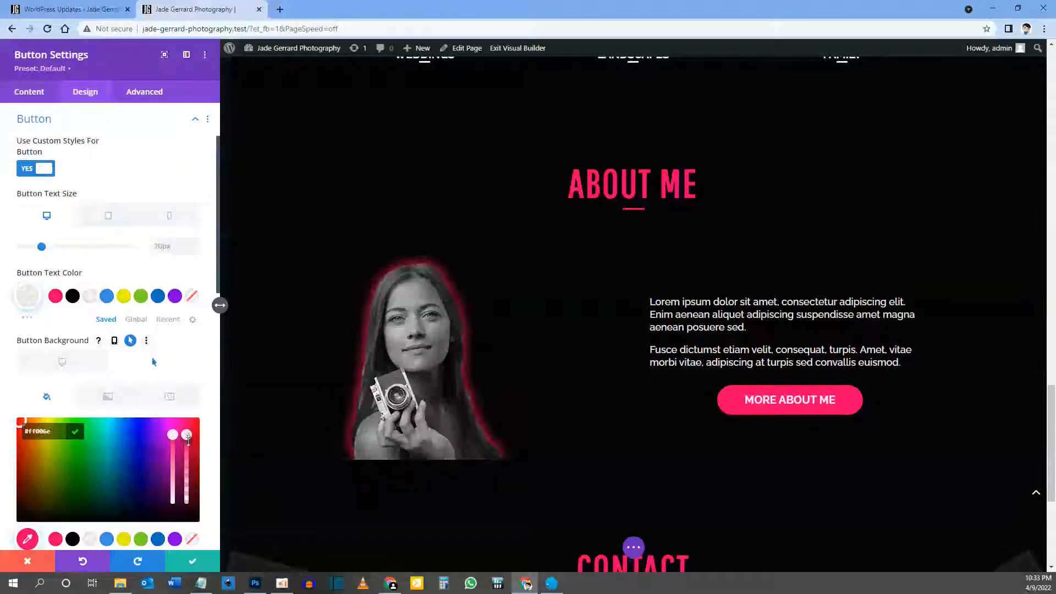
{"action": "left_click_drag", "start_coordinate": [188, 446], "coordinate": [187, 456]}
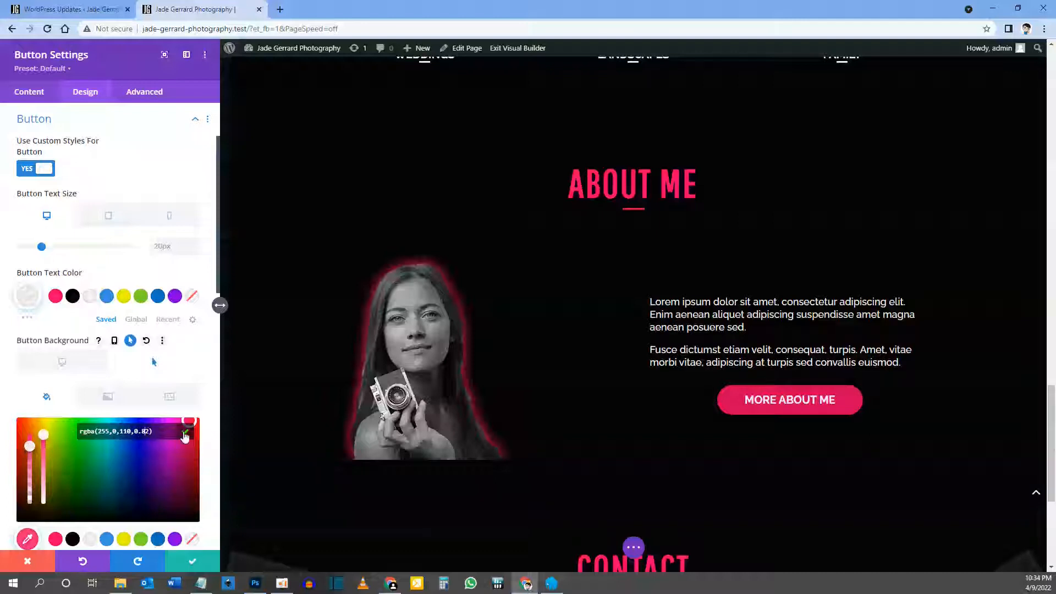
{"action": "key", "text": "BackSpace"}
{"action": "left_click", "coordinate": [184, 565]}
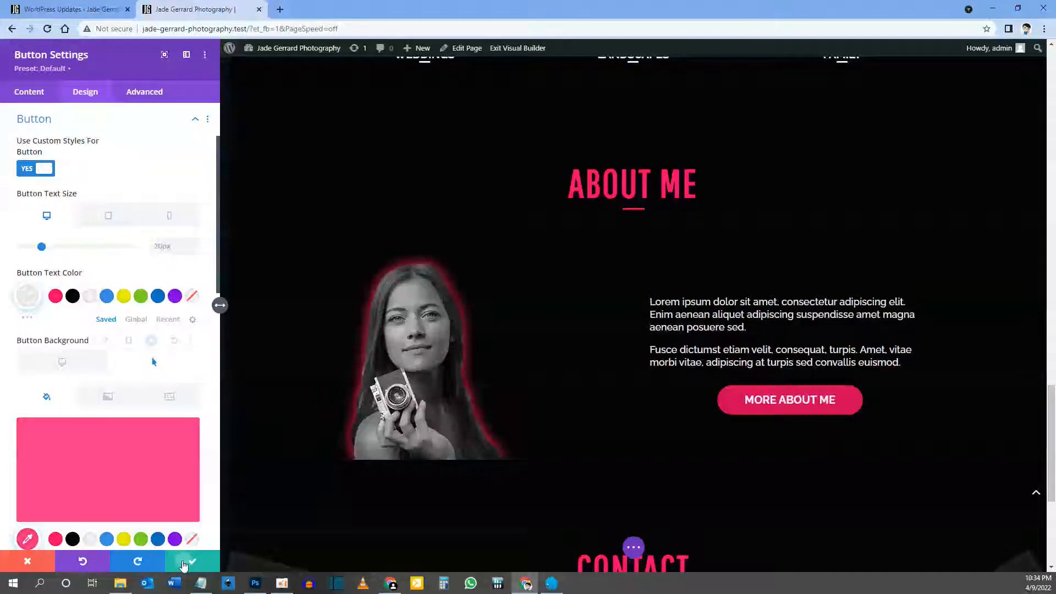
{"action": "left_click", "coordinate": [183, 564]}
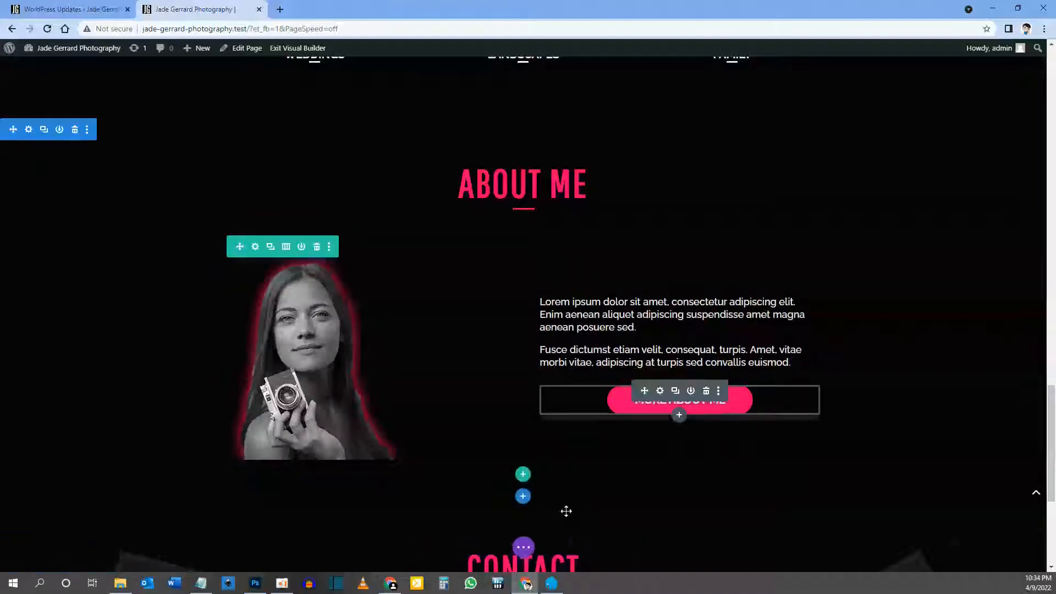
Save the home page and exit the Visual Builder
{"action": "left_click", "coordinate": [523, 547]}
{"action": "left_click", "coordinate": [1022, 553]}
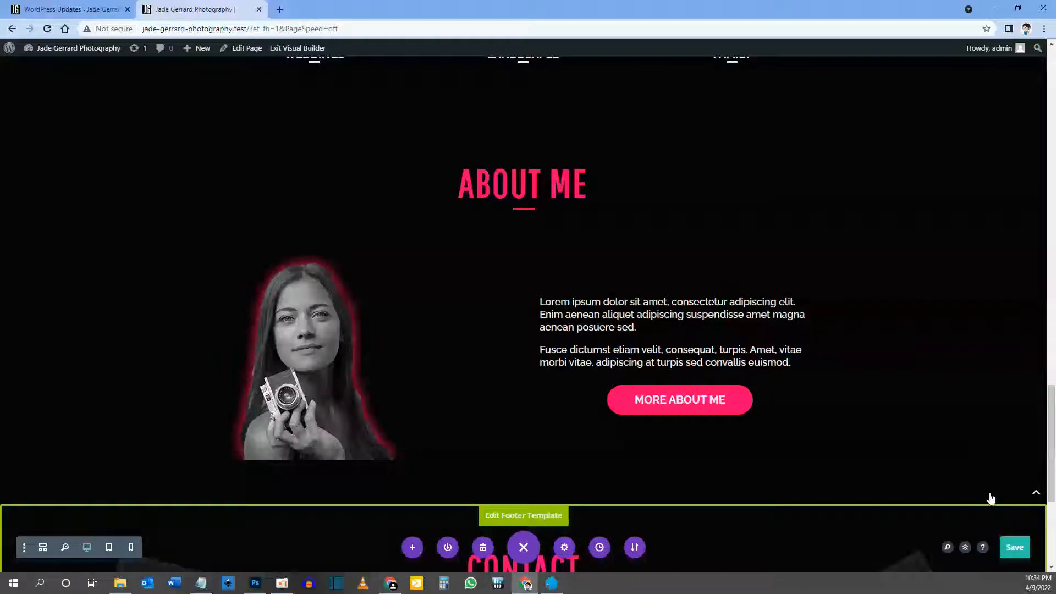
{"action": "left_click", "coordinate": [309, 50]}
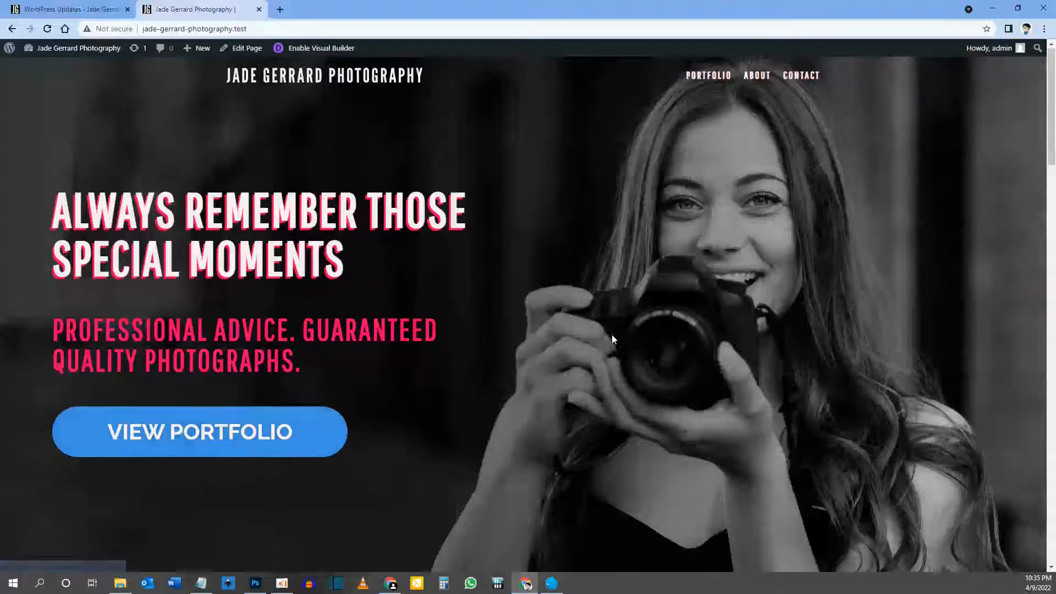
Check the live home page down to its contact section, and open the Portfolio page
{"action": "scroll", "coordinate": [614, 339], "scroll_direction": "down", "scroll_amount": 10}
{"action": "scroll", "coordinate": [613, 339], "scroll_direction": "down", "scroll_amount": 15}
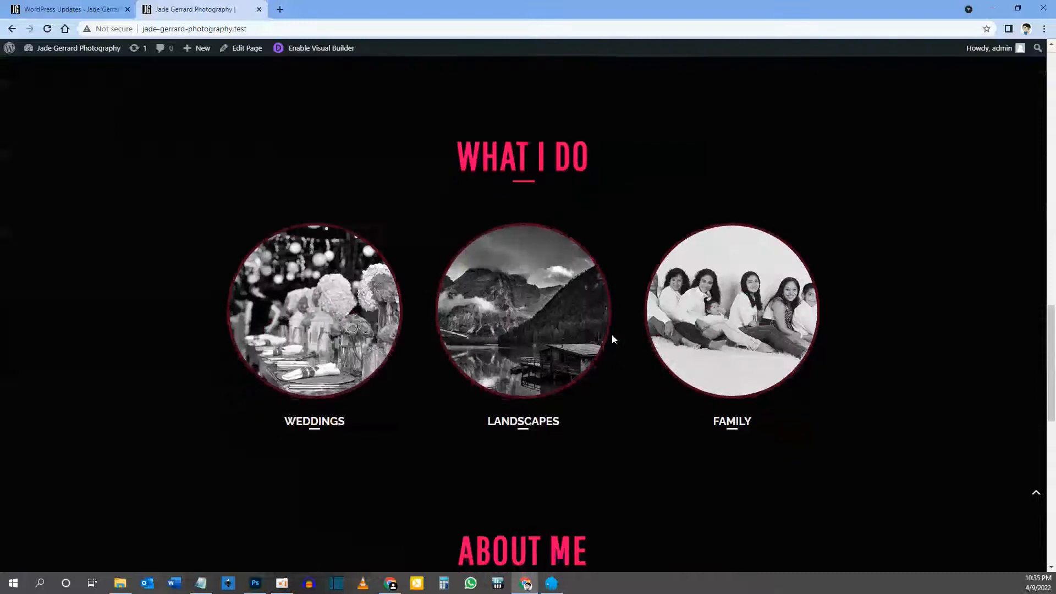
{"action": "scroll", "coordinate": [614, 339], "scroll_direction": "down", "scroll_amount": 5}
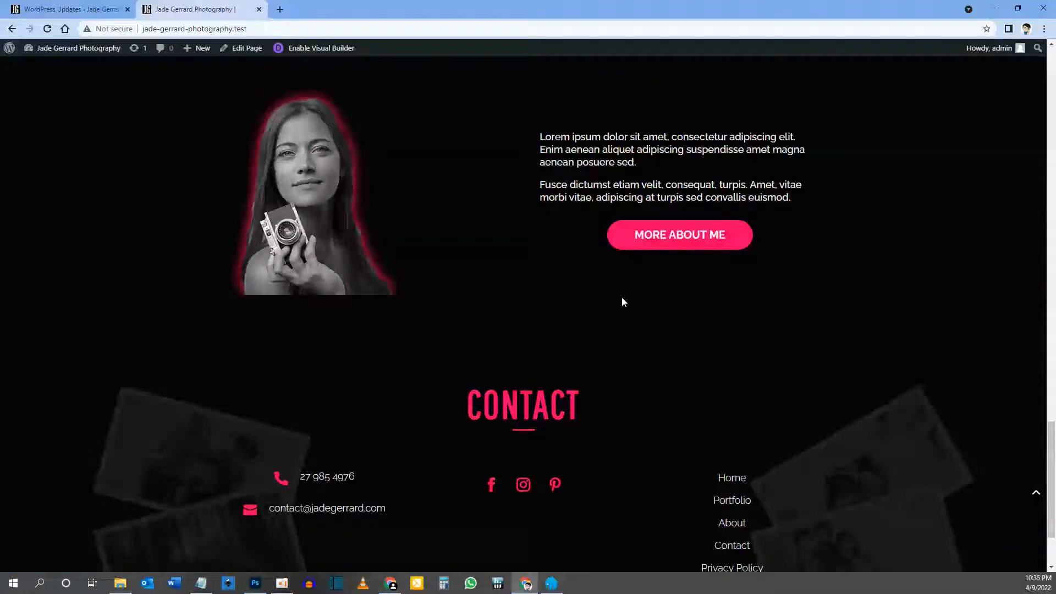
{"action": "scroll", "coordinate": [623, 302], "scroll_direction": "up", "scroll_amount": 20}
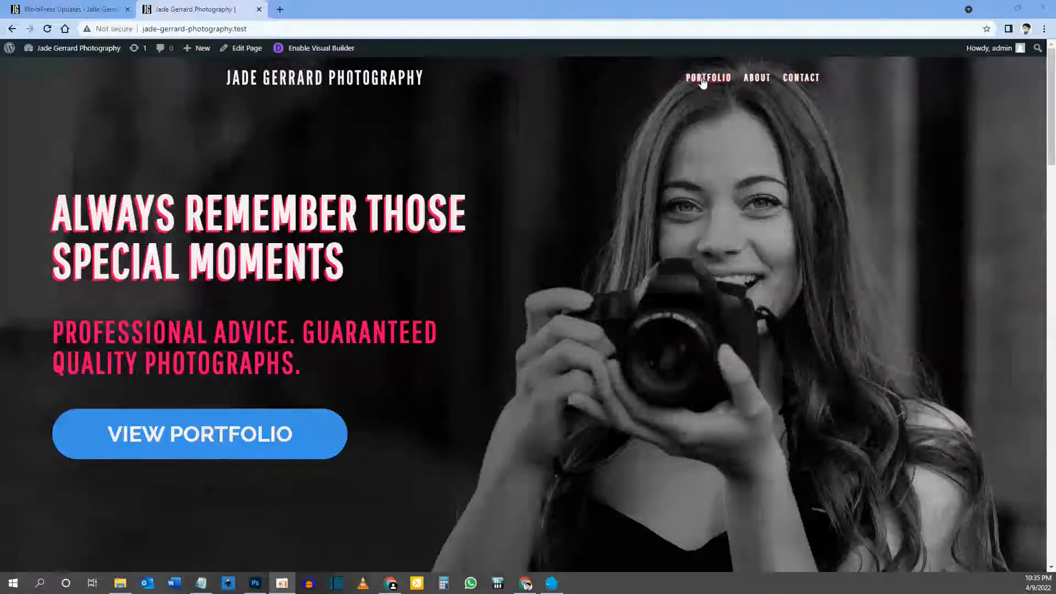
{"action": "left_click", "coordinate": [703, 79]}
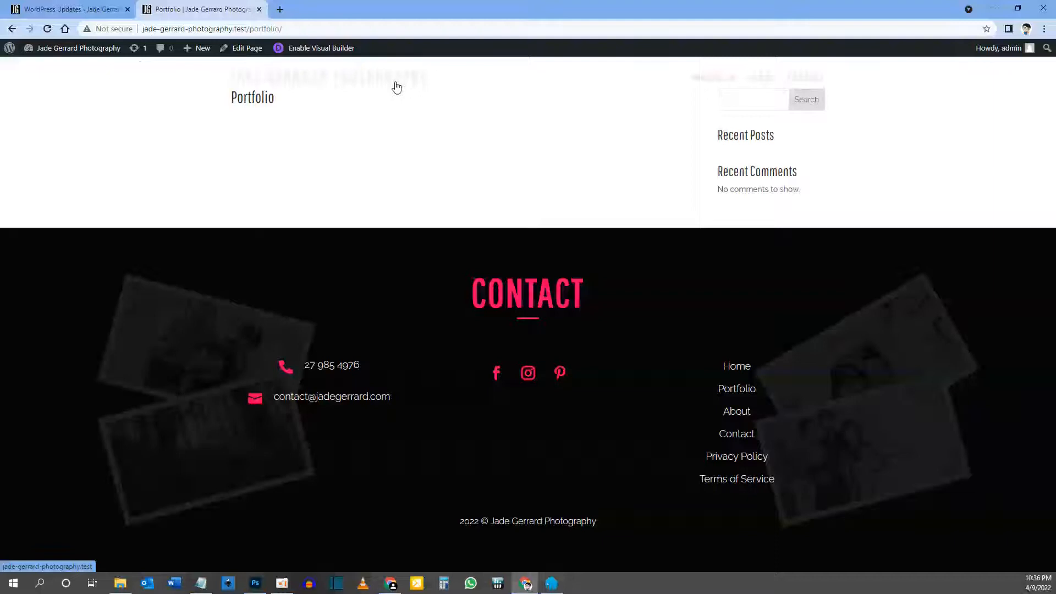
Enable the Visual Builder on the Portfolio page, clone the existing Home page into it, and review the cloned layout
{"action": "left_click", "coordinate": [325, 54]}
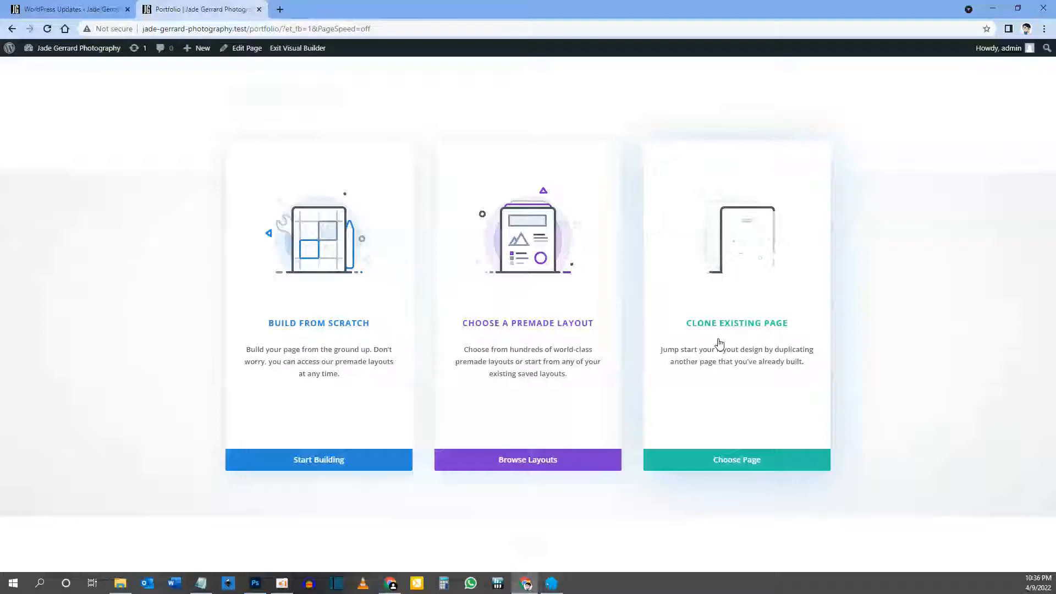
{"action": "left_click", "coordinate": [749, 326]}
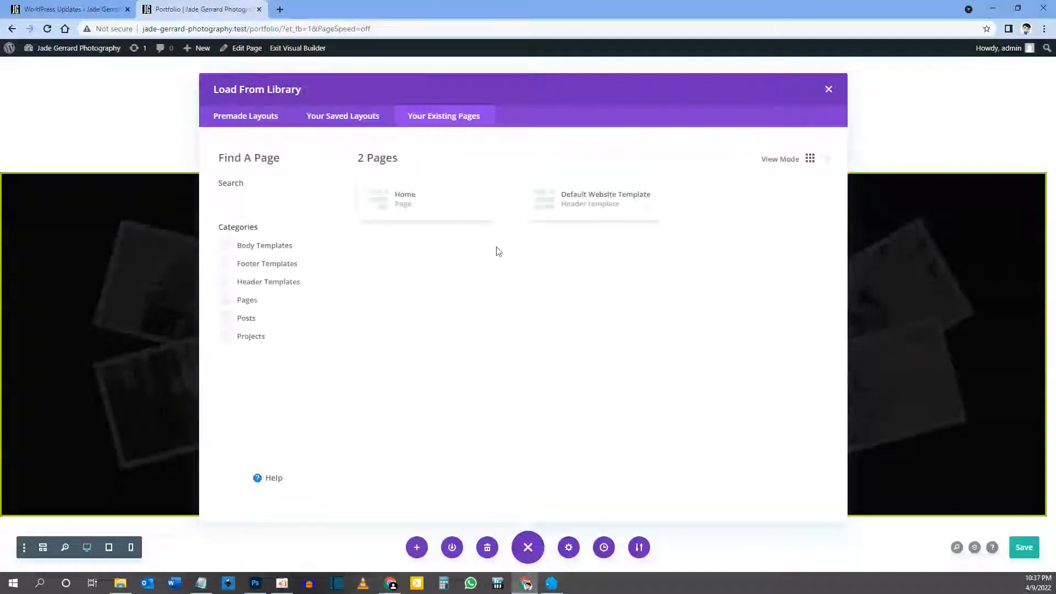
{"action": "left_click", "coordinate": [405, 199]}
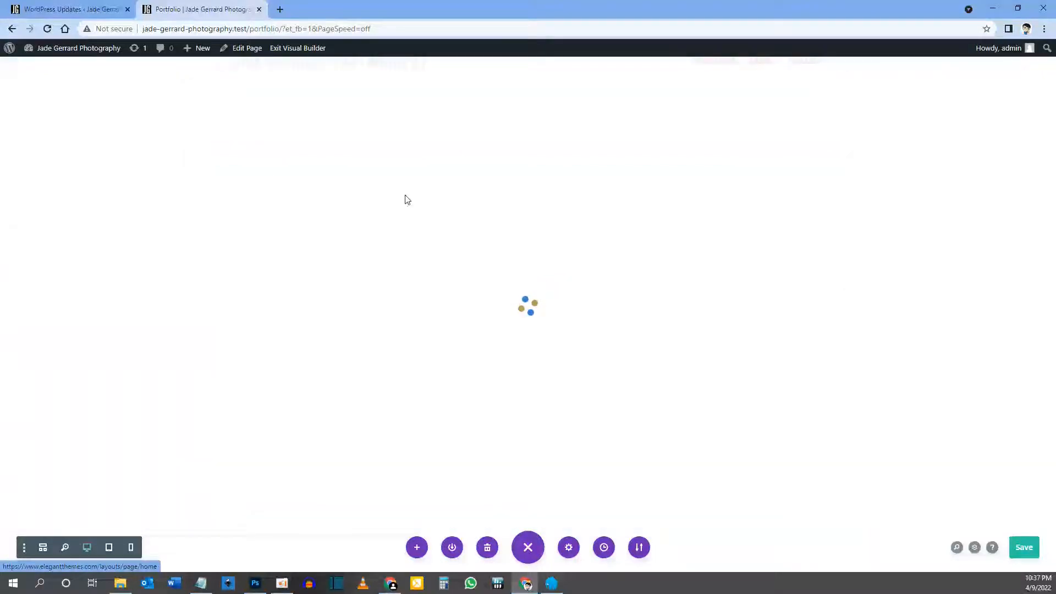
{"action": "scroll", "coordinate": [406, 195], "scroll_direction": "down", "scroll_amount": 10}
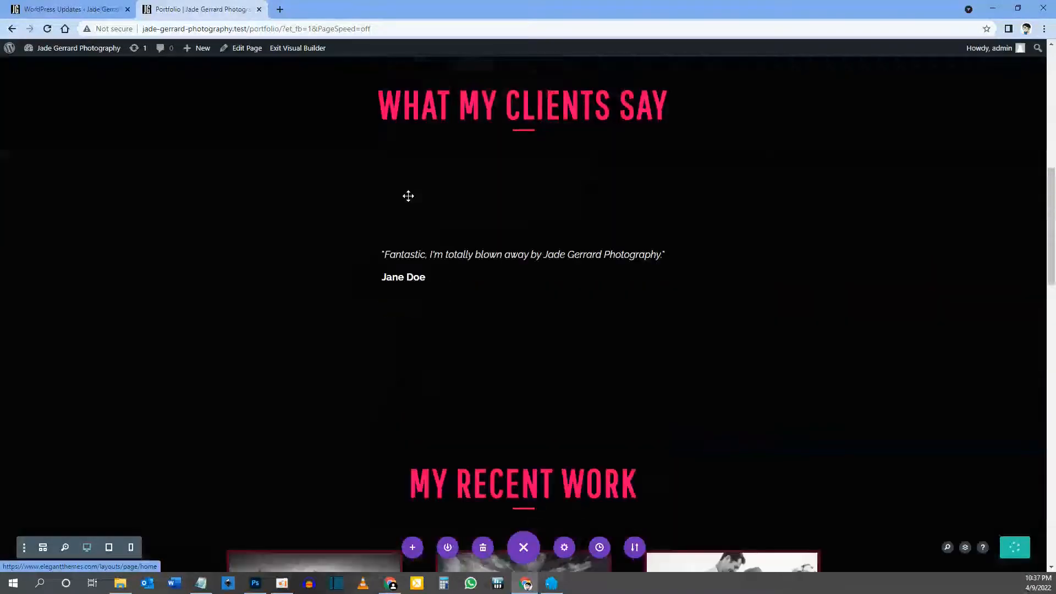
{"action": "scroll", "coordinate": [408, 196], "scroll_direction": "down", "scroll_amount": 18}
{"action": "scroll", "coordinate": [368, 218], "scroll_direction": "up", "scroll_amount": 3}
{"action": "scroll", "coordinate": [368, 219], "scroll_direction": "up", "scroll_amount": 20}
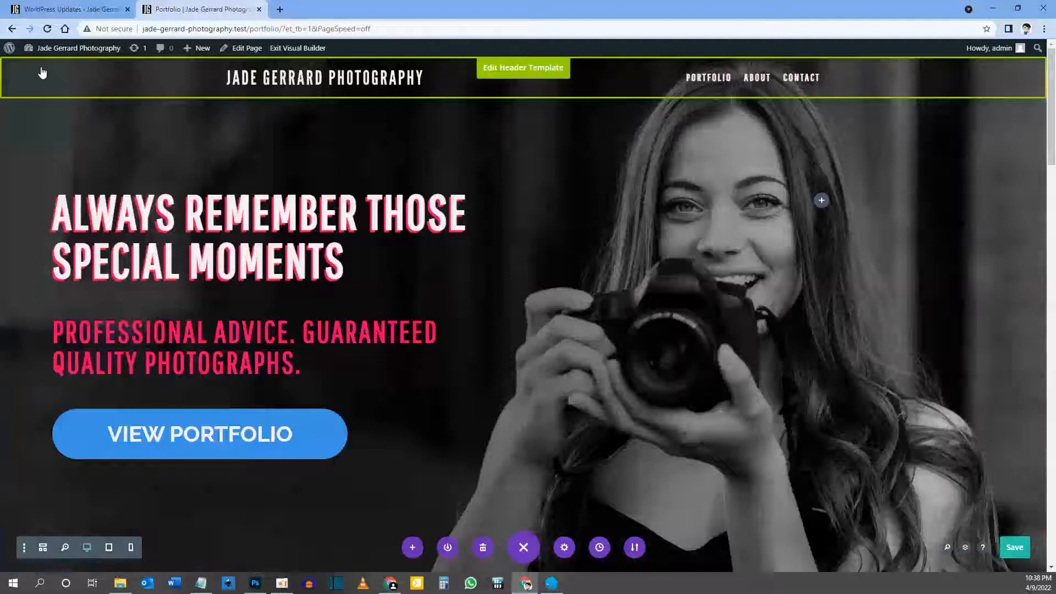
Open the settings of the hero section, the first section in the page's layer list, and dismiss the layer list
{"action": "right_click", "coordinate": [138, 123]}
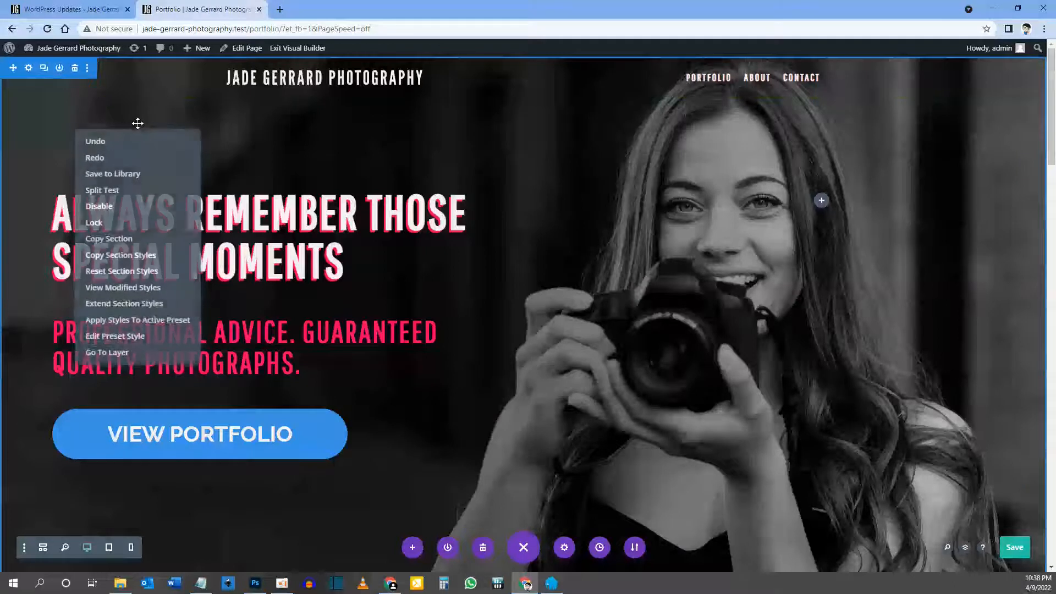
{"action": "left_click", "coordinate": [114, 355]}
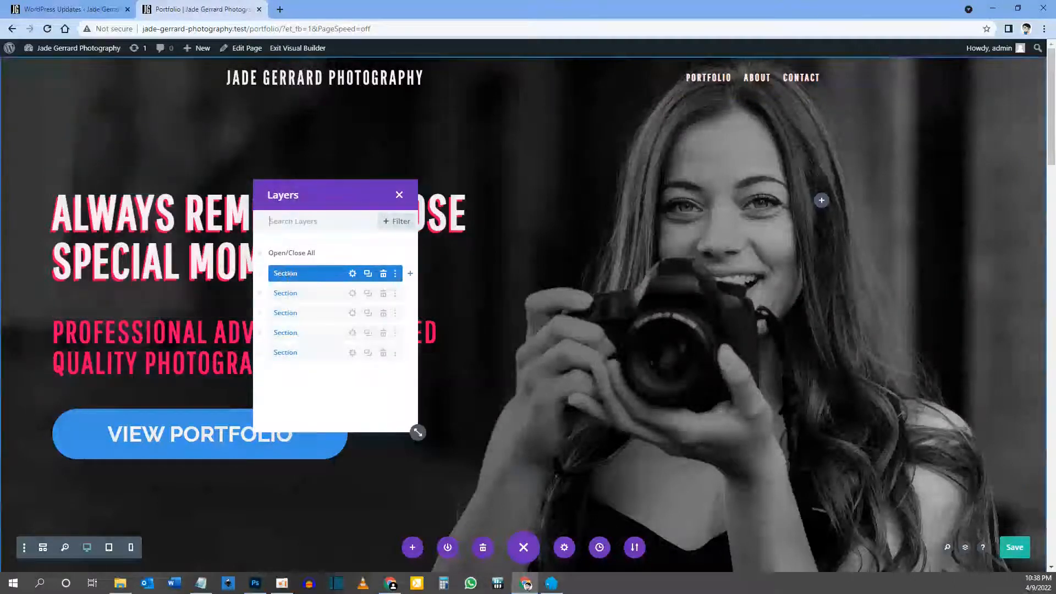
{"action": "left_click", "coordinate": [352, 274]}
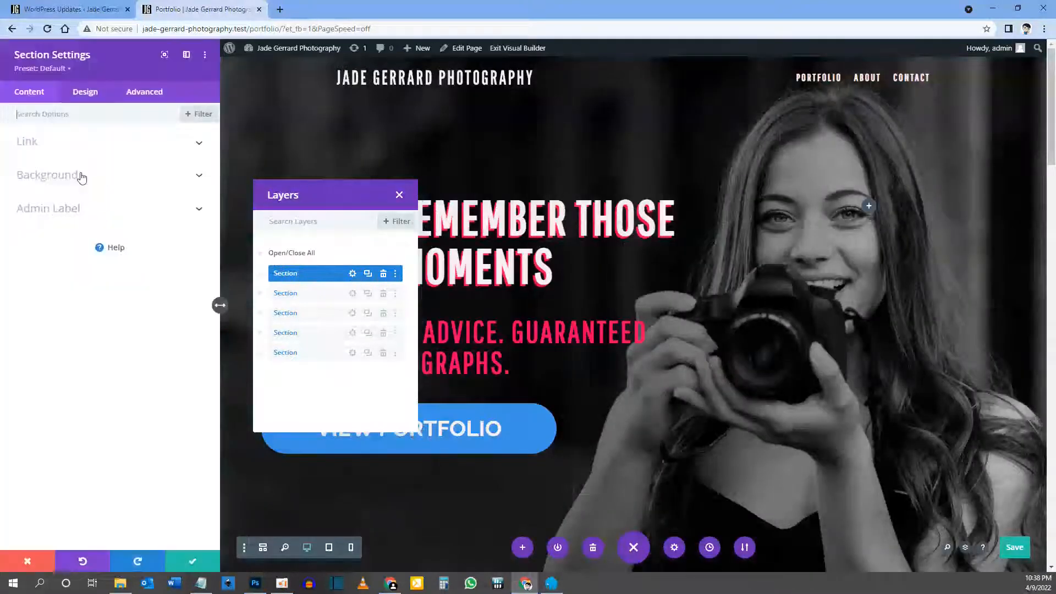
{"action": "left_click", "coordinate": [400, 195]}
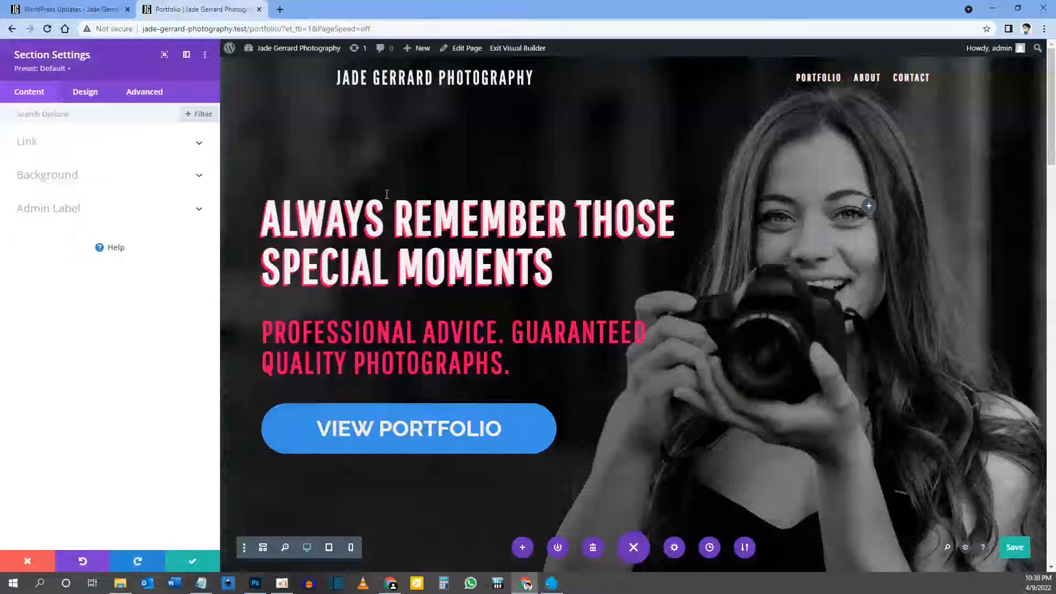
Open the media library for the hero section's background image and upload the portfolio page hero images, including the desktop and tablet versions
{"action": "left_click", "coordinate": [59, 173]}
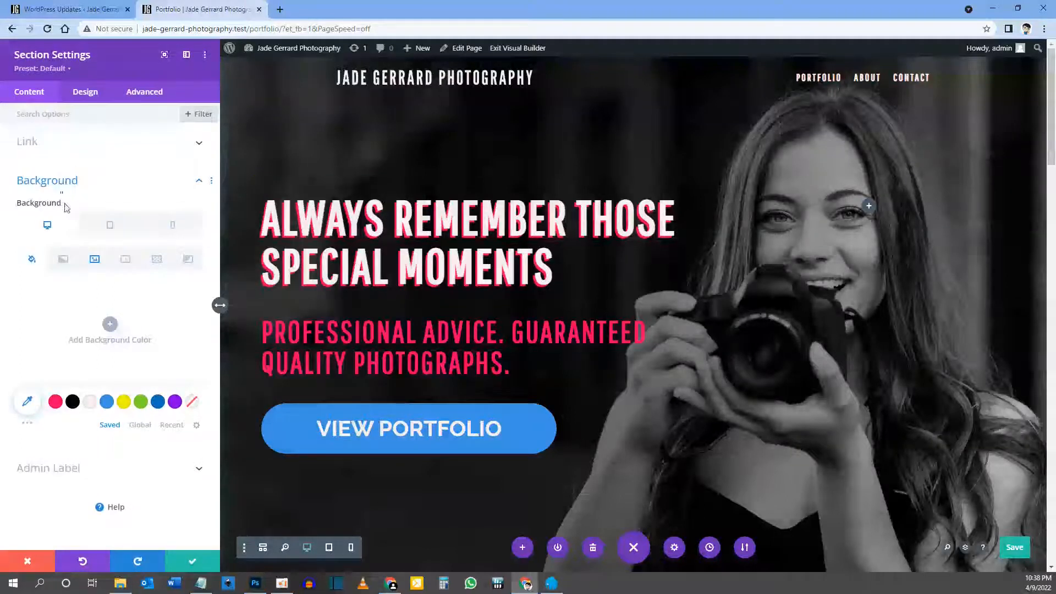
{"action": "left_click", "coordinate": [95, 259]}
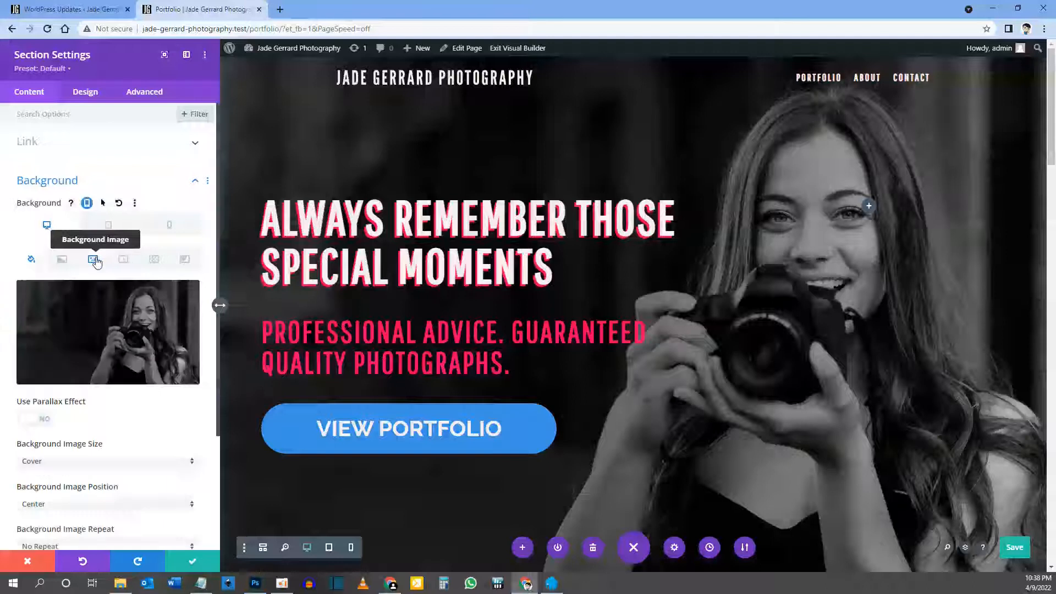
{"action": "left_click", "coordinate": [108, 325]}
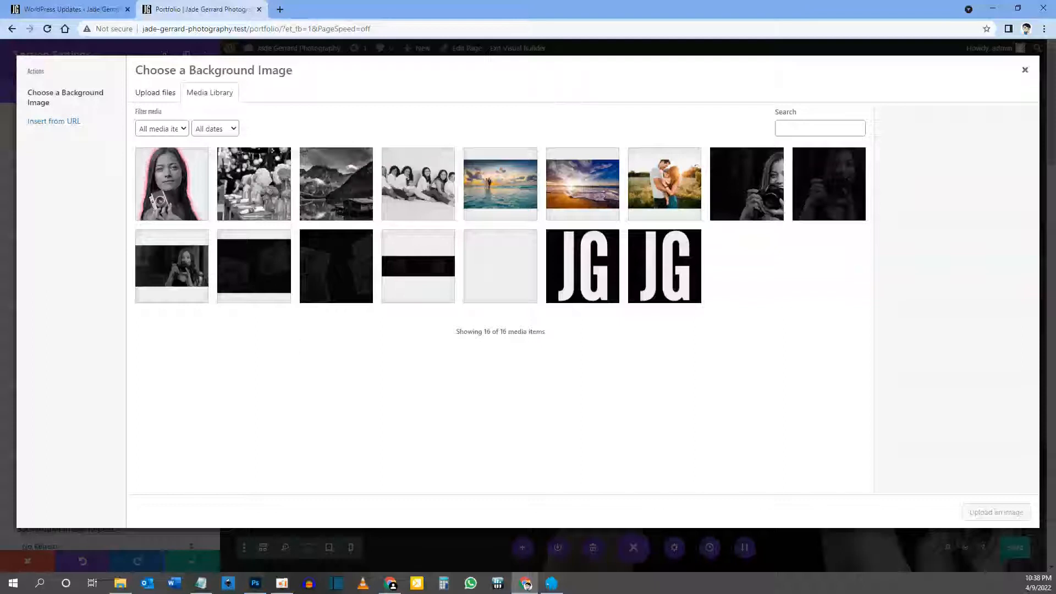
{"action": "left_click_drag", "start_coordinate": [0, 362], "coordinate": [316, 323]}
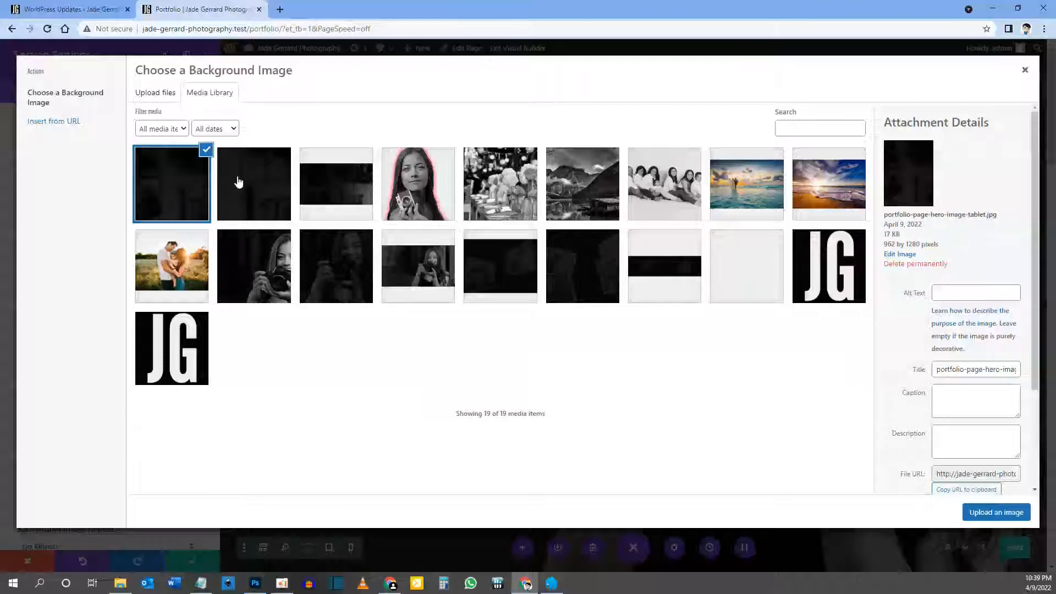
Set portfolio-page-hero-image-desktop.jpg as the hero section's desktop background image and save the section settings
{"action": "left_click", "coordinate": [329, 193]}
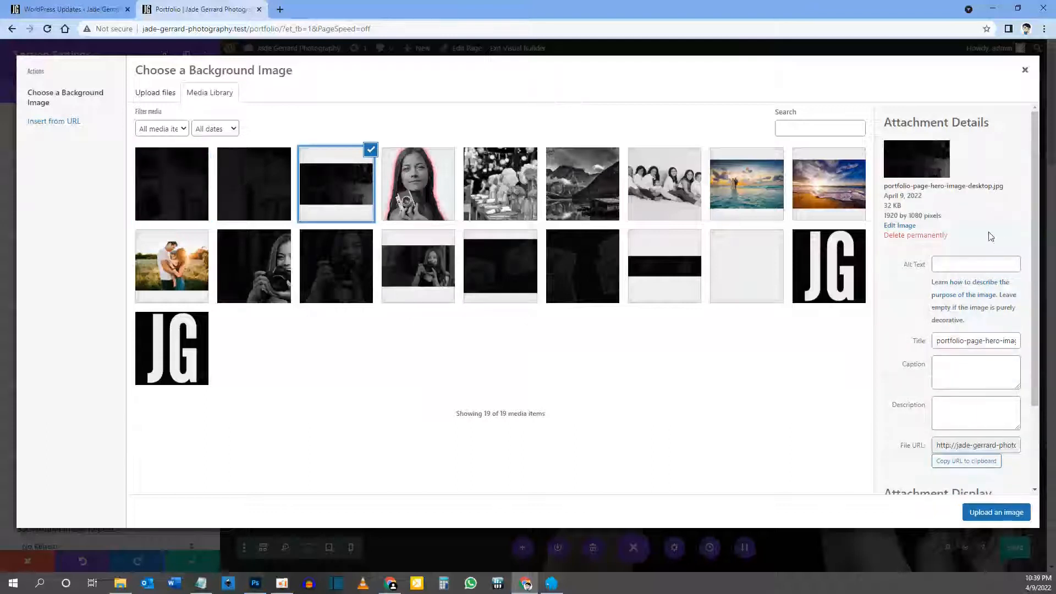
{"action": "left_click_drag", "start_coordinate": [968, 186], "coordinate": [985, 187]}
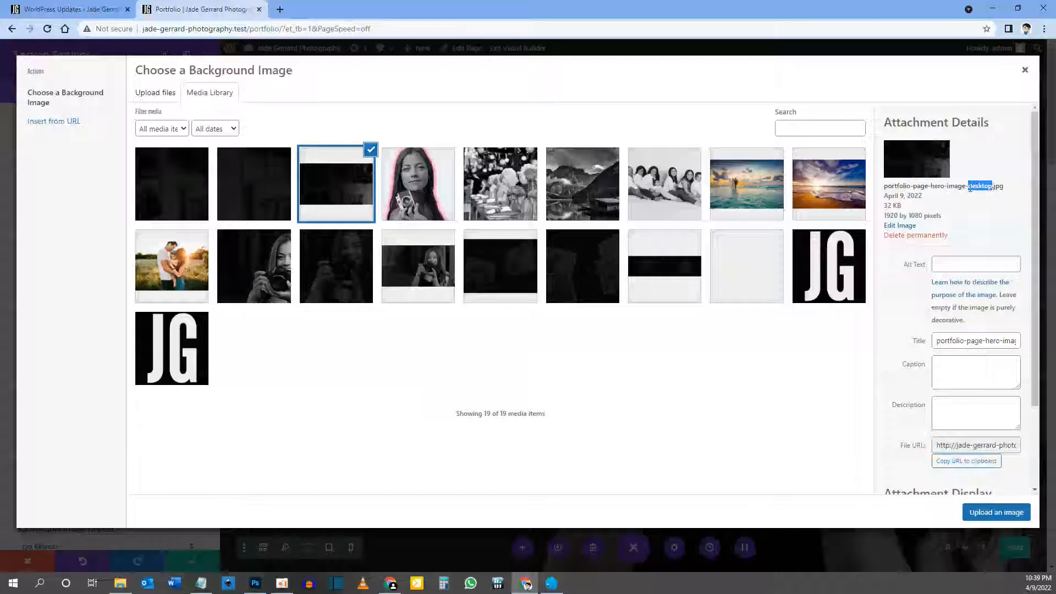
{"action": "left_click", "coordinate": [985, 513]}
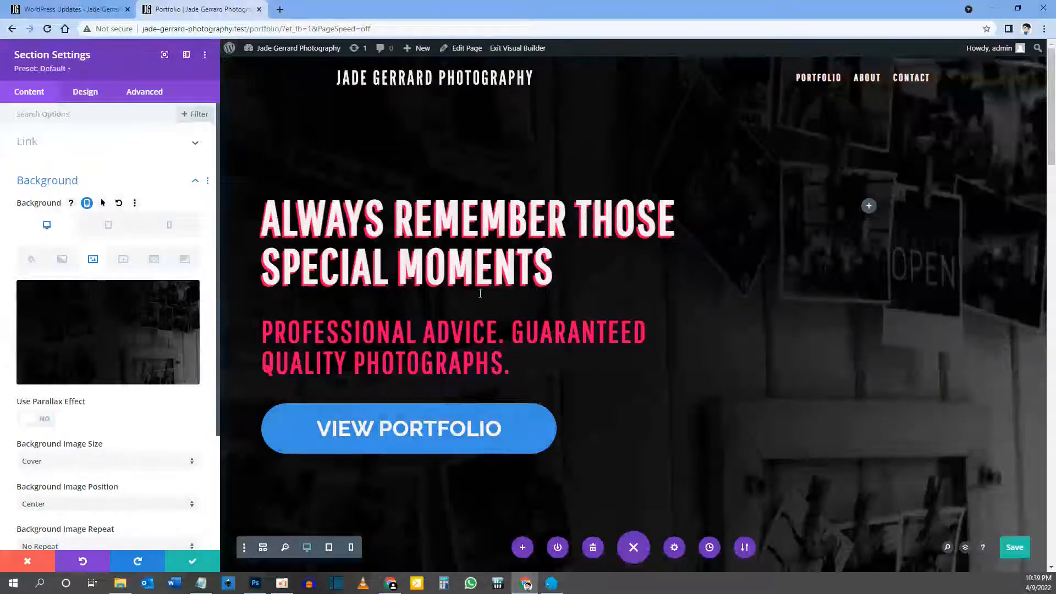
{"action": "left_click", "coordinate": [193, 560]}
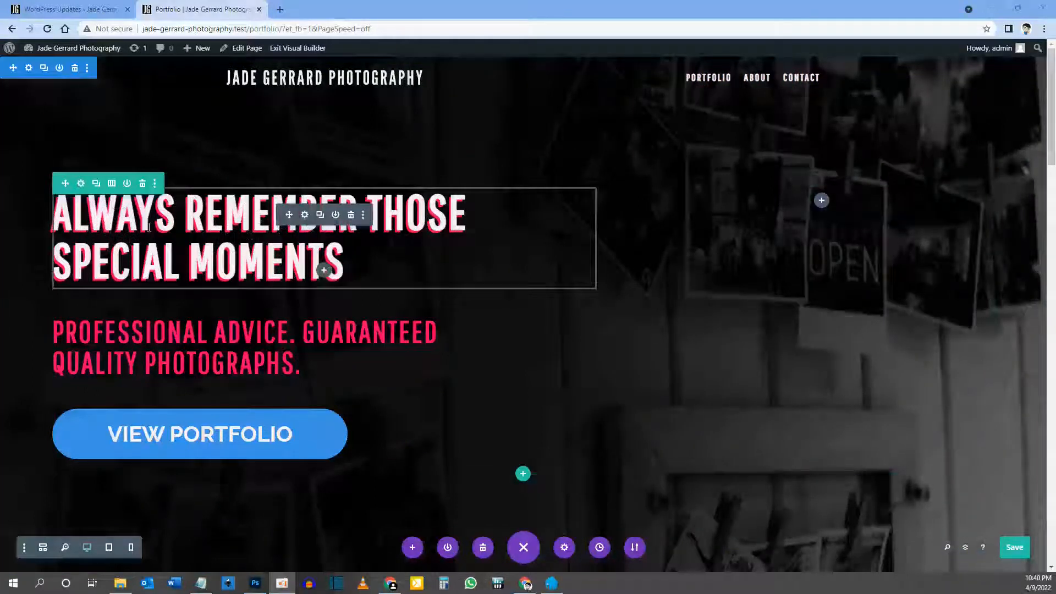
Delete the "Always Remember Those Special Moments" heading and the View Portfolio button from the hero section
{"action": "left_click", "coordinate": [351, 215]}
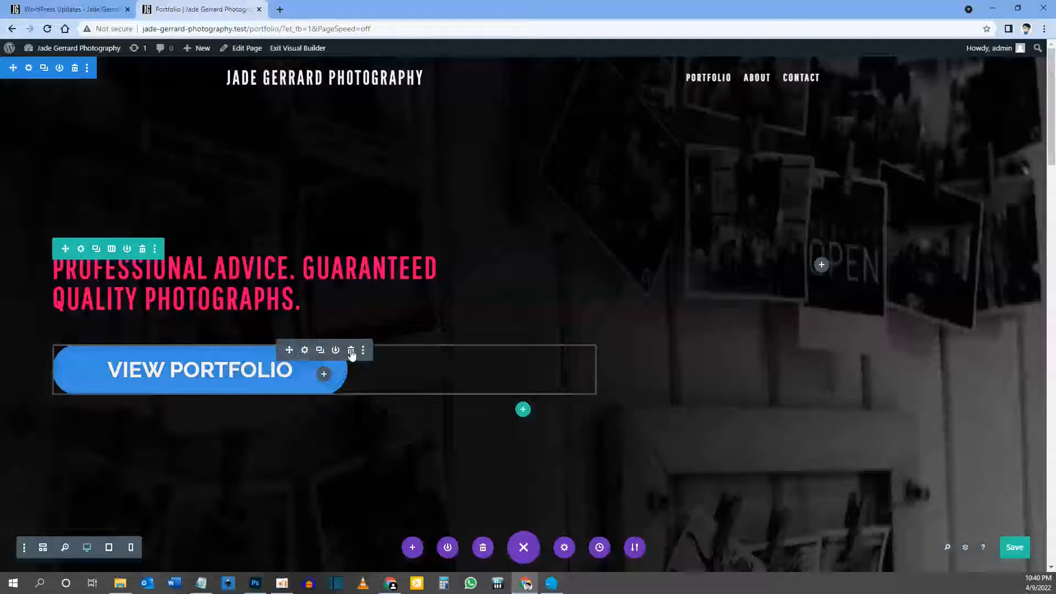
{"action": "left_click", "coordinate": [350, 350]}
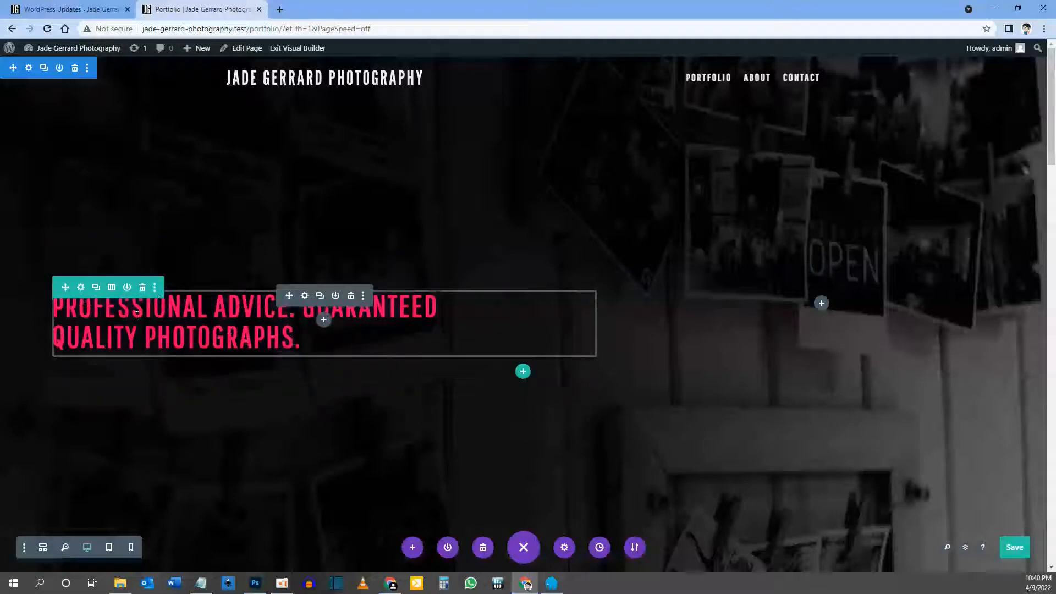
Replace the remaining hero text with "Portfolio" and format it as Heading 2
{"action": "left_click", "coordinate": [305, 296]}
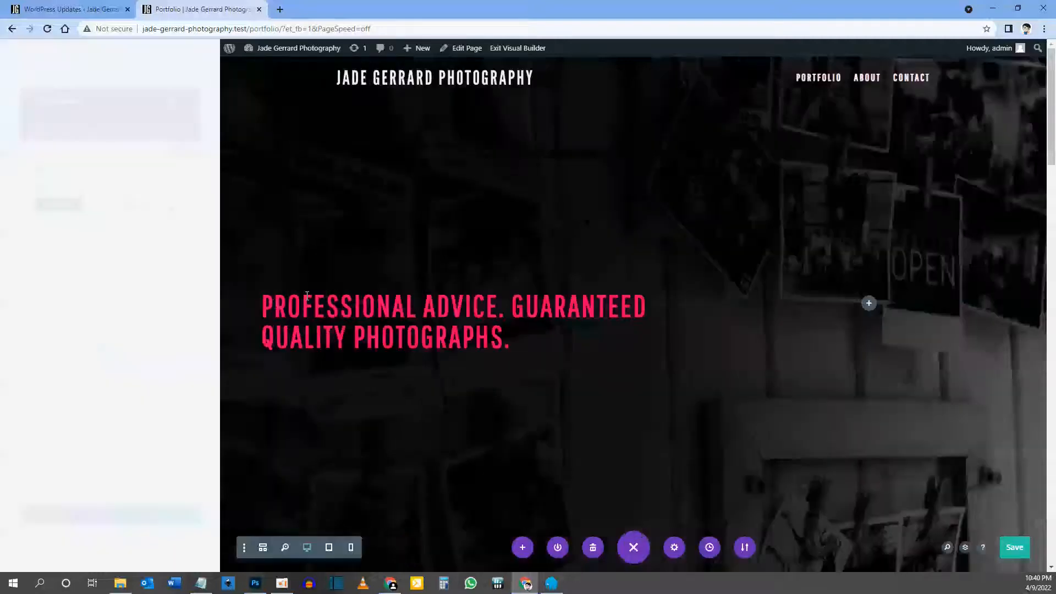
{"action": "left_click_drag", "start_coordinate": [177, 292], "coordinate": [25, 255]}
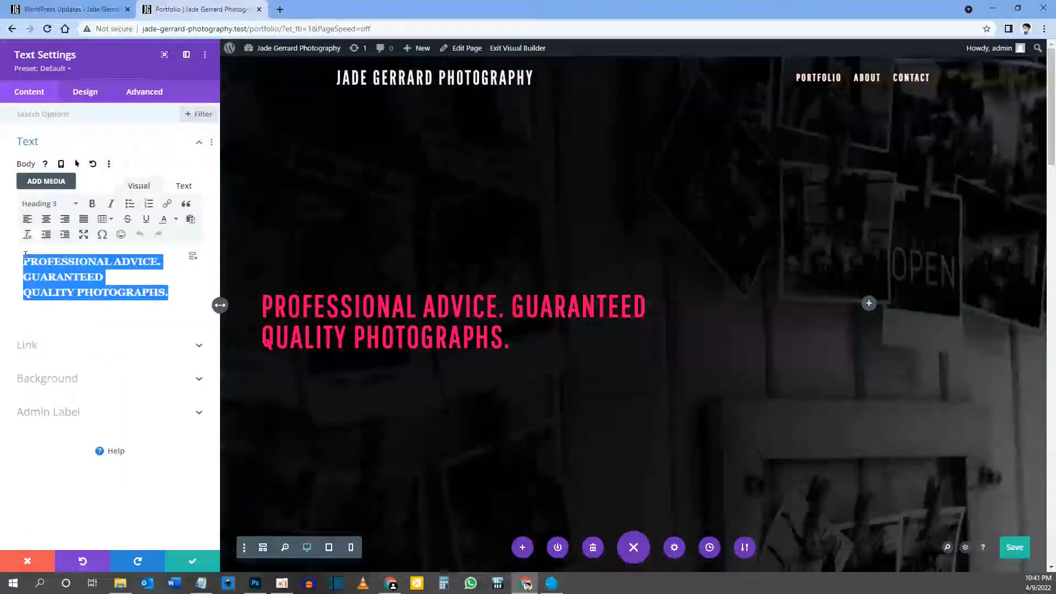
{"action": "type", "text": "Portfolio"}
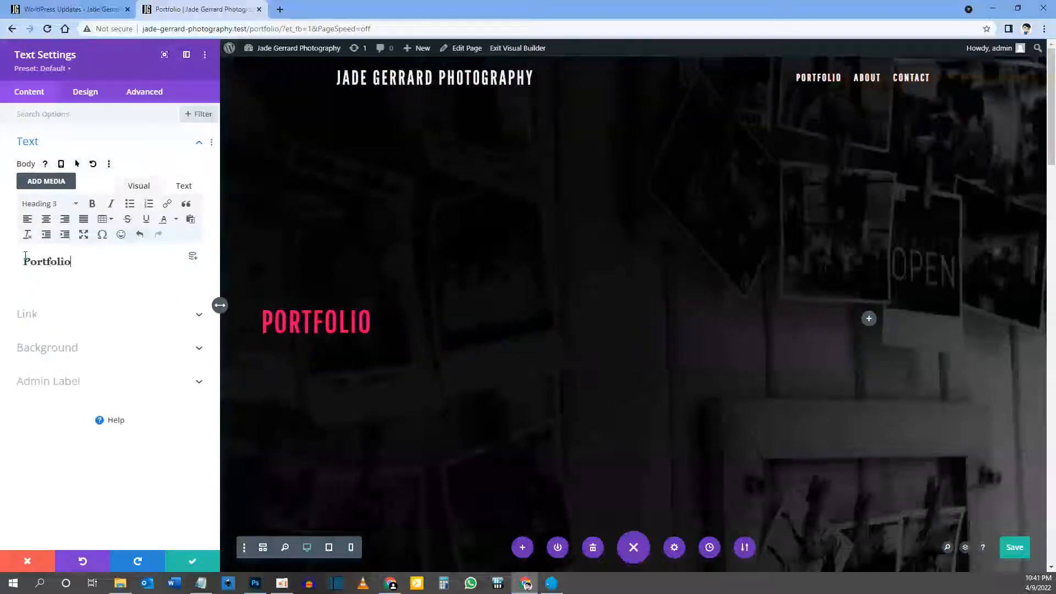
{"action": "left_click_drag", "start_coordinate": [75, 264], "coordinate": [22, 263]}
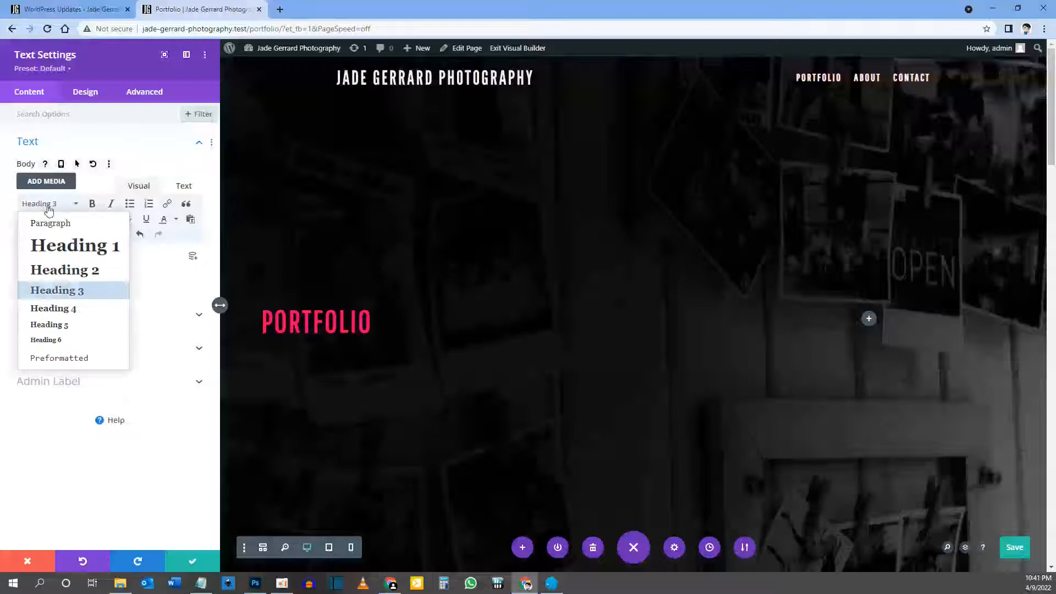
{"action": "left_click", "coordinate": [58, 270]}
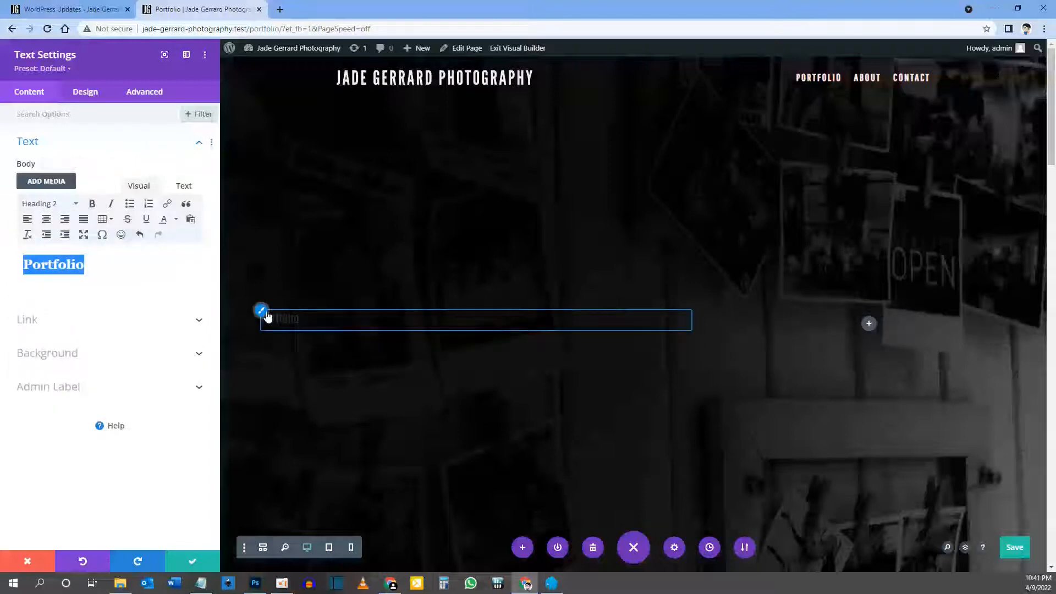
Style the Portfolio heading's Heading 2 text as bold and all uppercase with the saved colour #ff006e
{"action": "left_click", "coordinate": [262, 313]}
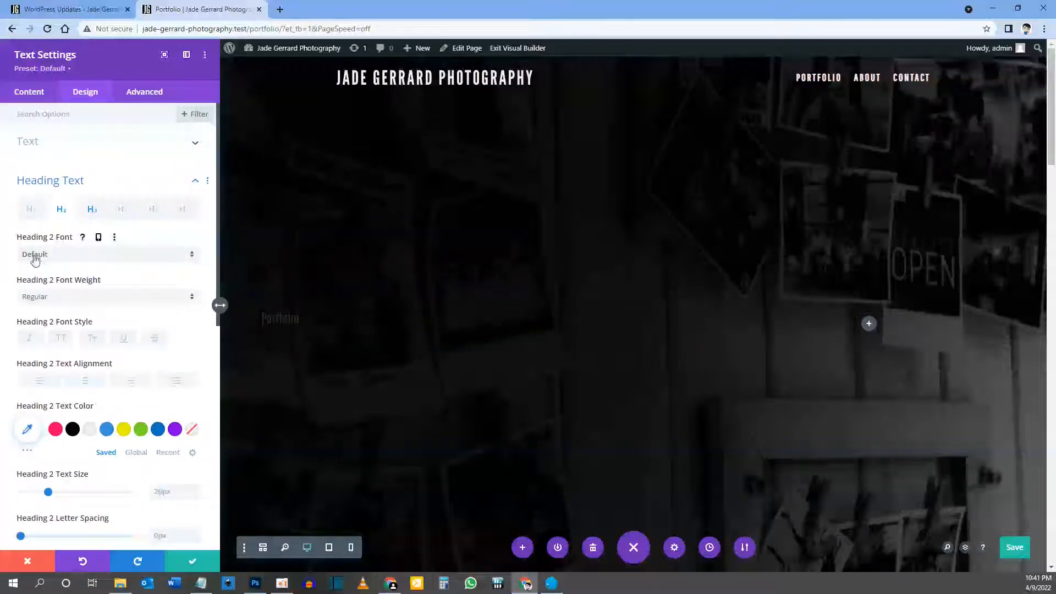
{"action": "left_click", "coordinate": [59, 300]}
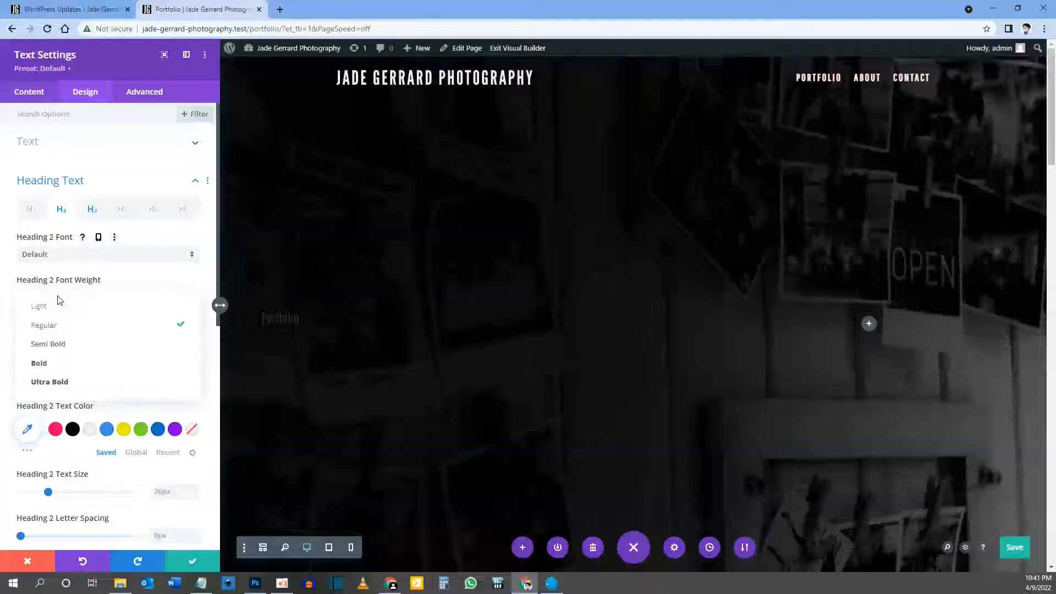
{"action": "left_click", "coordinate": [59, 363]}
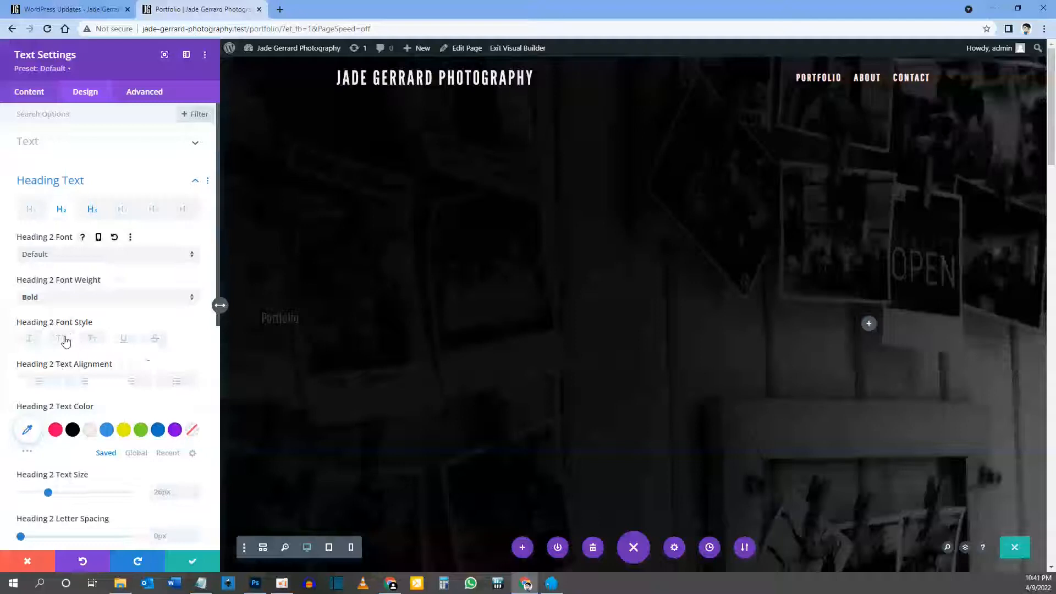
{"action": "left_click", "coordinate": [61, 339]}
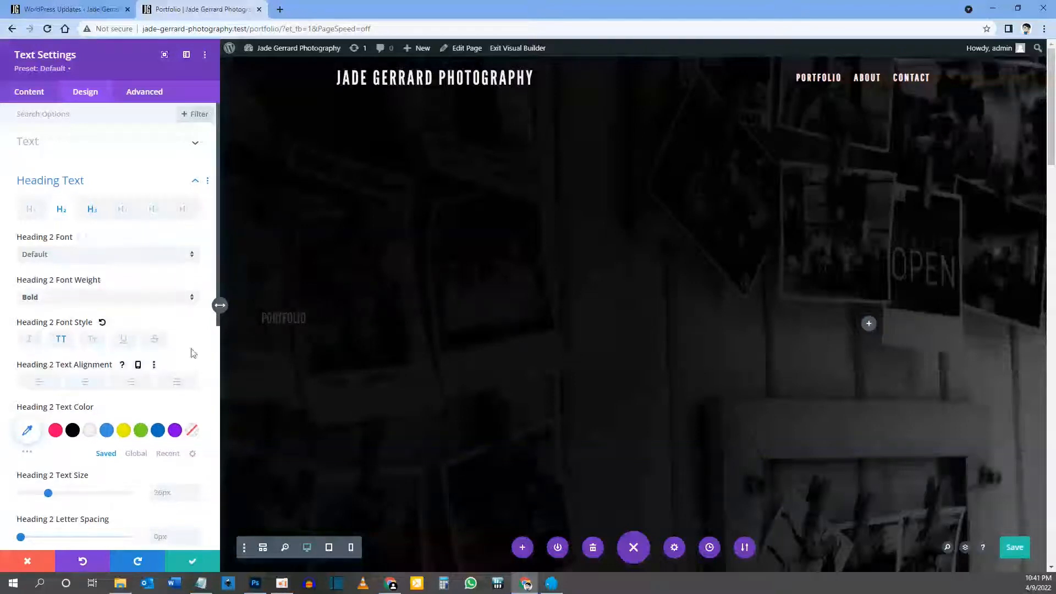
{"action": "scroll", "coordinate": [110, 347], "scroll_direction": "down", "scroll_amount": 1}
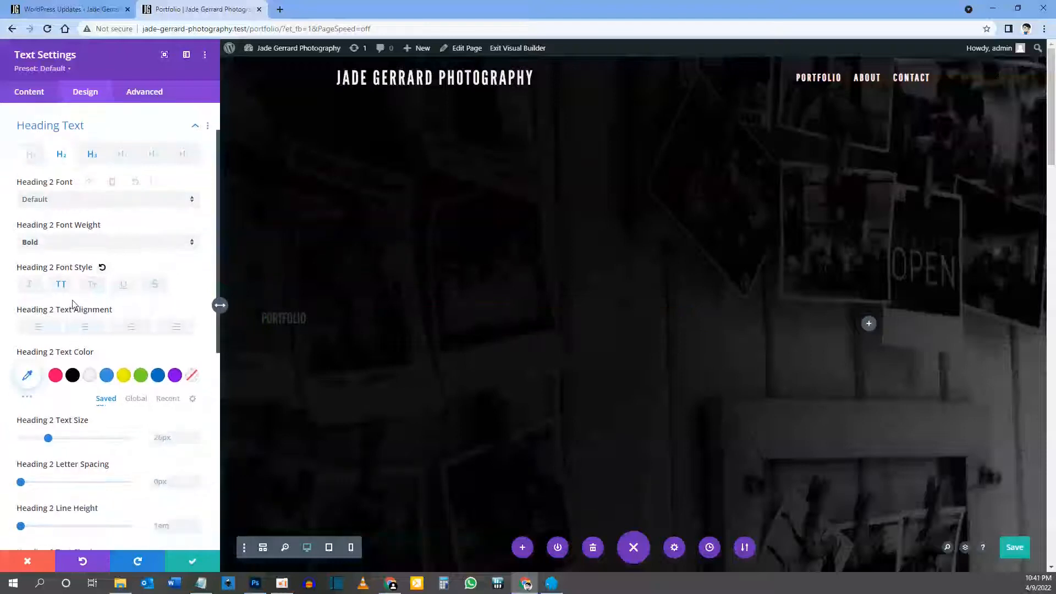
{"action": "scroll", "coordinate": [89, 330], "scroll_direction": "down", "scroll_amount": 2}
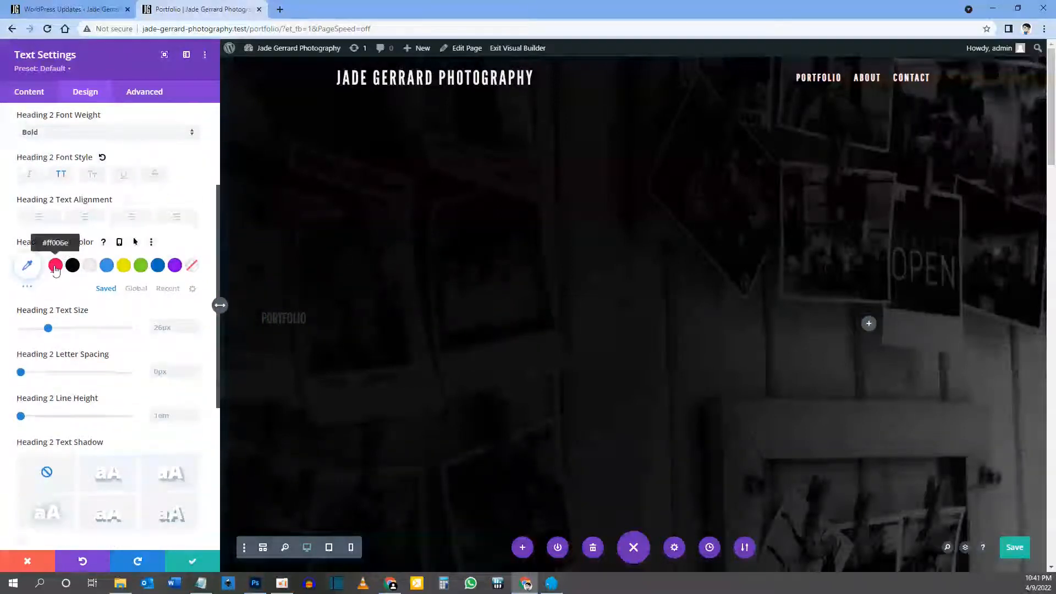
{"action": "left_click", "coordinate": [55, 266]}
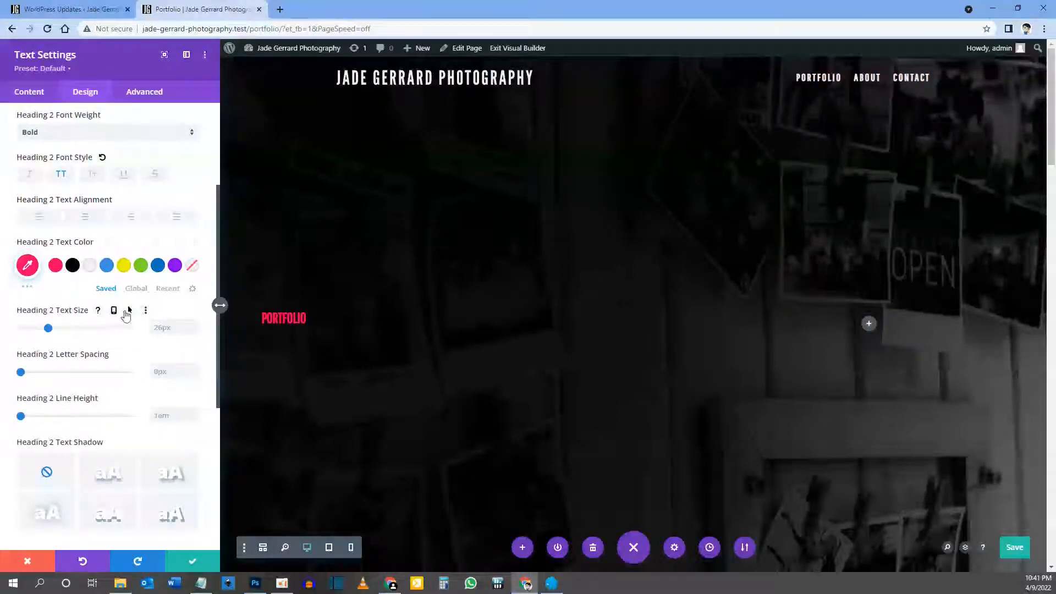
Set the Heading 2 text size responsively to 72px on desktop and 56px on tablet
{"action": "left_click", "coordinate": [114, 311]}
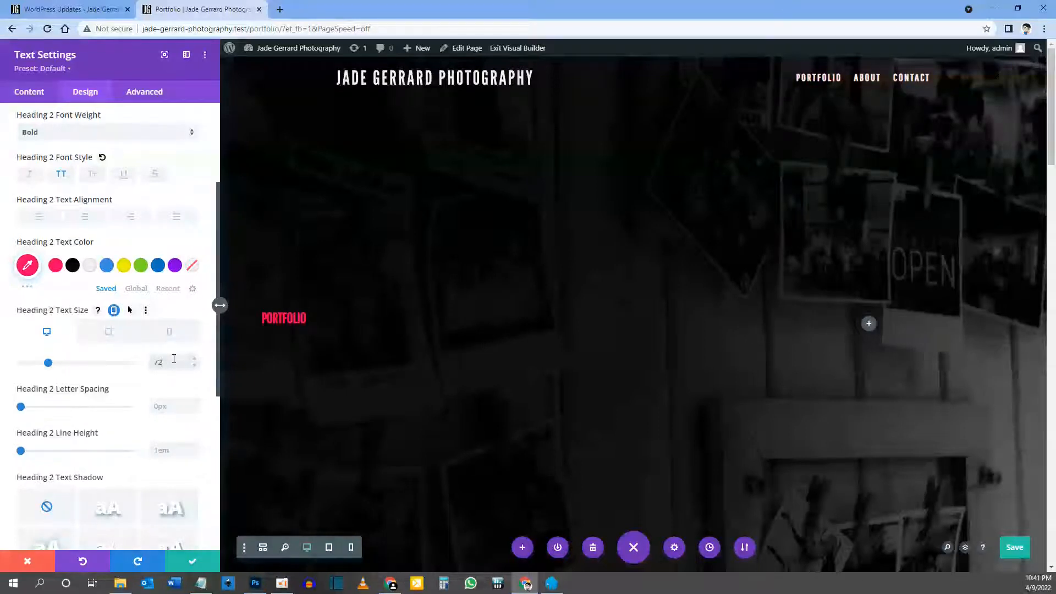
{"action": "key", "text": "Return"}
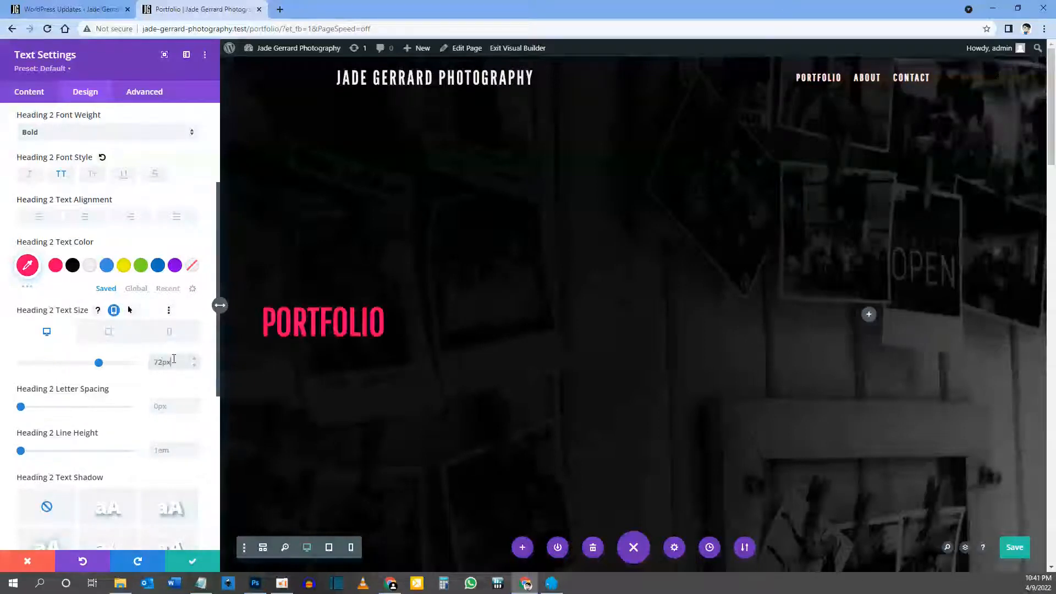
{"action": "left_click", "coordinate": [115, 331]}
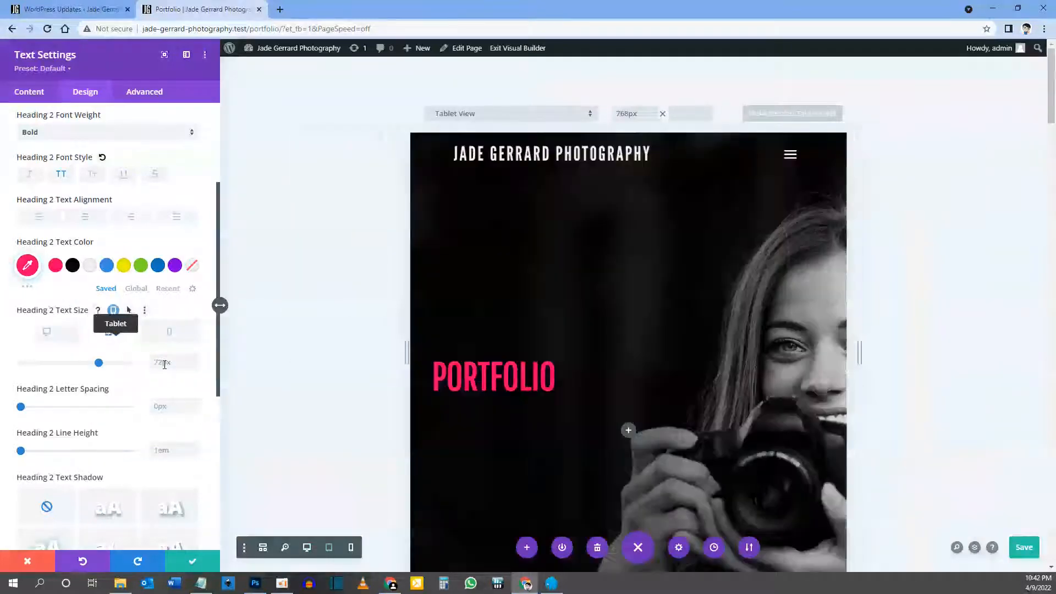
{"action": "left_click", "coordinate": [165, 364]}
{"action": "type", "text": "56"}
{"action": "key", "text": "Return"}
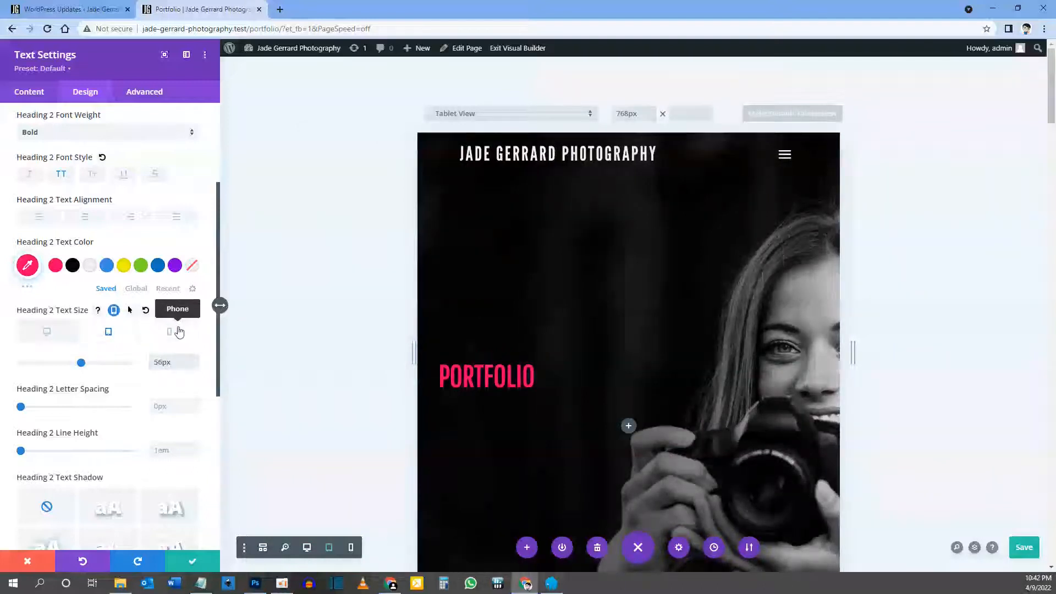
Set the Portfolio heading's Heading 2 text size to 40px on phone and save the text settings
{"action": "left_click", "coordinate": [170, 331]}
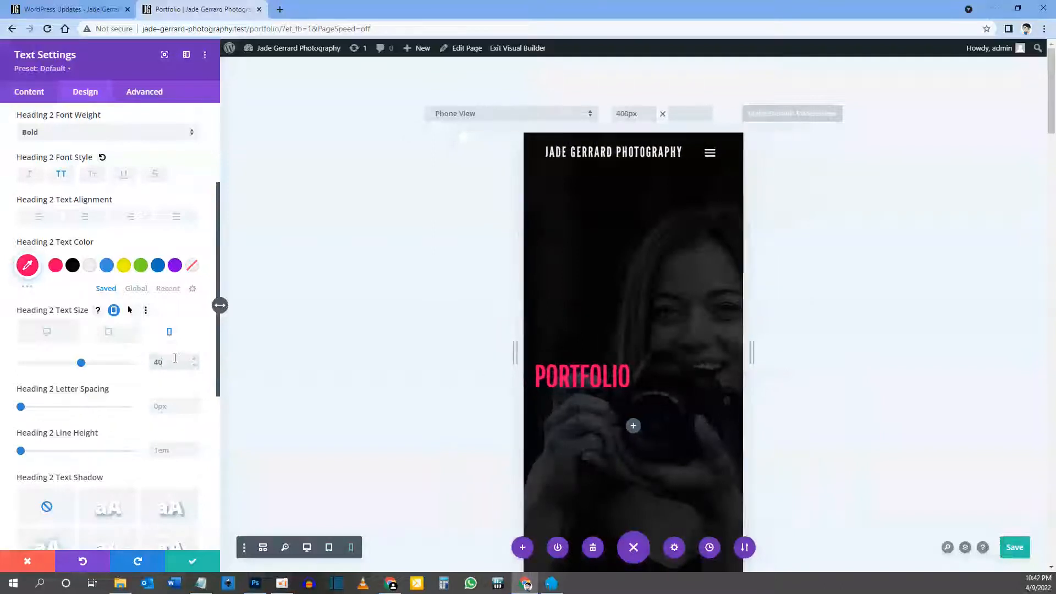
{"action": "type", "text": "40"}
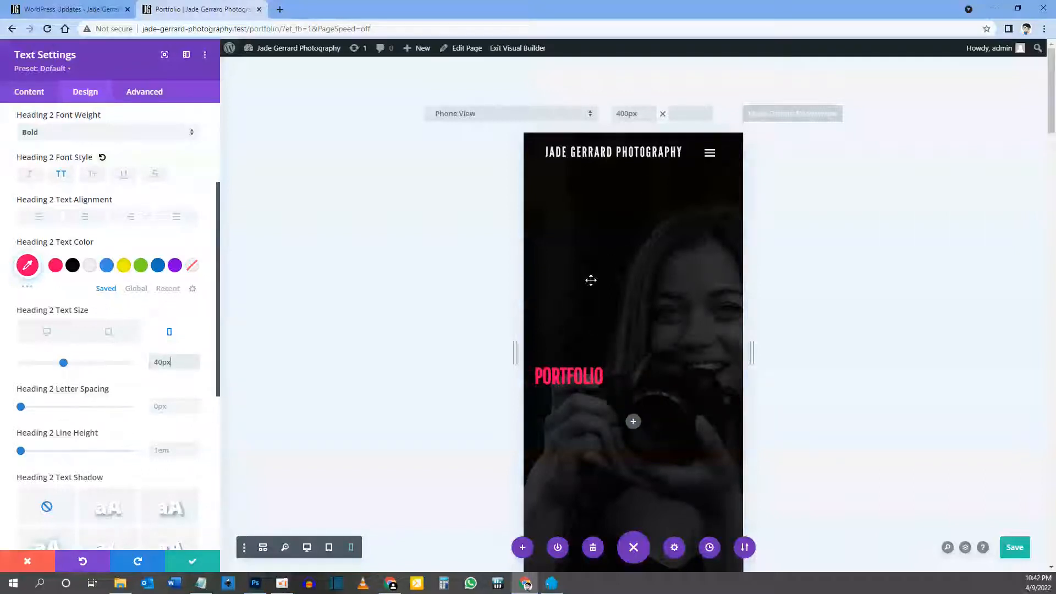
{"action": "scroll", "coordinate": [118, 360], "scroll_direction": "up", "scroll_amount": 3}
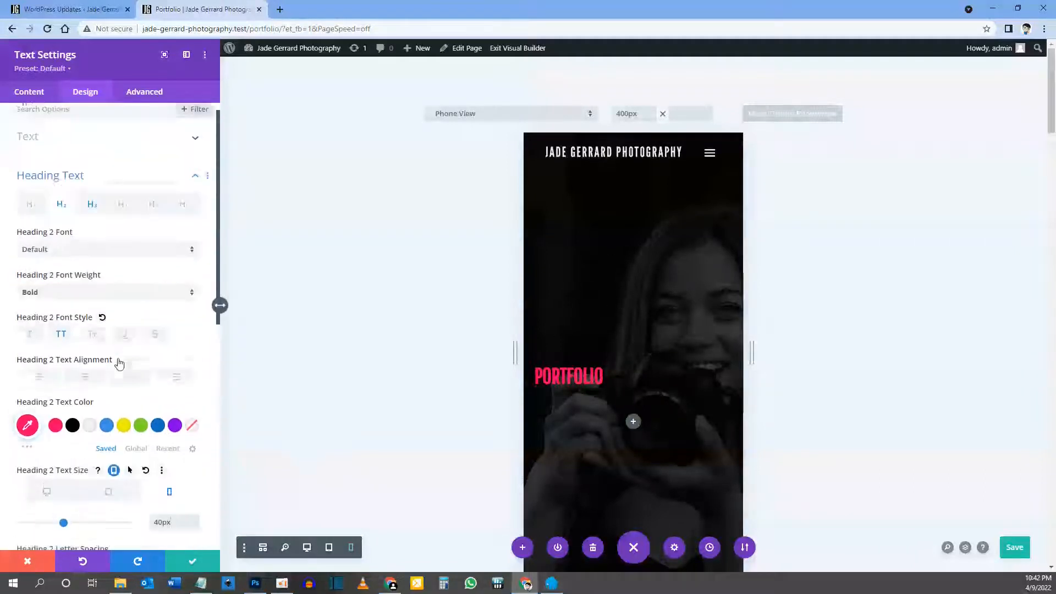
{"action": "left_click", "coordinate": [193, 567]}
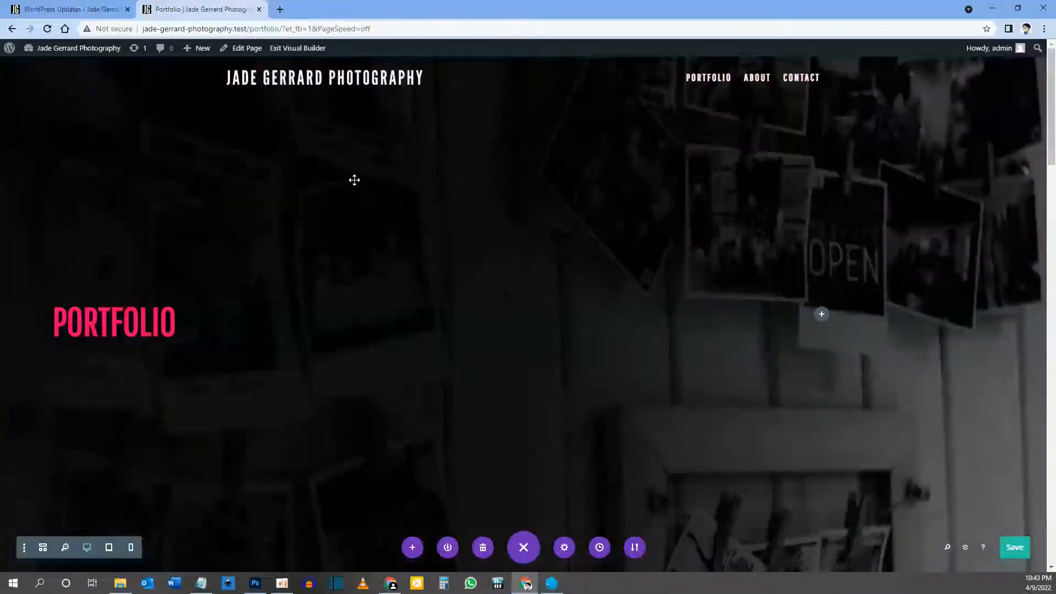
Set the hero section's tablet background image to portfolio-page-hero-image-tablet.jpg from the media library
{"action": "right_click", "coordinate": [354, 180]}
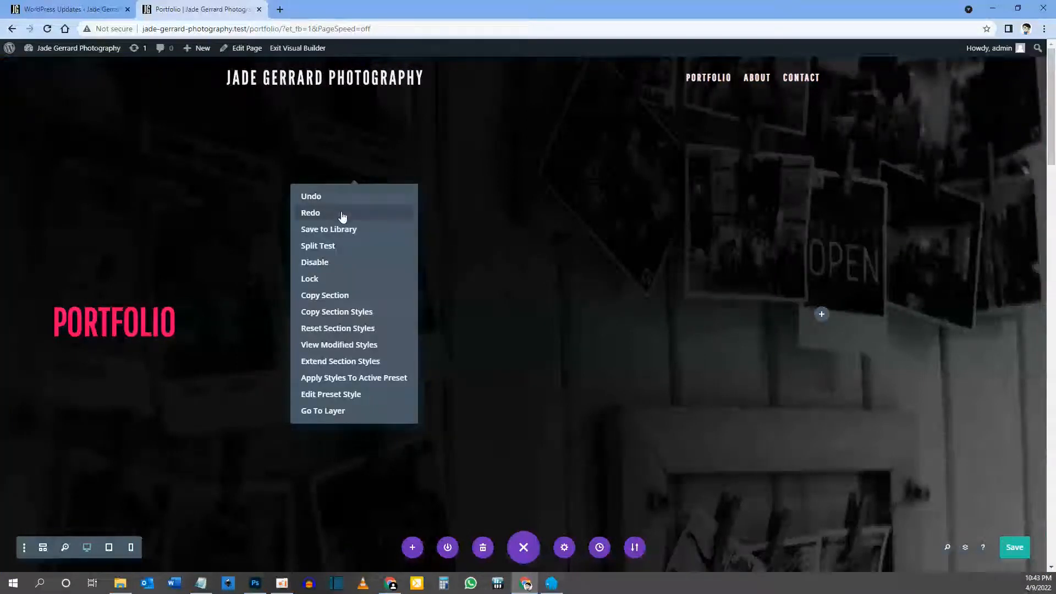
{"action": "left_click", "coordinate": [328, 408]}
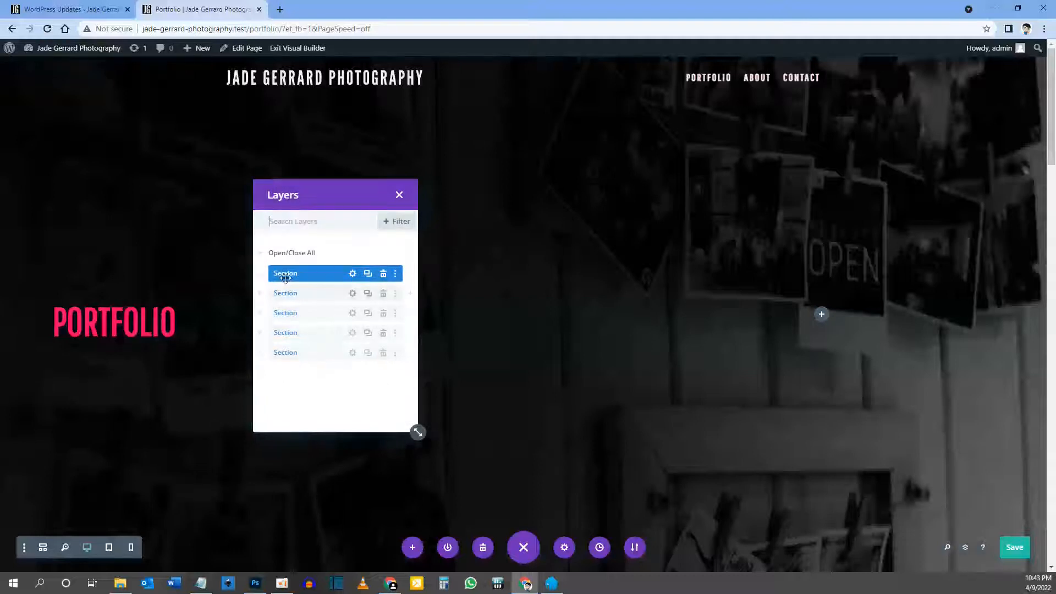
{"action": "left_click", "coordinate": [352, 274]}
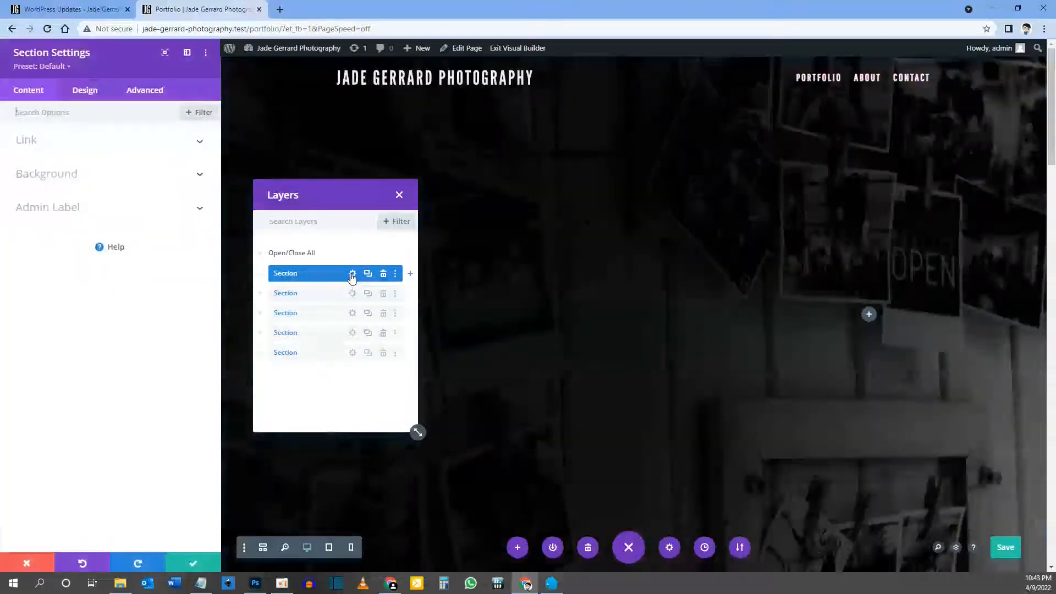
{"action": "left_click", "coordinate": [72, 175]}
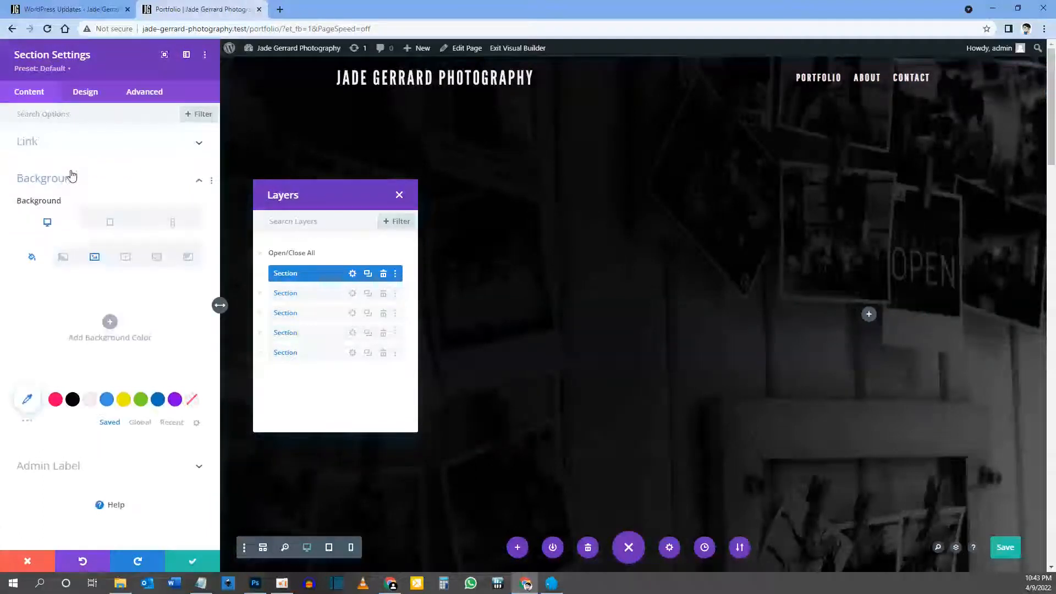
{"action": "left_click", "coordinate": [93, 260]}
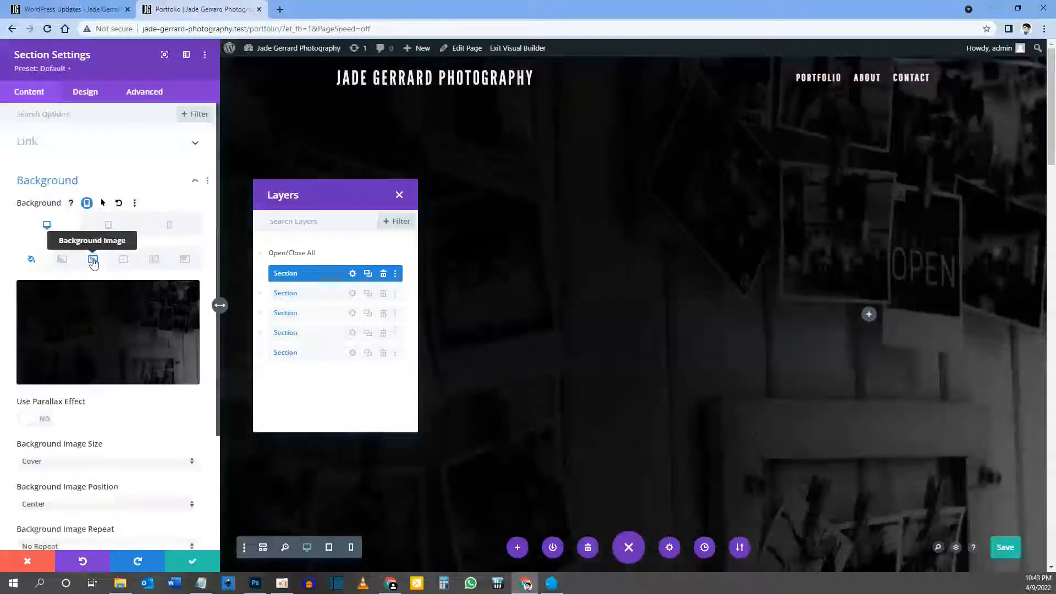
{"action": "left_click", "coordinate": [110, 226]}
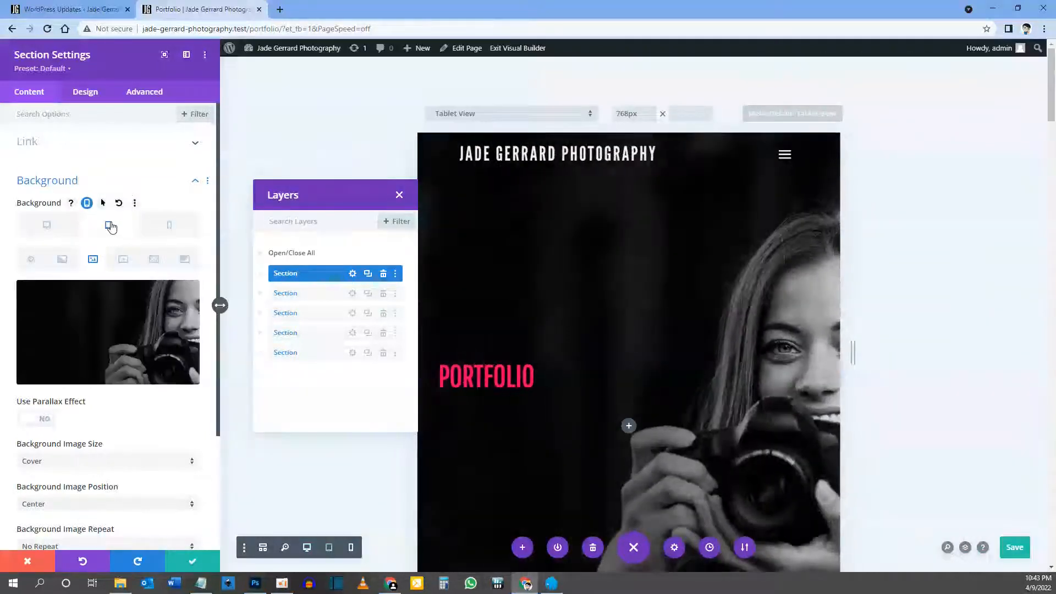
{"action": "left_click", "coordinate": [114, 325]}
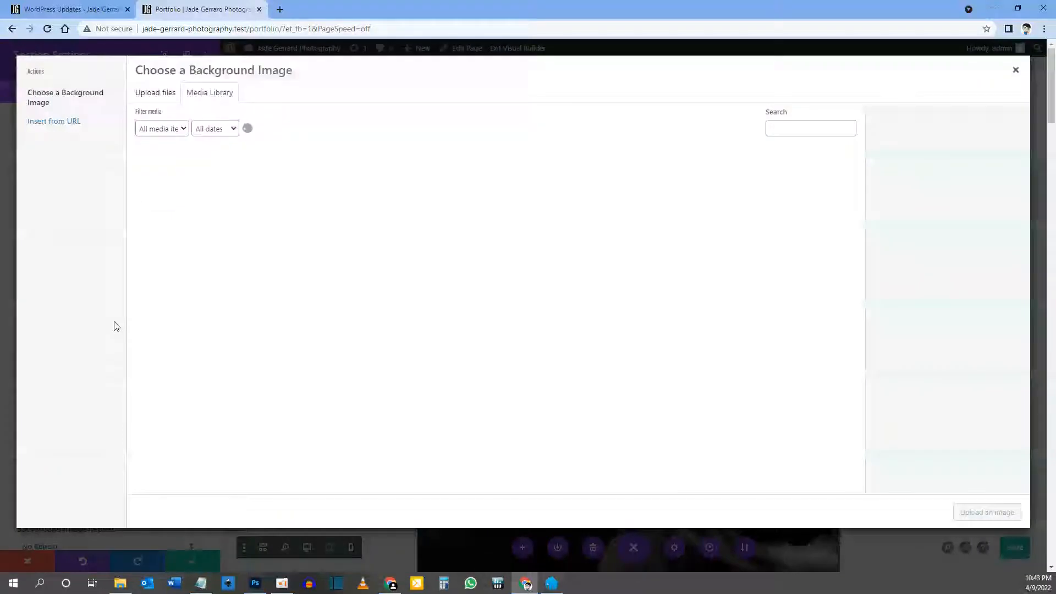
{"action": "left_click", "coordinate": [225, 192]}
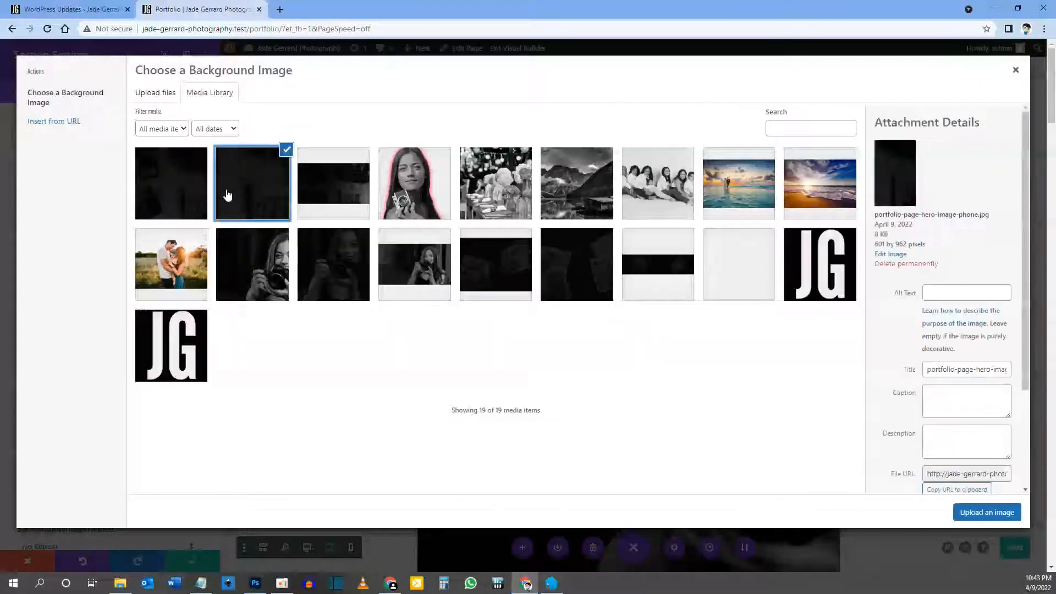
{"action": "left_click", "coordinate": [171, 196]}
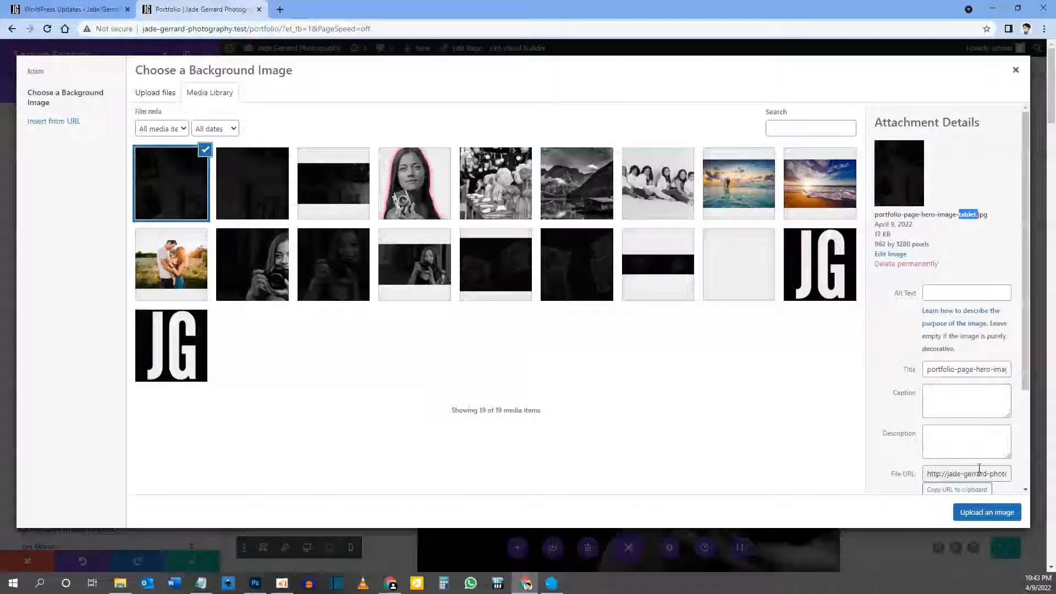
{"action": "left_click", "coordinate": [979, 514]}
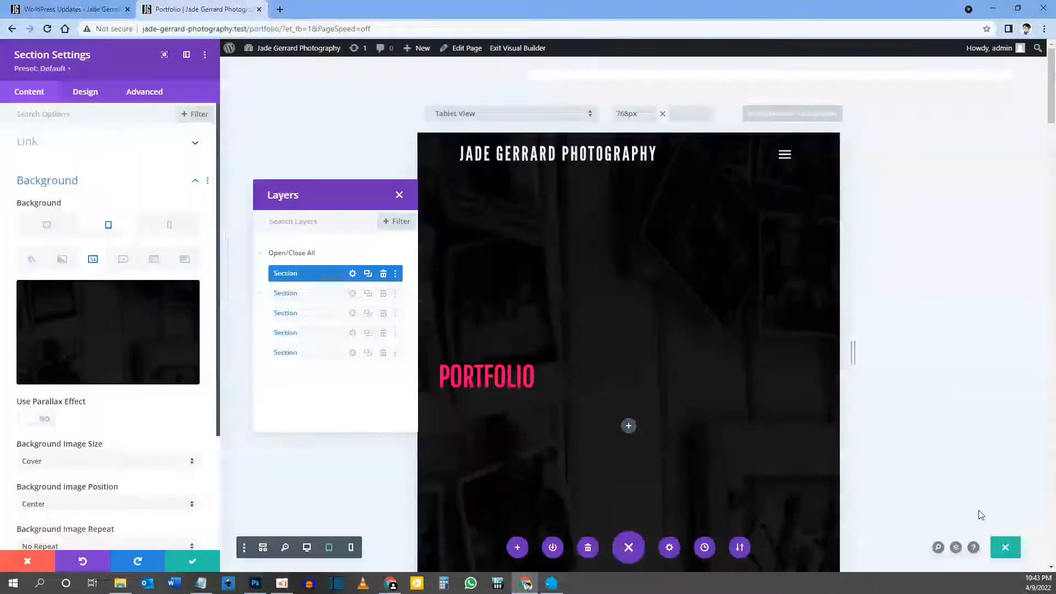
Set the hero section's phone background image to portfolio-page-hero-image-phone.jpg, return to the desktop view and close the layers list
{"action": "left_click", "coordinate": [170, 225]}
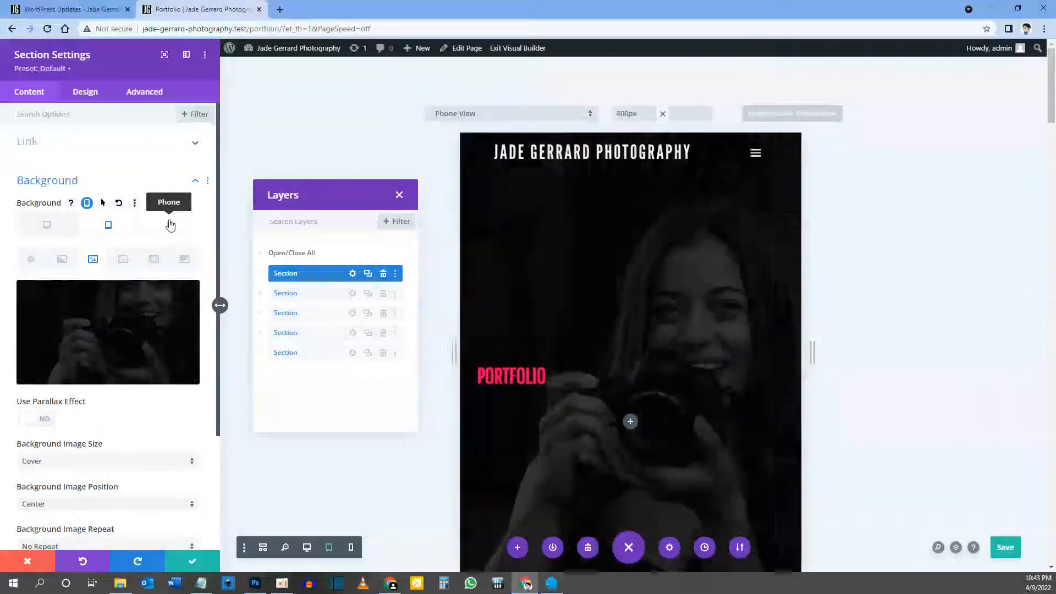
{"action": "left_click", "coordinate": [123, 324]}
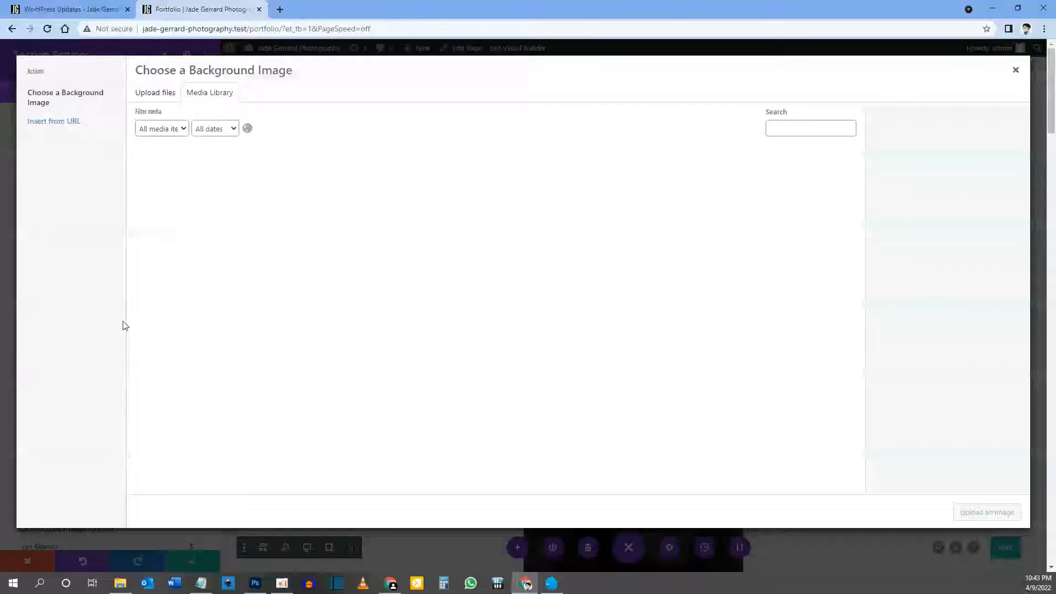
{"action": "left_click", "coordinate": [198, 196]}
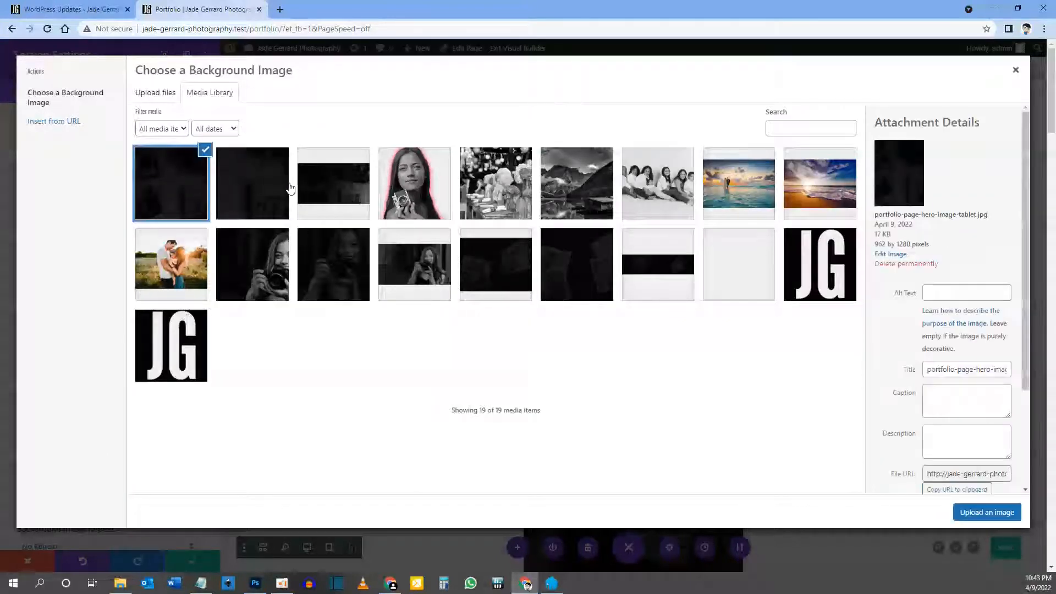
{"action": "left_click", "coordinate": [245, 185]}
{"action": "left_click_drag", "start_coordinate": [952, 214], "coordinate": [980, 214]}
{"action": "left_click", "coordinate": [977, 514]}
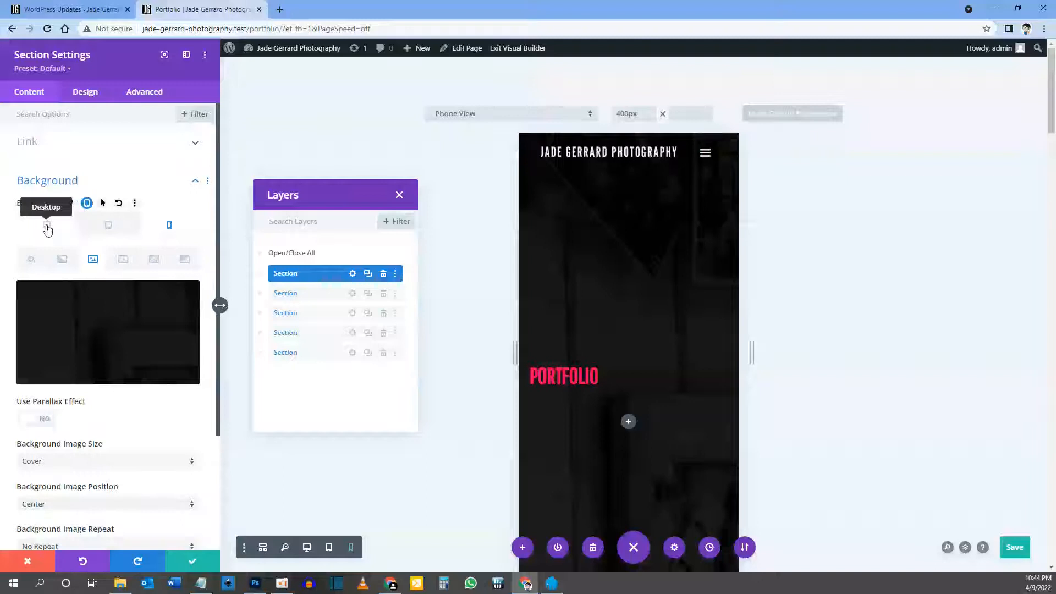
{"action": "left_click", "coordinate": [47, 230]}
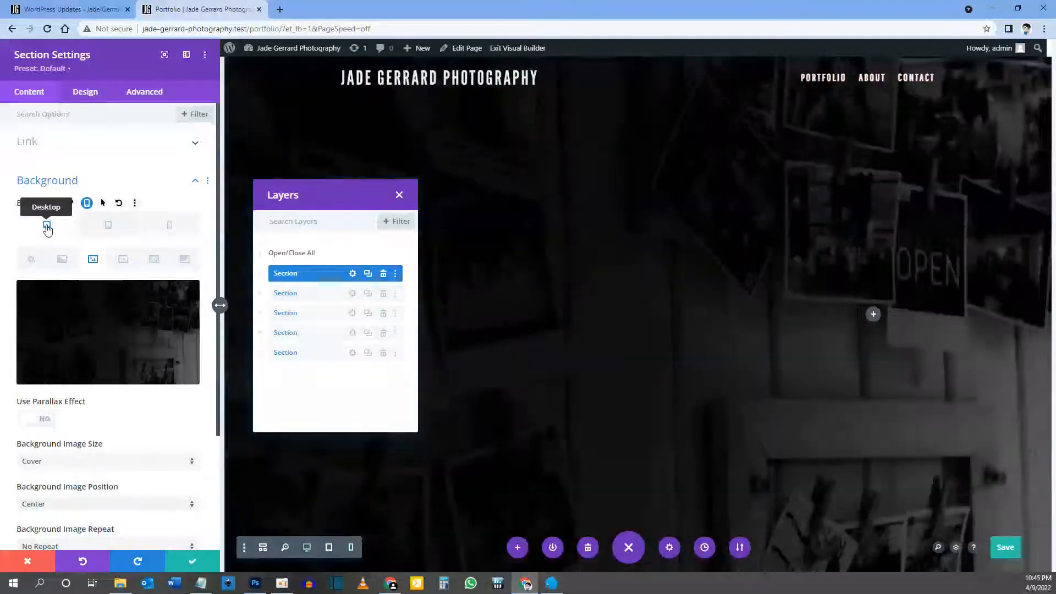
{"action": "left_click", "coordinate": [399, 195]}
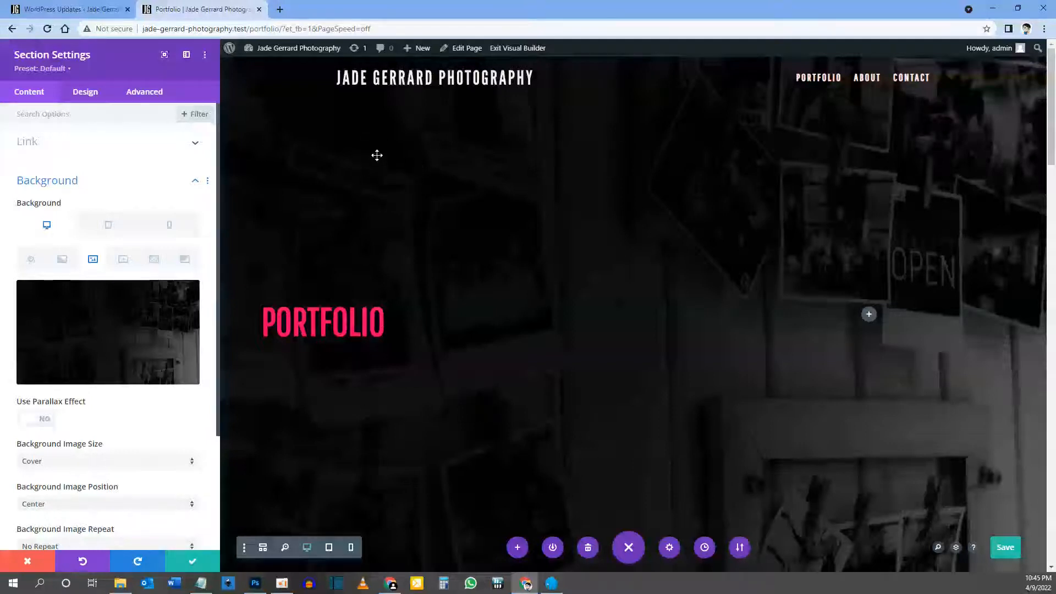
Set the hero section's minimum height to 50vh and save the section settings
{"action": "left_click", "coordinate": [84, 94]}
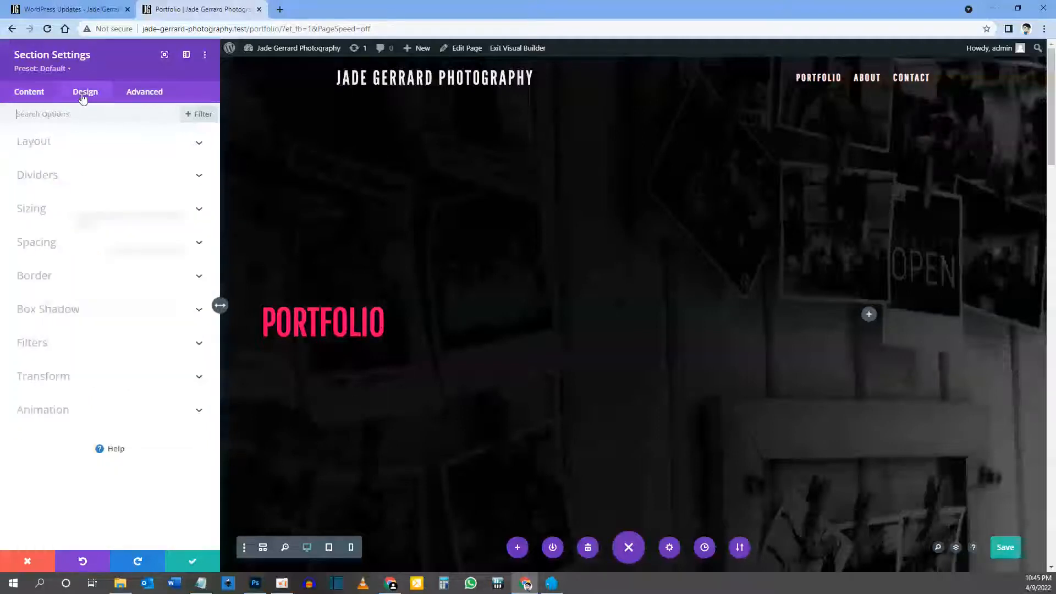
{"action": "left_click", "coordinate": [53, 212]}
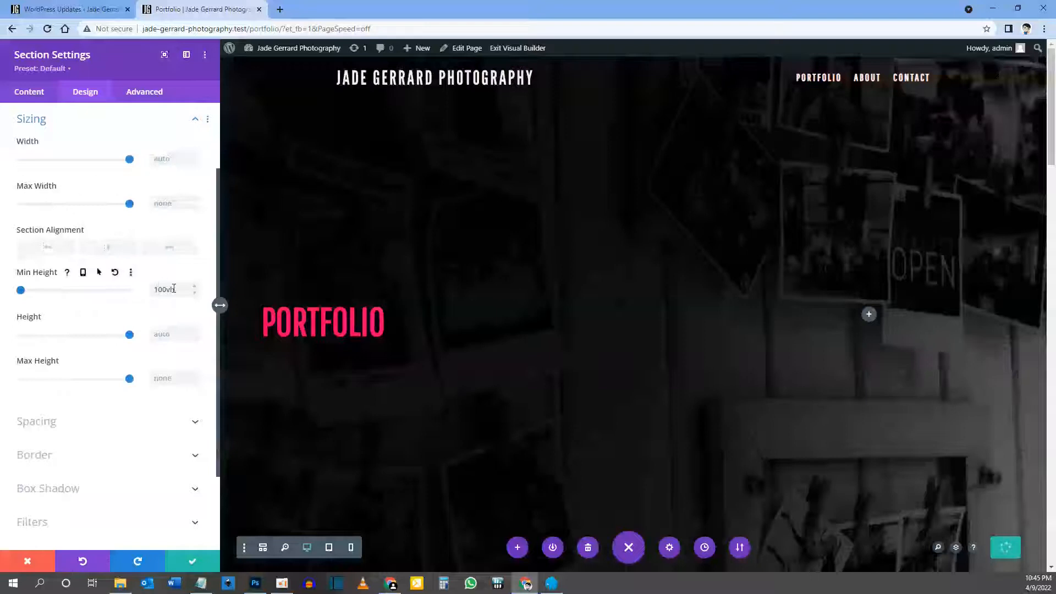
{"action": "left_click_drag", "start_coordinate": [177, 289], "coordinate": [147, 289]}
{"action": "key", "text": "BackSpace"}
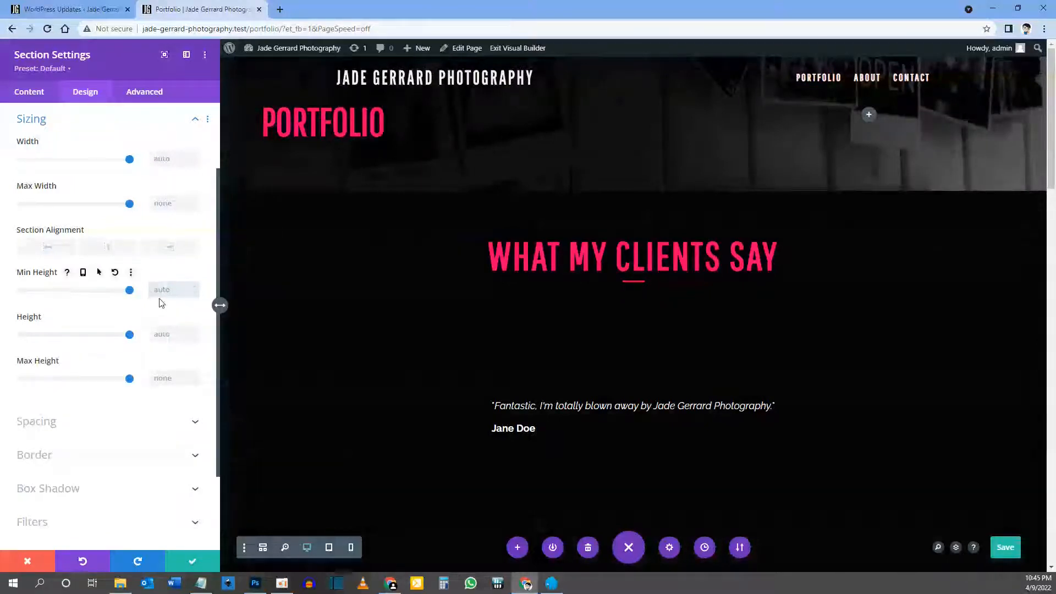
{"action": "scroll", "coordinate": [162, 364], "scroll_direction": "up", "scroll_amount": 1}
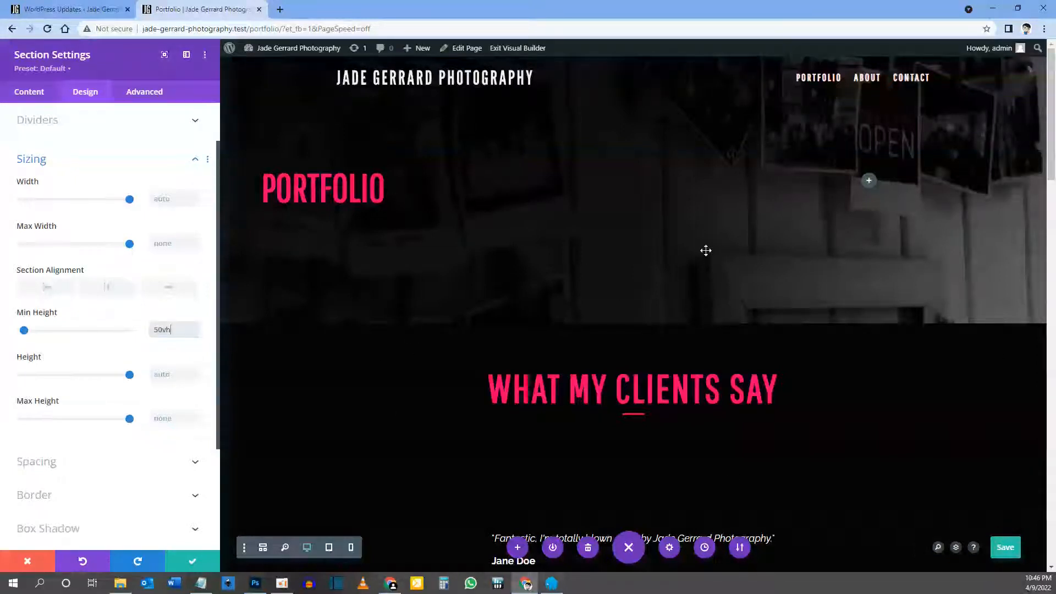
{"action": "left_click", "coordinate": [194, 561]}
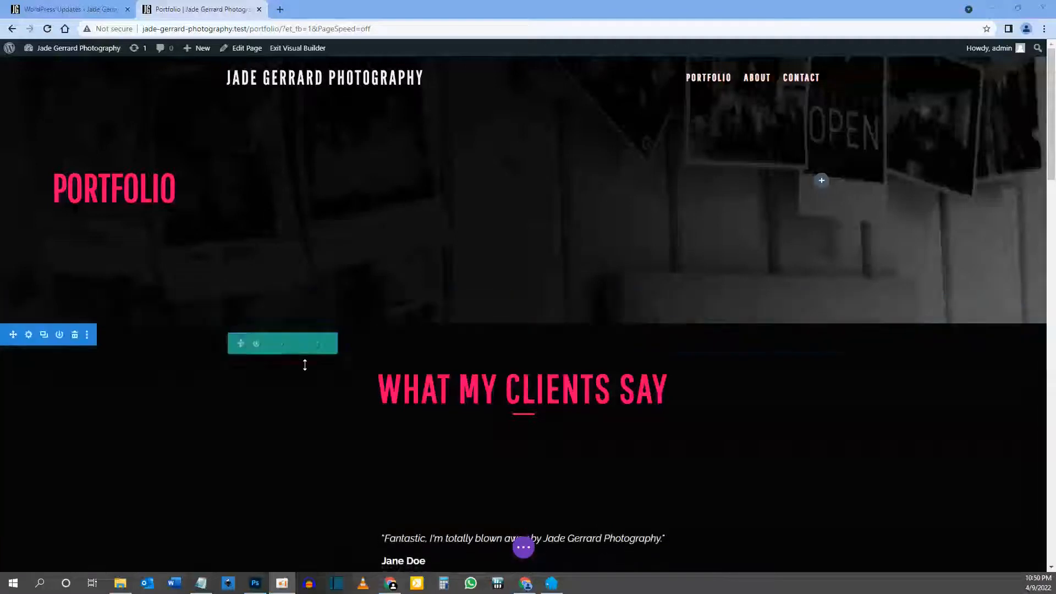
Delete the "What My Clients Say" heading from the section below the hero
{"action": "scroll", "coordinate": [303, 363], "scroll_direction": "down", "scroll_amount": 2}
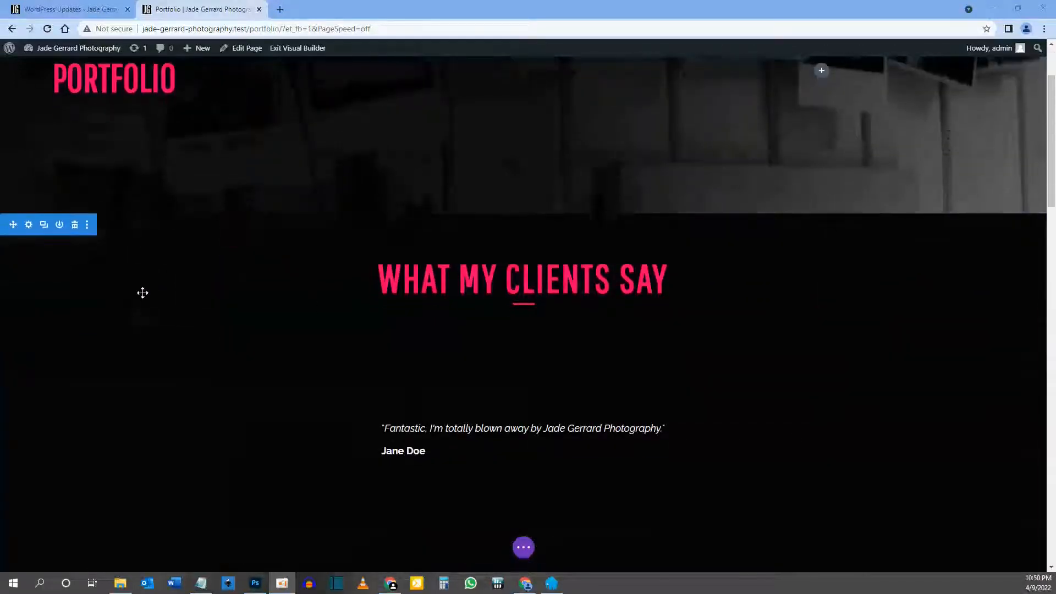
{"action": "scroll", "coordinate": [142, 293], "scroll_direction": "down", "scroll_amount": 3}
{"action": "scroll", "coordinate": [113, 335], "scroll_direction": "down", "scroll_amount": 5}
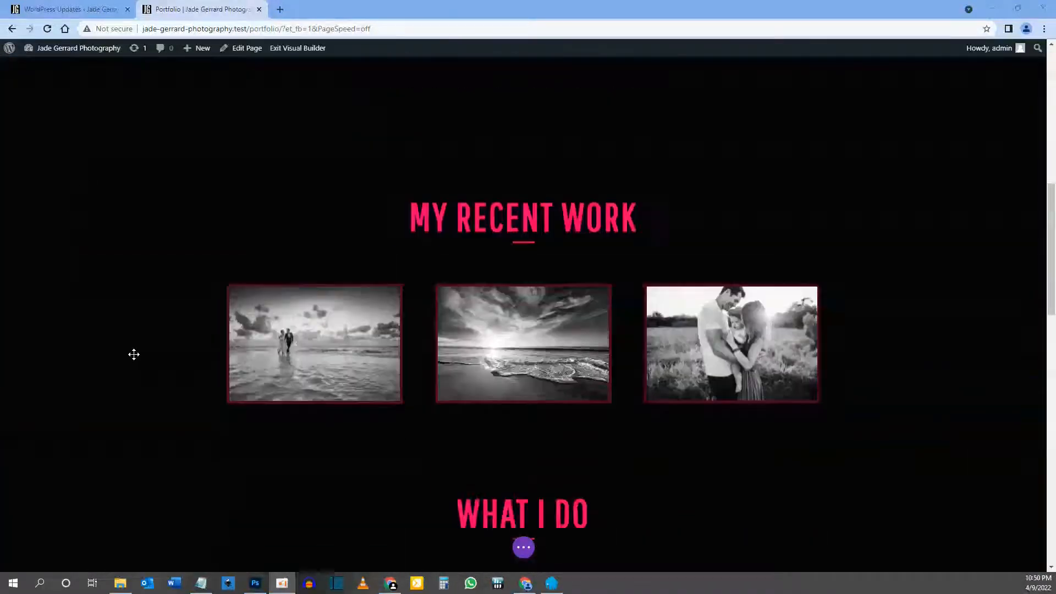
{"action": "scroll", "coordinate": [134, 354], "scroll_direction": "down", "scroll_amount": 15}
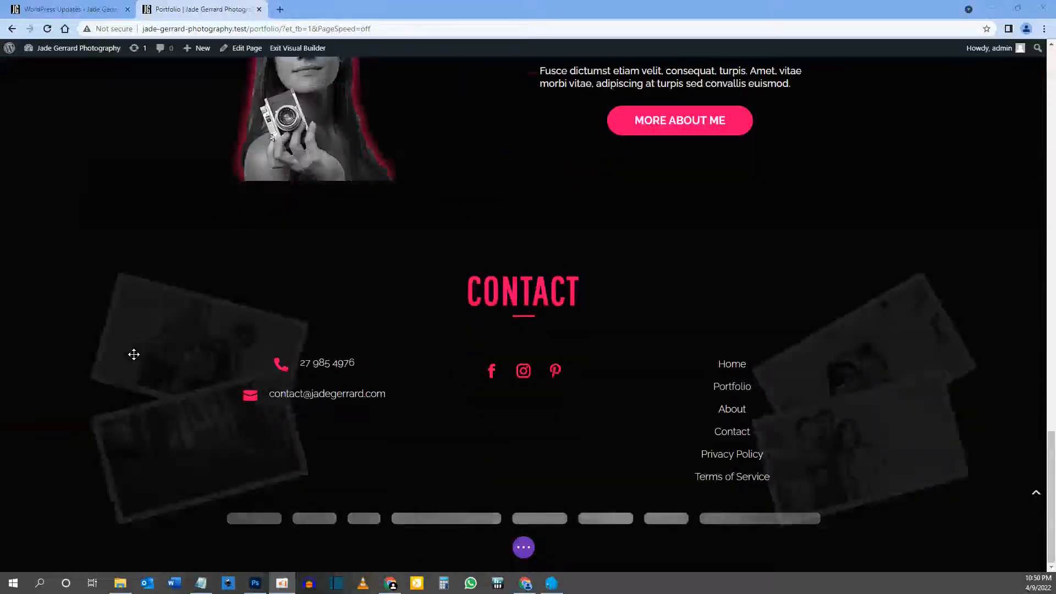
{"action": "scroll", "coordinate": [133, 354], "scroll_direction": "up", "scroll_amount": 20}
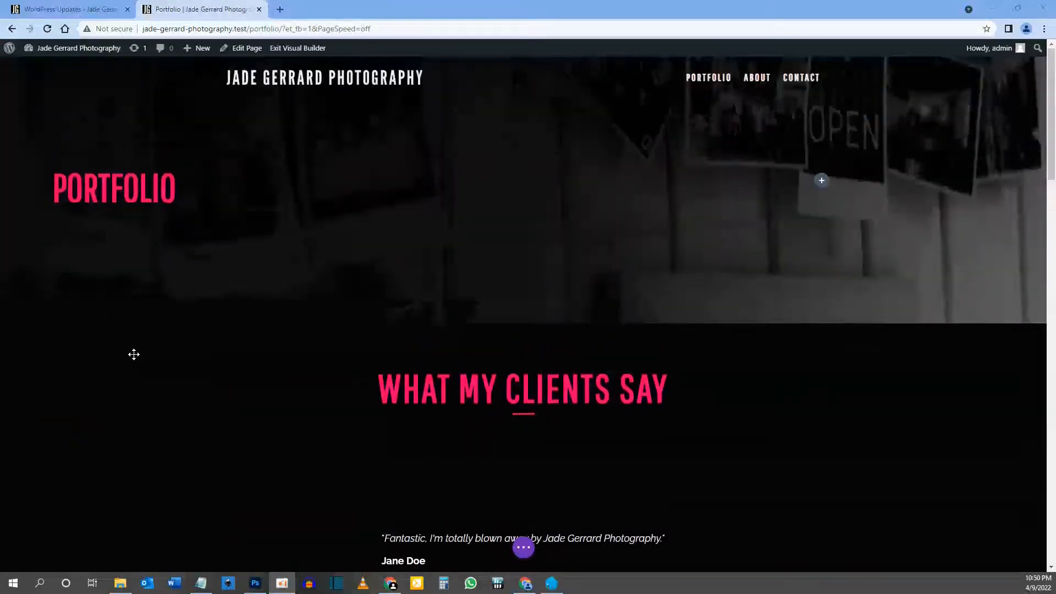
{"action": "scroll", "coordinate": [134, 354], "scroll_direction": "down", "scroll_amount": 3}
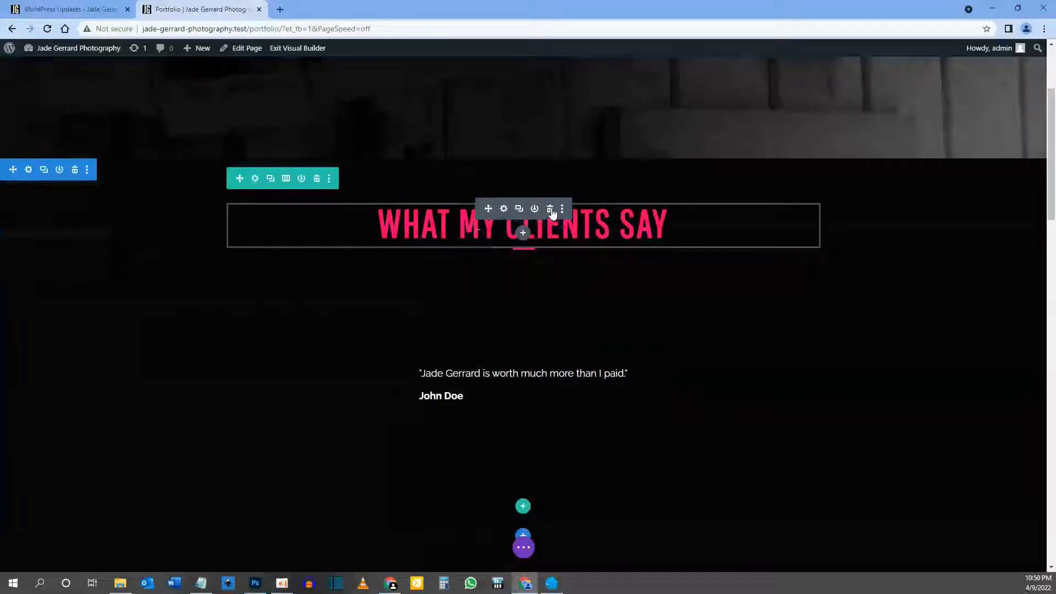
{"action": "left_click", "coordinate": [551, 210]}
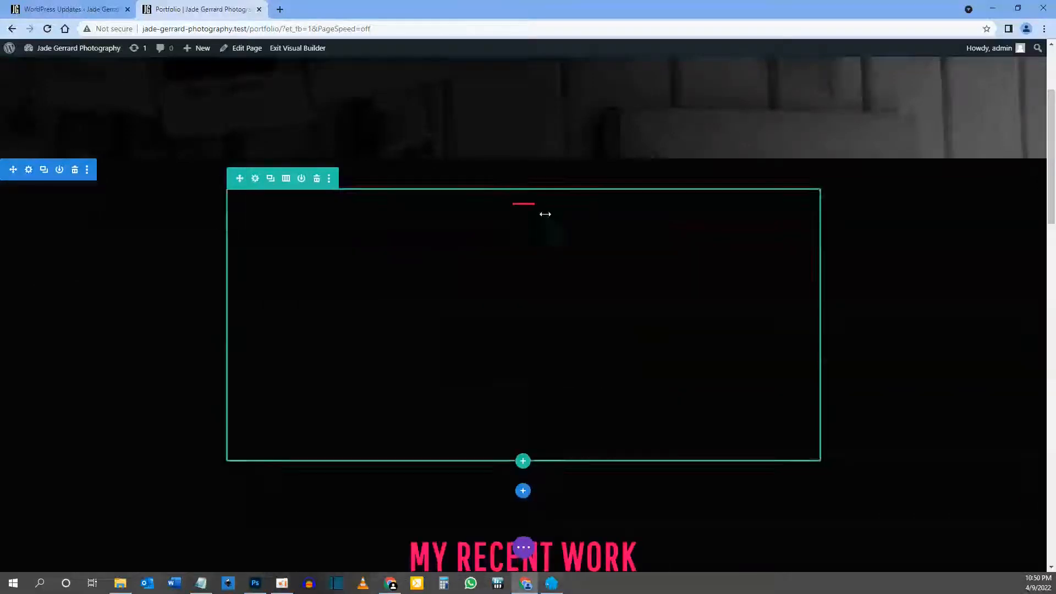
Move the small pink divider from the testimonials section to directly beneath the Portfolio heading in the hero section
{"action": "scroll", "coordinate": [514, 215], "scroll_direction": "up", "scroll_amount": 3}
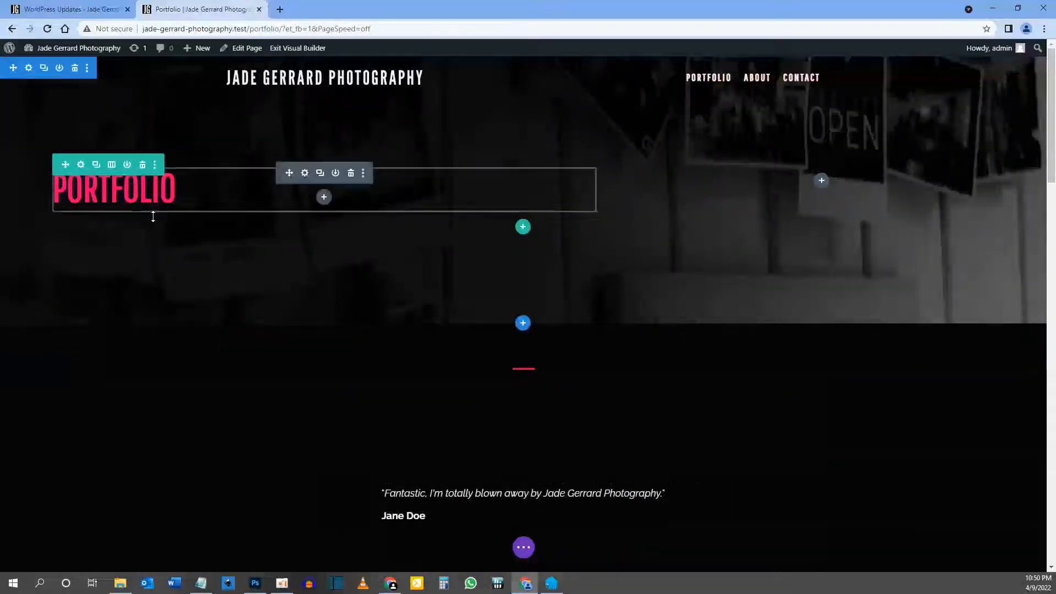
{"action": "left_click_drag", "start_coordinate": [488, 348], "coordinate": [514, 374]}
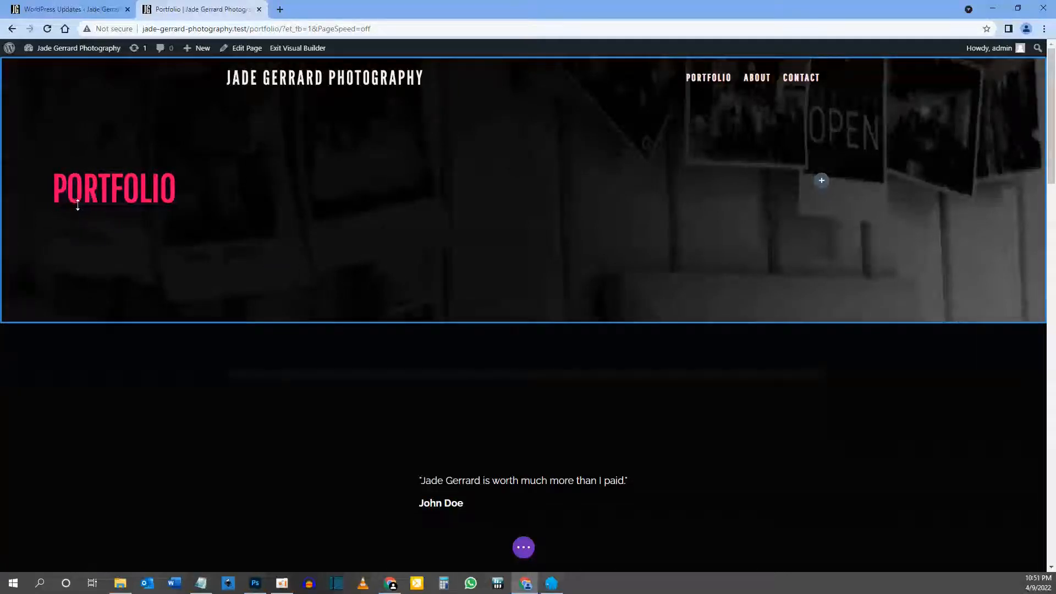
{"action": "left_click_drag", "start_coordinate": [489, 373], "coordinate": [109, 196]}
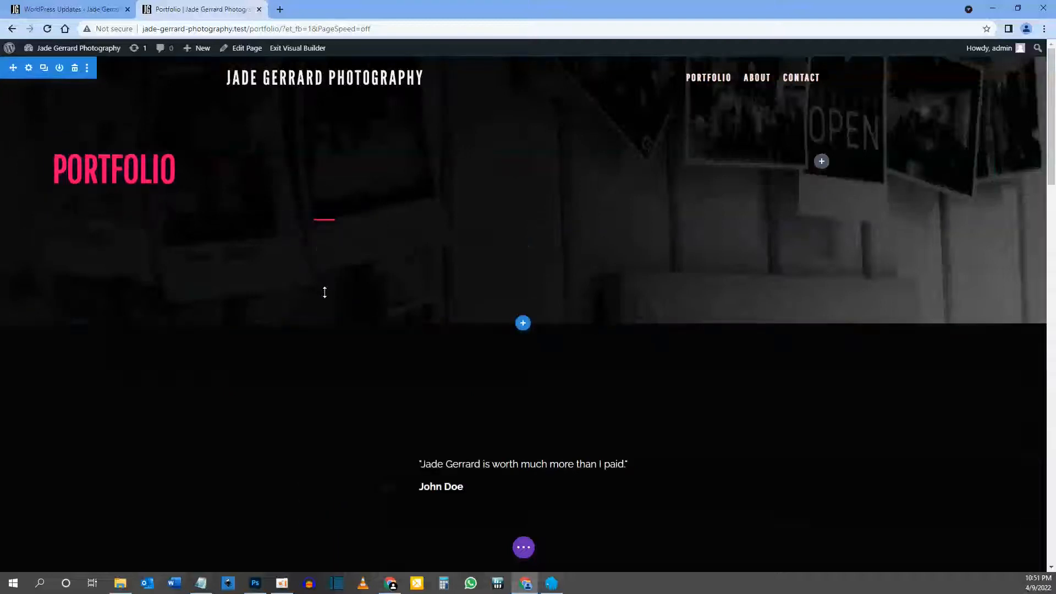
{"action": "mouse_move", "coordinate": [334, 229]}
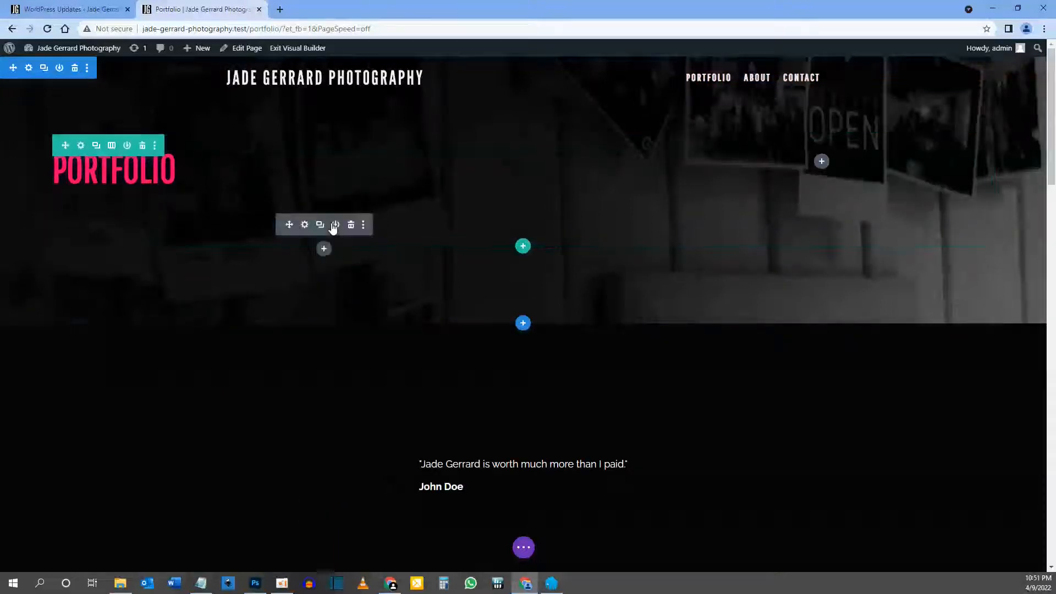
Align the pink divider beneath the Portfolio heading to the left and save the divider settings
{"action": "left_click", "coordinate": [305, 225]}
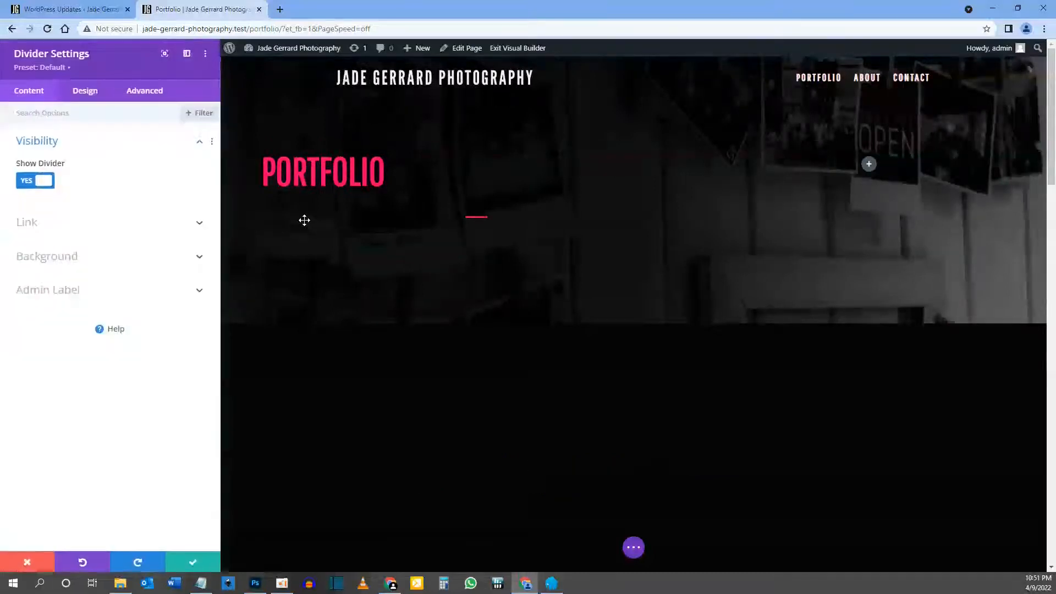
{"action": "left_click", "coordinate": [86, 93]}
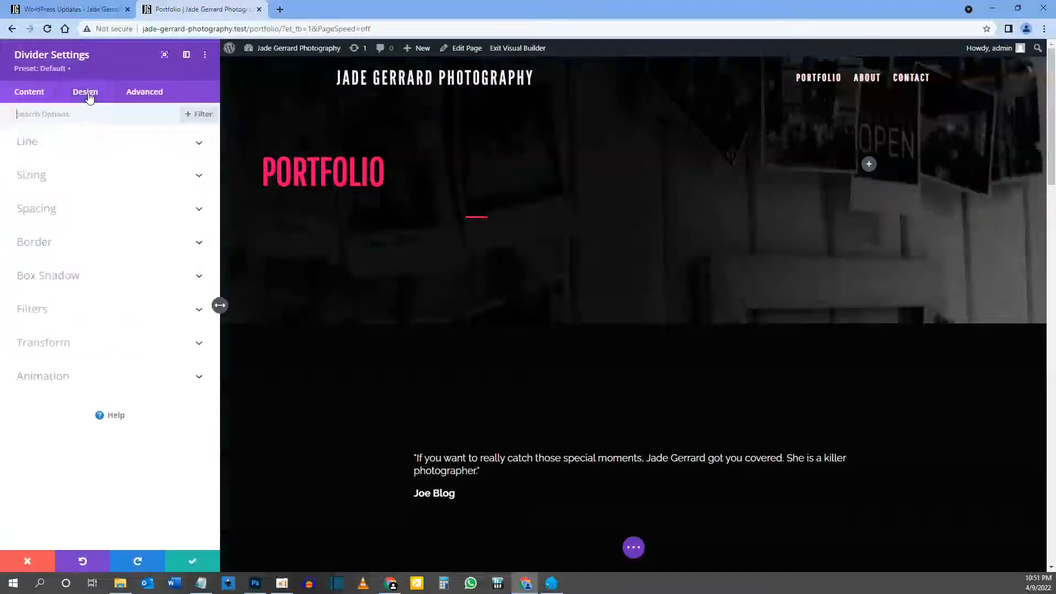
{"action": "left_click", "coordinate": [48, 149]}
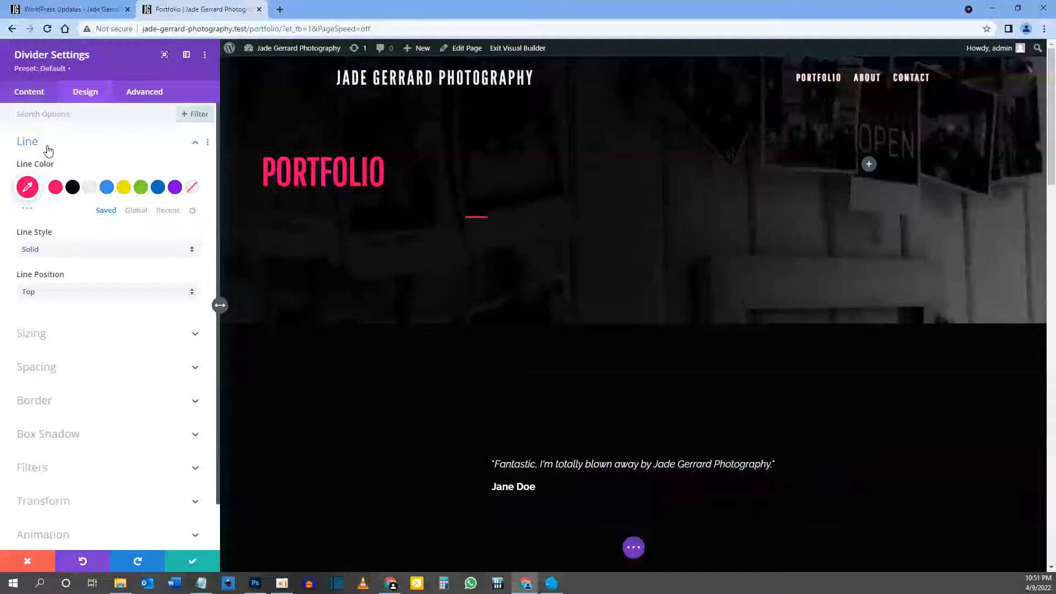
{"action": "left_click", "coordinate": [48, 150]}
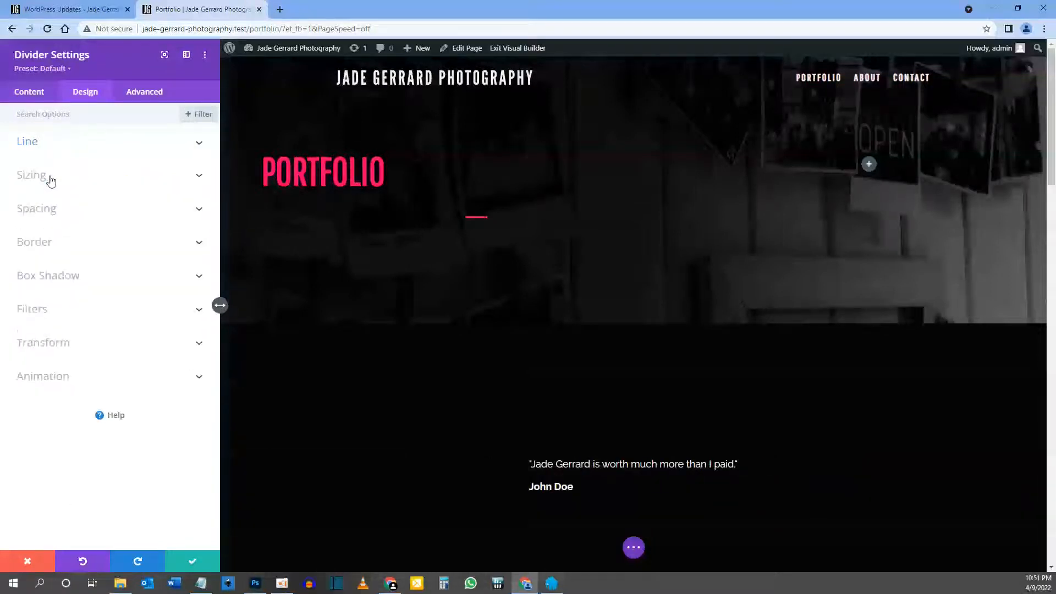
{"action": "left_click", "coordinate": [50, 178]}
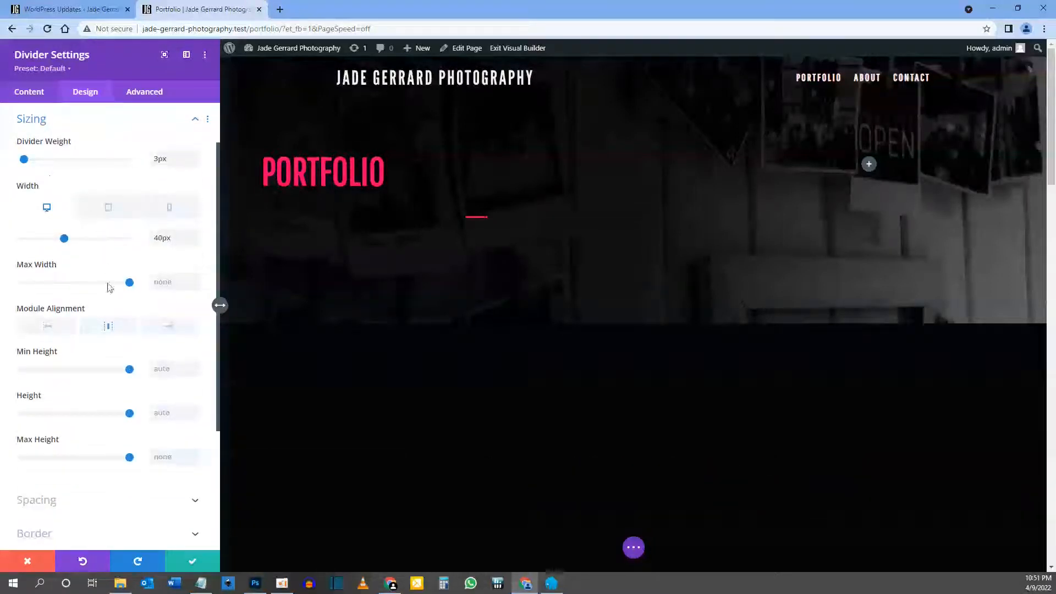
{"action": "left_click", "coordinate": [49, 330]}
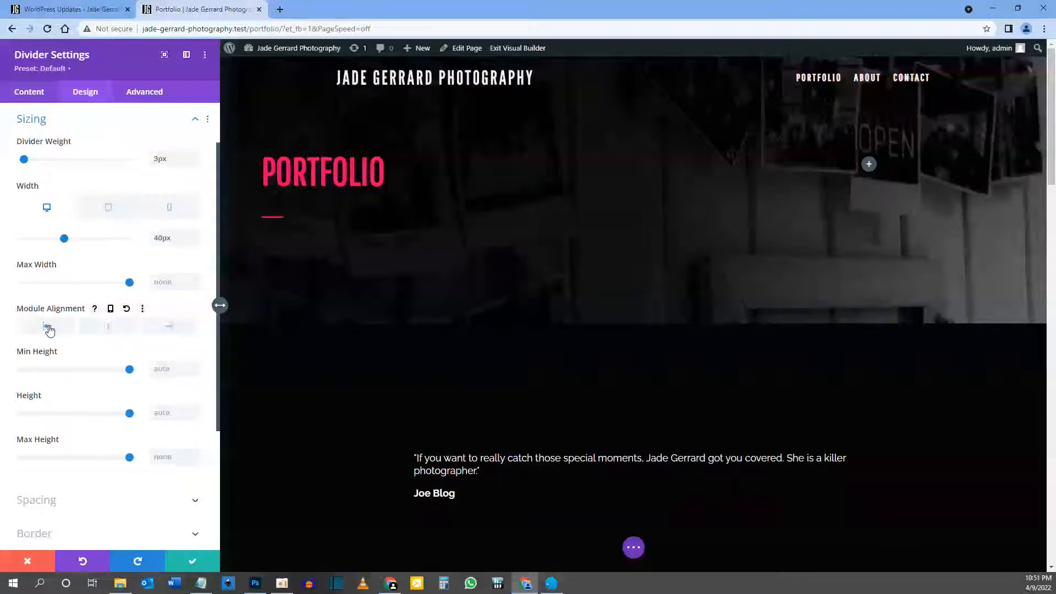
{"action": "left_click", "coordinate": [202, 558]}
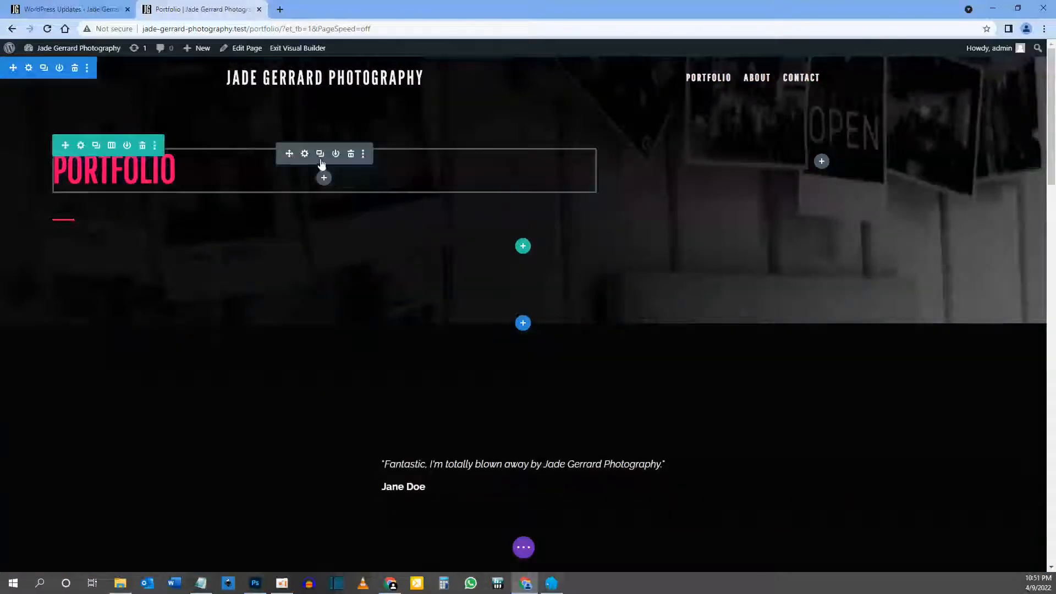
Set the Portfolio heading's bottom margin to 0px and save the text settings
{"action": "left_click", "coordinate": [305, 154]}
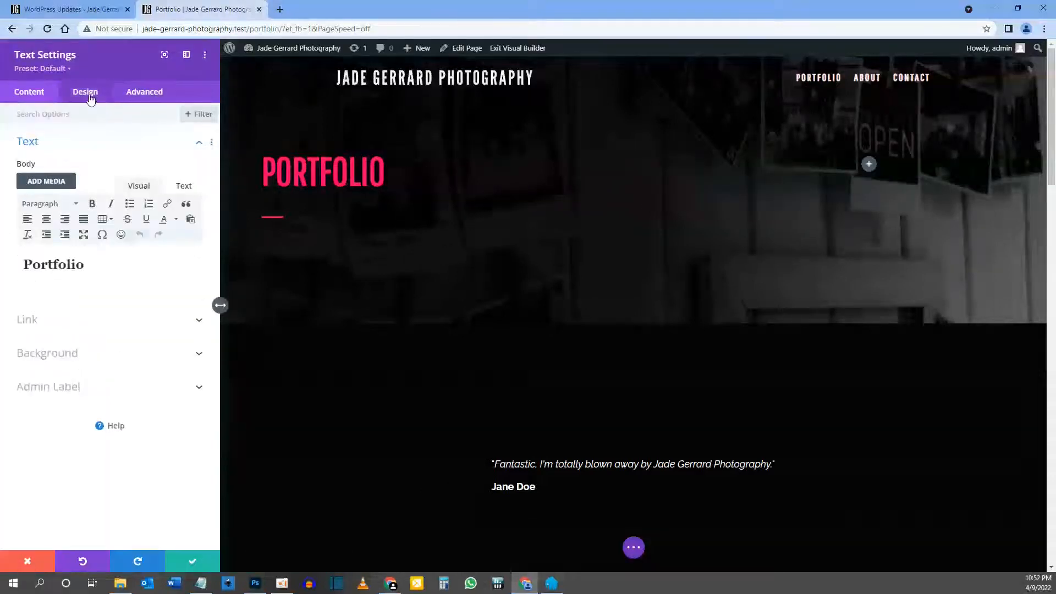
{"action": "left_click", "coordinate": [85, 93]}
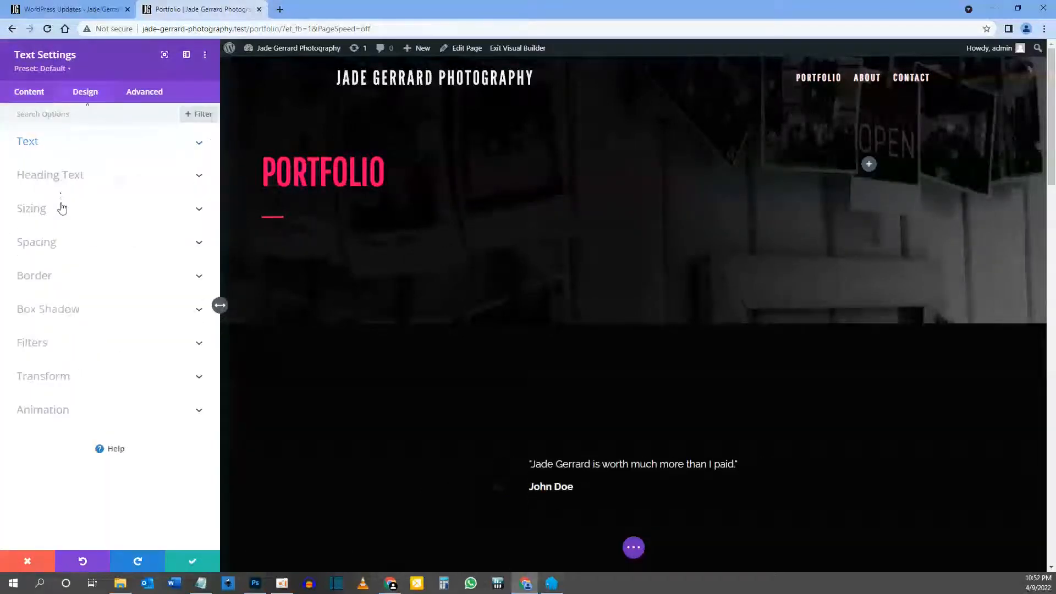
{"action": "left_click", "coordinate": [51, 243]}
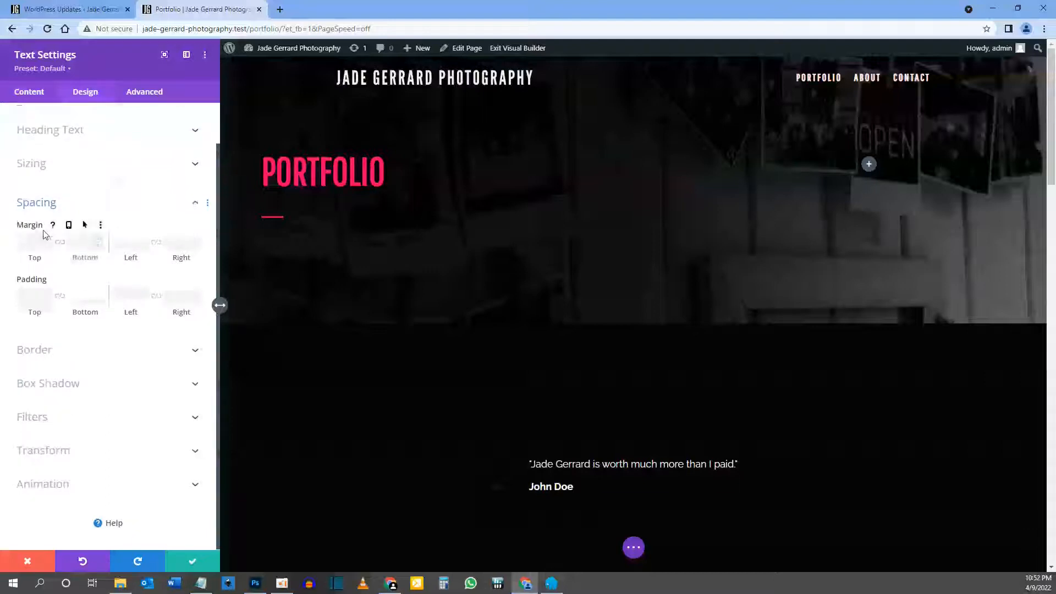
{"action": "left_click", "coordinate": [86, 244]}
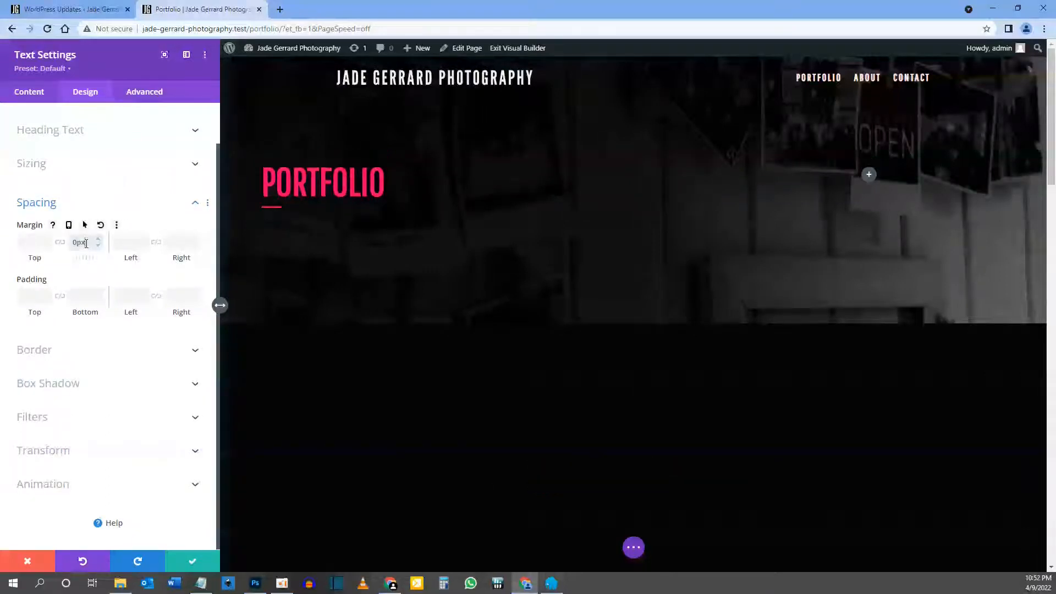
{"action": "left_click", "coordinate": [194, 561]}
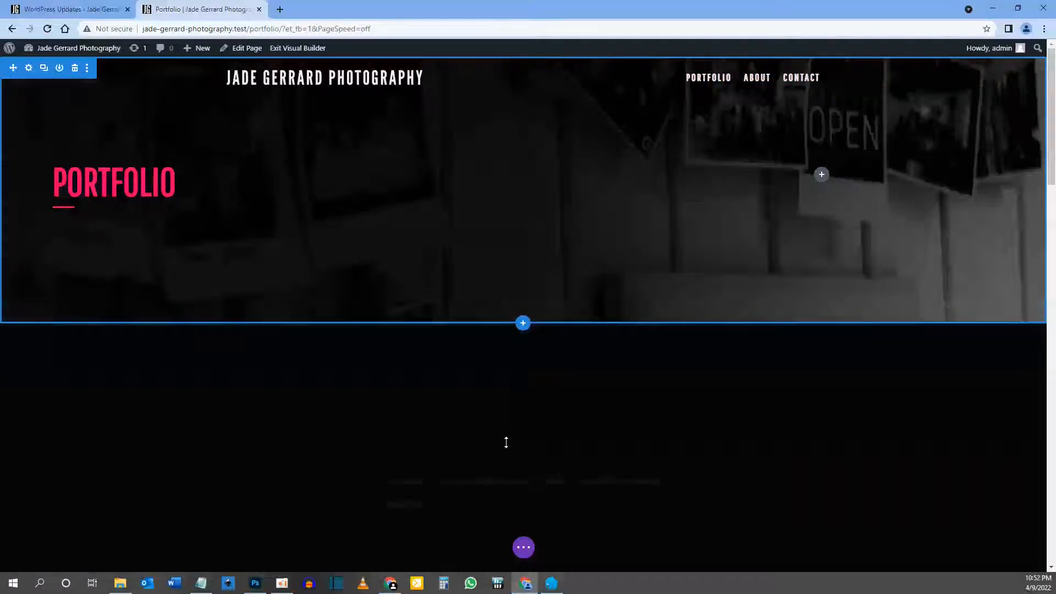
Delete the testimonial slider below the hero and change its row to a one-third, two-thirds column layout
{"action": "scroll", "coordinate": [505, 440], "scroll_direction": "down", "scroll_amount": 2}
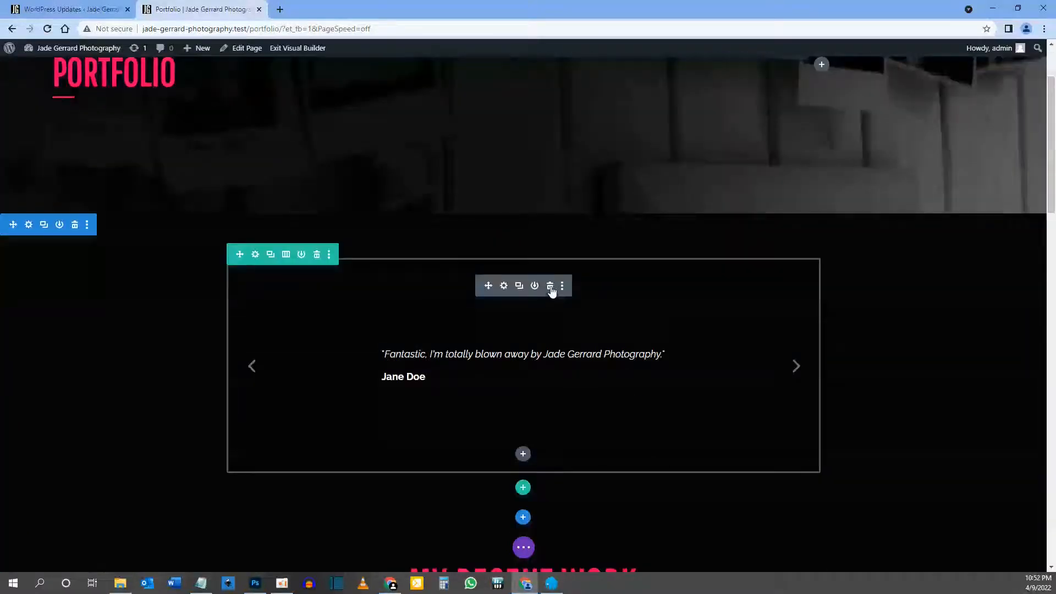
{"action": "left_click", "coordinate": [550, 285]}
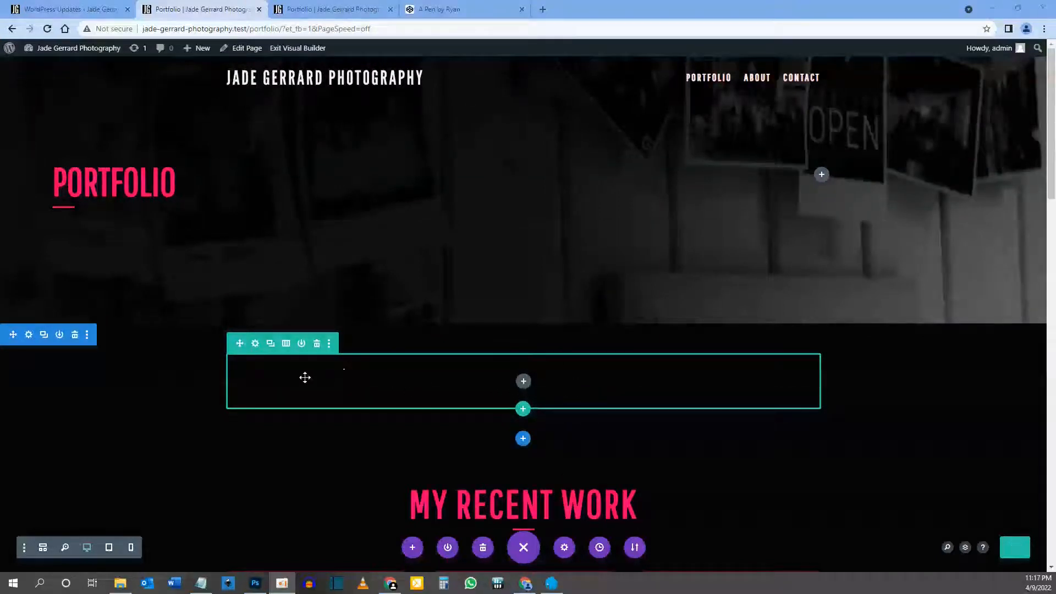
{"action": "left_click", "coordinate": [286, 344]}
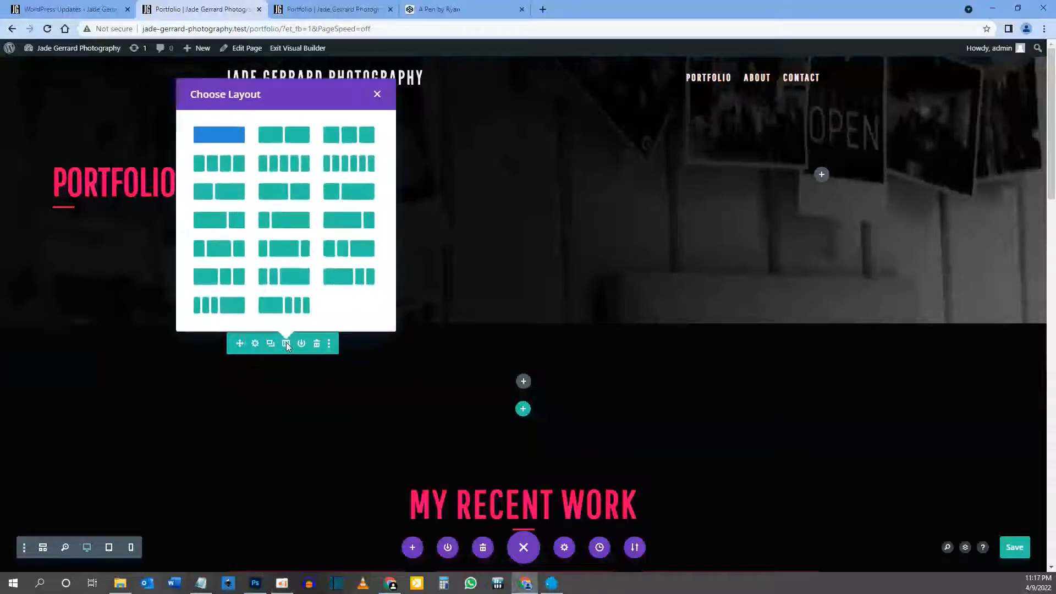
{"action": "left_click", "coordinate": [347, 192]}
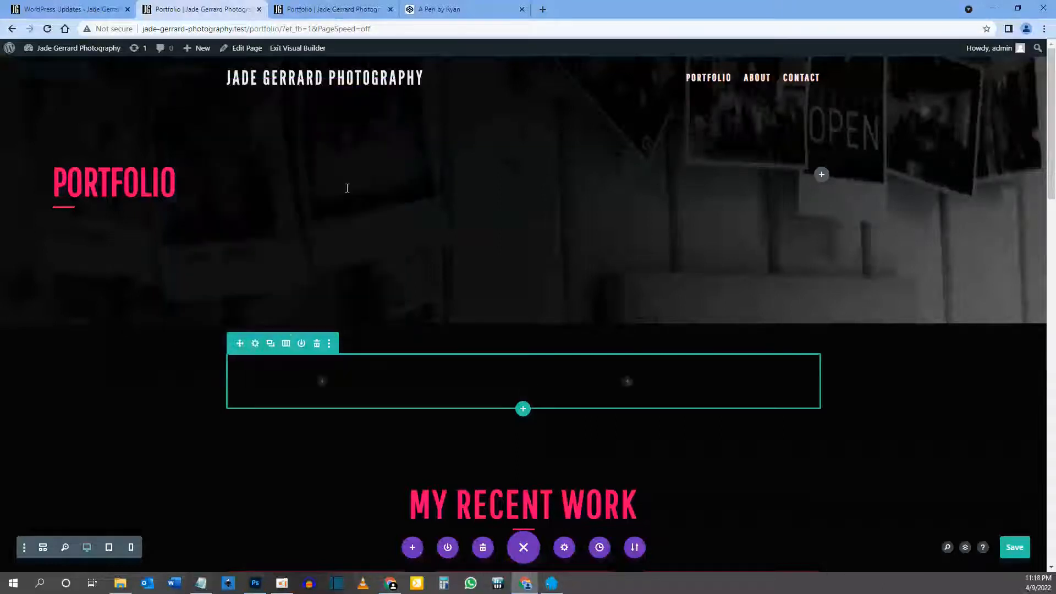
Insert a Text module in the row's narrow first column and clear its placeholder text
{"action": "left_click", "coordinate": [322, 381]}
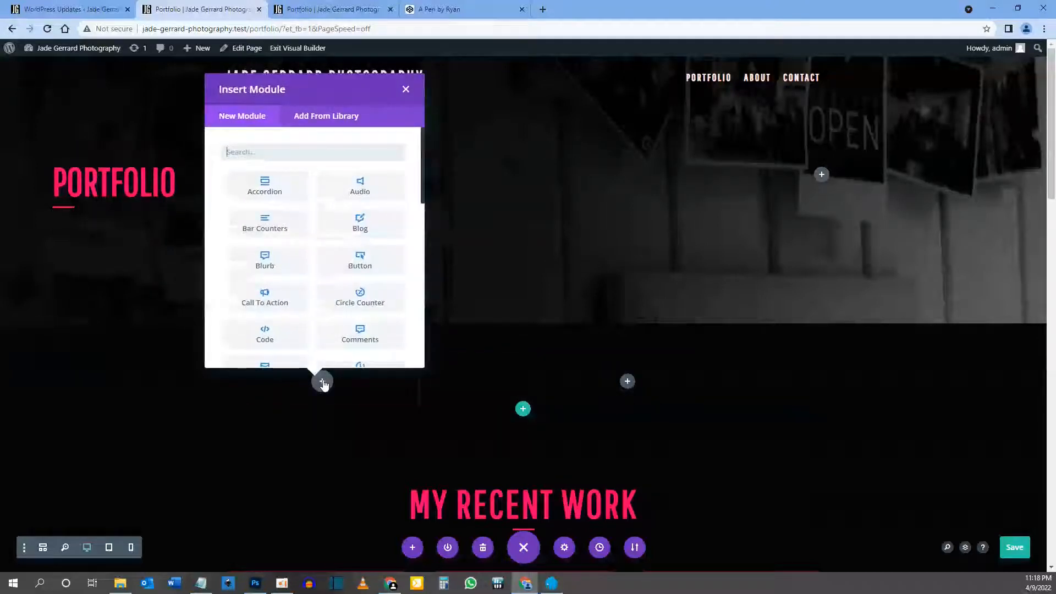
{"action": "type", "text": "text"}
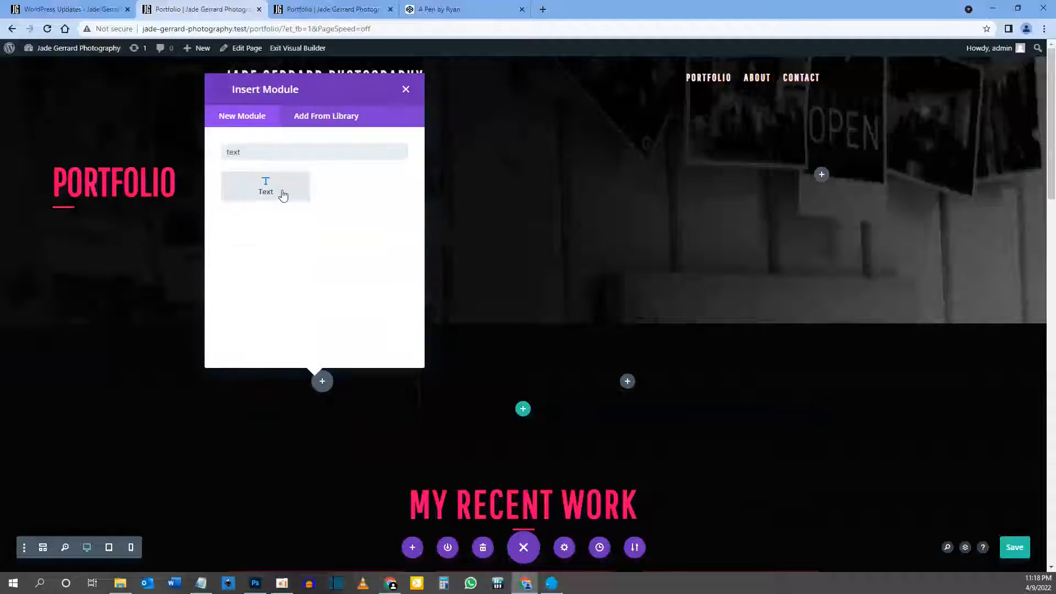
{"action": "left_click", "coordinate": [265, 187]}
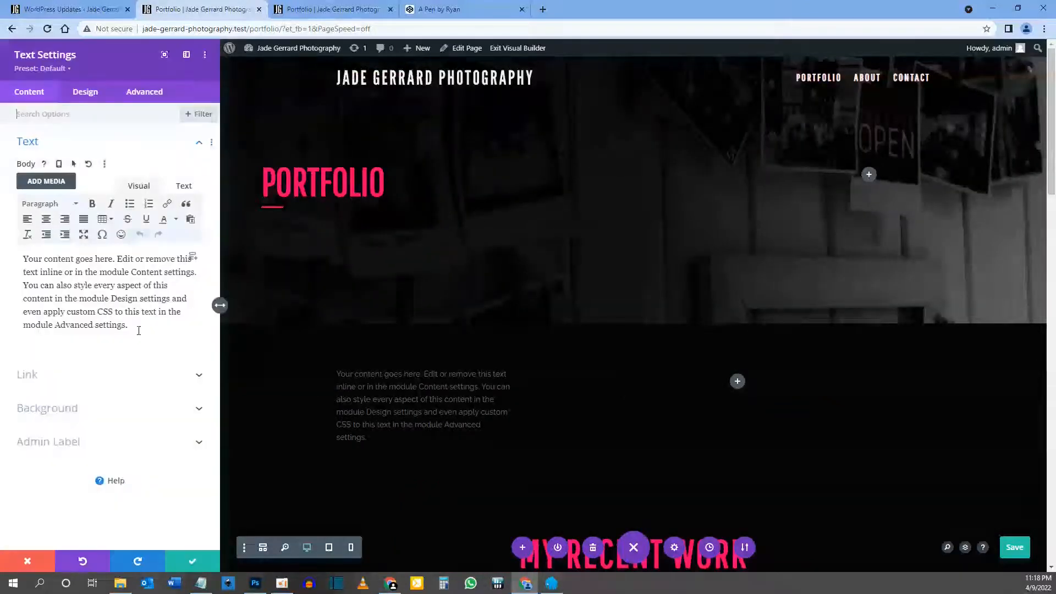
{"action": "left_click_drag", "start_coordinate": [128, 326], "coordinate": [15, 257]}
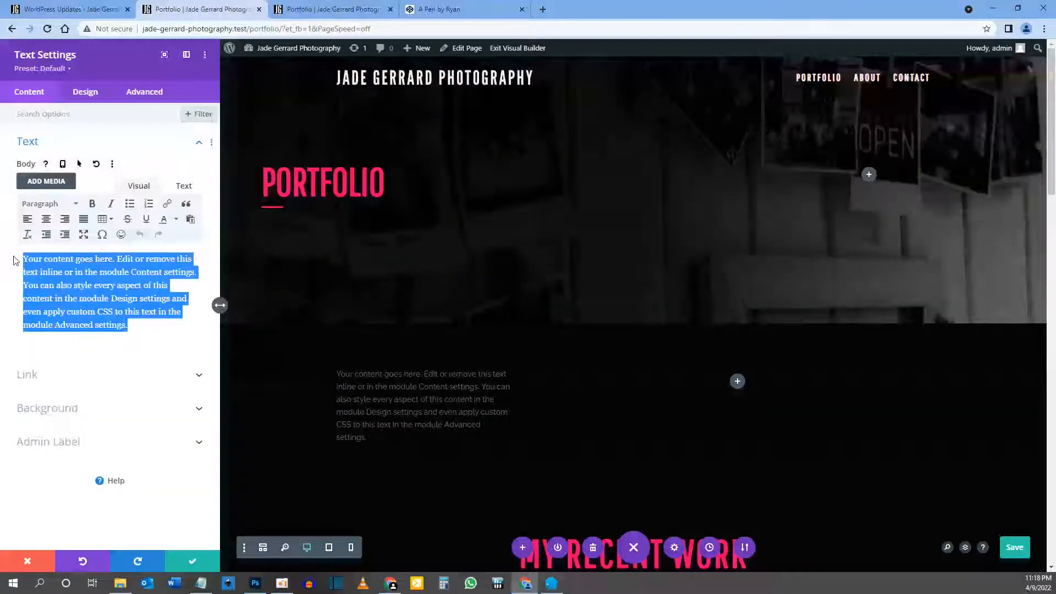
{"action": "key", "text": "BackSpace"}
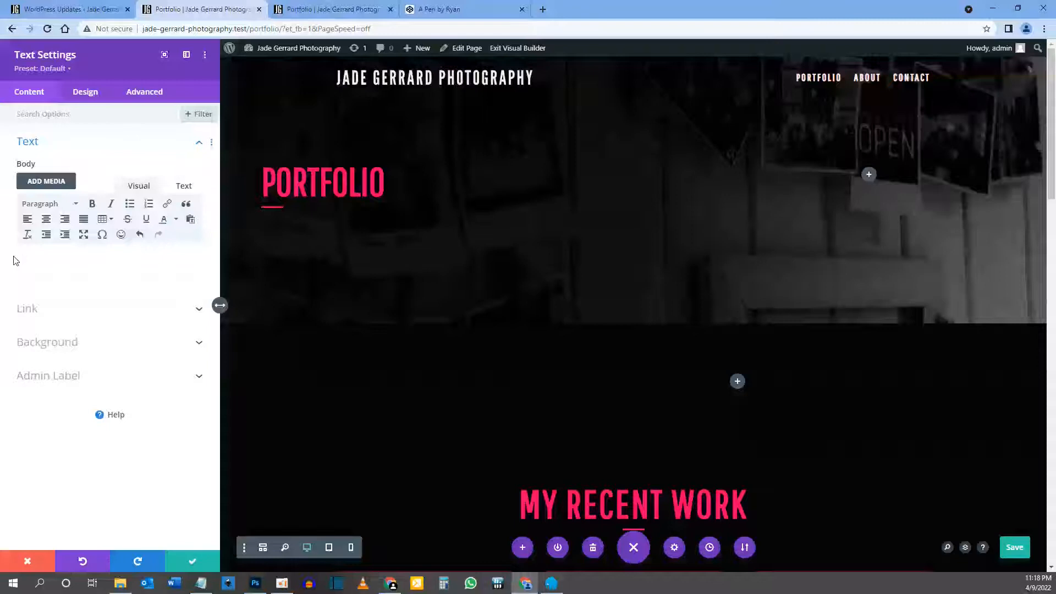
Enter "Johnson Family Shoot" as a Heading 4 in the text module, with a Lorem ipsum paragraph beneath it
{"action": "key", "text": "ctrl+s"}
{"action": "type", "text": "Johnson Family Shoot"}
{"action": "key", "text": "ctrl+a"}
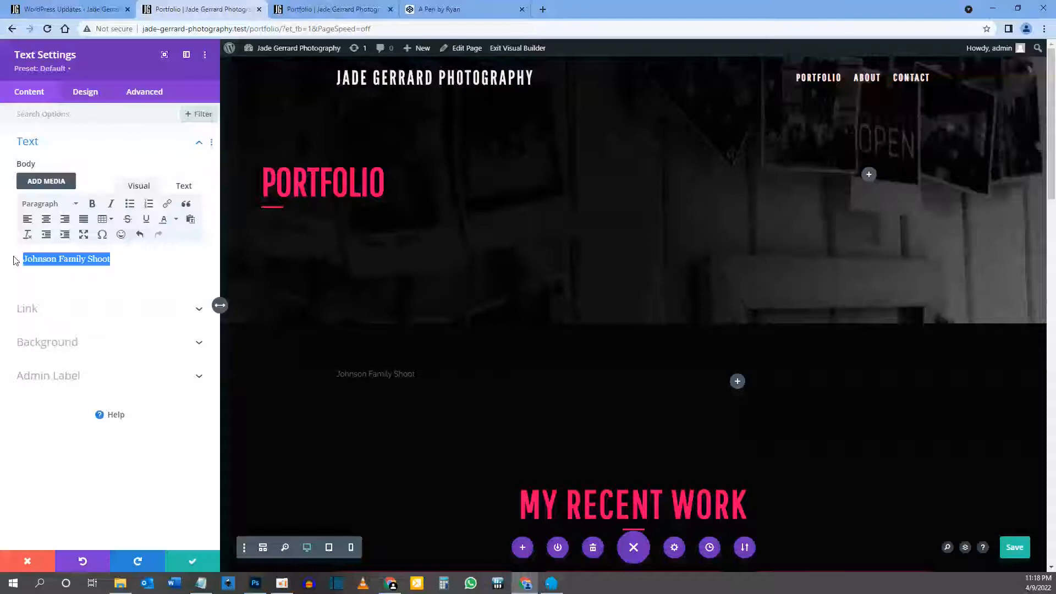
{"action": "left_click", "coordinate": [47, 204]}
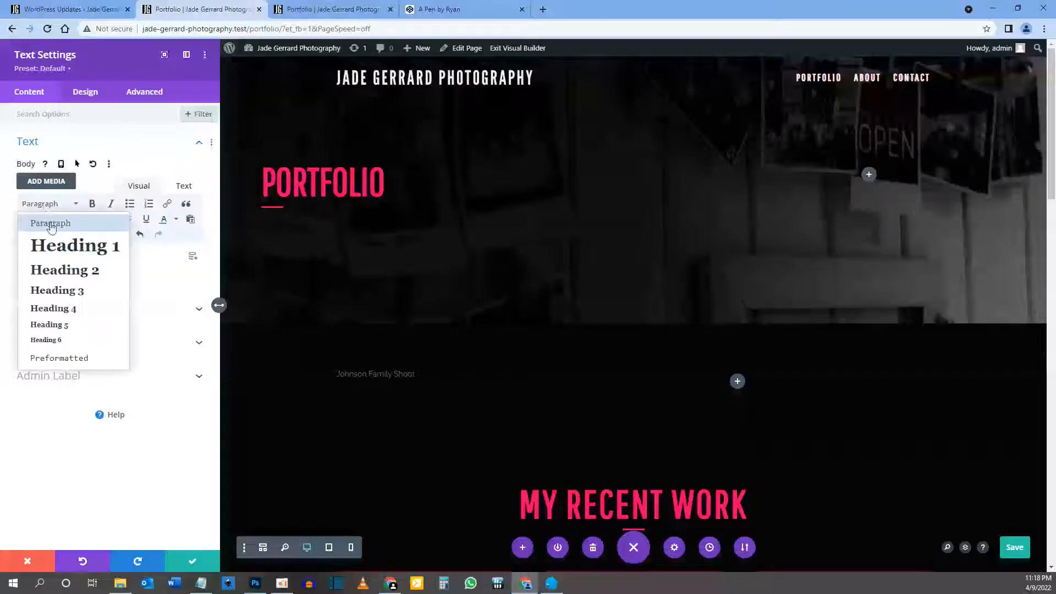
{"action": "left_click", "coordinate": [63, 309]}
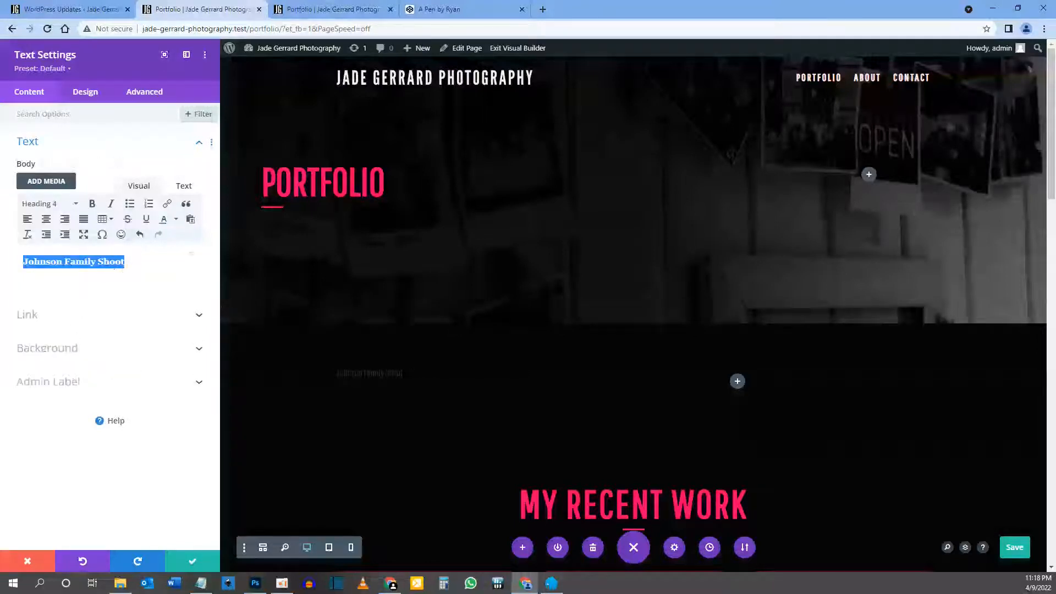
{"action": "left_click", "coordinate": [138, 263]}
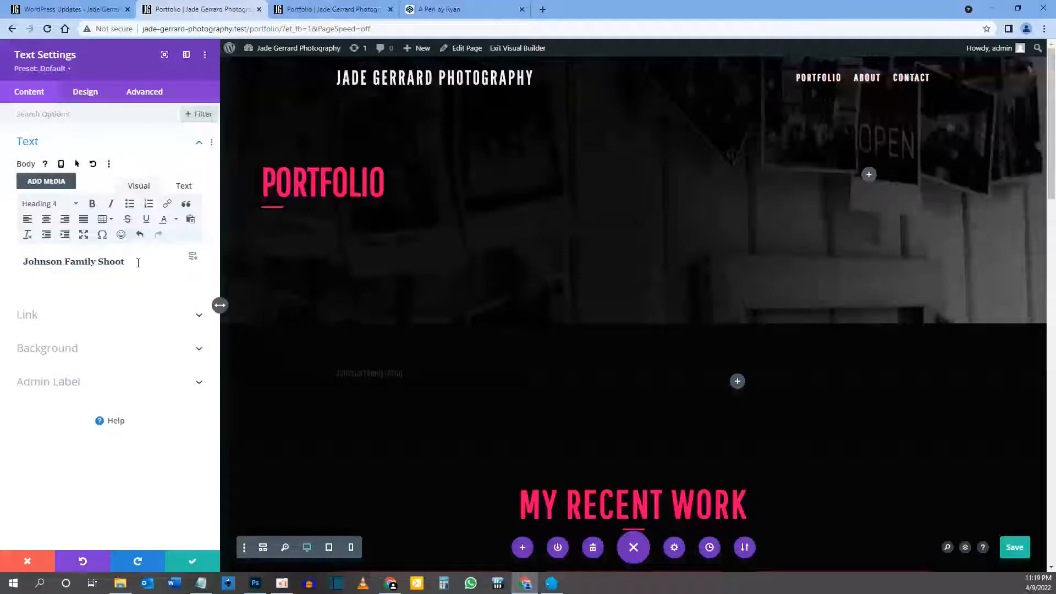
{"action": "key", "text": "Return"}
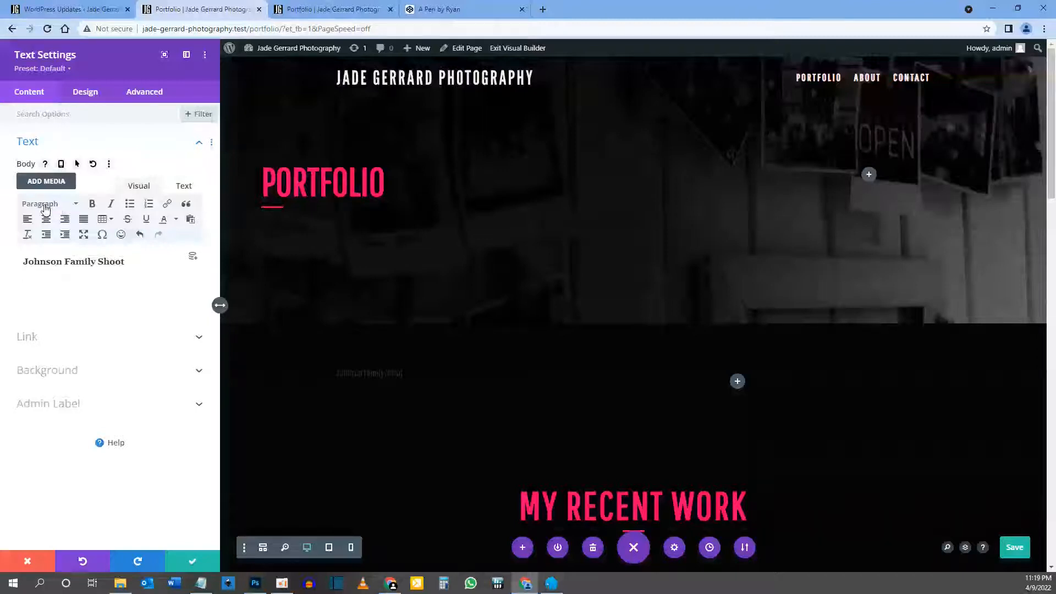
{"action": "type", "text": "Lorem ipsum dolor sit amet, consectetur adipiscing elit. Nunc lorem ligula, imperdiet id tristique quis, viverra vitae dui. Aliquam iaculis nulla quis odio euismod ullamcorper."}
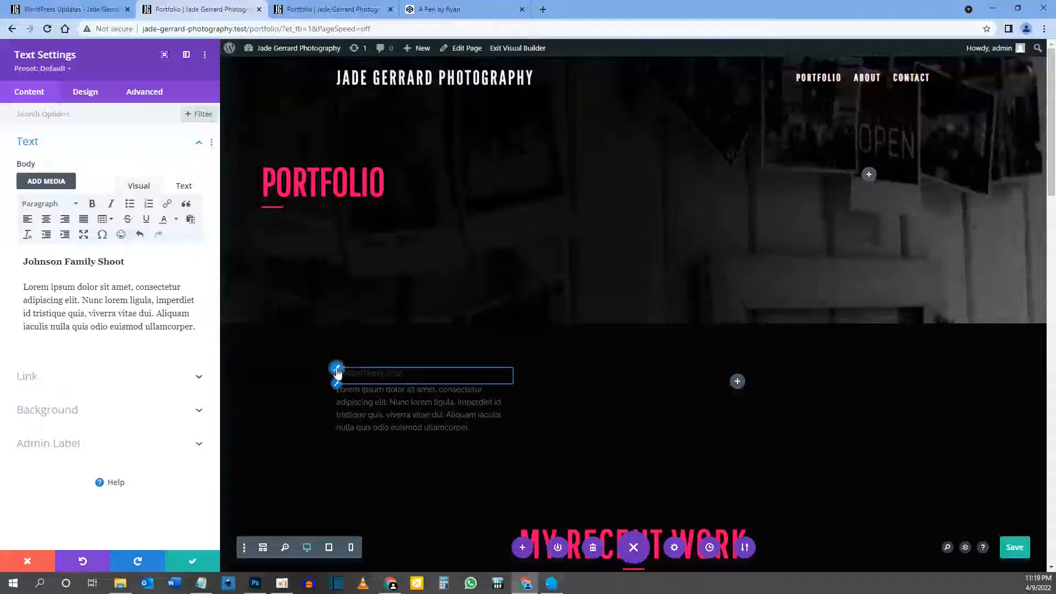
Style the module's Heading 4 text as bold, all uppercase and pink #ff006e
{"action": "left_click", "coordinate": [337, 372]}
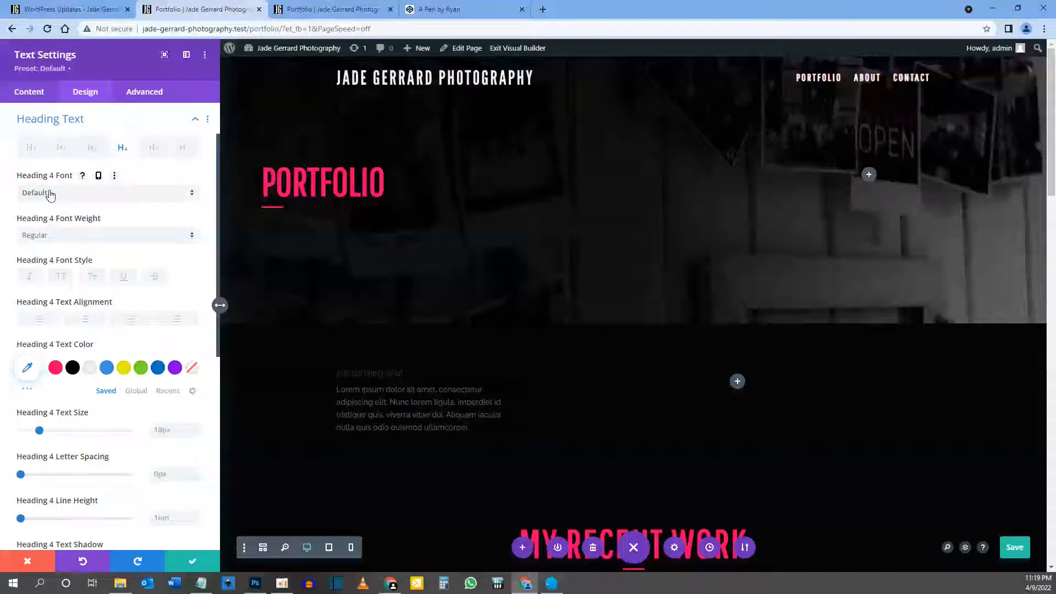
{"action": "left_click", "coordinate": [55, 236]}
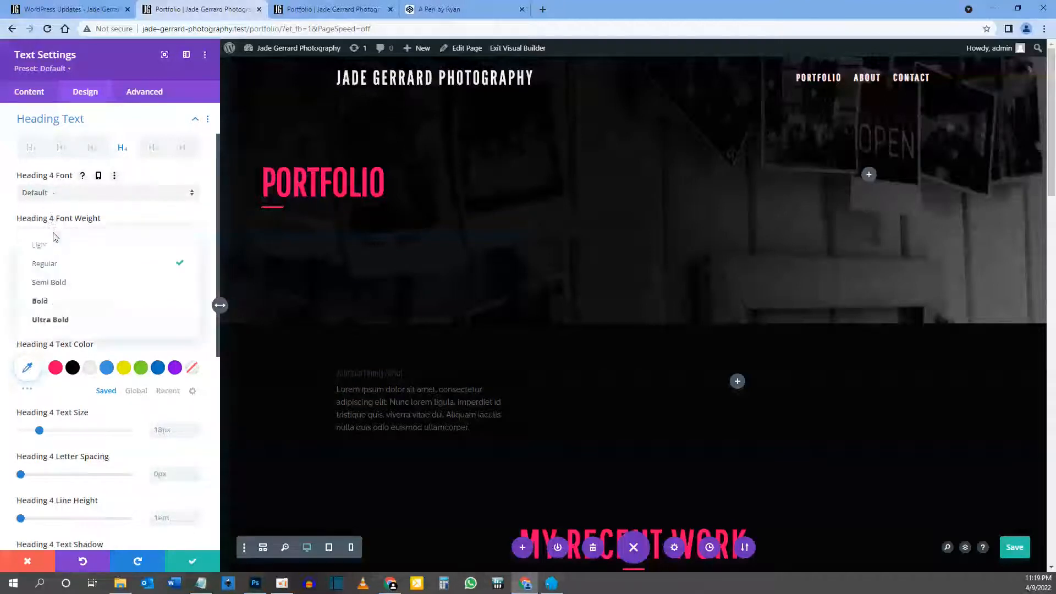
{"action": "left_click", "coordinate": [50, 301]}
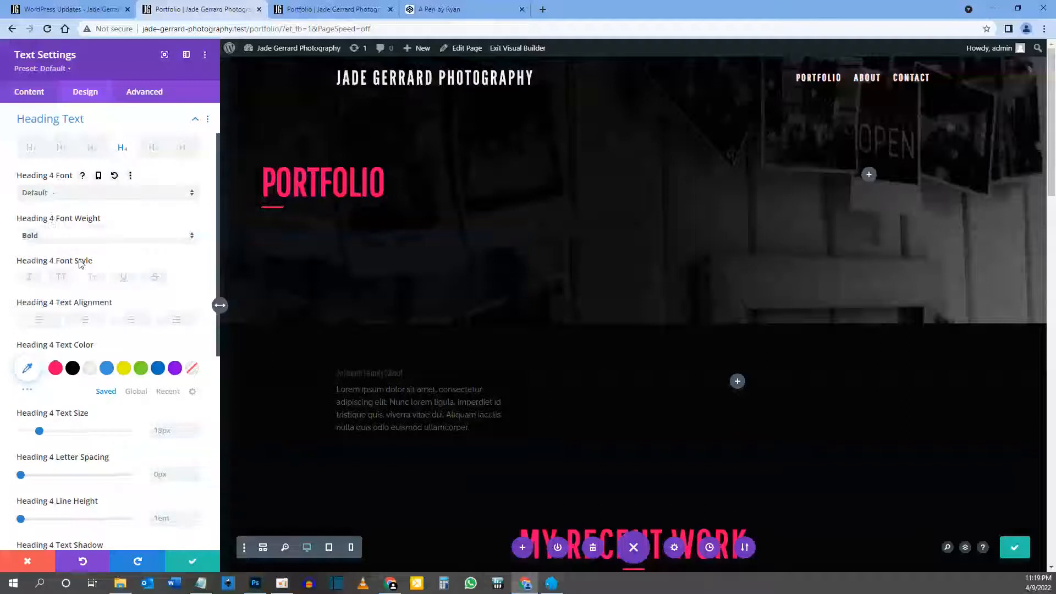
{"action": "left_click", "coordinate": [62, 280]}
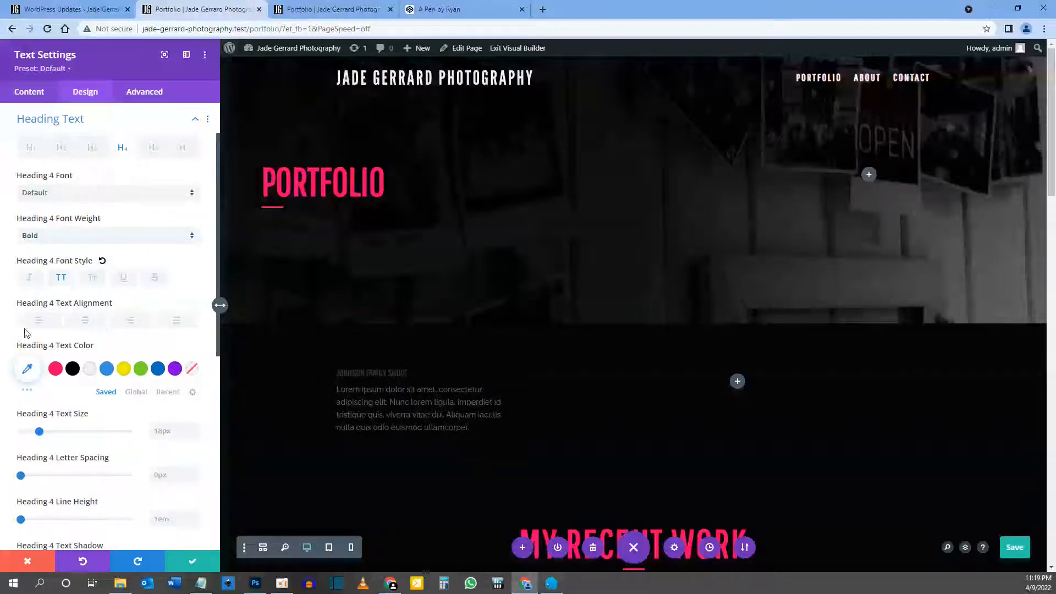
{"action": "left_click", "coordinate": [55, 369]}
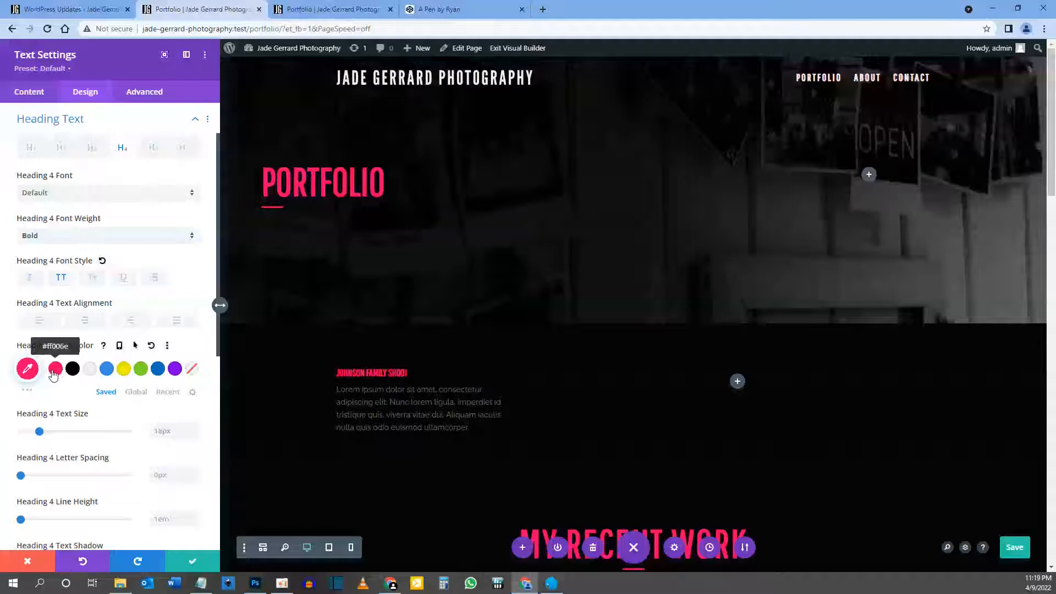
Set the Heading 4 text size to 20px and its letter spacing to 3px, and save the page
{"action": "scroll", "coordinate": [50, 368], "scroll_direction": "down", "scroll_amount": 1}
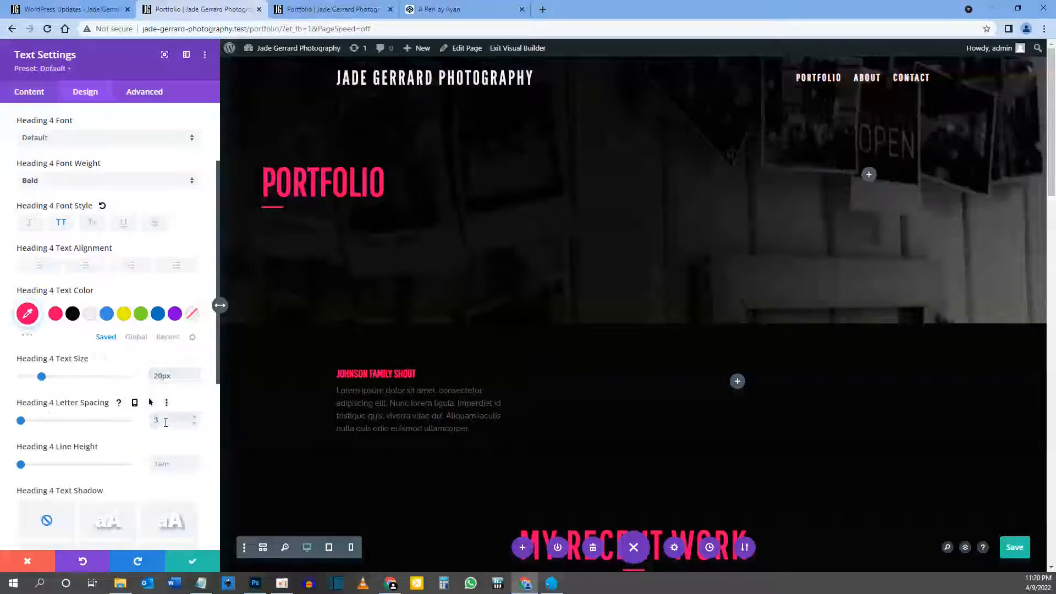
{"action": "key", "text": "ctrl+s"}
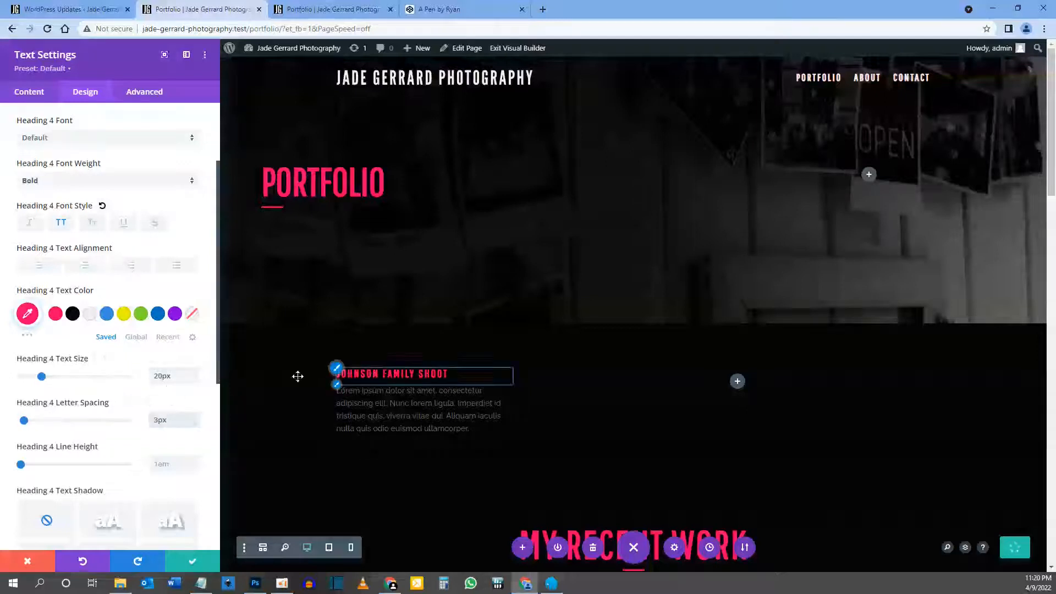
{"action": "scroll", "coordinate": [140, 390], "scroll_direction": "down", "scroll_amount": 6}
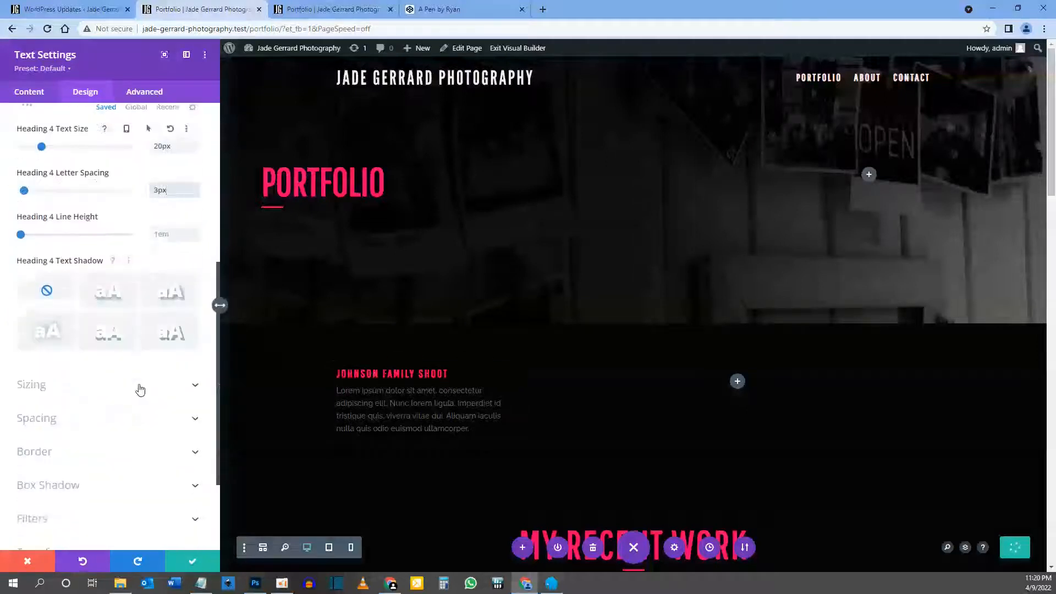
Set the text module's body text to Light weight and the saved off-white colour, and apply the module settings
{"action": "scroll", "coordinate": [140, 389], "scroll_direction": "up", "scroll_amount": 8}
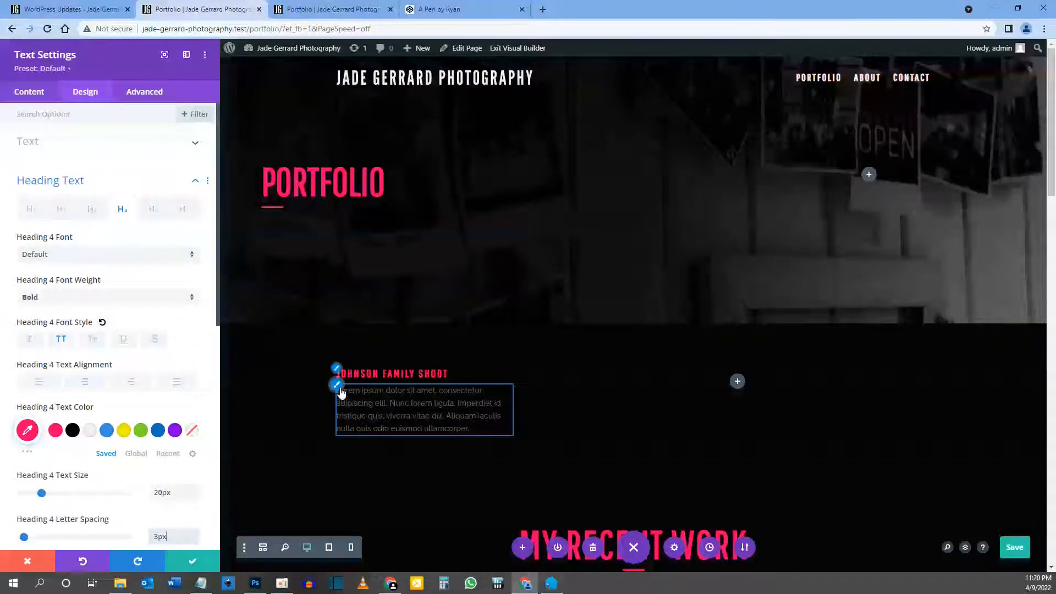
{"action": "left_click", "coordinate": [337, 388]}
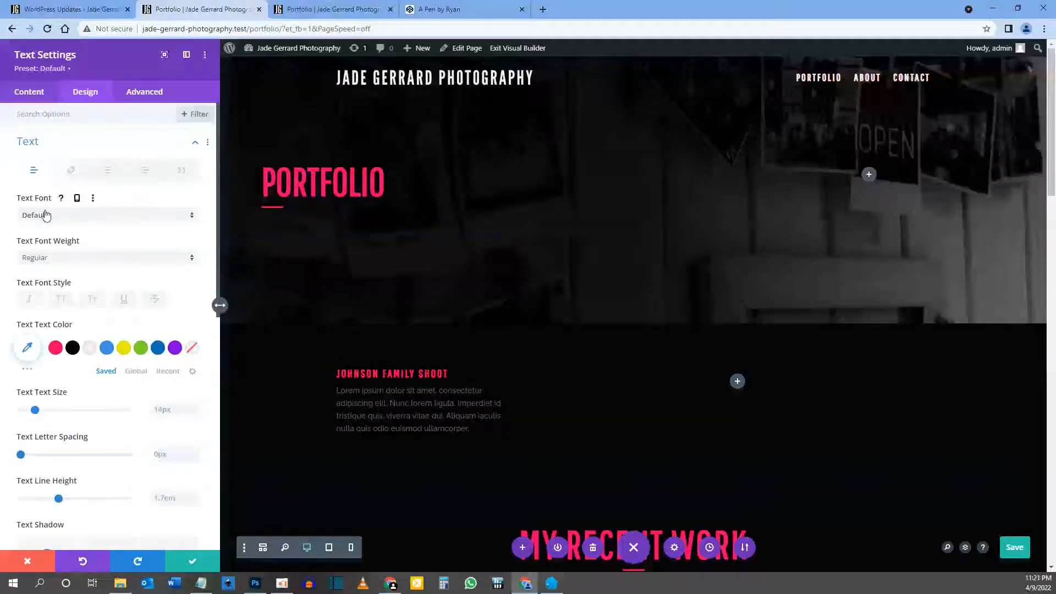
{"action": "left_click", "coordinate": [56, 258]}
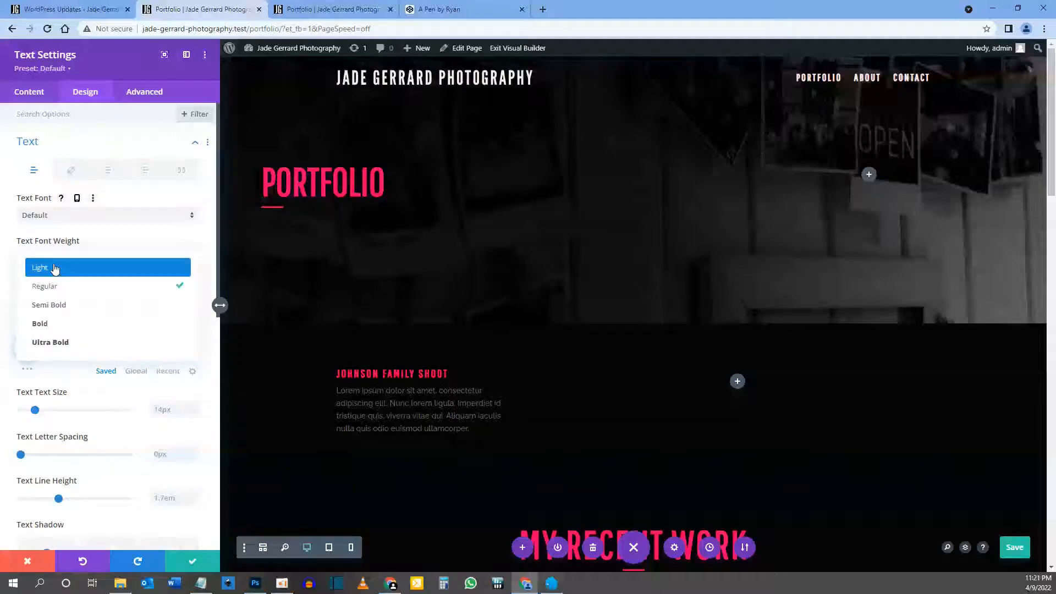
{"action": "left_click", "coordinate": [54, 268]}
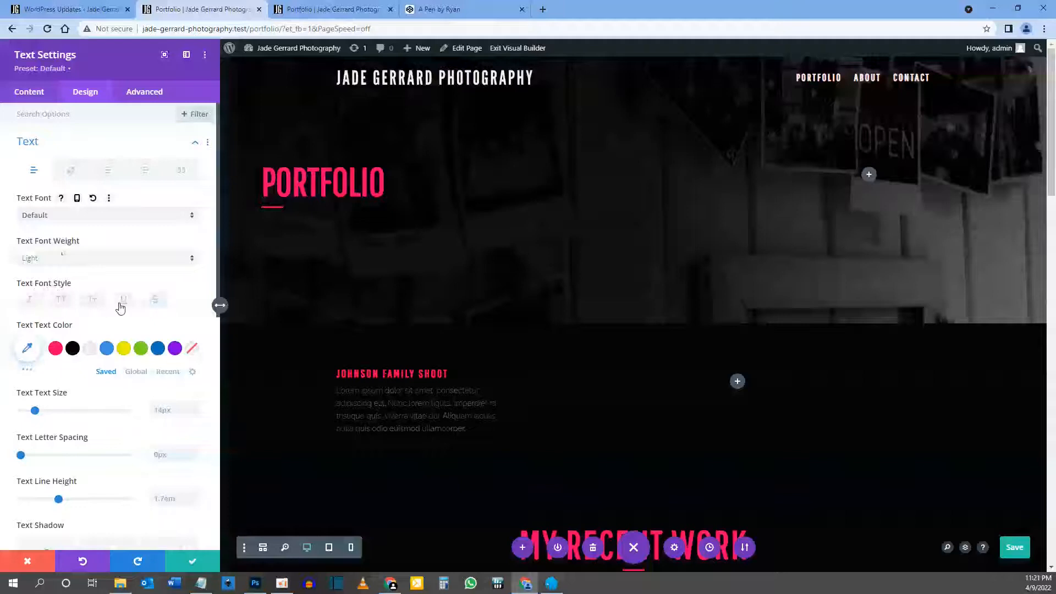
{"action": "left_click", "coordinate": [90, 350]}
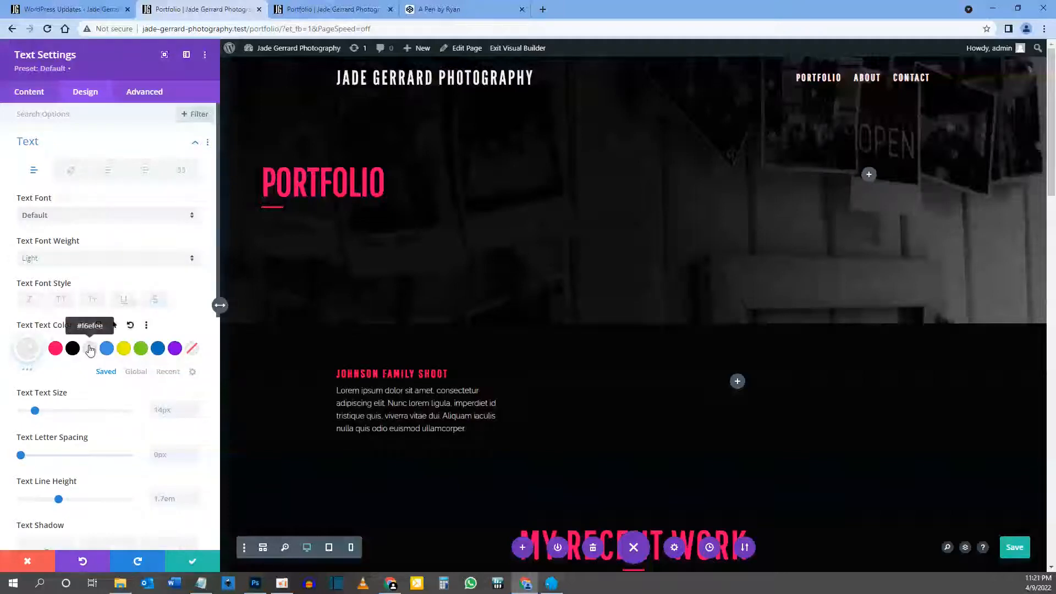
{"action": "scroll", "coordinate": [93, 346], "scroll_direction": "down", "scroll_amount": 1}
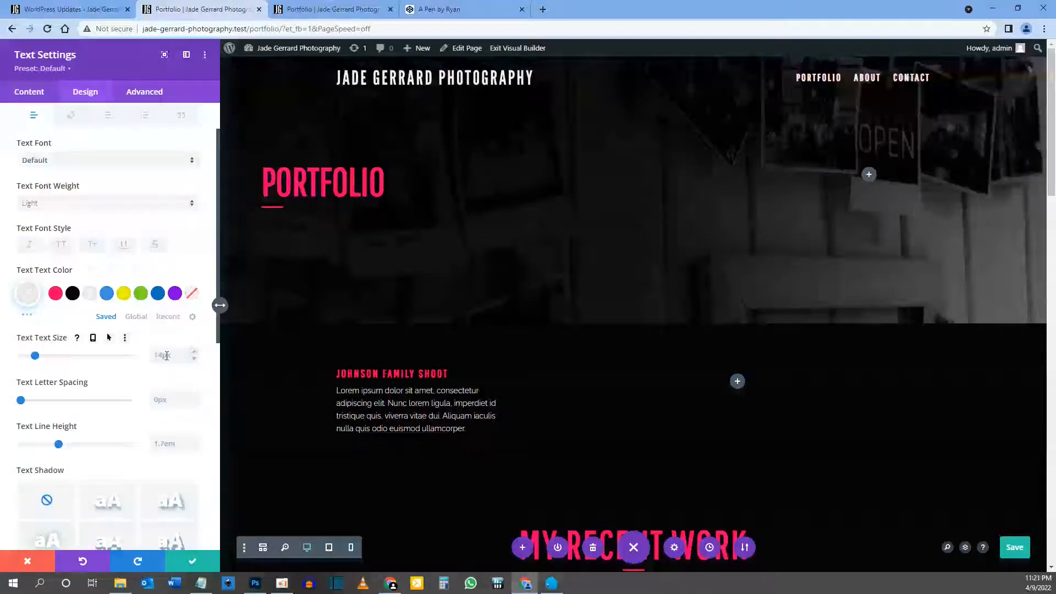
{"action": "scroll", "coordinate": [166, 355], "scroll_direction": "down", "scroll_amount": 5}
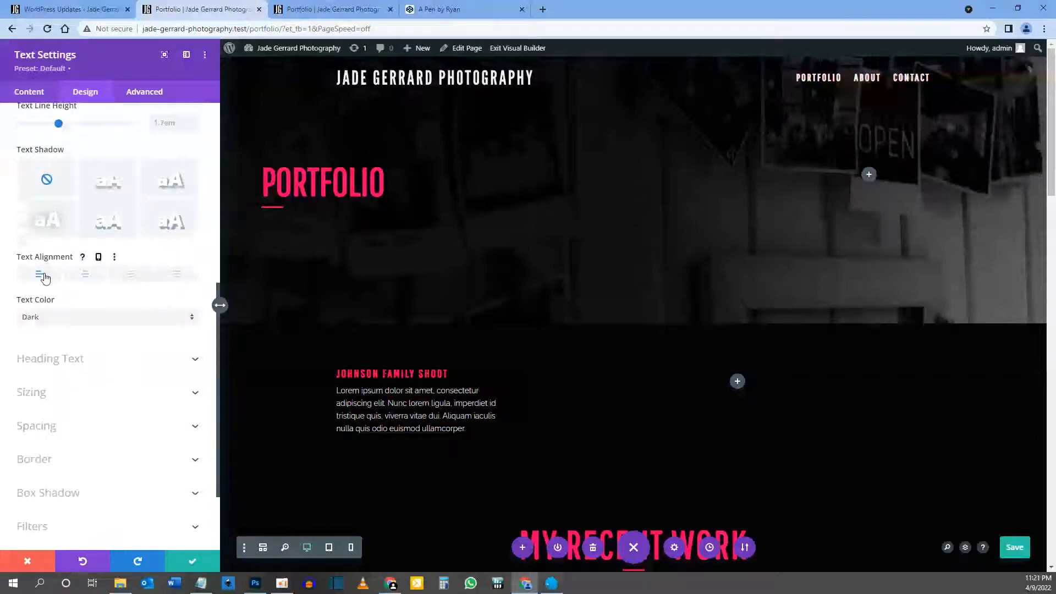
{"action": "scroll", "coordinate": [118, 311], "scroll_direction": "down", "scroll_amount": 2}
{"action": "scroll", "coordinate": [129, 323], "scroll_direction": "up", "scroll_amount": 5}
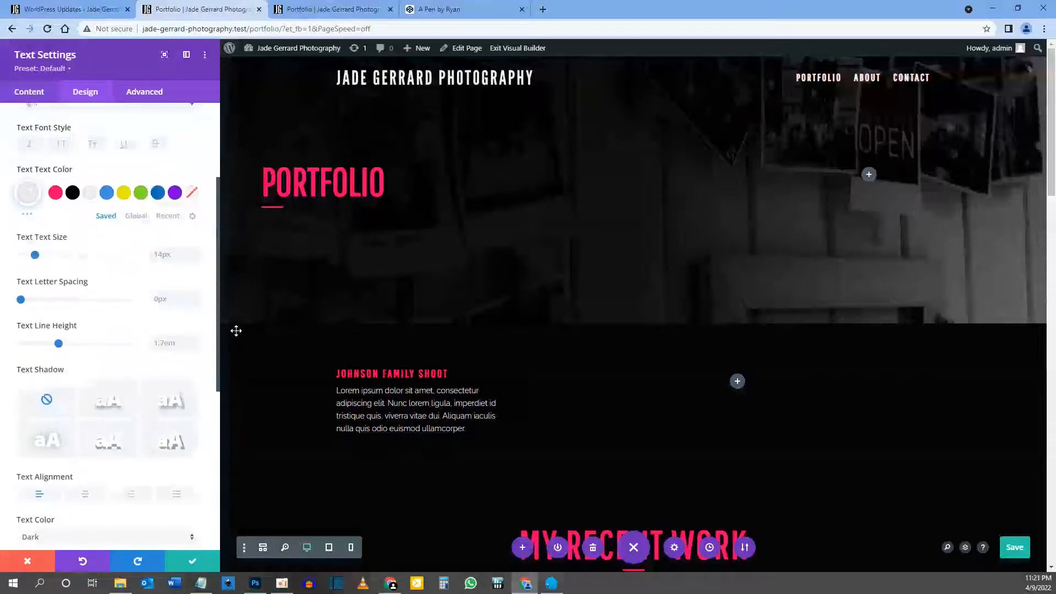
{"action": "left_click", "coordinate": [192, 566]}
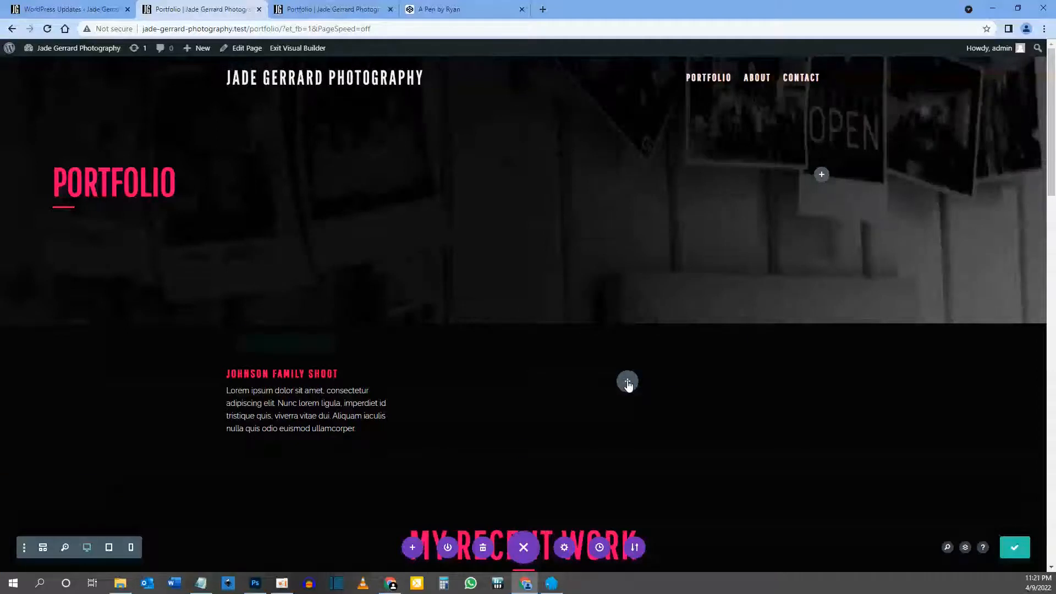
Insert a Gallery module in the row's empty wide second column
{"action": "left_click", "coordinate": [627, 381]}
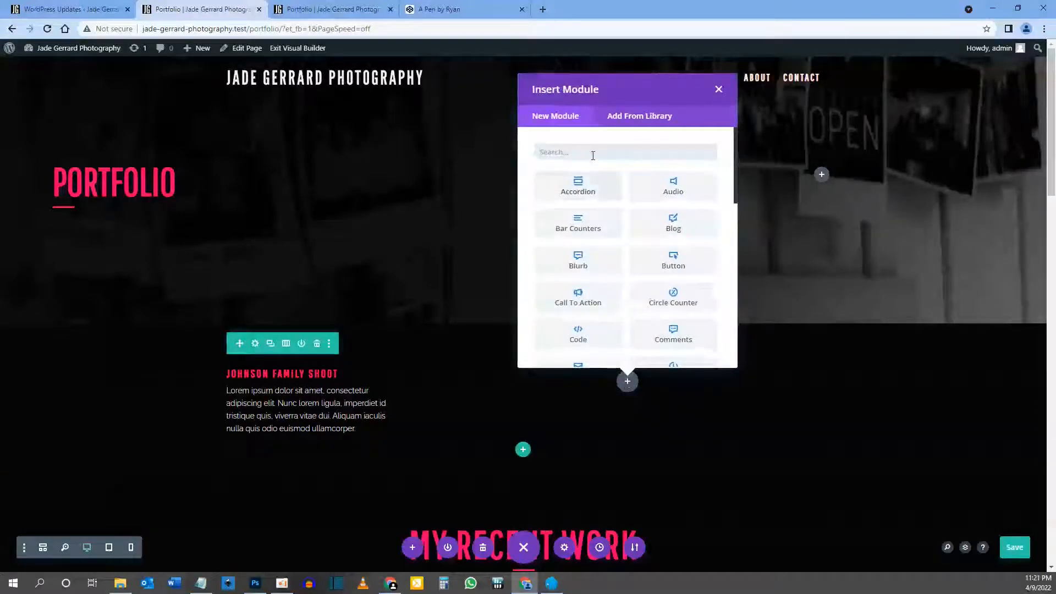
{"action": "type", "text": "gallery"}
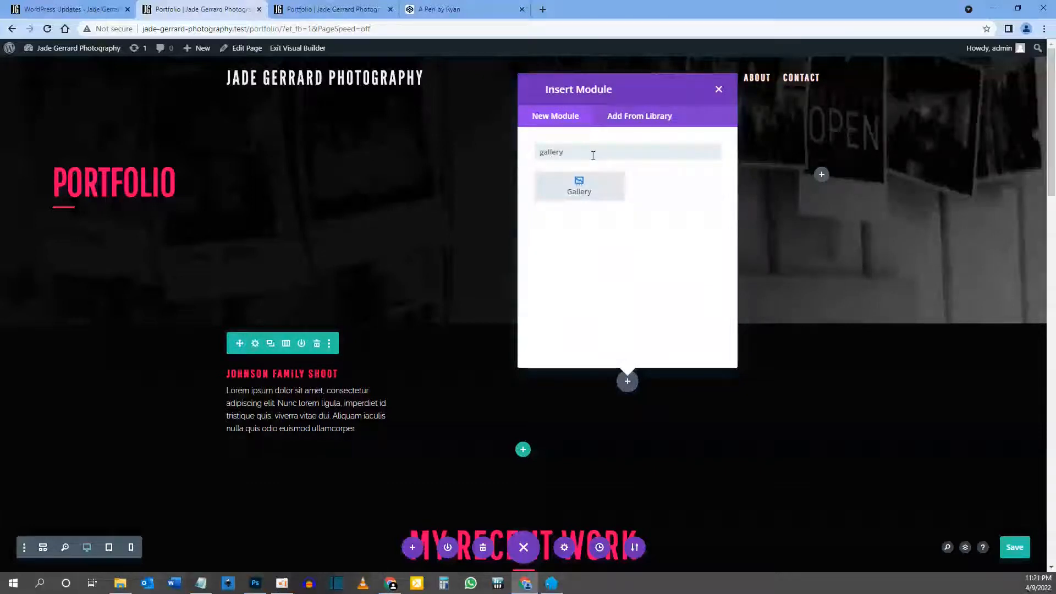
{"action": "left_click", "coordinate": [577, 203]}
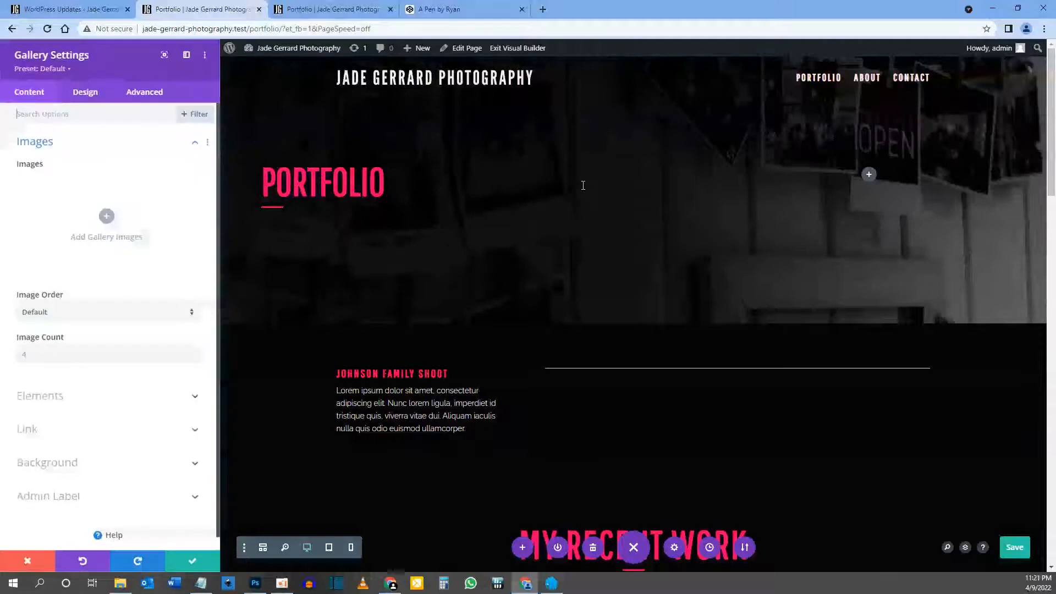
{"action": "scroll", "coordinate": [659, 417], "scroll_direction": "down", "scroll_amount": 2}
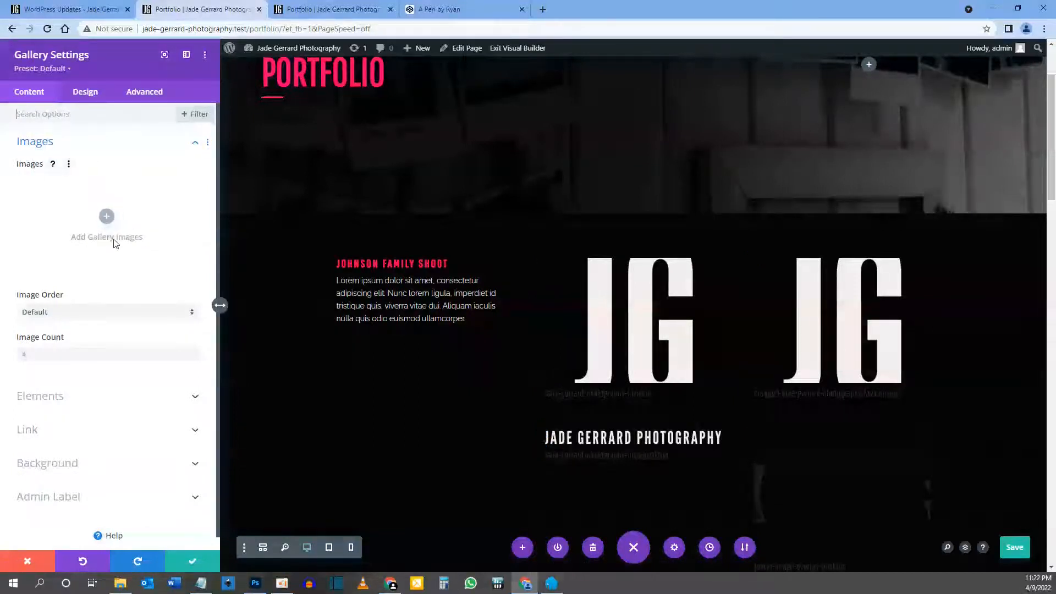
Upload the three portfolio family photos from the computer to the media library as gallery images
{"action": "left_click", "coordinate": [107, 218]}
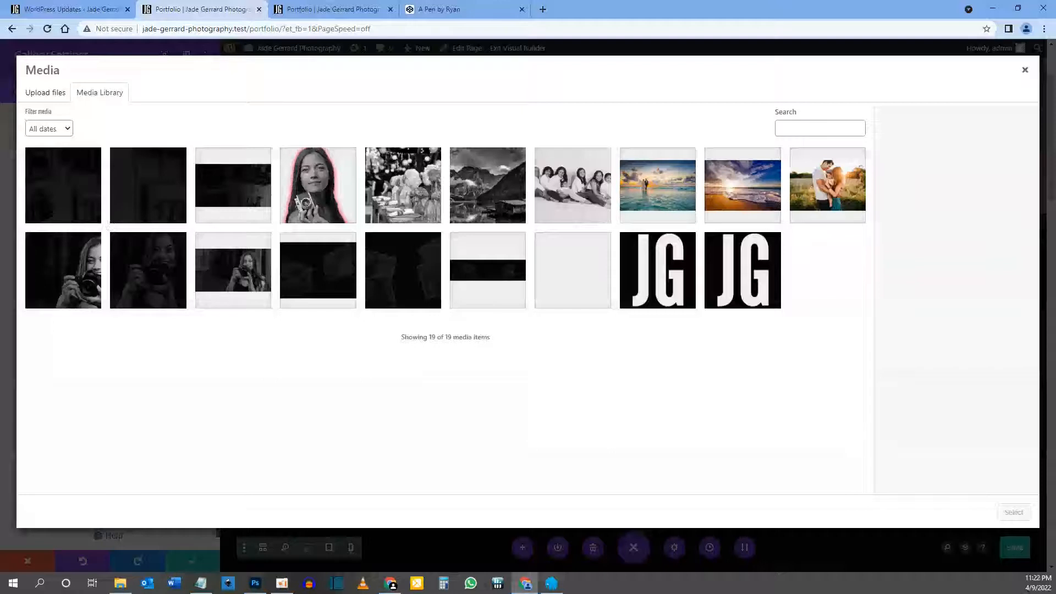
{"action": "key", "text": "alt+Tab"}
{"action": "left_click_drag", "start_coordinate": [107, 226], "coordinate": [260, 272]}
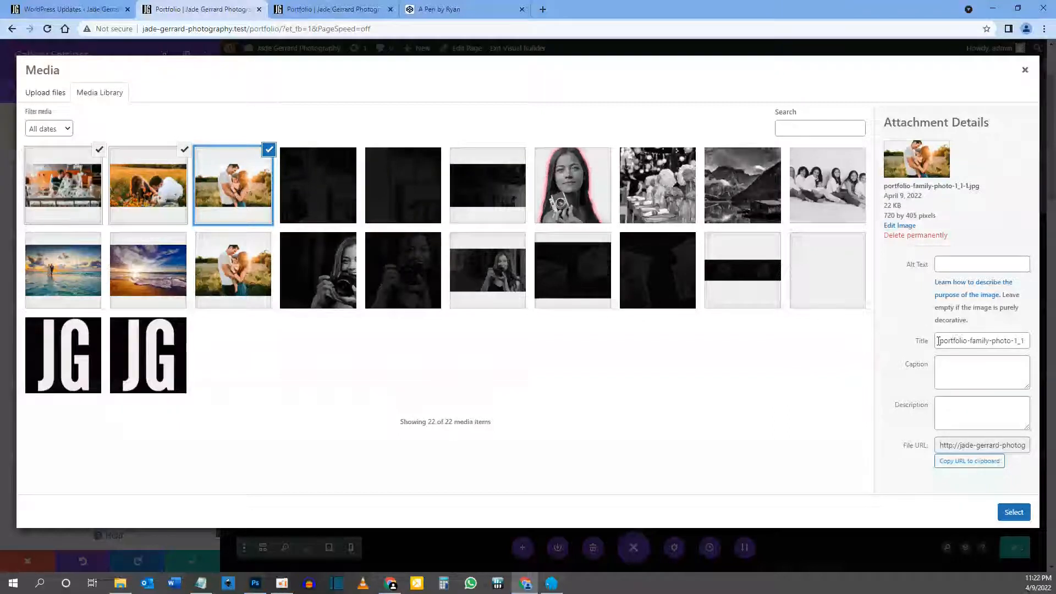
Title the photo of the standing couple holding the baby "Johnson family shoot in field"
{"action": "left_click_drag", "start_coordinate": [938, 341], "coordinate": [1034, 343]}
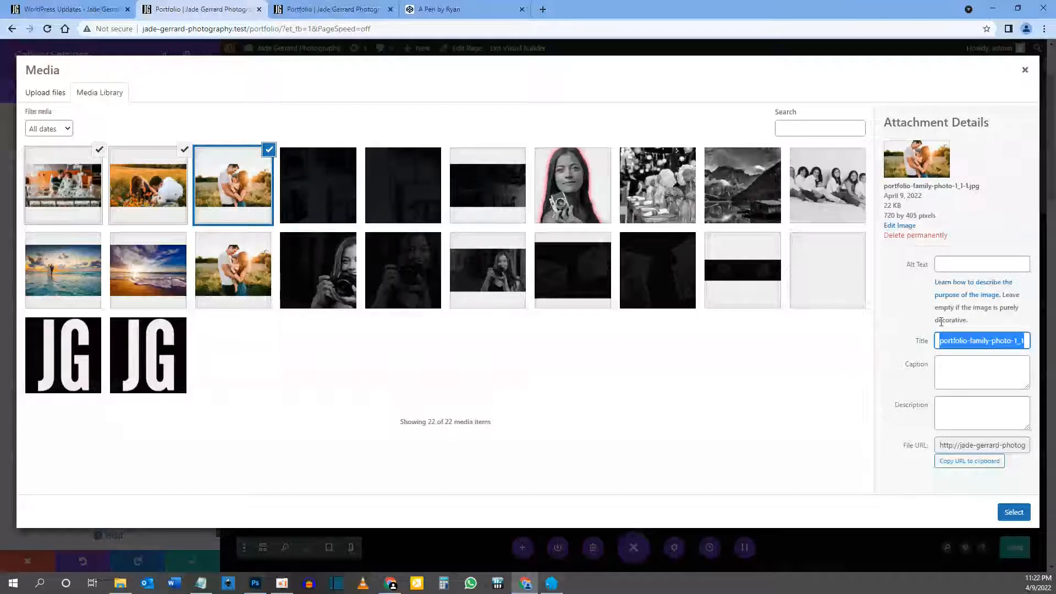
{"action": "type", "text": "Johson Family Shoot"}
{"action": "key", "text": "Left"}
{"action": "key", "text": "Left"}
{"action": "key", "text": "Left"}
{"action": "key", "text": "Left"}
{"action": "key", "text": "Left"}
{"action": "key", "text": "Left"}
{"action": "key", "text": "Left"}
{"action": "key", "text": "Left"}
{"action": "key", "text": "Left"}
{"action": "key", "text": "Left"}
{"action": "key", "text": "Left"}
{"action": "key", "text": "Left"}
{"action": "key", "text": "Left"}
{"action": "key", "text": "Left"}
{"action": "type", "text": "n"}
{"action": "key", "text": "ctrl+z"}
{"action": "key", "text": "ctrl+z"}
{"action": "key", "text": "ctrl+z"}
{"action": "key", "text": "ctrl+z"}
{"action": "type", "text": "Johnson Family shoot in field"}
Copy that title to the photo of the family lying among the orange flowers
{"action": "key", "text": "ctrl+a"}
{"action": "key", "text": "ctrl+c"}
{"action": "left_click", "coordinate": [148, 185]}
{"action": "triple_click", "coordinate": [981, 340]}
{"action": "key", "text": "ctrl+v"}
{"action": "left_click_drag", "start_coordinate": [986, 340], "coordinate": [1044, 371]}
Title the hospital crib photo "Johnson baby" and insert the three selected photos into the gallery
{"action": "left_click", "coordinate": [63, 185]}
{"action": "triple_click", "coordinate": [966, 338]}
{"action": "key", "text": "ctrl+v"}
{"action": "key", "text": "ctrl+shift+Left"}
{"action": "key", "text": "ctrl+shift+Left"}
{"action": "key", "text": "ctrl+shift+Left"}
{"action": "key", "text": "ctrl+shift+Left"}
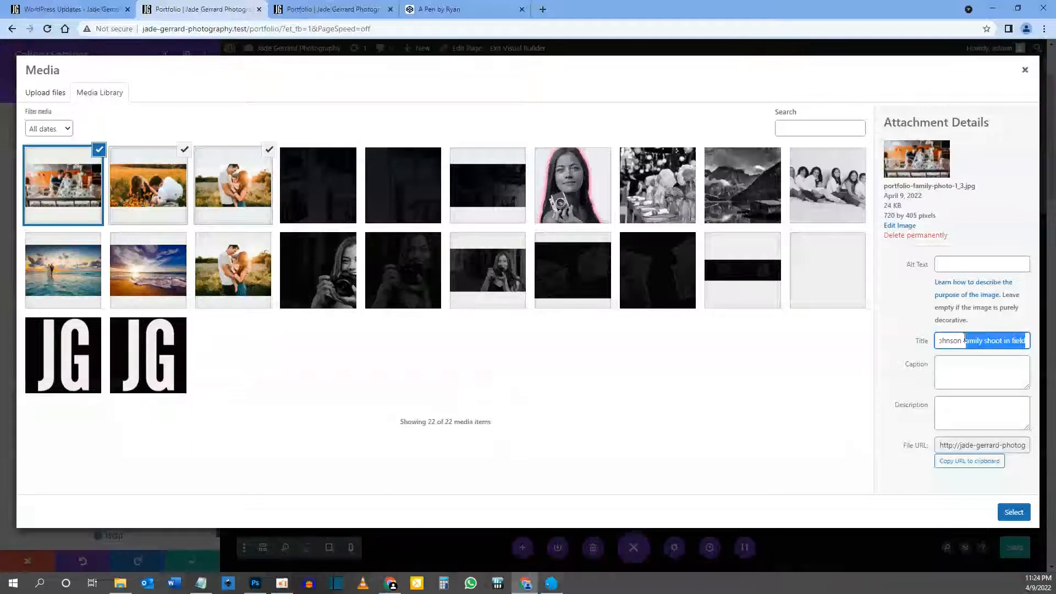
{"action": "type", "text": "baby"}
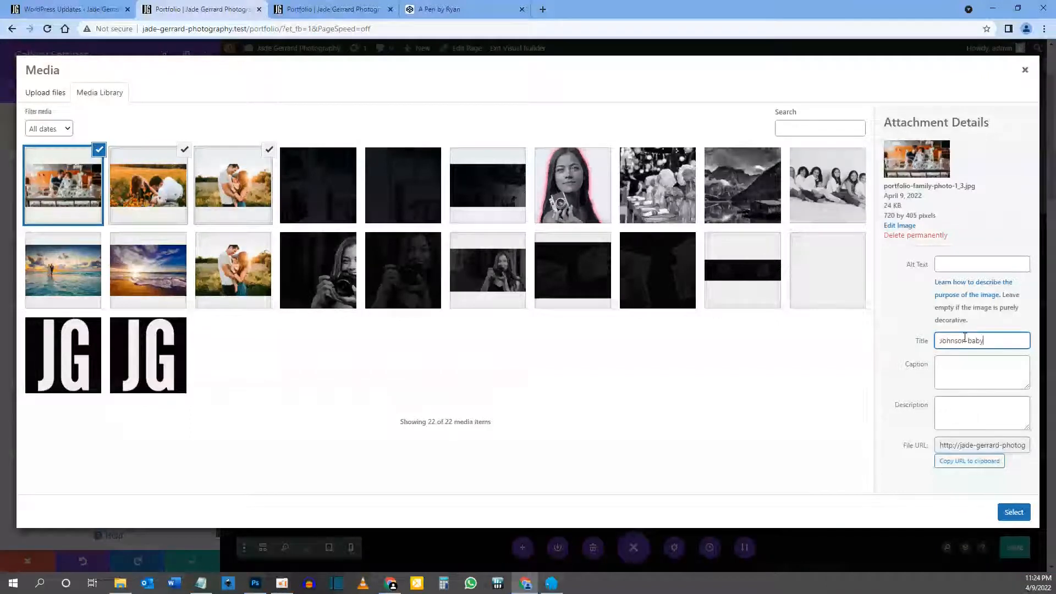
{"action": "left_click", "coordinate": [1022, 520]}
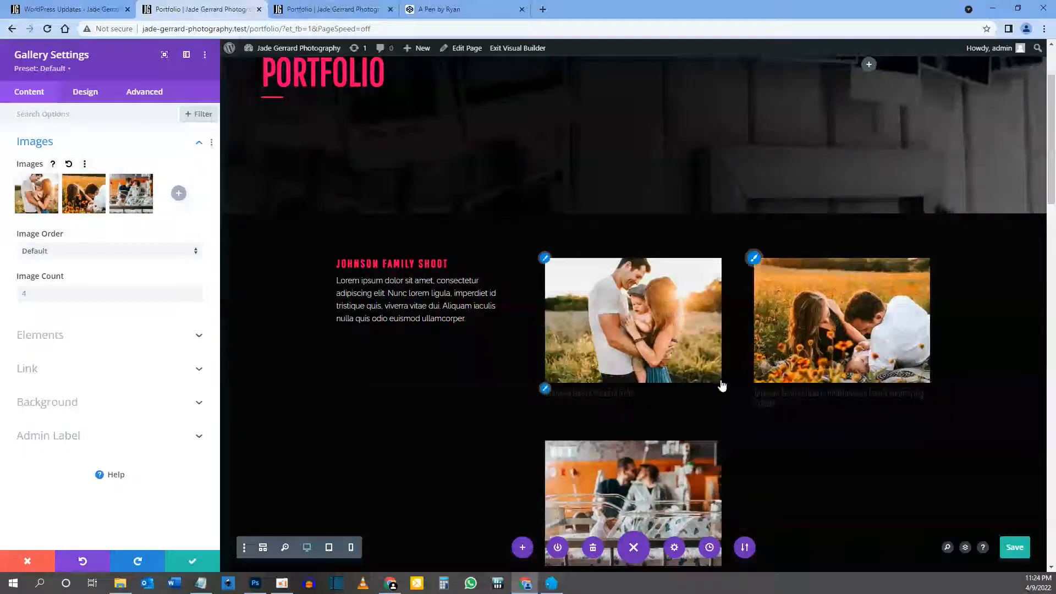
Review the gallery grid and try hiding the image titles and captions before showing them again
{"action": "scroll", "coordinate": [648, 298], "scroll_direction": "down", "scroll_amount": 1}
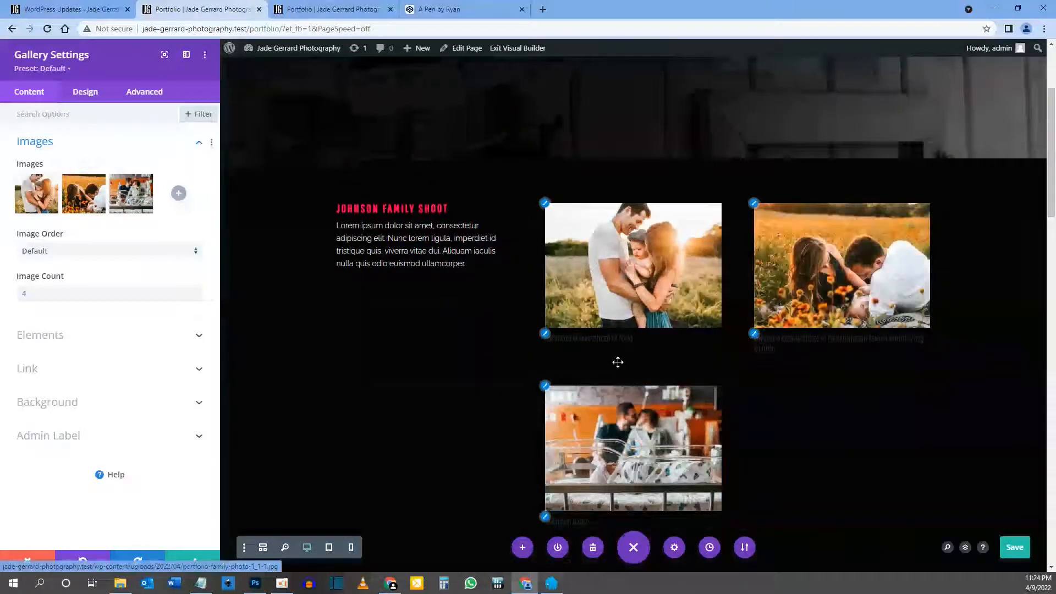
{"action": "scroll", "coordinate": [610, 413], "scroll_direction": "up", "scroll_amount": 1}
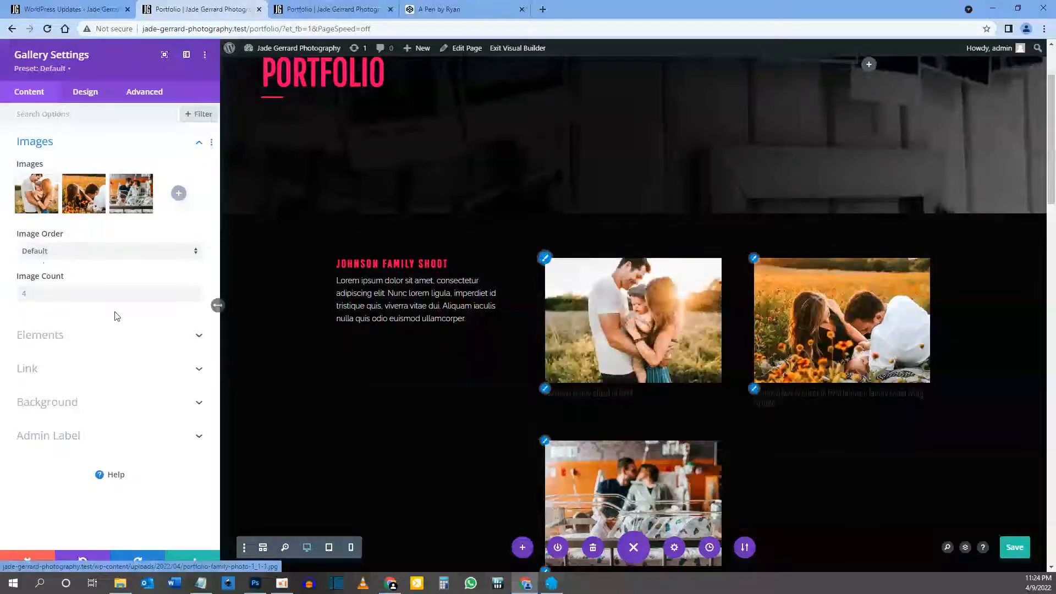
{"action": "scroll", "coordinate": [665, 486], "scroll_direction": "down", "scroll_amount": 1}
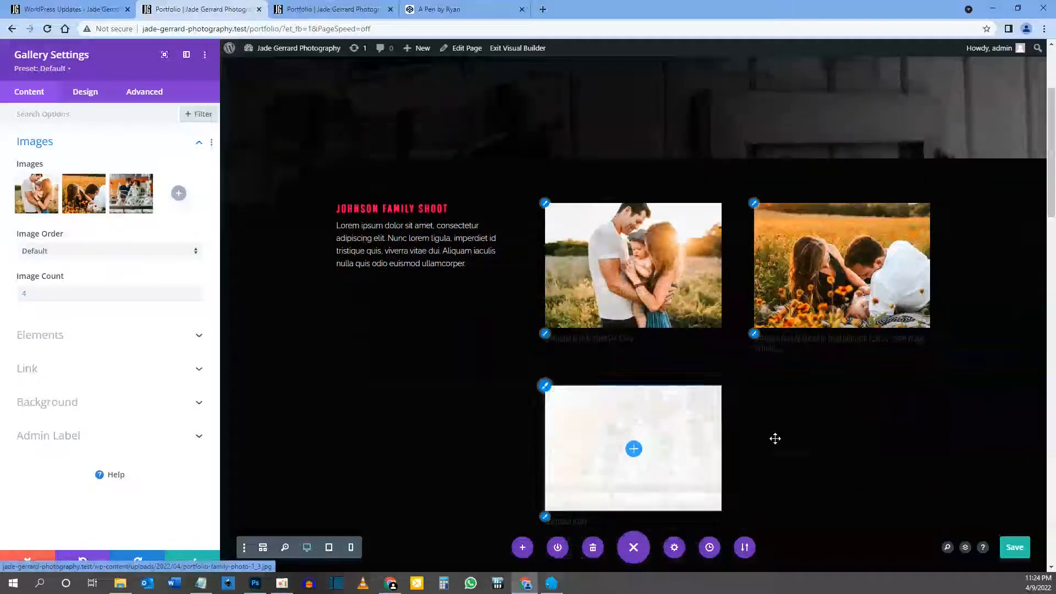
{"action": "scroll", "coordinate": [679, 331], "scroll_direction": "down", "scroll_amount": 4}
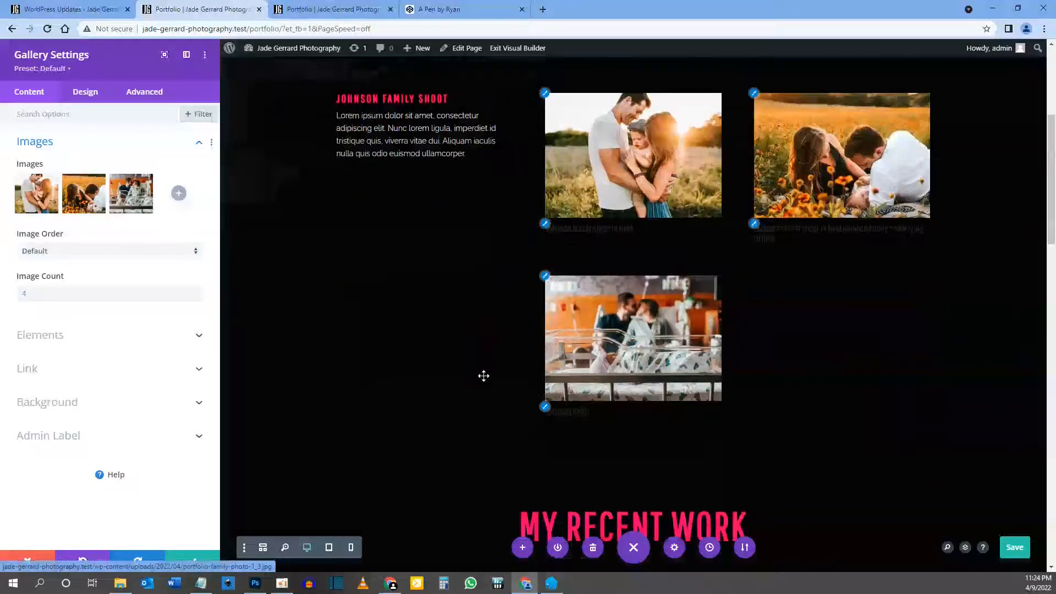
{"action": "scroll", "coordinate": [597, 432], "scroll_direction": "down", "scroll_amount": 2}
{"action": "scroll", "coordinate": [627, 419], "scroll_direction": "up", "scroll_amount": 7}
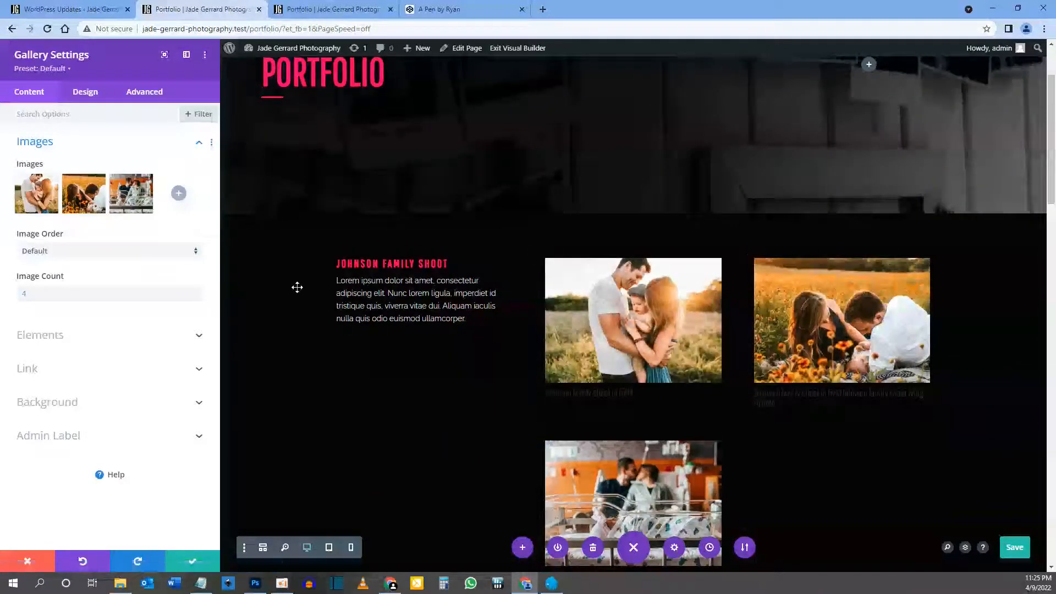
{"action": "left_click", "coordinate": [39, 337]}
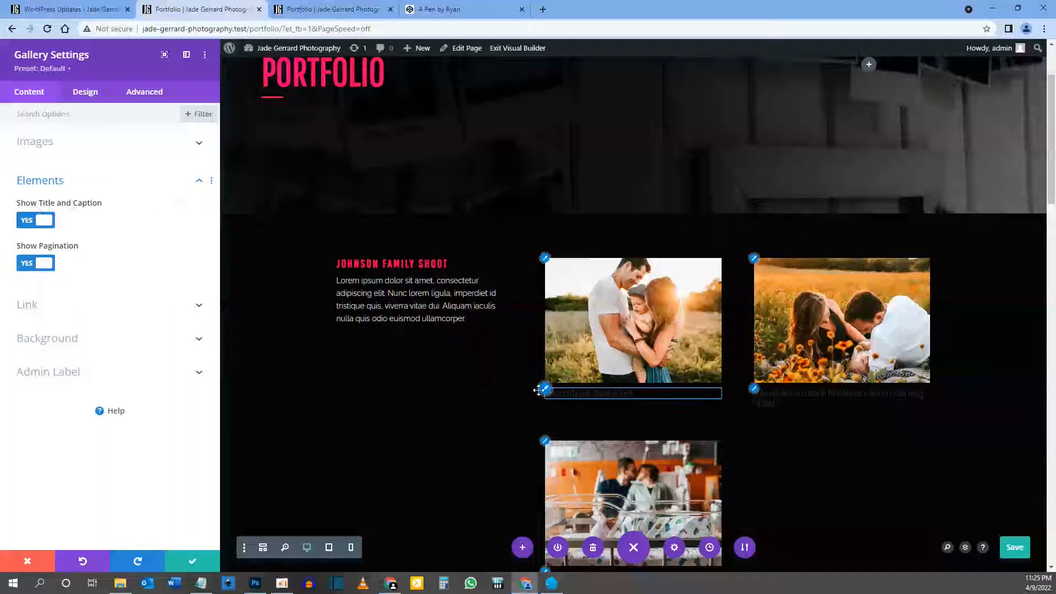
{"action": "left_click", "coordinate": [40, 222]}
{"action": "left_click", "coordinate": [40, 222]}
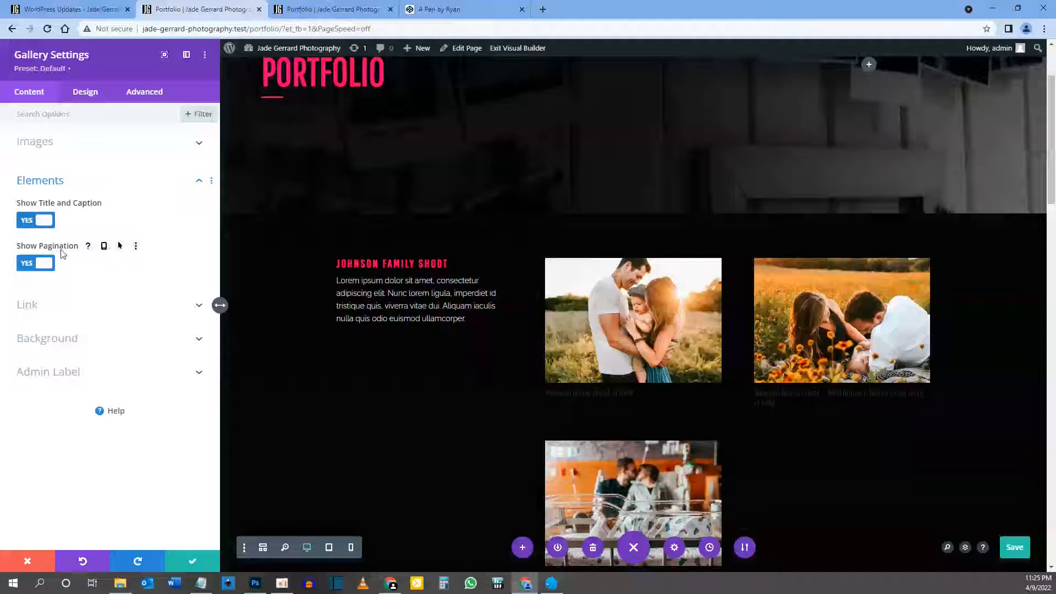
Check the gallery's image count option and turn off its pagination
{"action": "scroll", "coordinate": [742, 432], "scroll_direction": "down", "scroll_amount": 4}
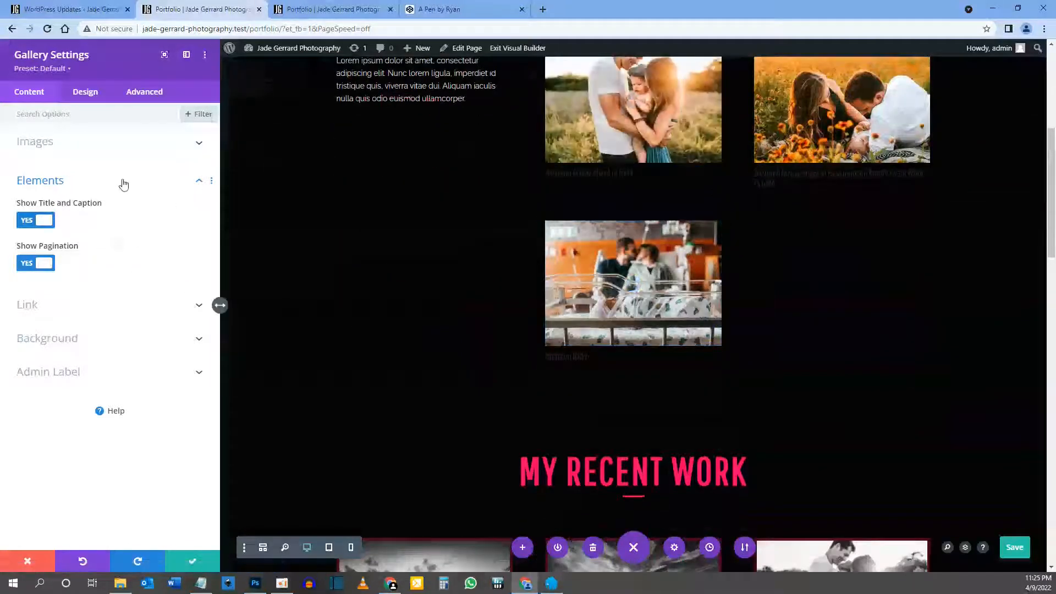
{"action": "left_click", "coordinate": [79, 144]}
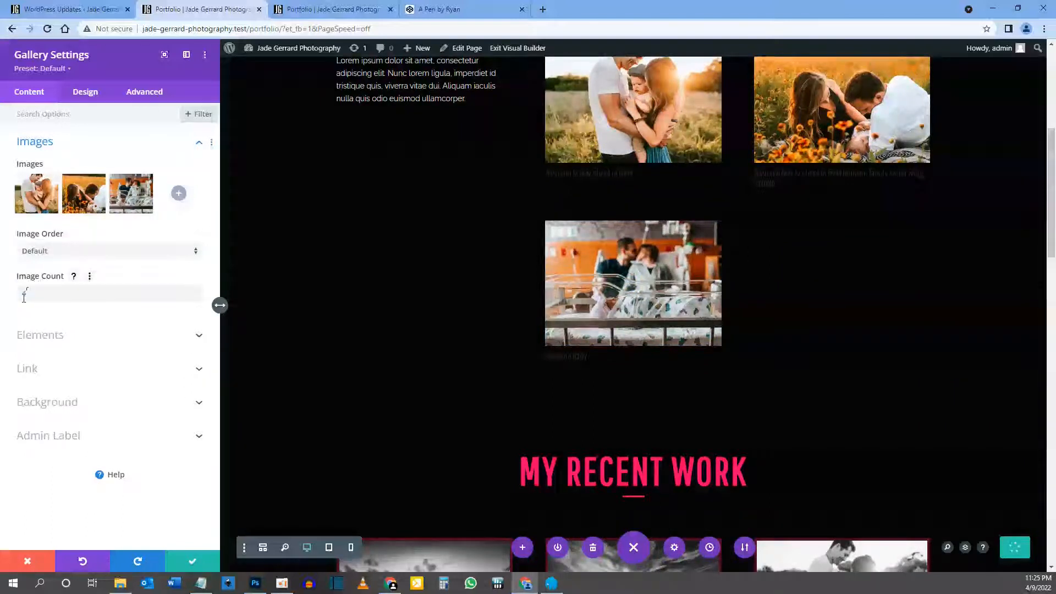
{"action": "left_click", "coordinate": [55, 337]}
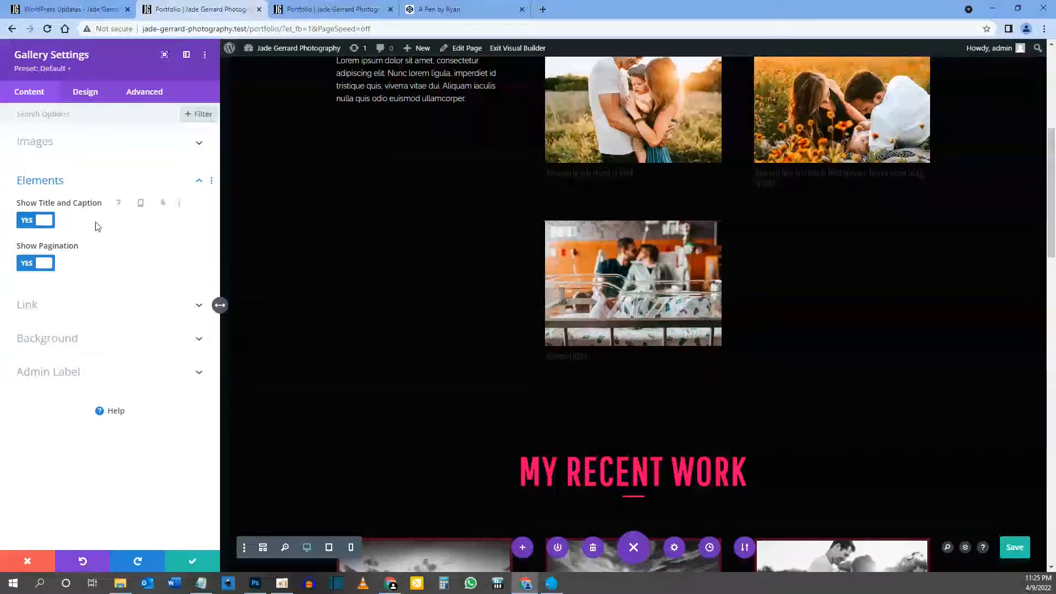
{"action": "left_click", "coordinate": [44, 265]}
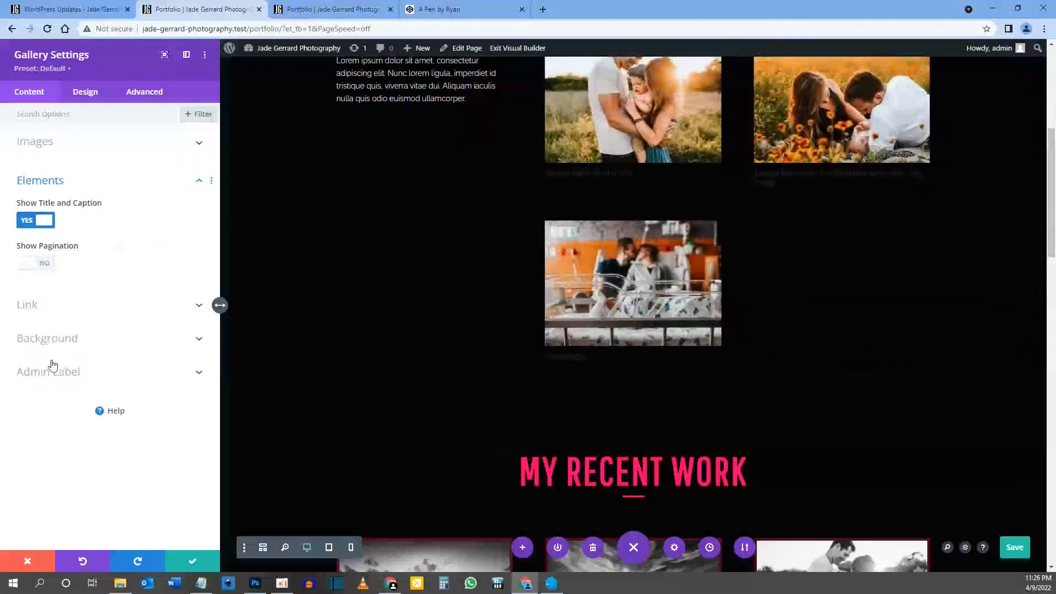
Change the gallery layout from Grid to Slider and advance to the second photo
{"action": "left_click", "coordinate": [85, 93]}
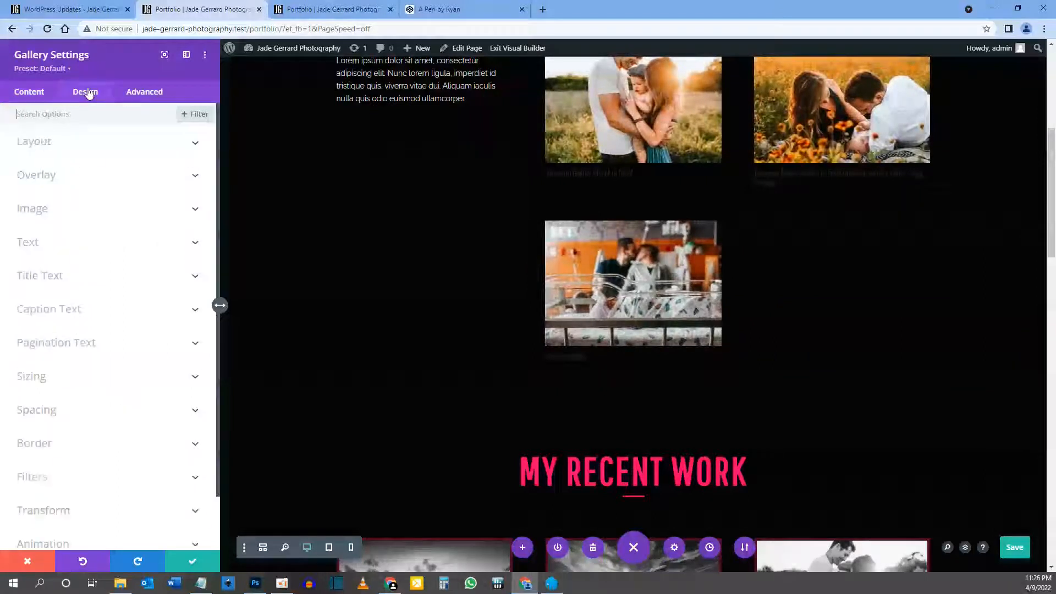
{"action": "left_click", "coordinate": [44, 144]}
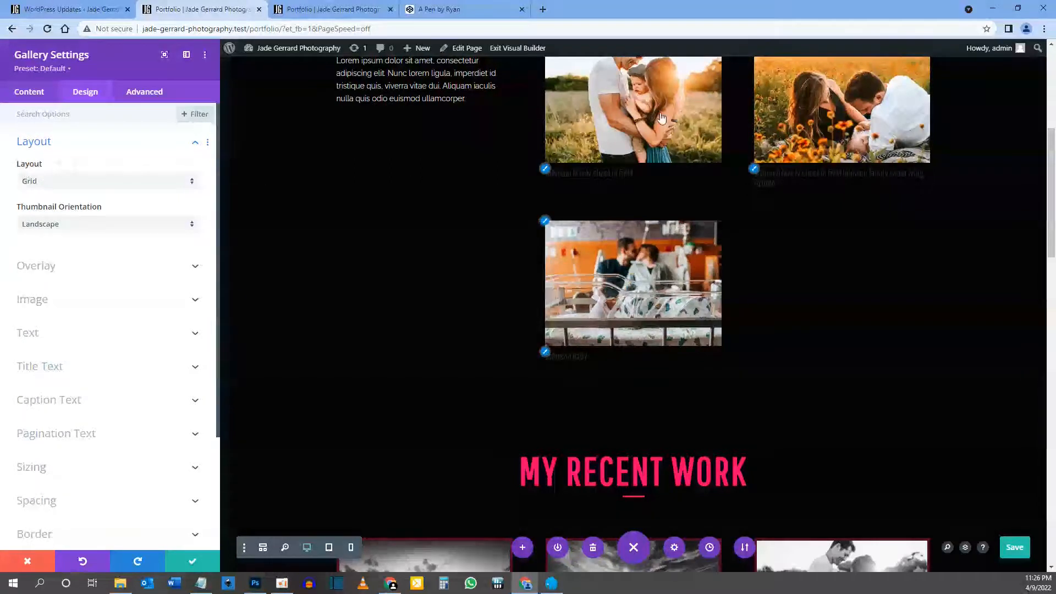
{"action": "left_click", "coordinate": [47, 180]}
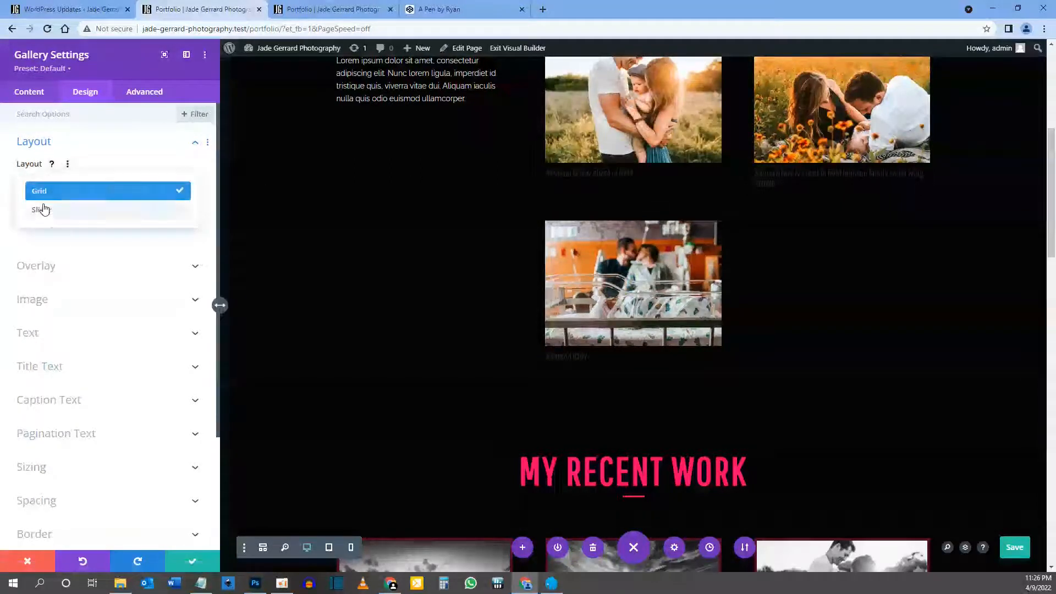
{"action": "left_click", "coordinate": [42, 209]}
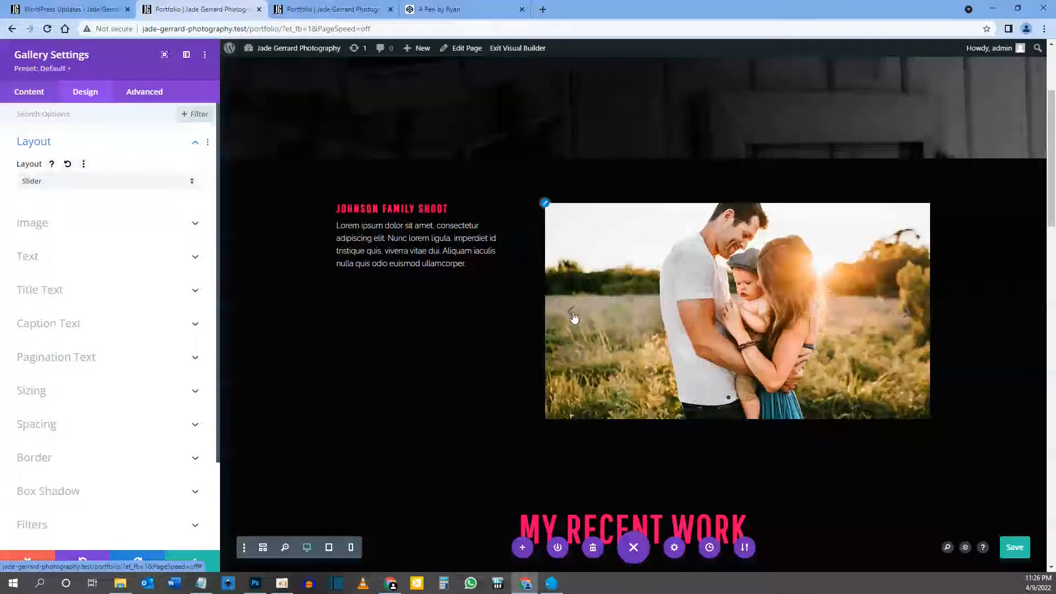
{"action": "left_click", "coordinate": [907, 315]}
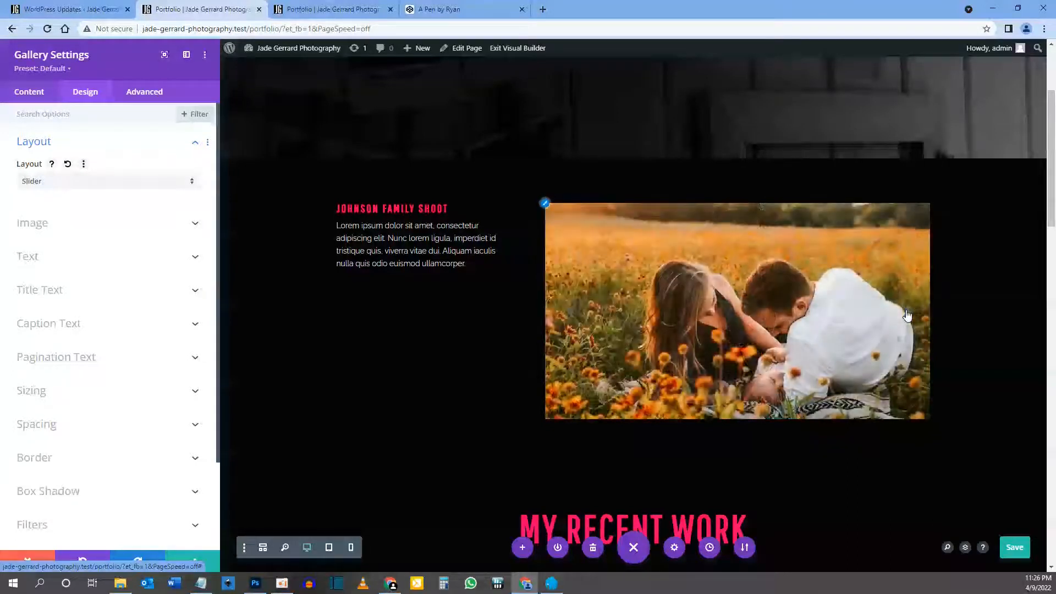
Advance the gallery slider through its photos to preview the transitions
{"action": "left_click", "coordinate": [908, 315]}
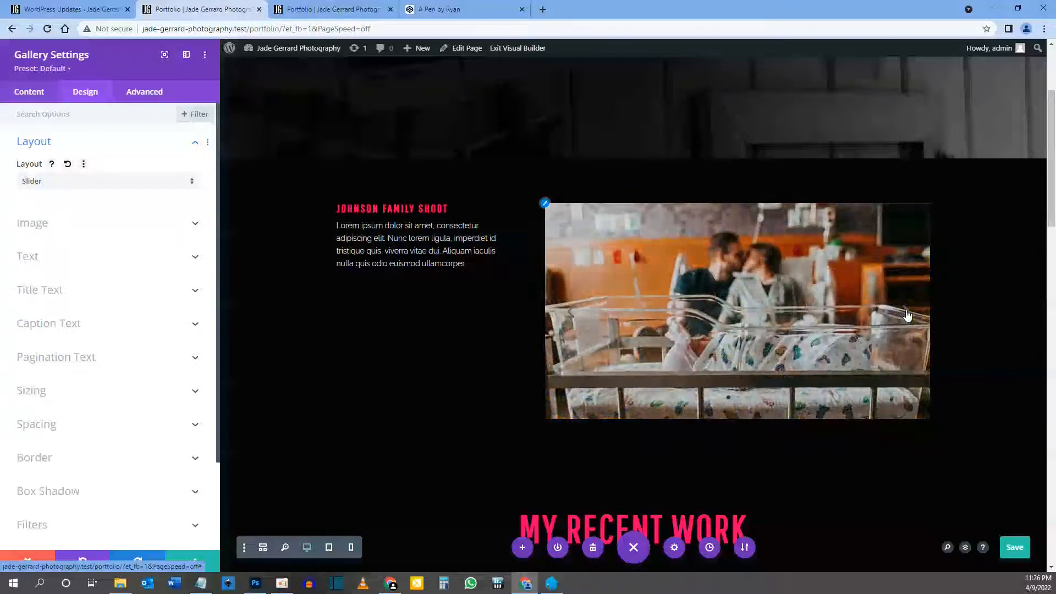
{"action": "left_click", "coordinate": [907, 315]}
{"action": "left_click", "coordinate": [906, 314]}
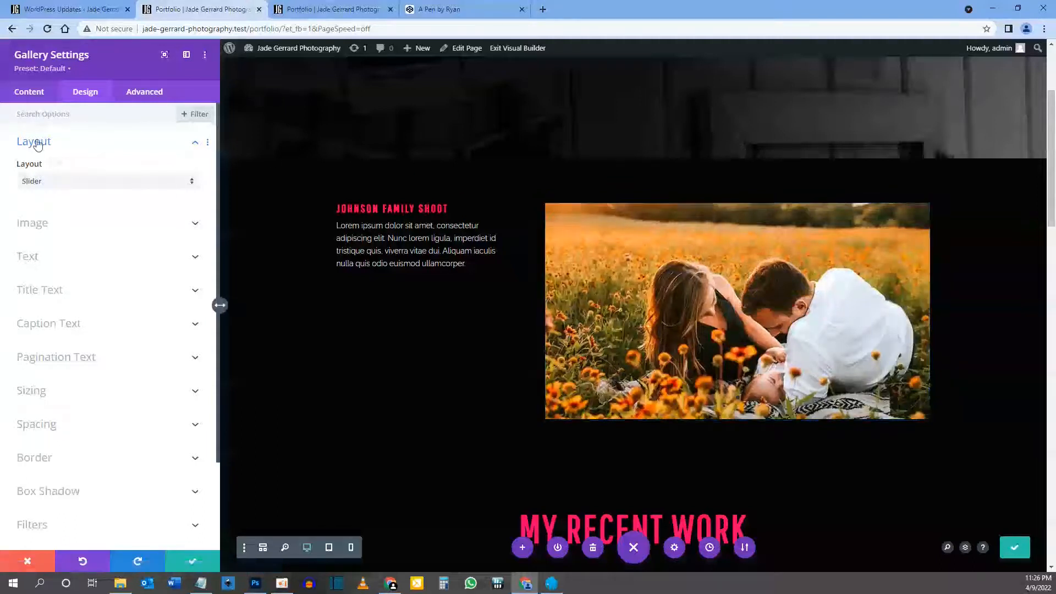
Set the gallery's Image Saturation to 0% by default and 100% on hover
{"action": "left_click", "coordinate": [39, 224]}
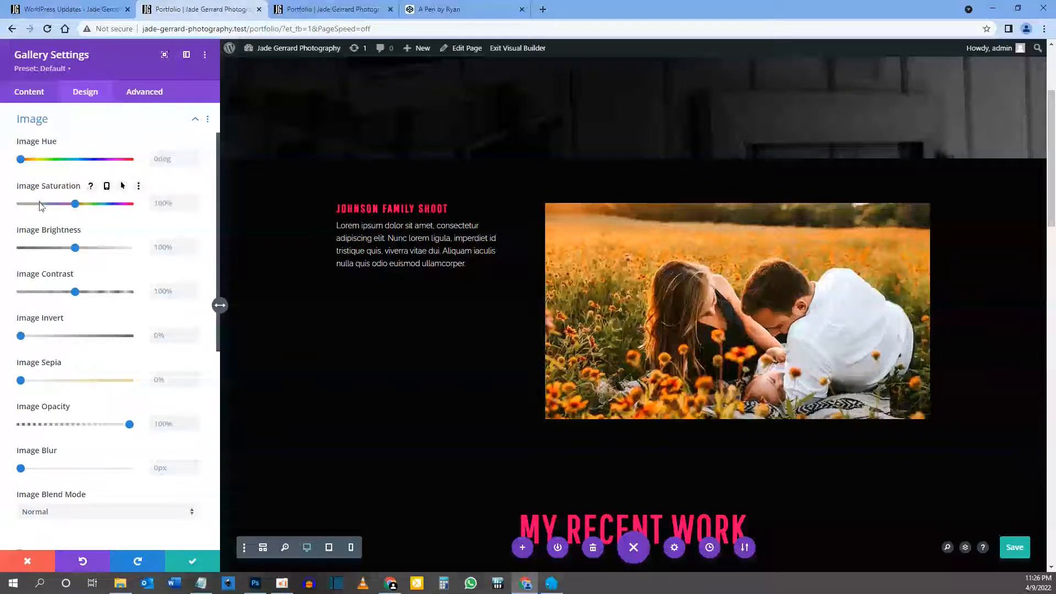
{"action": "left_click_drag", "start_coordinate": [75, 204], "coordinate": [10, 213]}
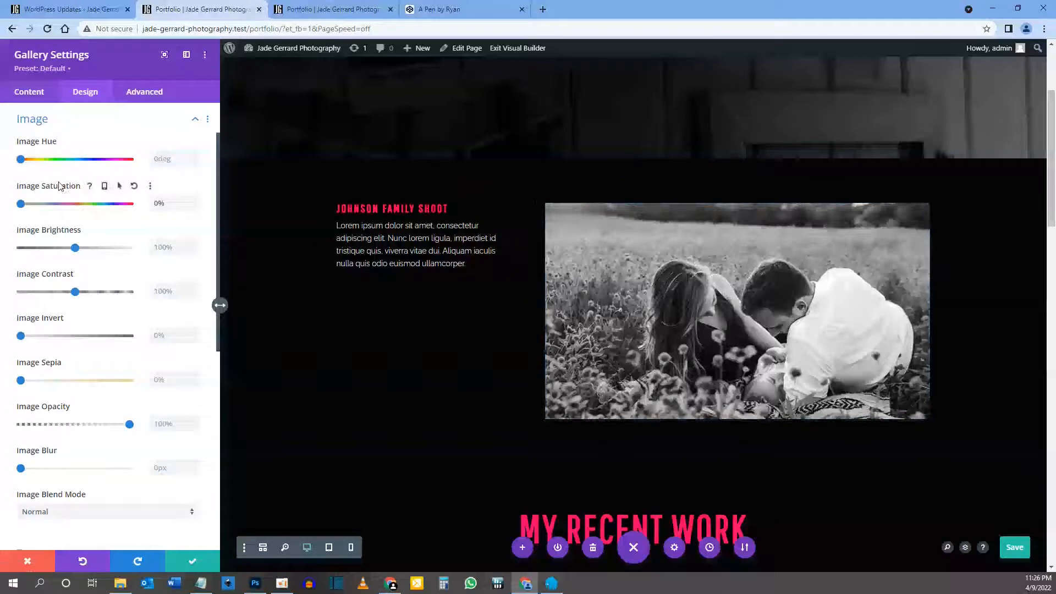
{"action": "left_click", "coordinate": [123, 186]}
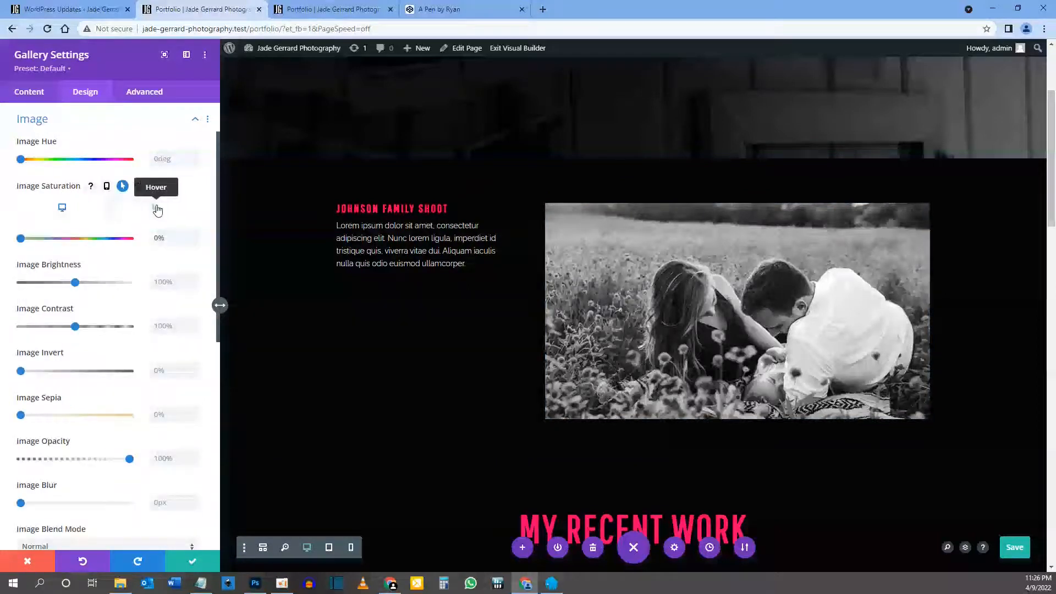
{"action": "left_click", "coordinate": [157, 209]}
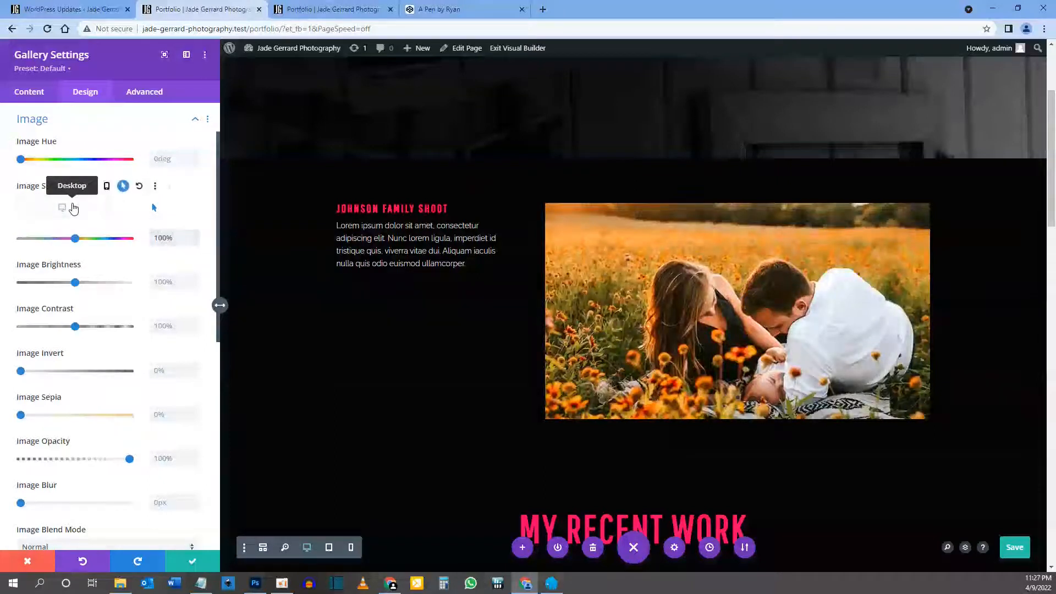
{"action": "scroll", "coordinate": [115, 231], "scroll_direction": "down", "scroll_amount": 6}
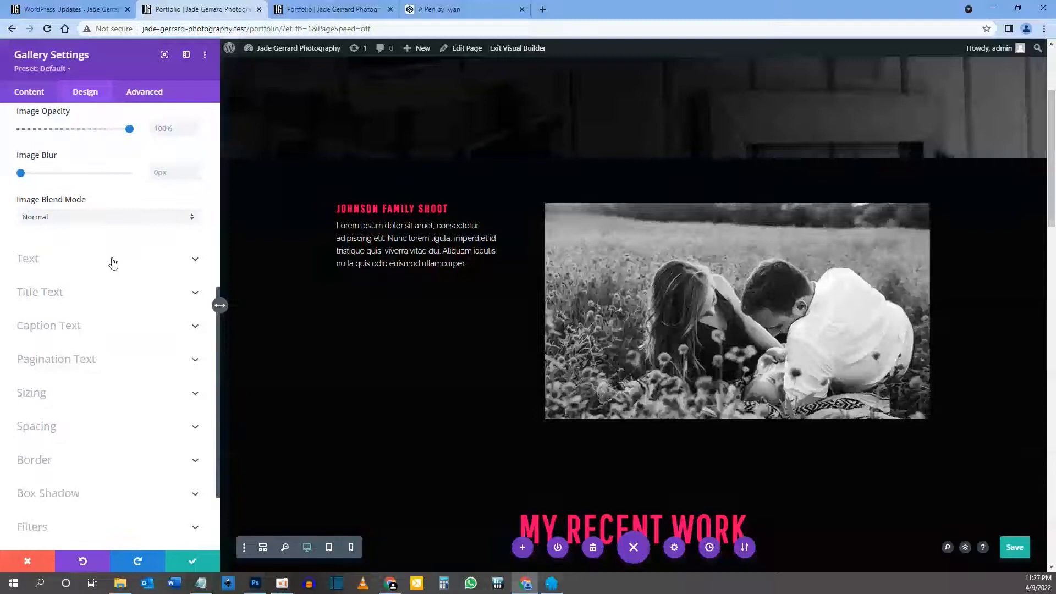
Save the Portfolio page and look over the gallery's Pagination Text options
{"action": "scroll", "coordinate": [66, 260], "scroll_direction": "down", "scroll_amount": 1}
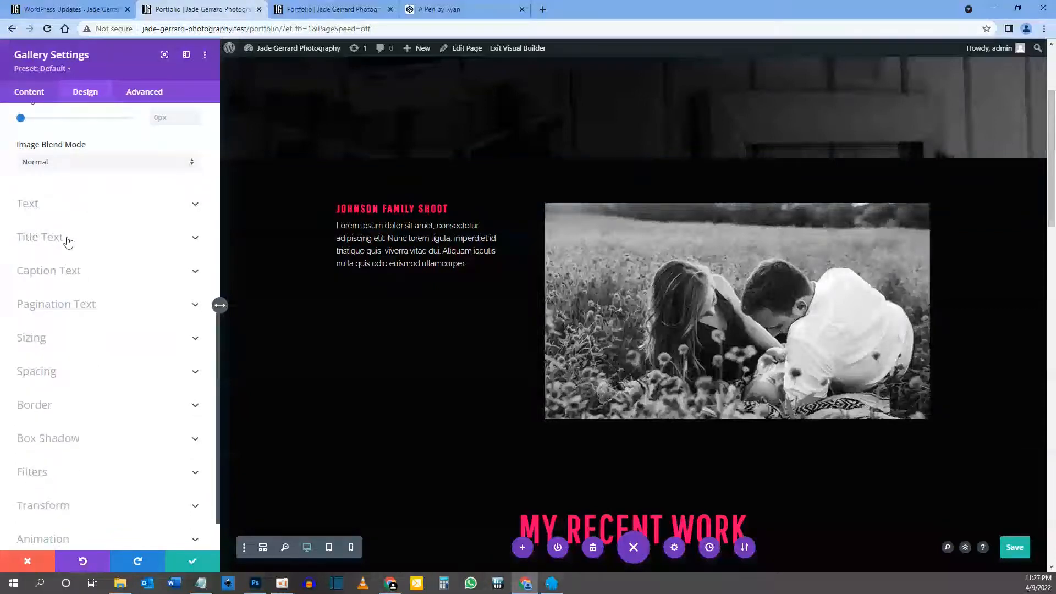
{"action": "scroll", "coordinate": [66, 241], "scroll_direction": "down", "scroll_amount": 1}
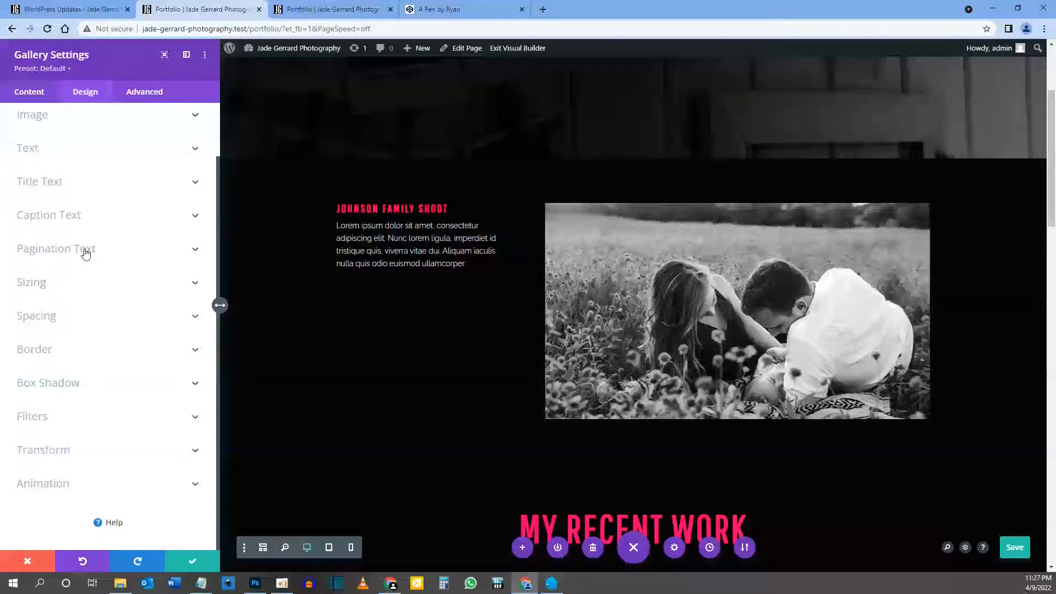
{"action": "key", "text": "ctrl+s"}
{"action": "left_click", "coordinate": [88, 256]}
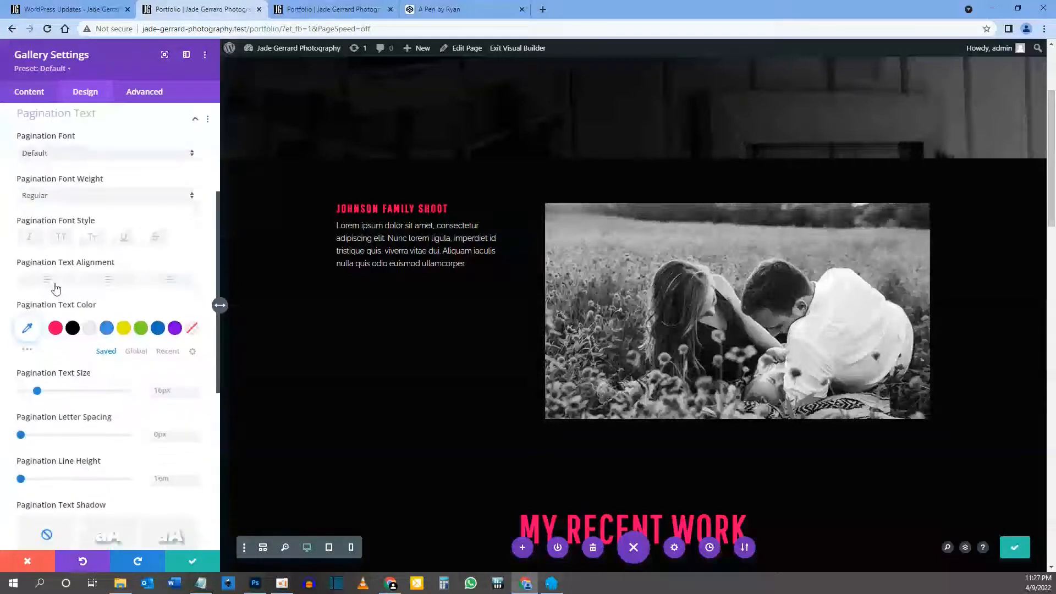
{"action": "left_click", "coordinate": [71, 123]}
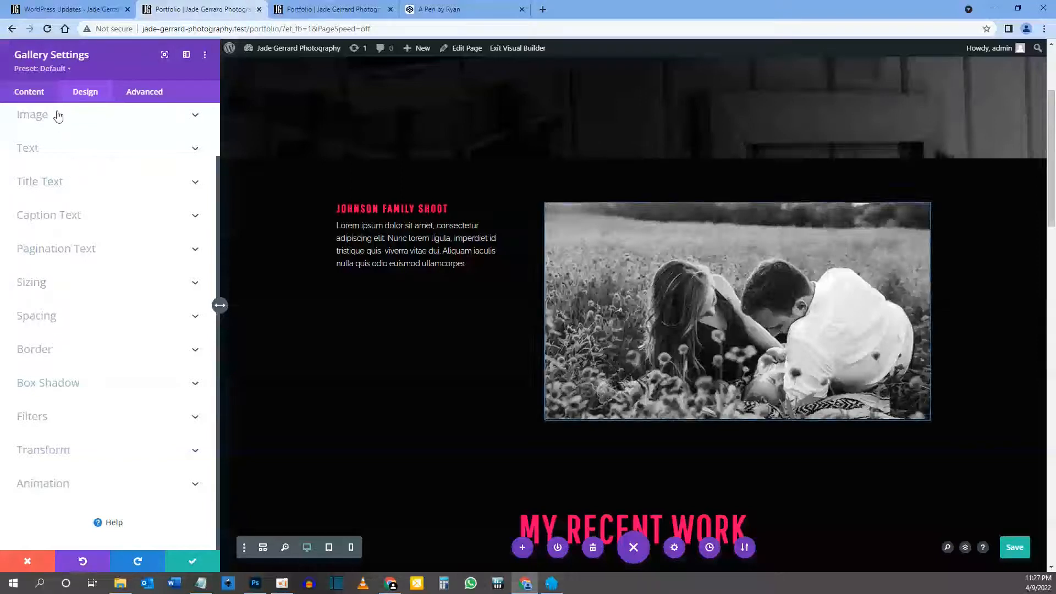
Give the gallery a 5px solid border in #ff006e with reduced opacity, apply the gallery settings and save the page
{"action": "left_click", "coordinate": [44, 351]}
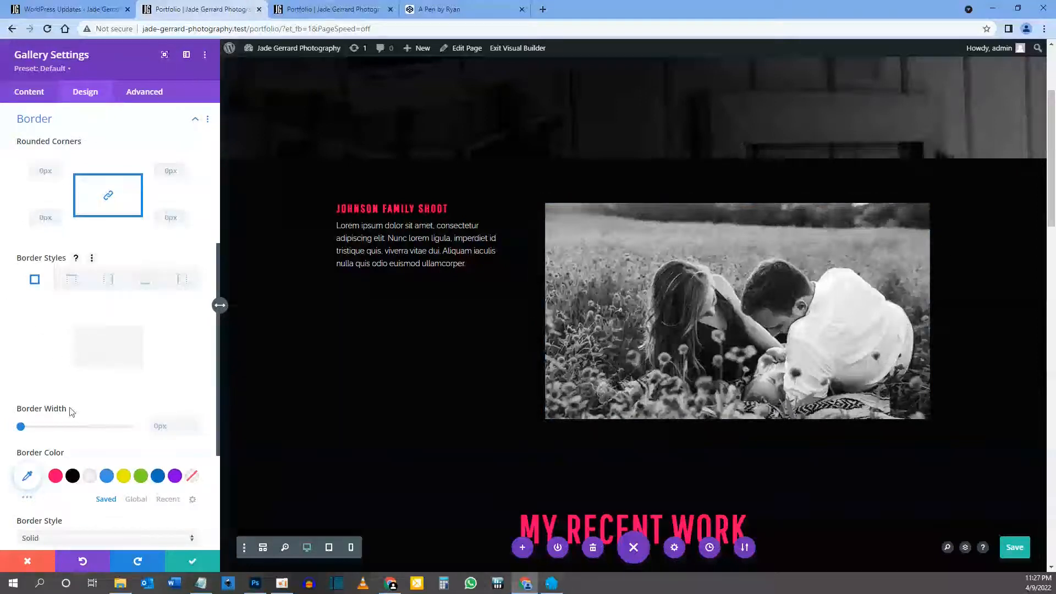
{"action": "left_click", "coordinate": [176, 421]}
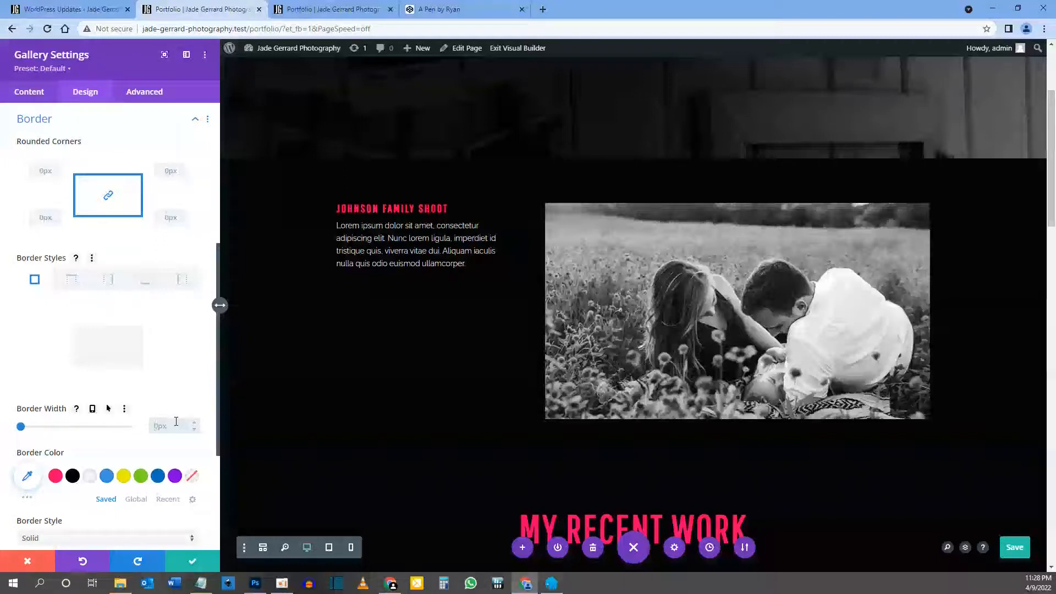
{"action": "type", "text": "5px"}
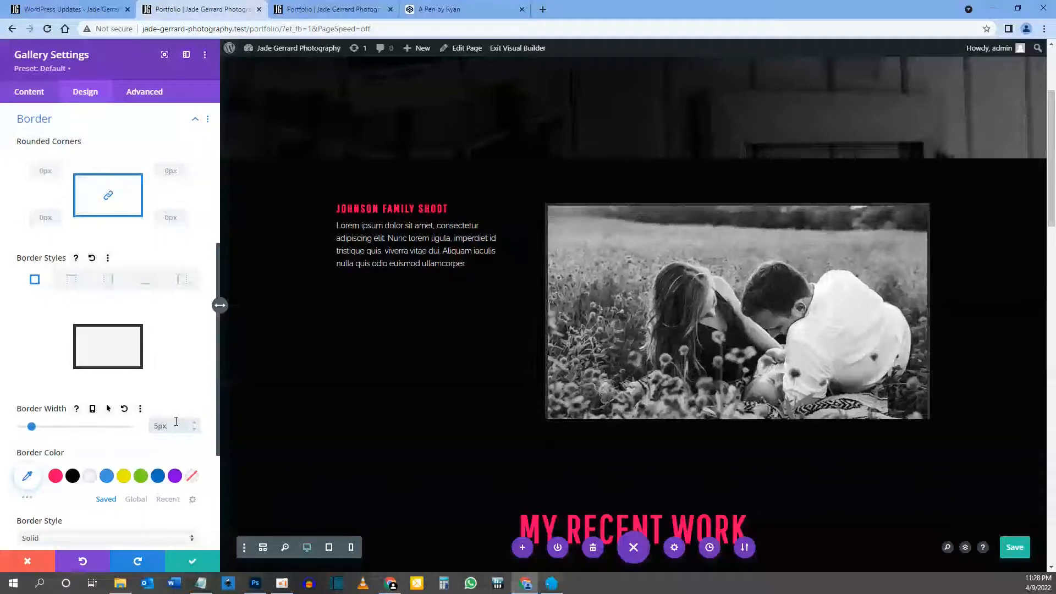
{"action": "left_click", "coordinate": [55, 478]}
{"action": "left_click", "coordinate": [28, 476]}
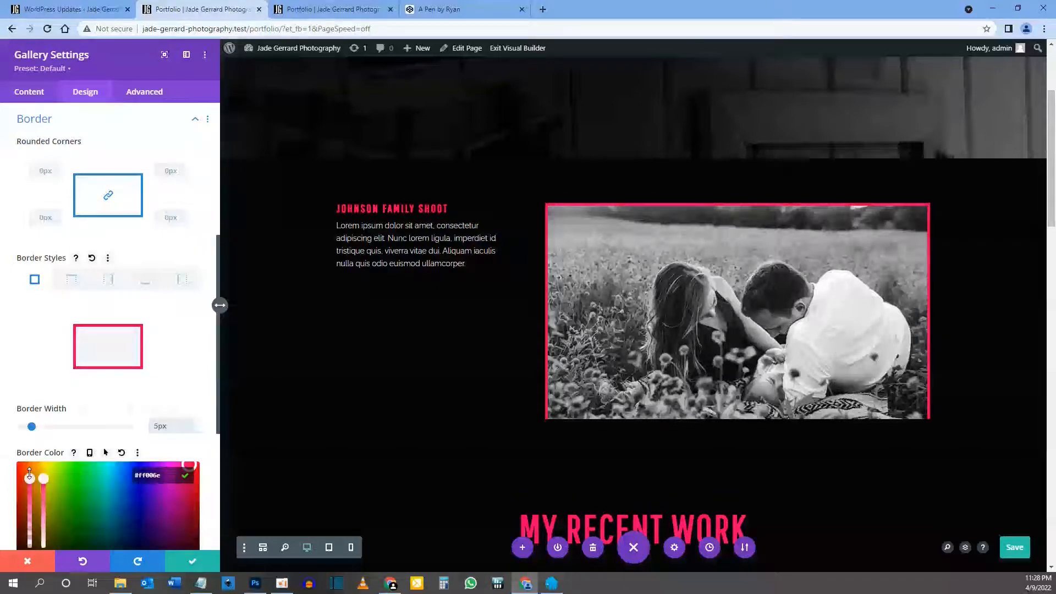
{"action": "scroll", "coordinate": [29, 474], "scroll_direction": "down", "scroll_amount": 2}
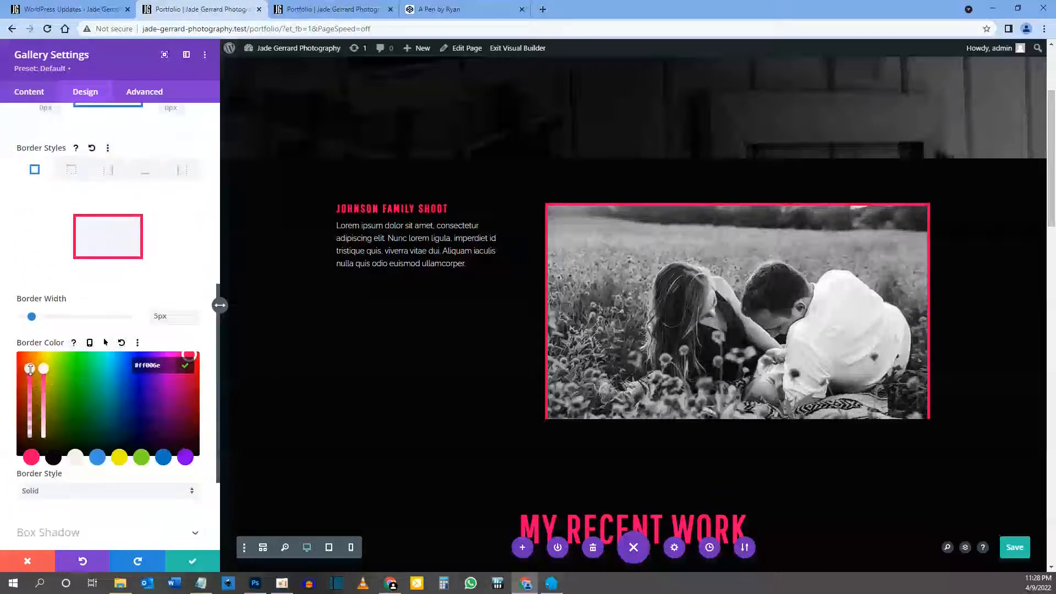
{"action": "left_click_drag", "start_coordinate": [30, 388], "coordinate": [29, 421]}
{"action": "scroll", "coordinate": [83, 393], "scroll_direction": "up", "scroll_amount": 8}
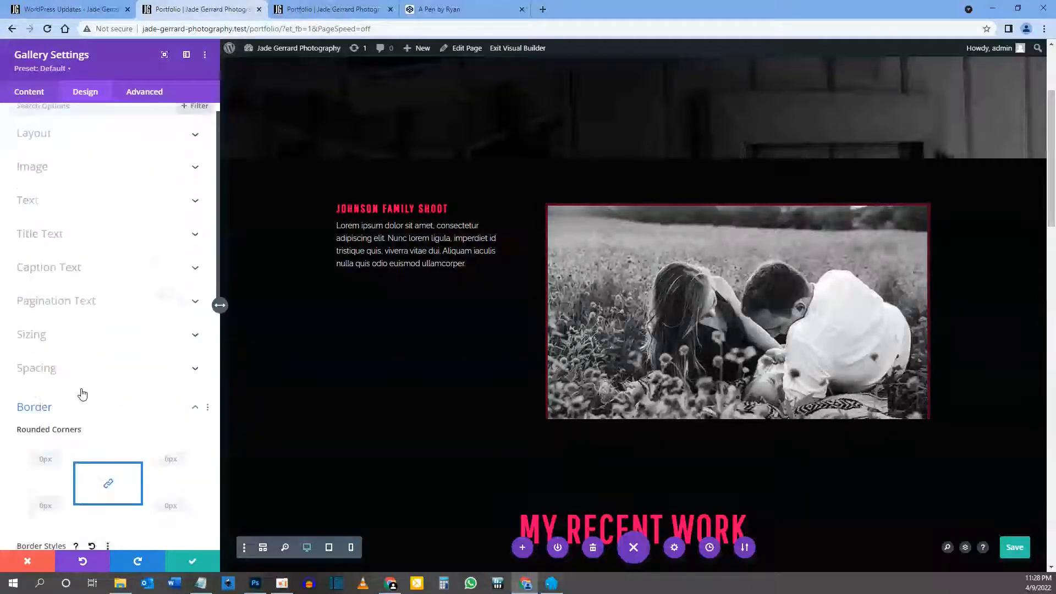
{"action": "left_click", "coordinate": [185, 561]}
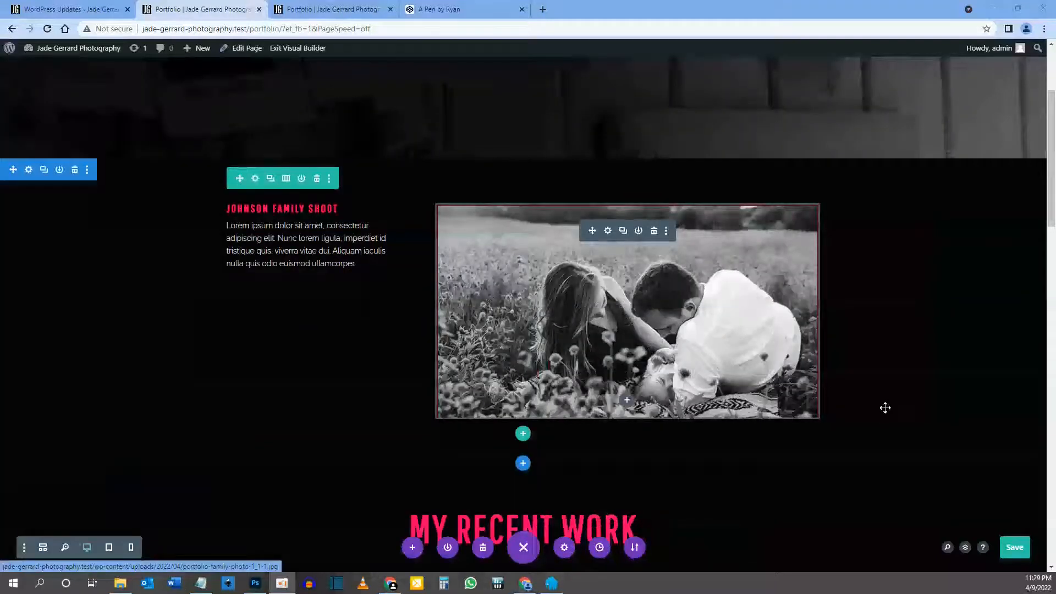
{"action": "left_click", "coordinate": [1014, 547]}
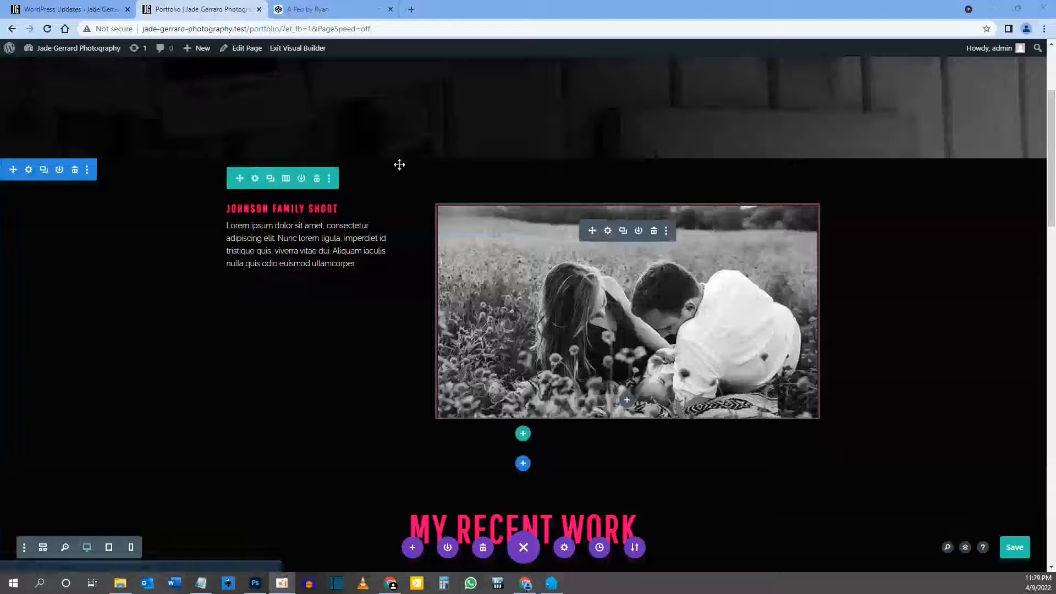
Open the live website in a separate tab beside the builder tab and go to its Portfolio page
{"action": "left_click", "coordinate": [62, 9]}
{"action": "mouse_move", "coordinate": [78, 53]}
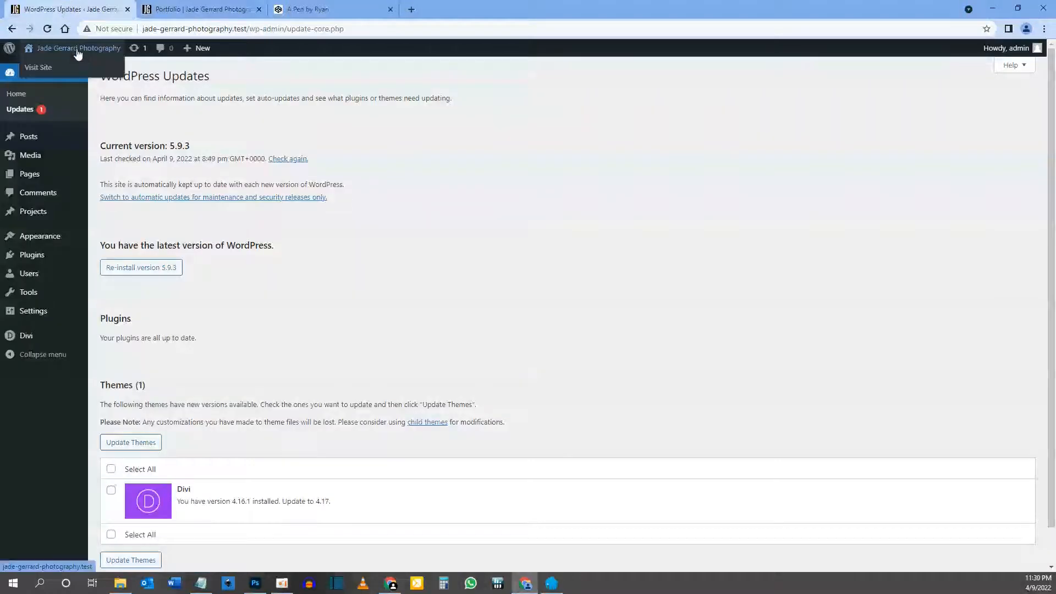
{"action": "left_click", "coordinate": [77, 48]}
{"action": "left_click_drag", "start_coordinate": [196, 9], "coordinate": [301, 9]}
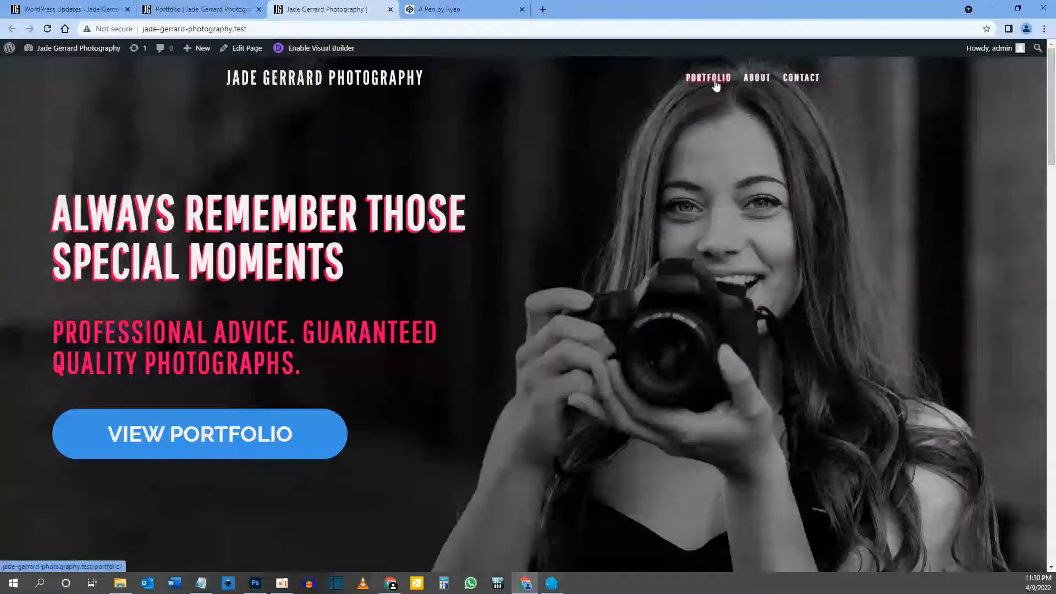
{"action": "left_click", "coordinate": [714, 80]}
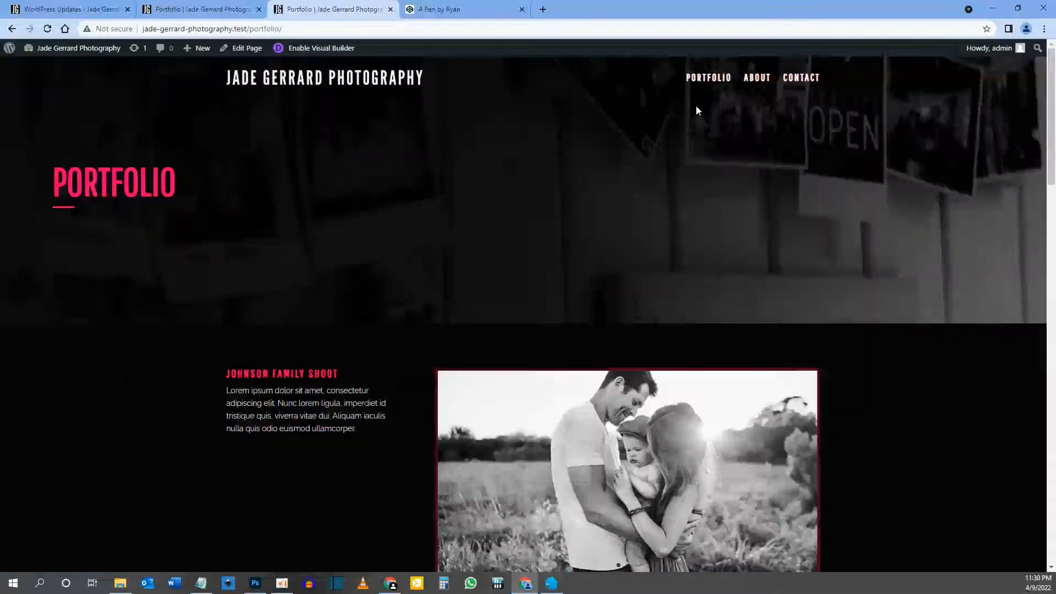
Advance the Johnson Family Shoot slider on the live page through to the hospital crib photo
{"action": "scroll", "coordinate": [630, 182], "scroll_direction": "down", "scroll_amount": 1}
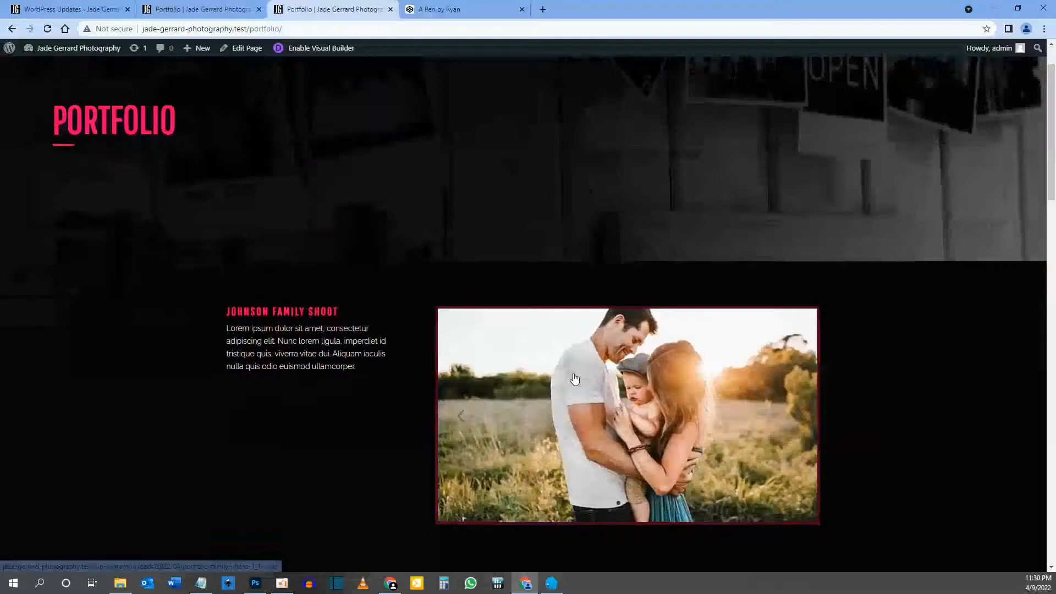
{"action": "scroll", "coordinate": [627, 385], "scroll_direction": "down", "scroll_amount": 3}
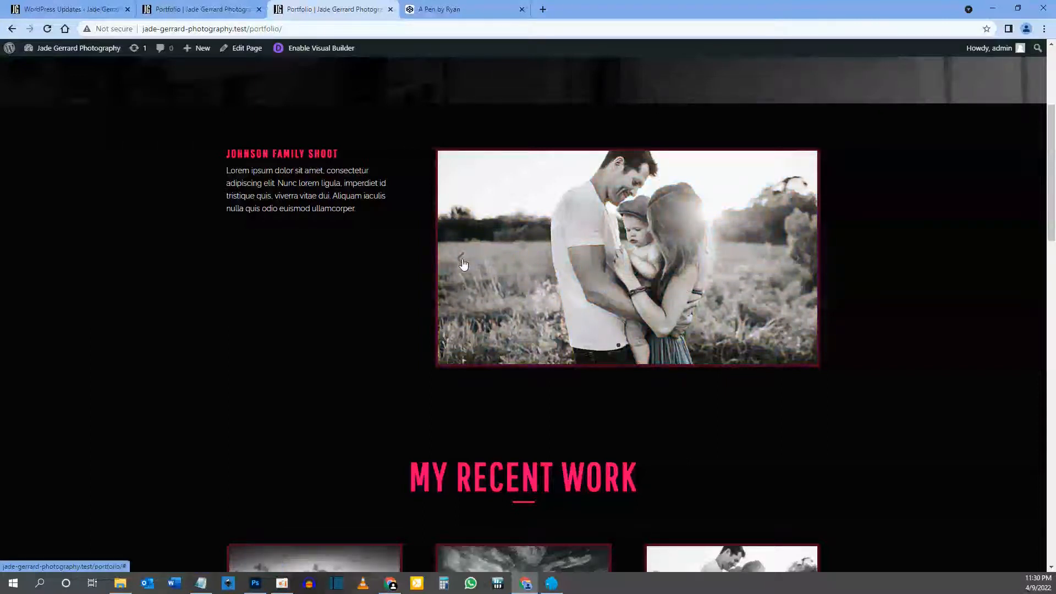
{"action": "left_click", "coordinate": [799, 261]}
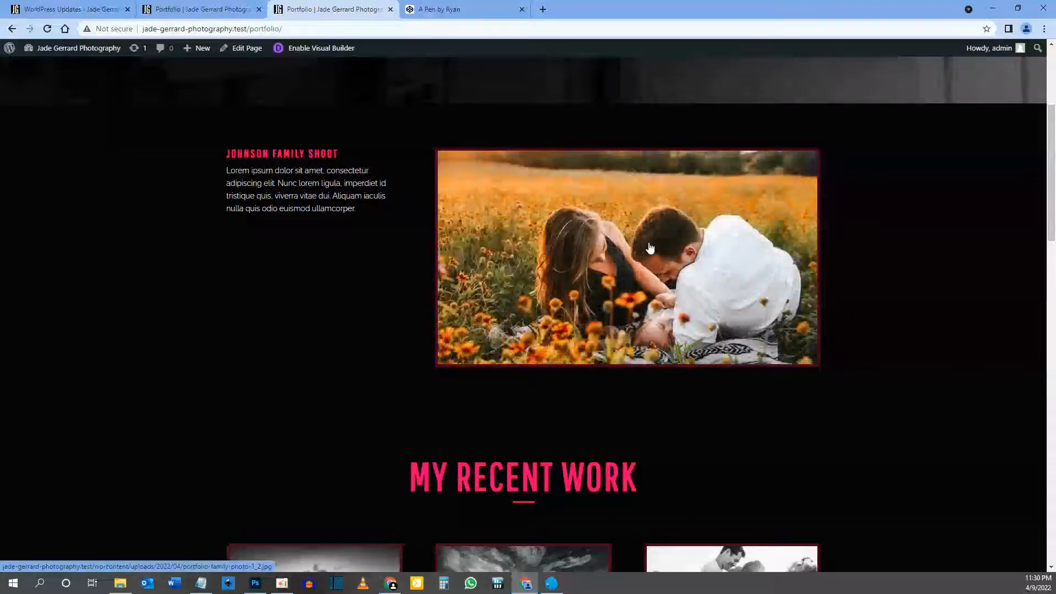
{"action": "left_click", "coordinate": [794, 262]}
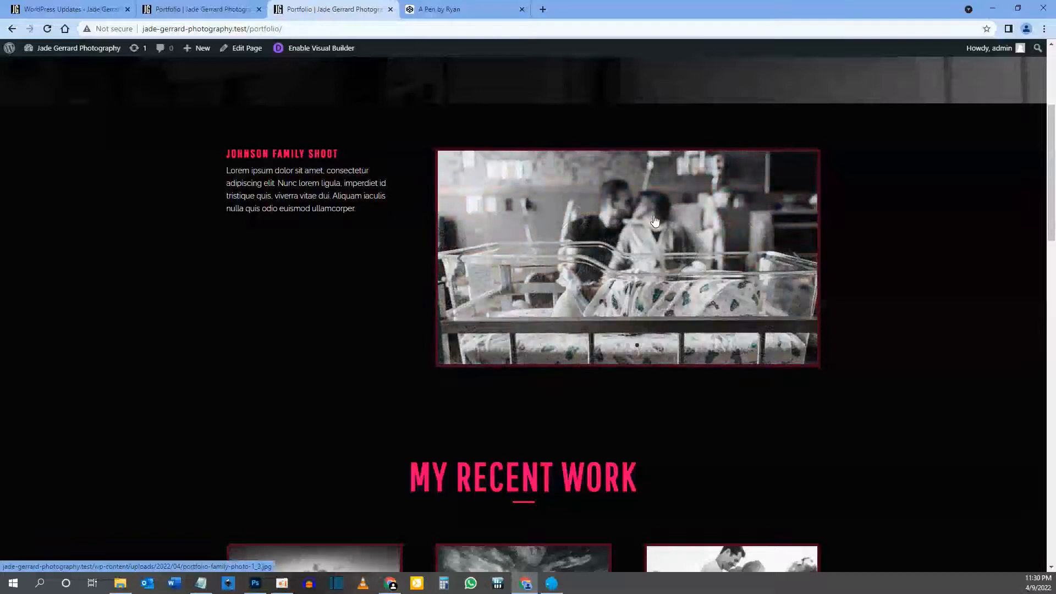
Enlarge the hospital crib photo in the lightbox, examine its caption, cycle through the other photos and close the lightbox
{"action": "left_click", "coordinate": [607, 262]}
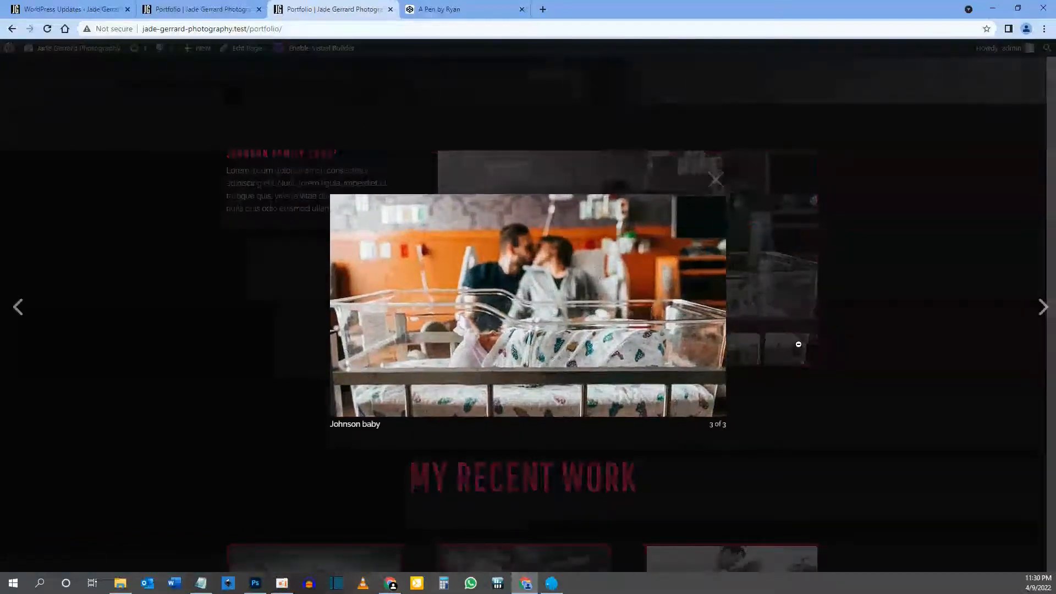
{"action": "left_click_drag", "start_coordinate": [332, 427], "coordinate": [384, 425]}
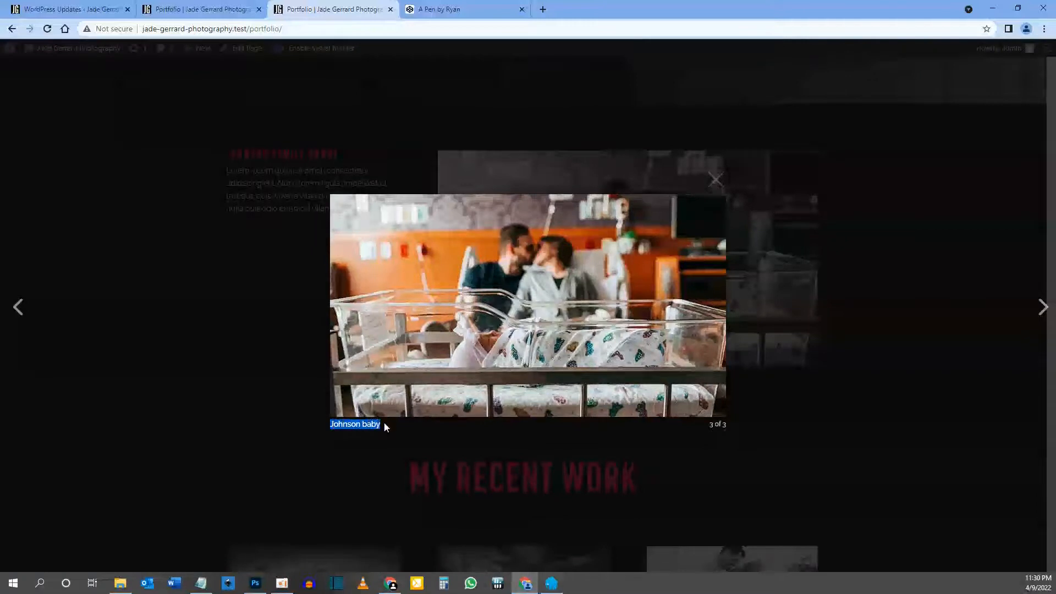
{"action": "left_click", "coordinate": [1044, 309]}
{"action": "left_click", "coordinate": [1044, 309]}
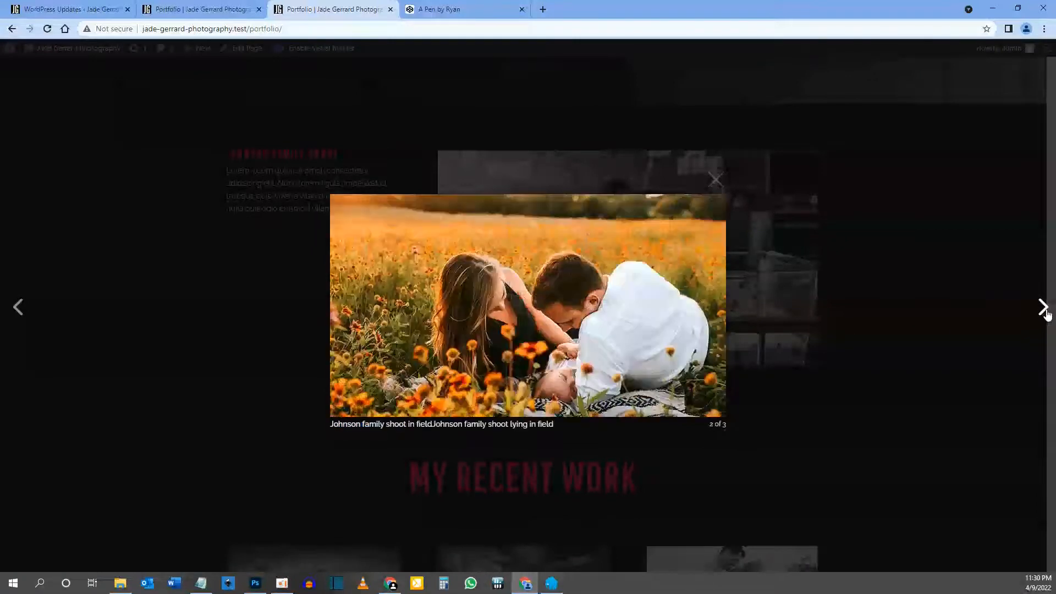
{"action": "left_click", "coordinate": [1044, 311]}
{"action": "left_click", "coordinate": [1045, 311]}
{"action": "left_click", "coordinate": [1044, 311]}
{"action": "left_click", "coordinate": [1044, 311]}
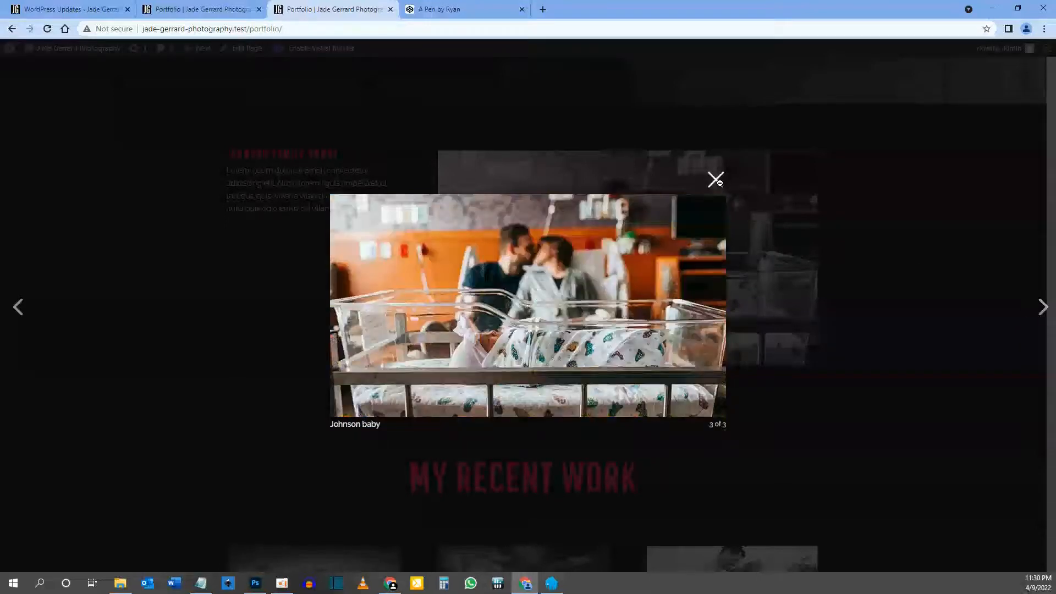
{"action": "left_click", "coordinate": [716, 179]}
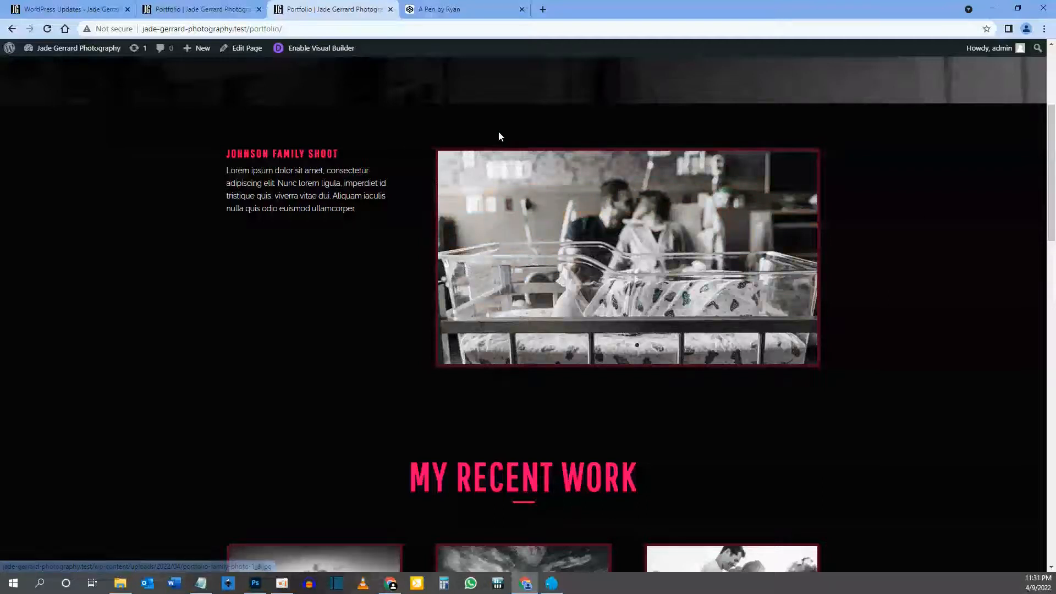
Copy the gallery arrow CSS rule from the Divi Gallery Slider pen and return to the Portfolio page in the builder
{"action": "left_click", "coordinate": [454, 16]}
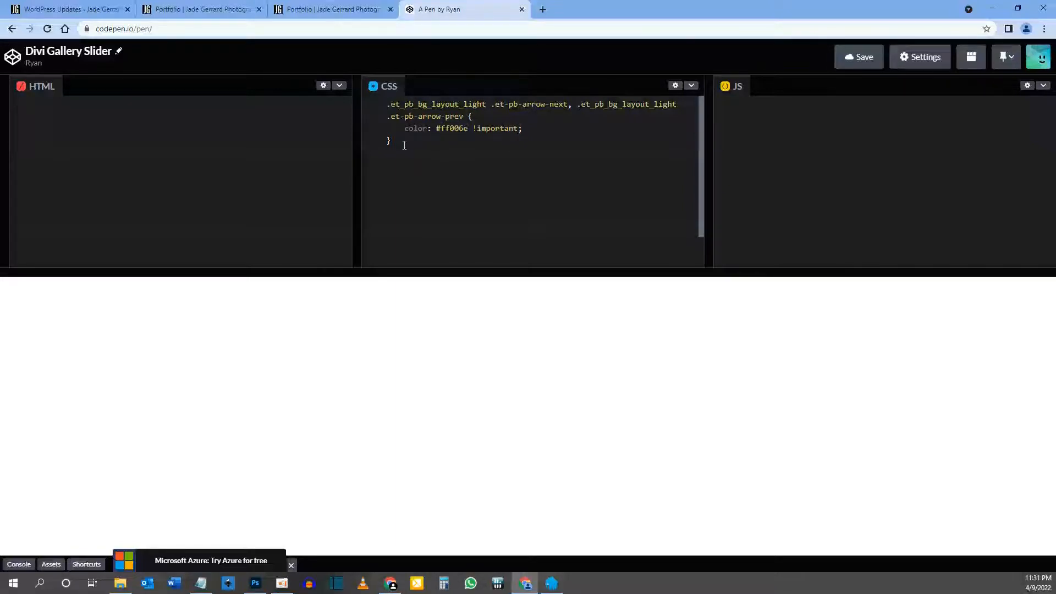
{"action": "left_click", "coordinate": [379, 106], "text": "shift"}
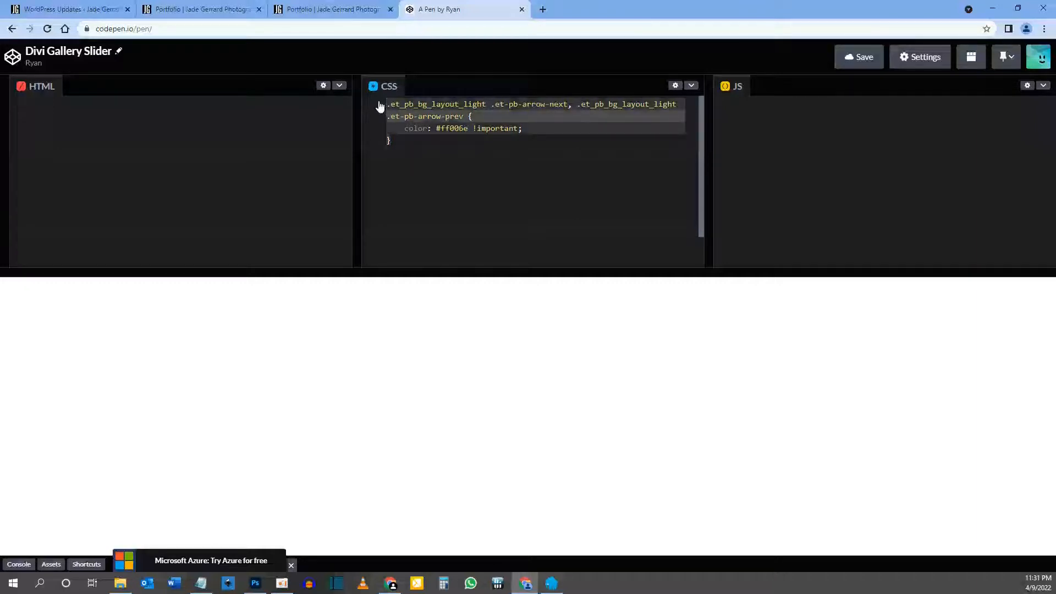
{"action": "left_click", "coordinate": [212, 10]}
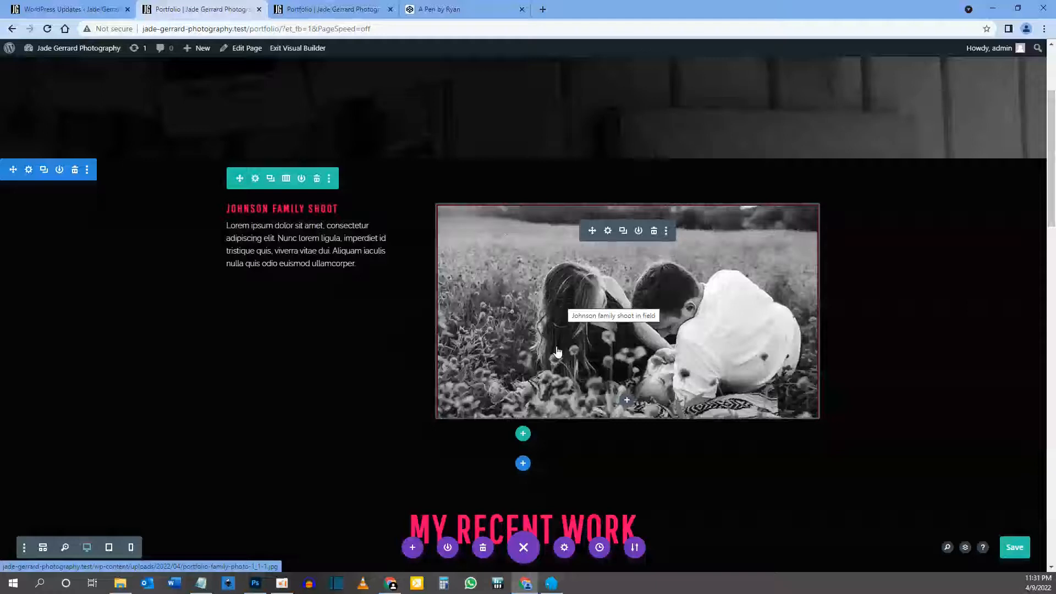
Paste the rule colouring the gallery arrows #ff006e !important into the page's custom CSS, apply the page settings and save the page
{"action": "left_click", "coordinate": [564, 548]}
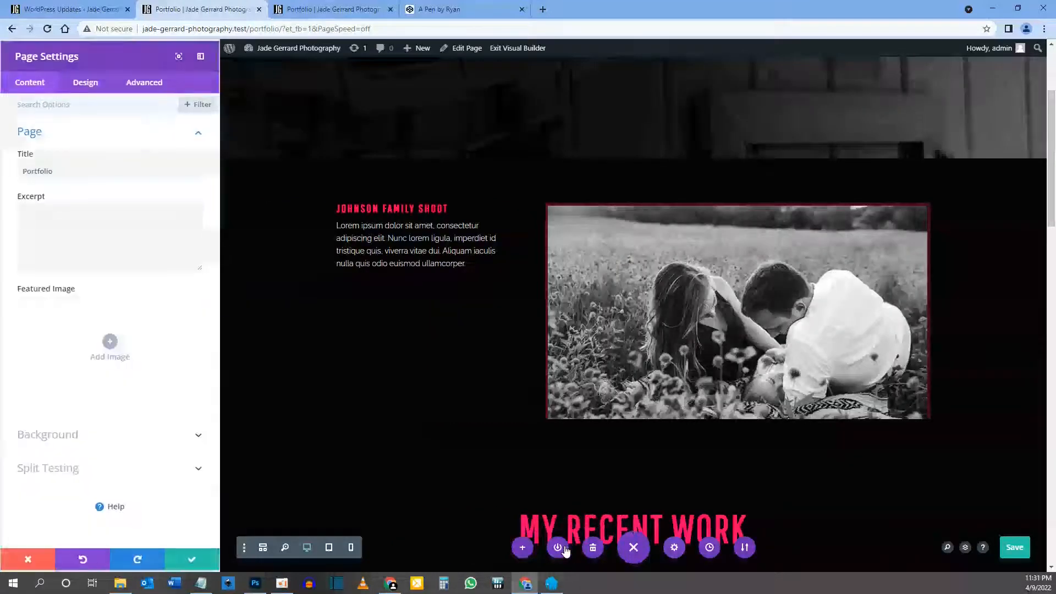
{"action": "left_click", "coordinate": [149, 83]}
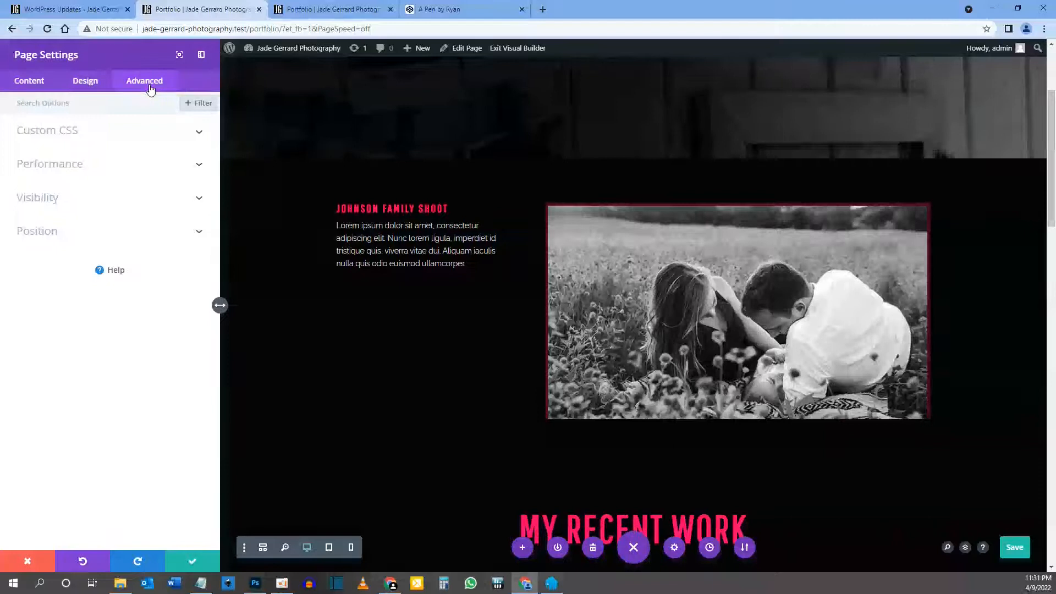
{"action": "left_click", "coordinate": [54, 135]}
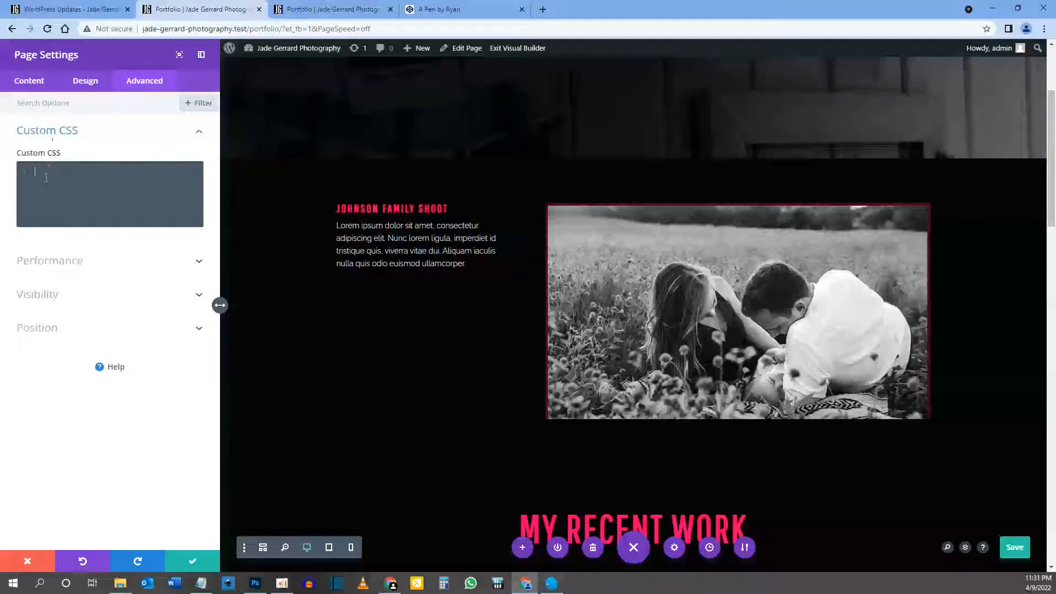
{"action": "type", "text": ".et_pb_bg_layout_light .et-pb-arrow-next, .et_pb_bg_layout_light .et-pb-arrow-prev { \tcolor: #ff006e !important; }"}
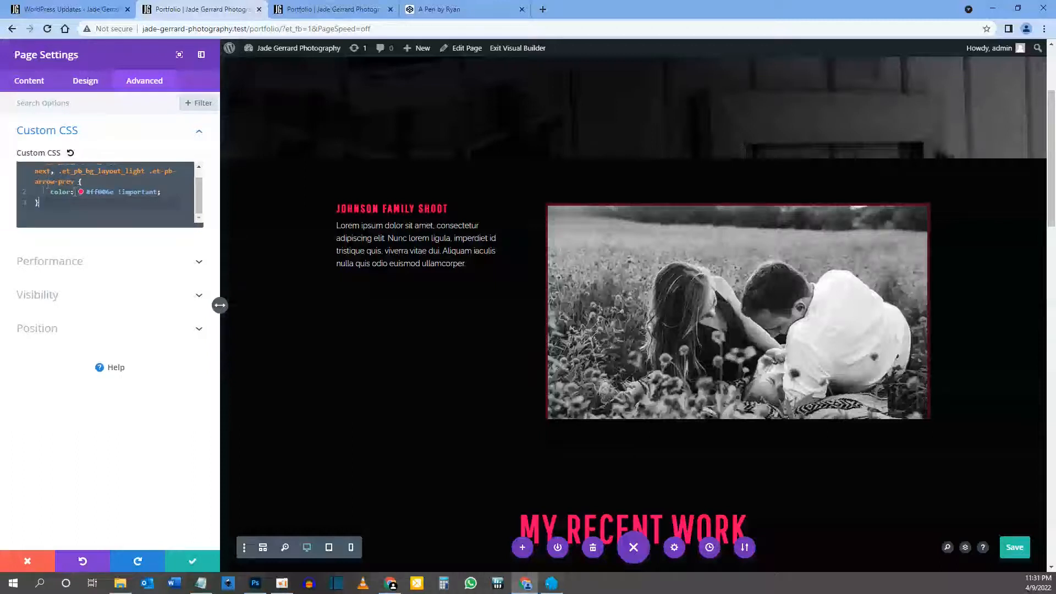
{"action": "double_click", "coordinate": [100, 192]}
{"action": "left_click", "coordinate": [117, 192]}
{"action": "left_click", "coordinate": [195, 560]}
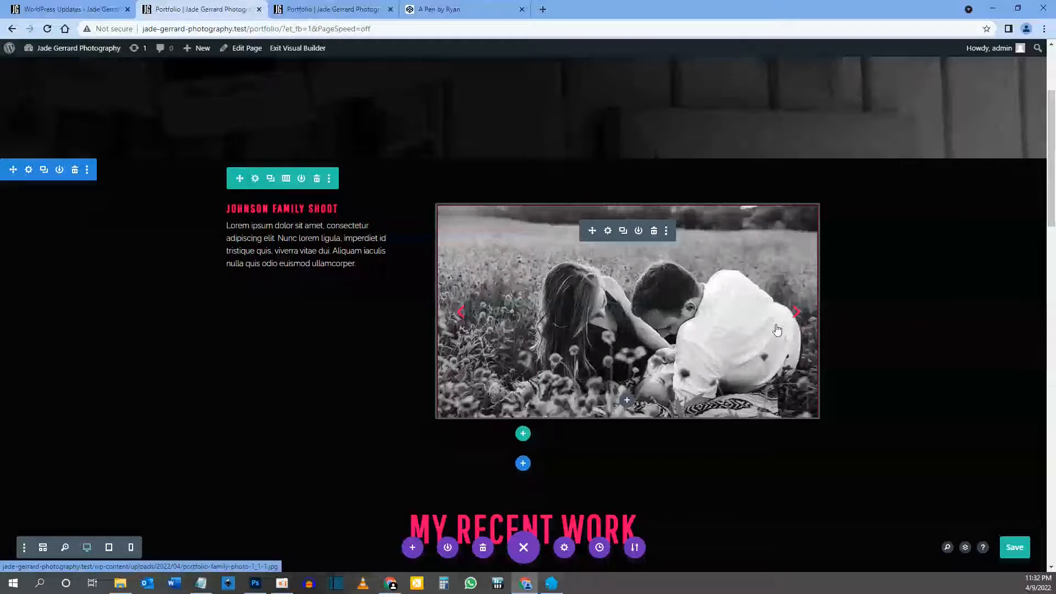
{"action": "left_click", "coordinate": [1015, 549]}
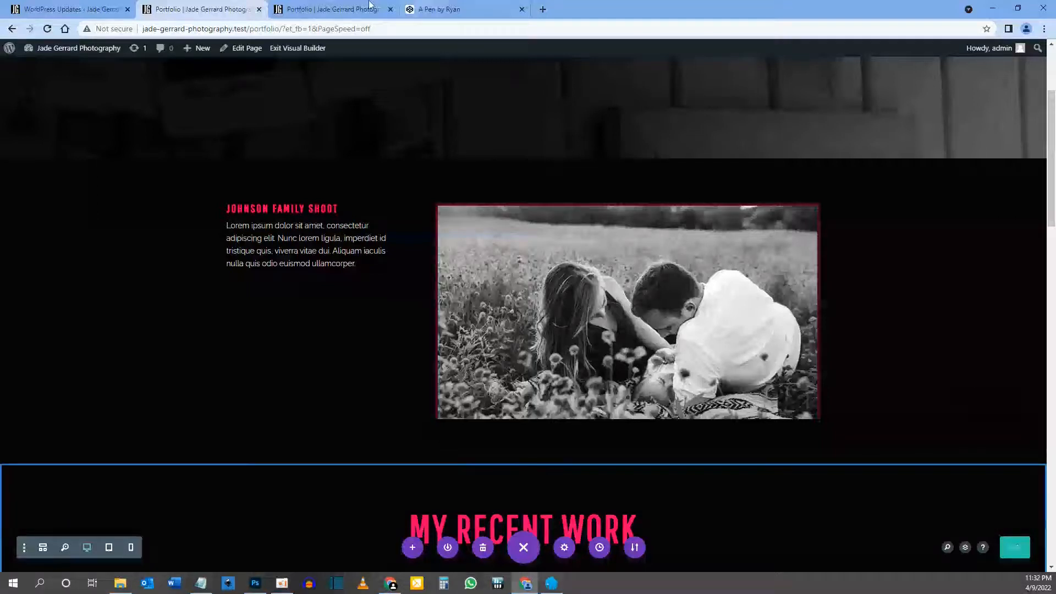
Reload the live Portfolio page and check the arrow colour while advancing through the Johnson Family Shoot slider
{"action": "left_click", "coordinate": [326, 6]}
{"action": "key", "text": "F5"}
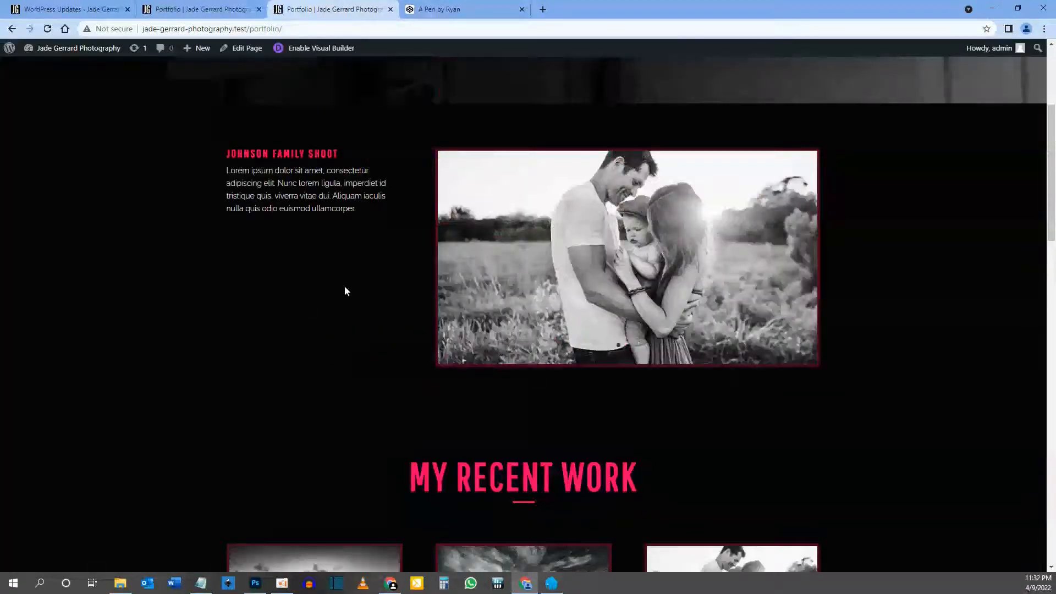
{"action": "mouse_move", "coordinate": [464, 267]}
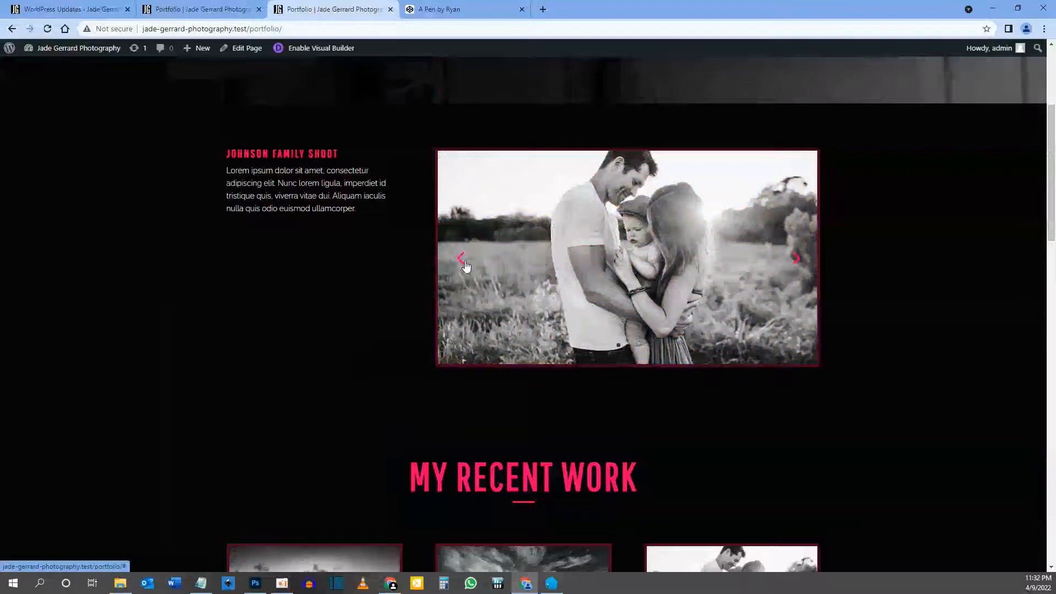
{"action": "left_click", "coordinate": [796, 262]}
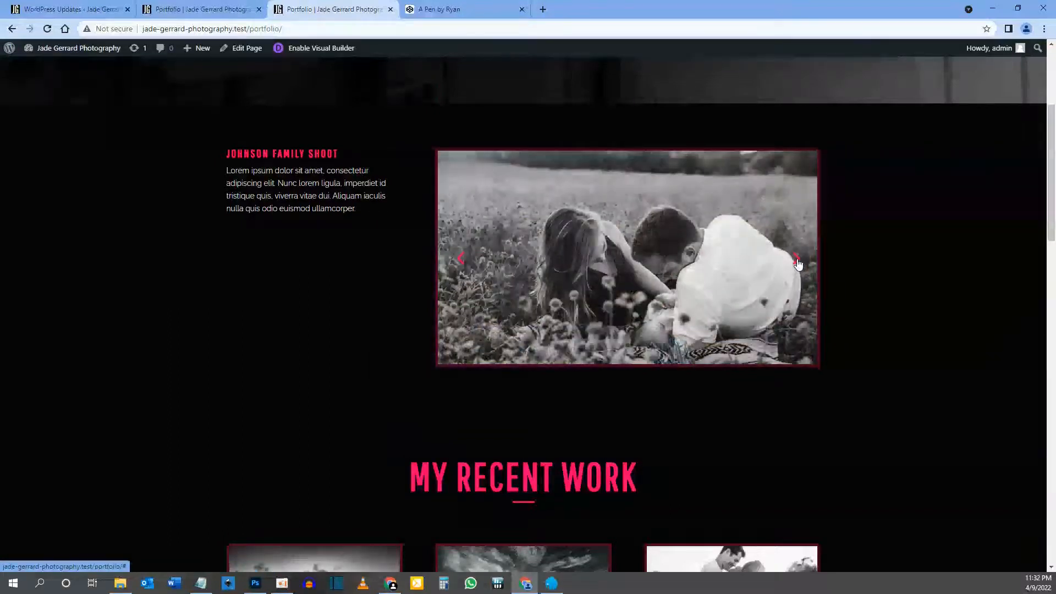
{"action": "left_click", "coordinate": [798, 264]}
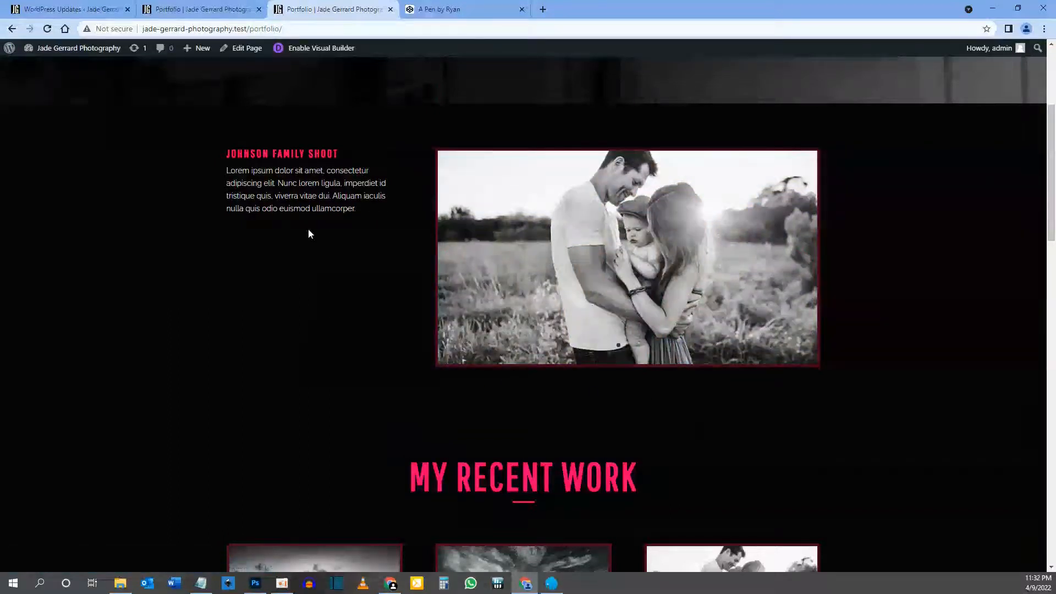
{"action": "scroll", "coordinate": [337, 299], "scroll_direction": "down", "scroll_amount": 3}
{"action": "scroll", "coordinate": [380, 264], "scroll_direction": "up", "scroll_amount": 3}
Duplicate the Johnson Family Shoot row on the Portfolio page in the builder
{"action": "left_click", "coordinate": [209, 6]}
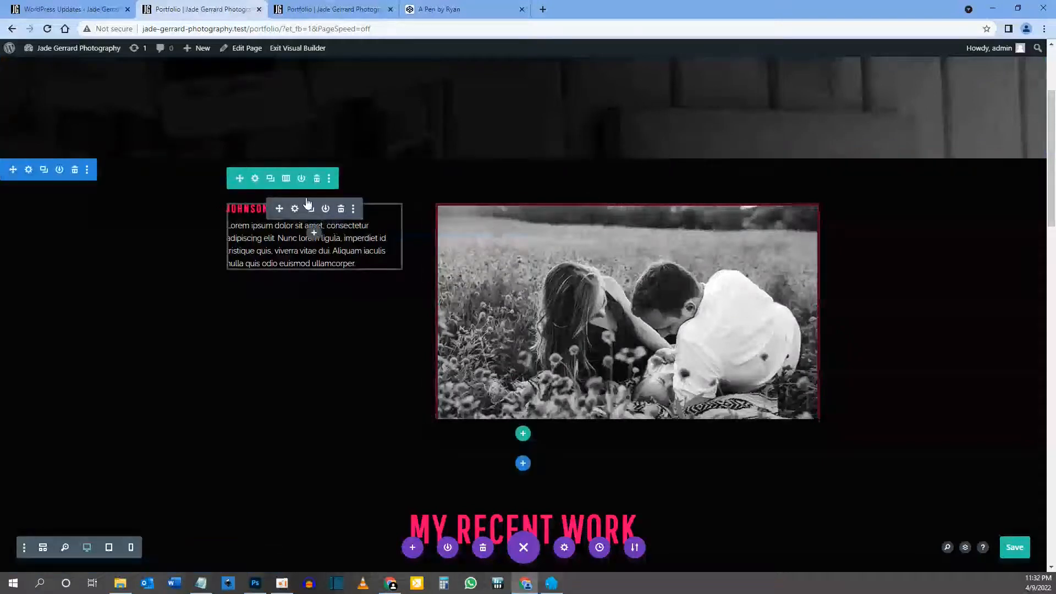
{"action": "left_click", "coordinate": [272, 179]}
{"action": "scroll", "coordinate": [584, 305], "scroll_direction": "down", "scroll_amount": 5}
{"action": "scroll", "coordinate": [531, 242], "scroll_direction": "up", "scroll_amount": 3}
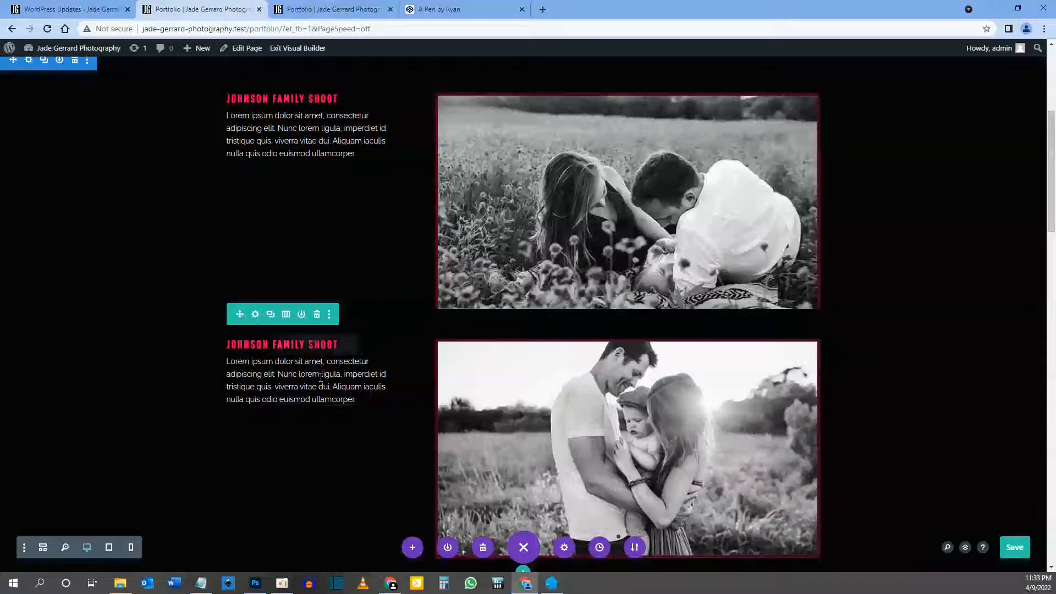
Mirror the duplicated row with a two-thirds, one-third column layout, placing the gallery in the wide column and the text in the narrow one
{"action": "left_click_drag", "start_coordinate": [279, 344], "coordinate": [559, 342]}
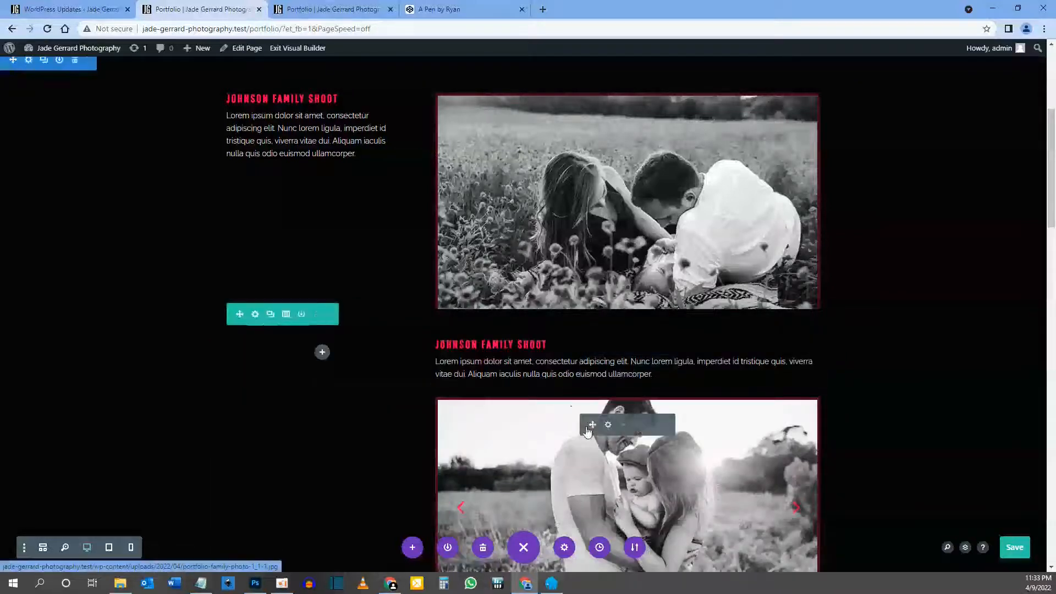
{"action": "left_click_drag", "start_coordinate": [584, 428], "coordinate": [329, 331]}
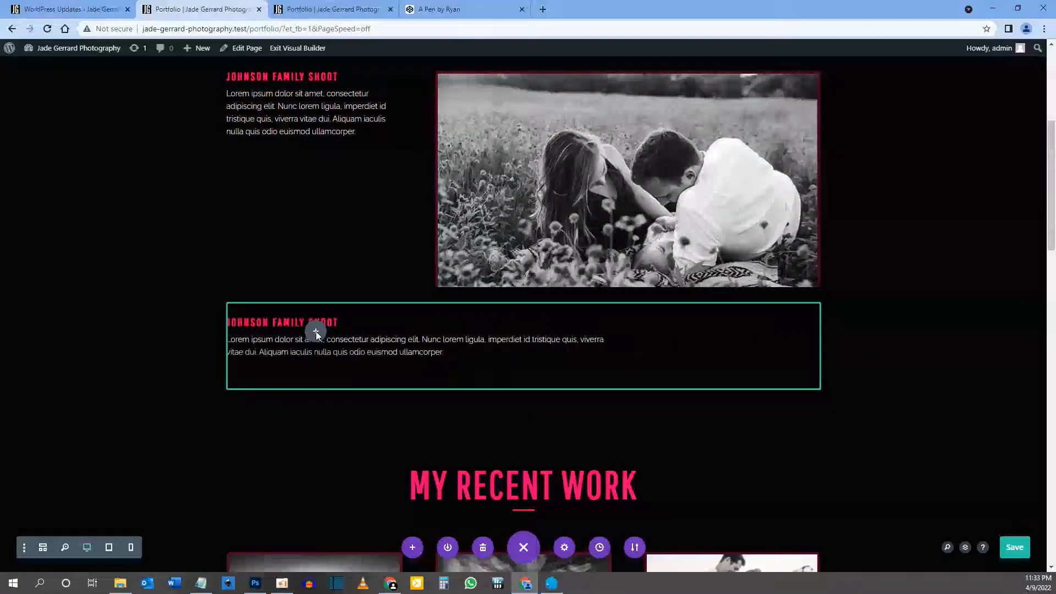
{"action": "left_click_drag", "start_coordinate": [320, 371], "coordinate": [320, 371]}
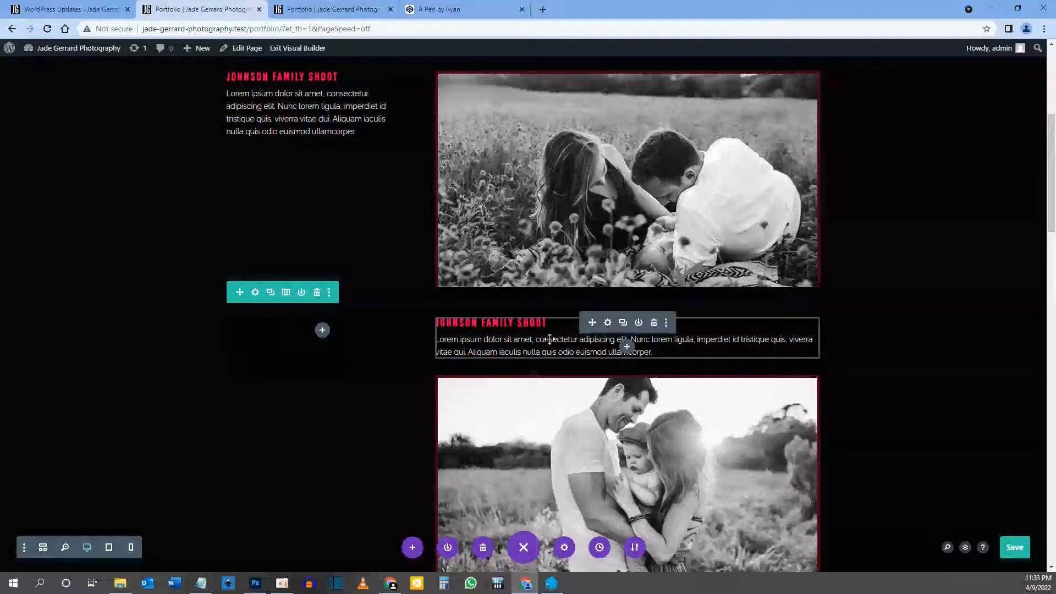
{"action": "key", "text": "ctrl+s"}
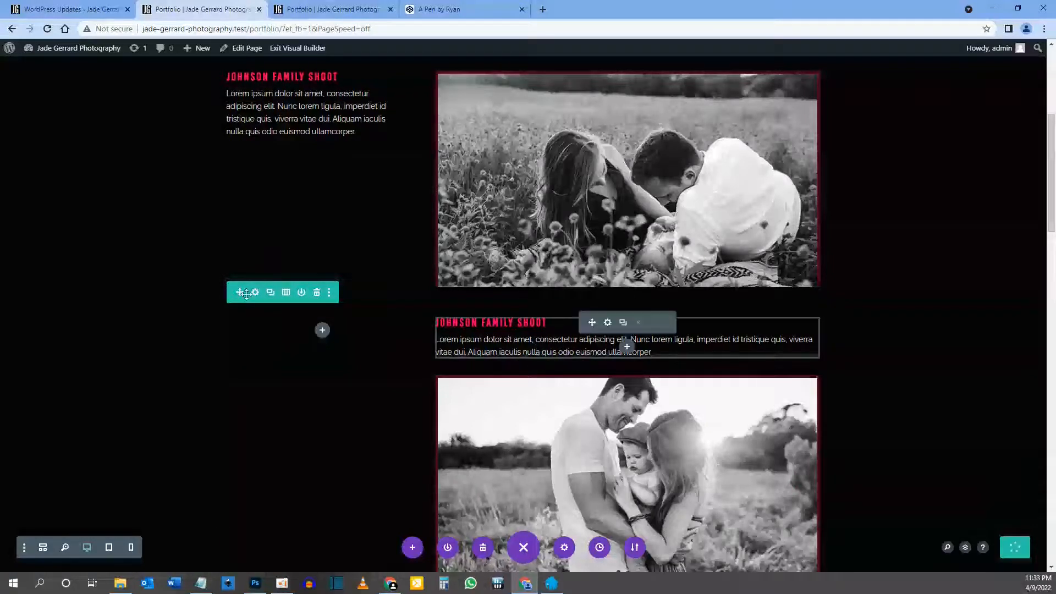
{"action": "left_click", "coordinate": [286, 293]}
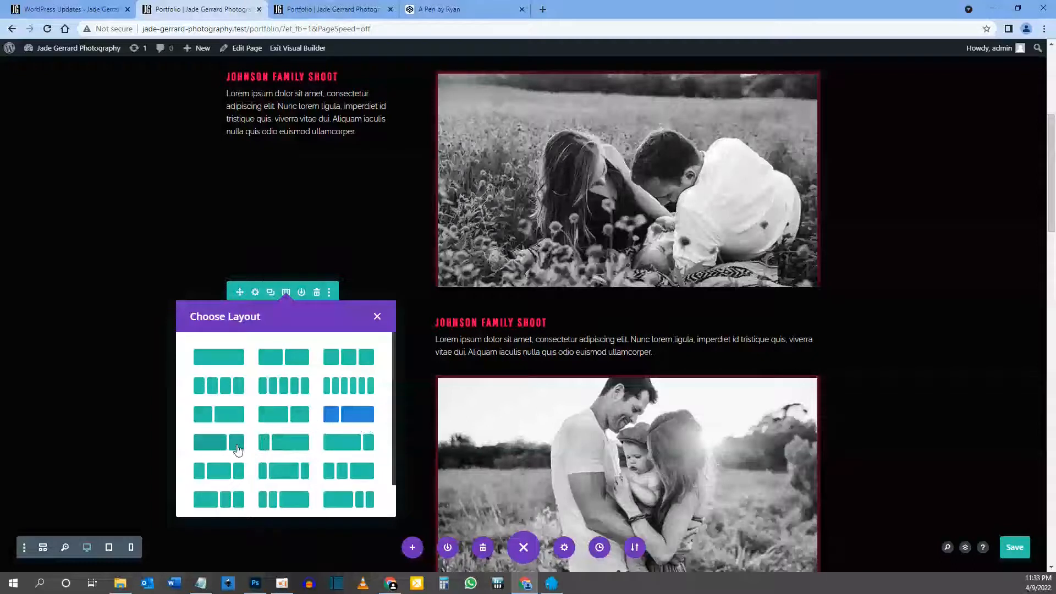
{"action": "left_click", "coordinate": [236, 444]}
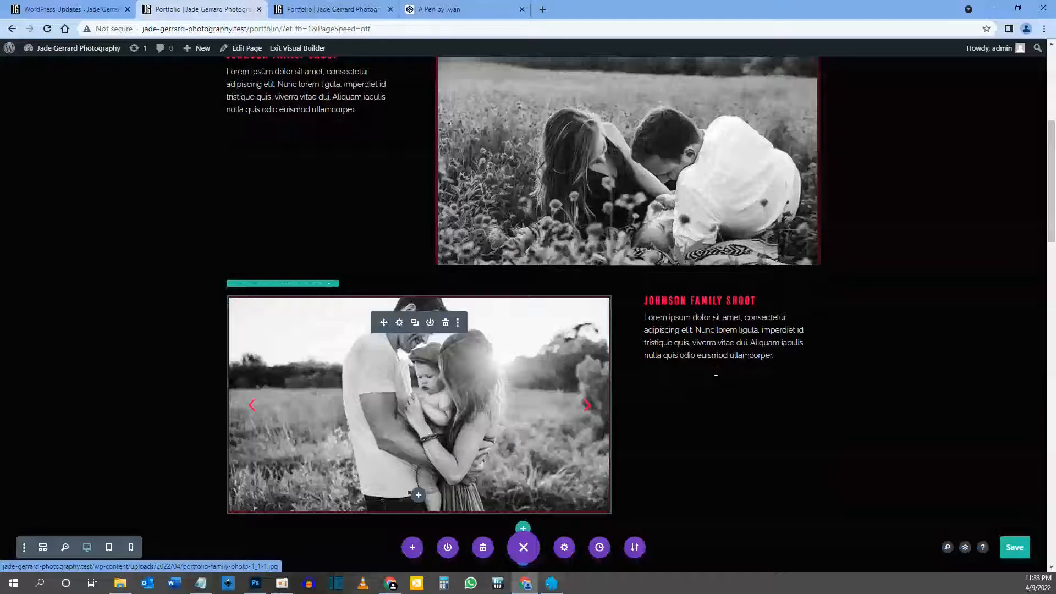
Examine the alternating text and gallery layout of the original and duplicated Johnson Family Shoot rows
{"action": "scroll", "coordinate": [759, 461], "scroll_direction": "up", "scroll_amount": 2}
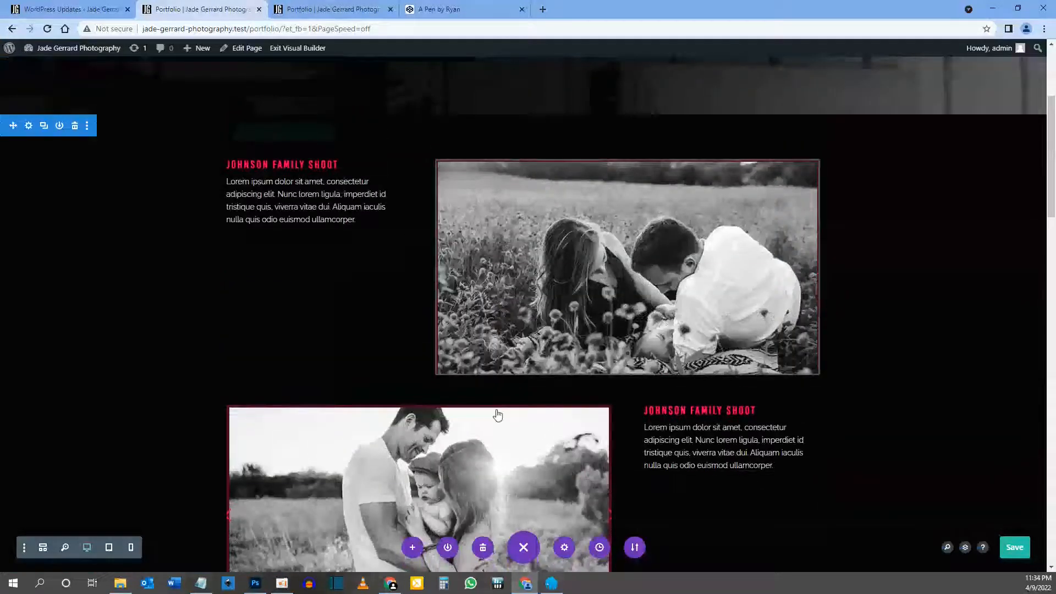
{"action": "scroll", "coordinate": [550, 272], "scroll_direction": "down", "scroll_amount": 2}
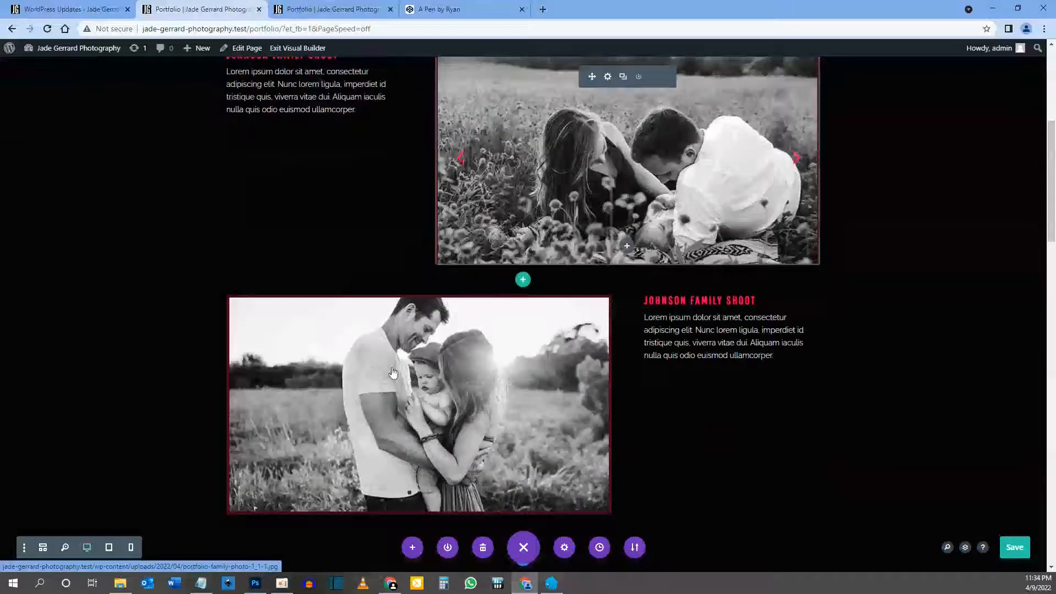
{"action": "scroll", "coordinate": [592, 429], "scroll_direction": "down", "scroll_amount": 2}
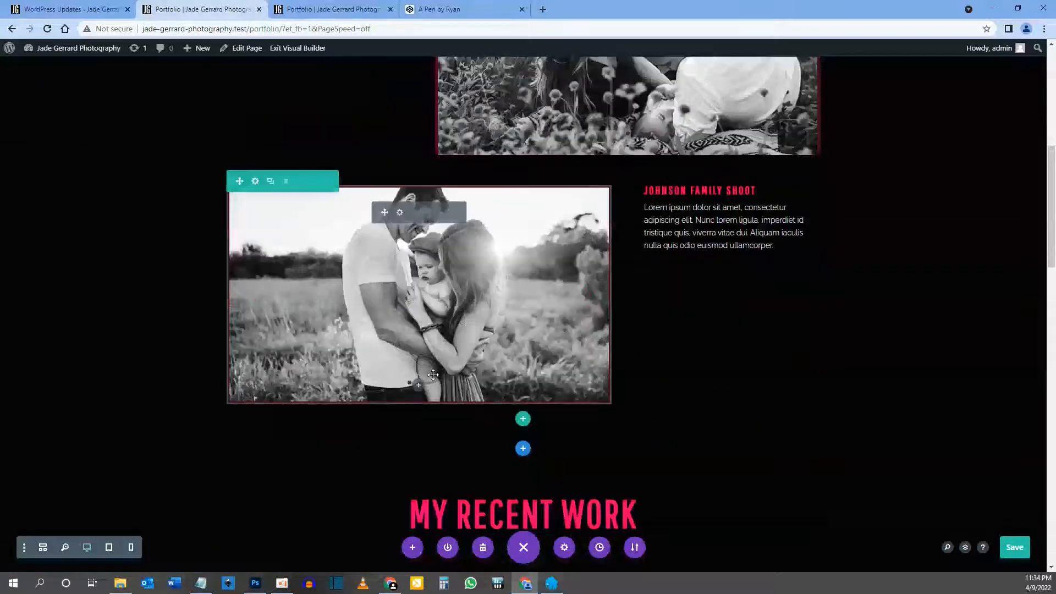
{"action": "scroll", "coordinate": [487, 467], "scroll_direction": "down", "scroll_amount": 2}
{"action": "scroll", "coordinate": [664, 400], "scroll_direction": "up", "scroll_amount": 8}
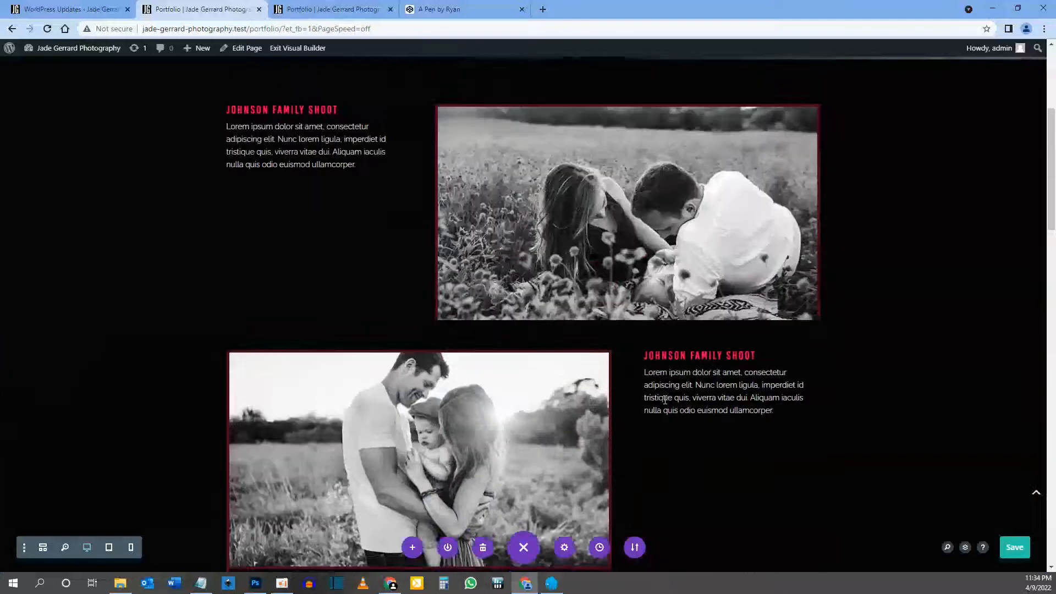
{"action": "scroll", "coordinate": [495, 330], "scroll_direction": "down", "scroll_amount": 5}
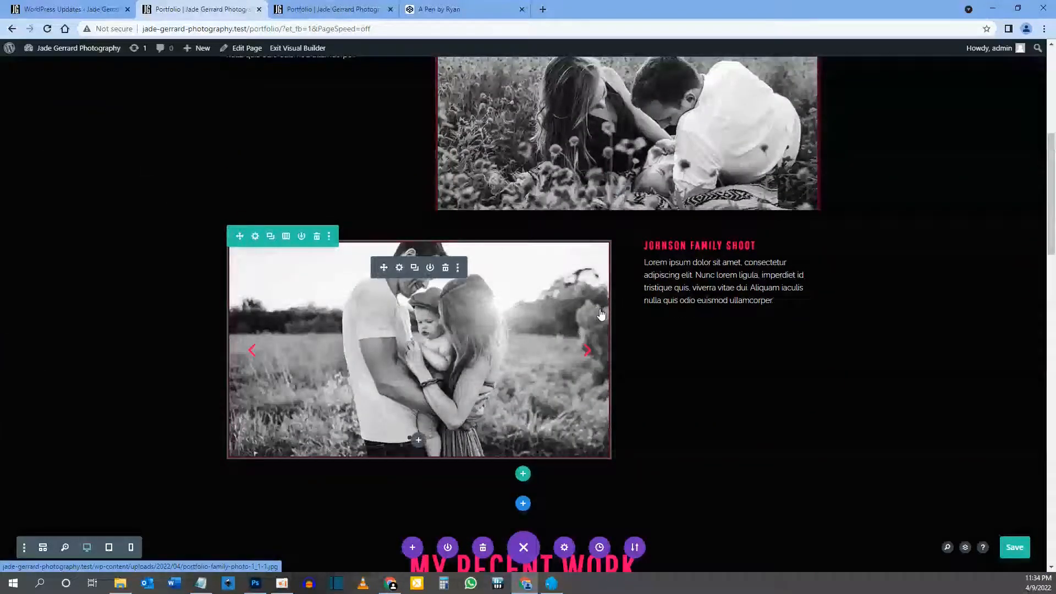
{"action": "scroll", "coordinate": [403, 229], "scroll_direction": "up", "scroll_amount": 2}
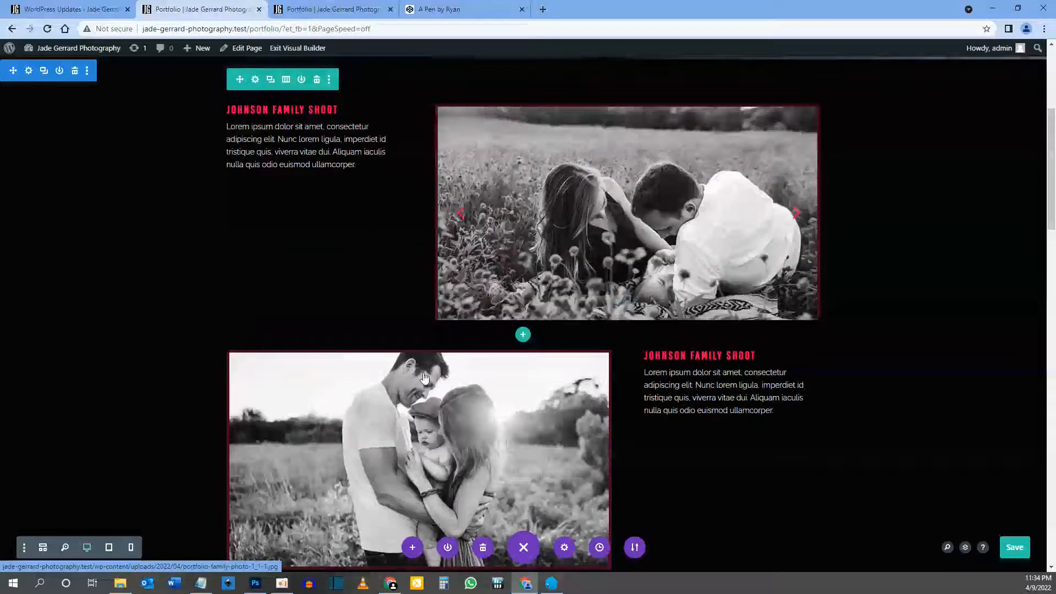
{"action": "scroll", "coordinate": [511, 350], "scroll_direction": "down", "scroll_amount": 2}
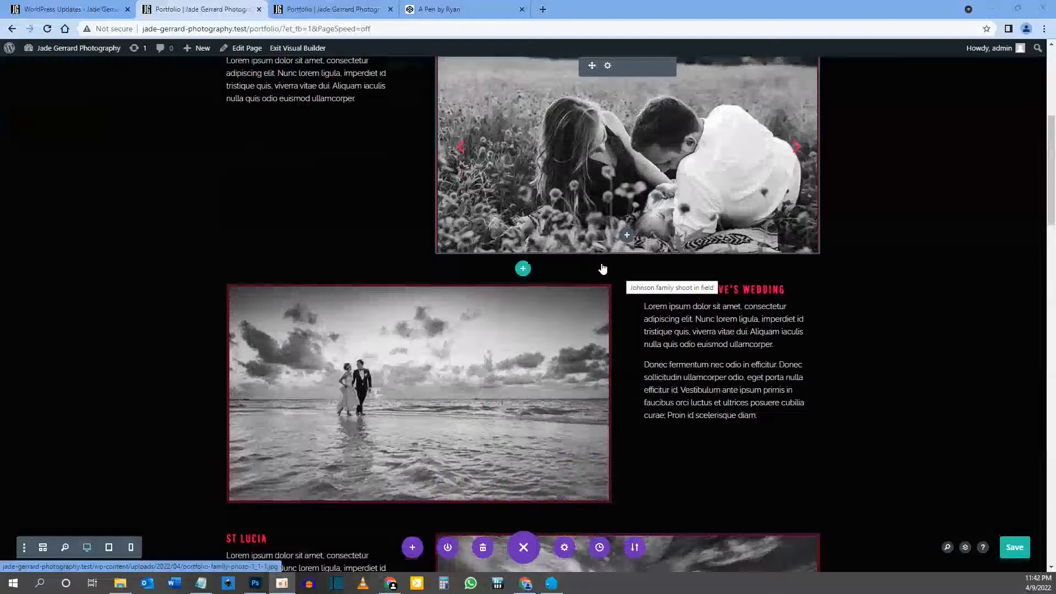
Examine the beach wedding and St Lucia gallery rows below the family shoot, including their text and alternating layout
{"action": "scroll", "coordinate": [584, 261], "scroll_direction": "down", "scroll_amount": 2}
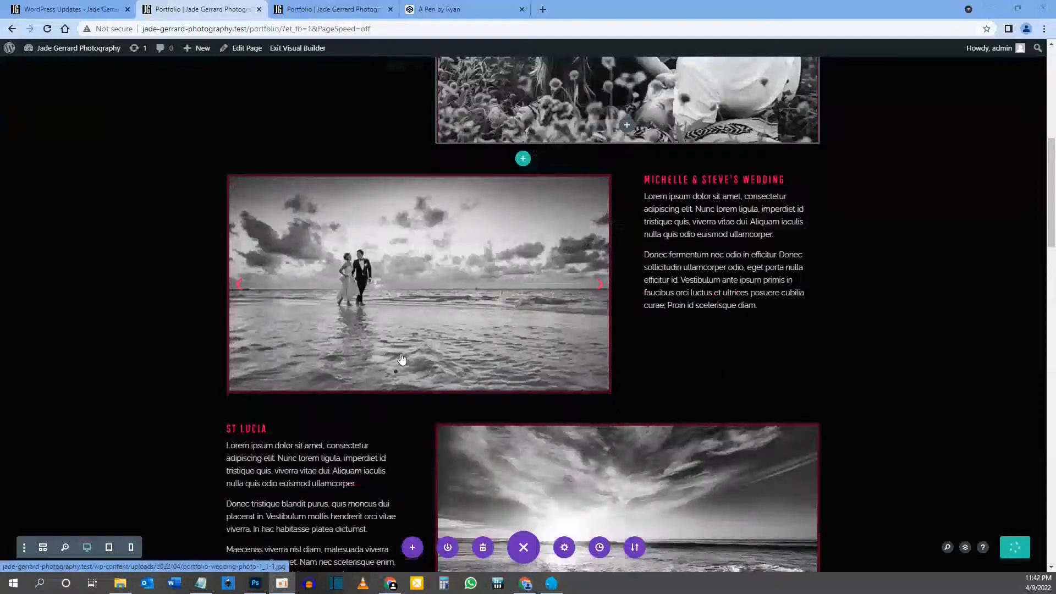
{"action": "scroll", "coordinate": [437, 319], "scroll_direction": "down", "scroll_amount": 4}
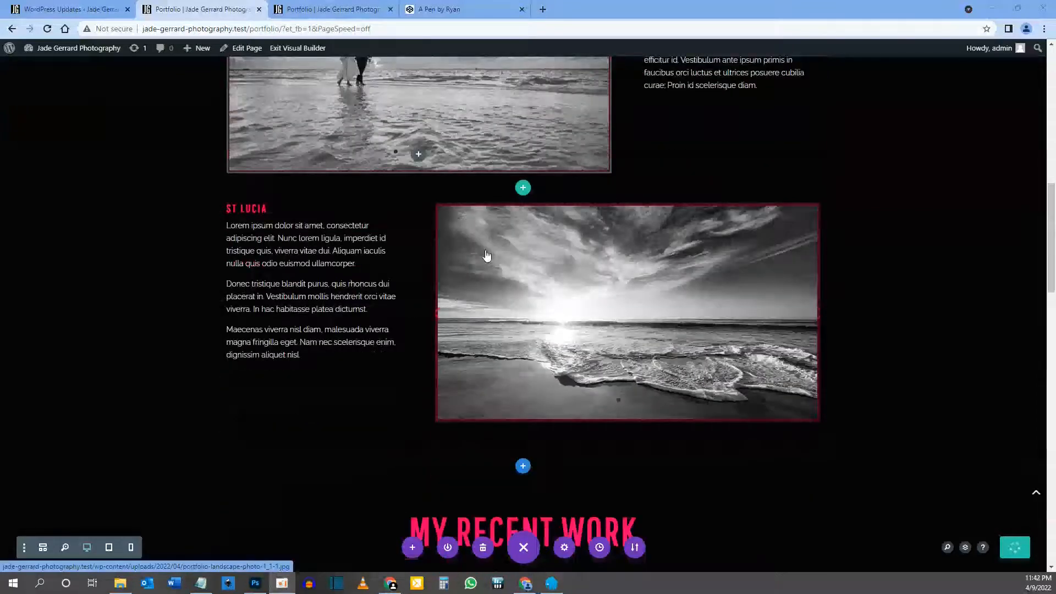
{"action": "scroll", "coordinate": [453, 266], "scroll_direction": "up", "scroll_amount": 3}
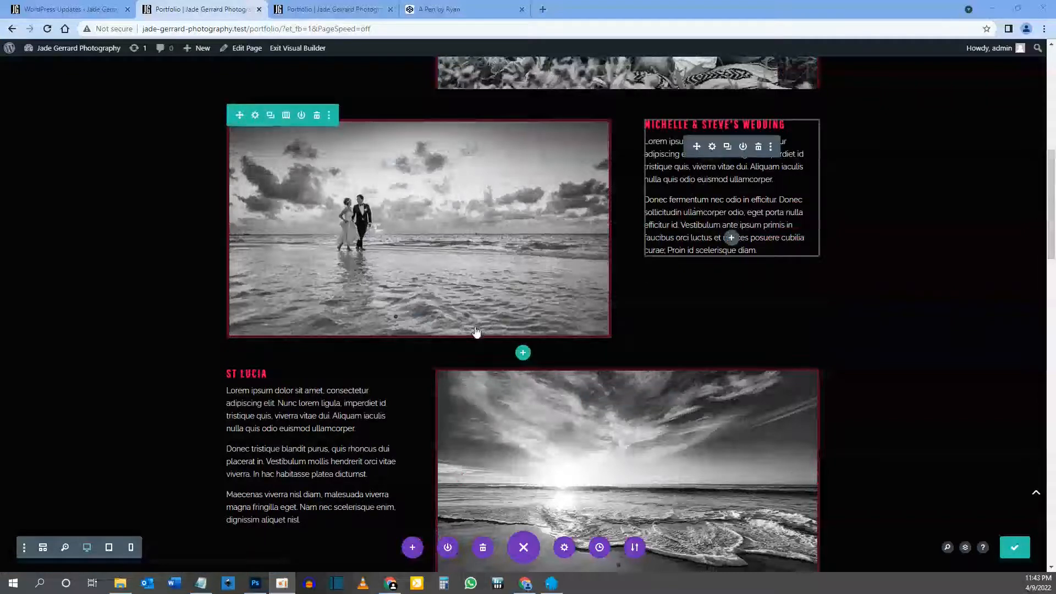
{"action": "scroll", "coordinate": [255, 354], "scroll_direction": "down", "scroll_amount": 1}
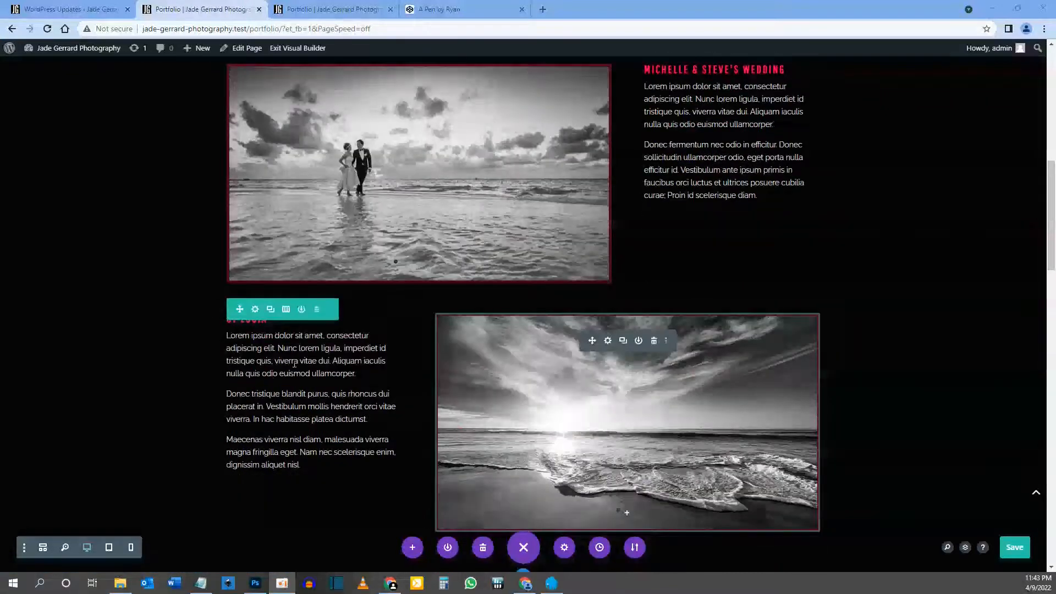
{"action": "scroll", "coordinate": [552, 290], "scroll_direction": "up", "scroll_amount": 7}
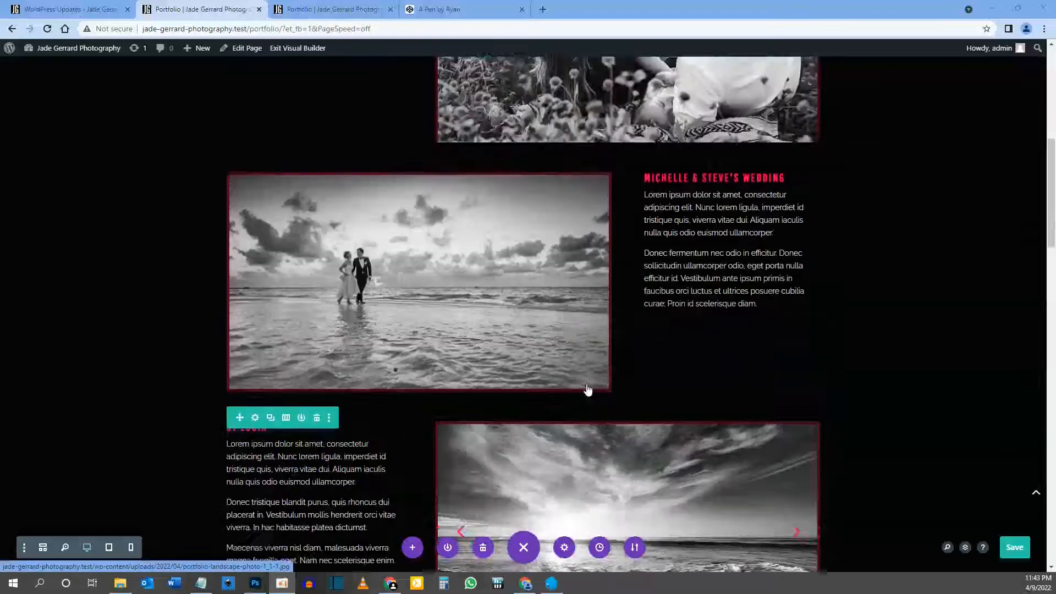
{"action": "scroll", "coordinate": [502, 282], "scroll_direction": "down", "scroll_amount": 2}
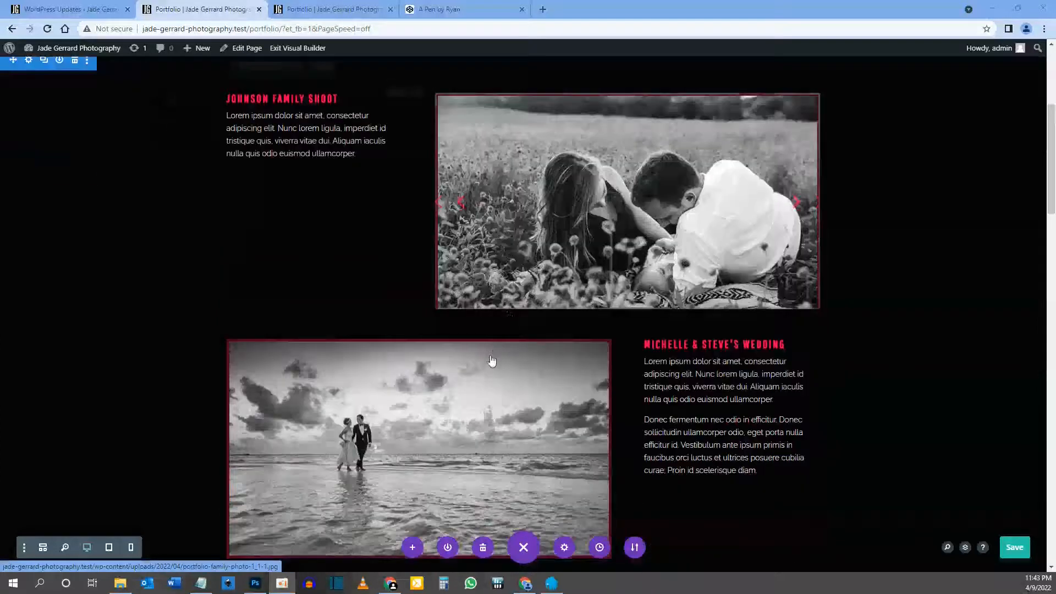
{"action": "scroll", "coordinate": [505, 352], "scroll_direction": "down", "scroll_amount": 4}
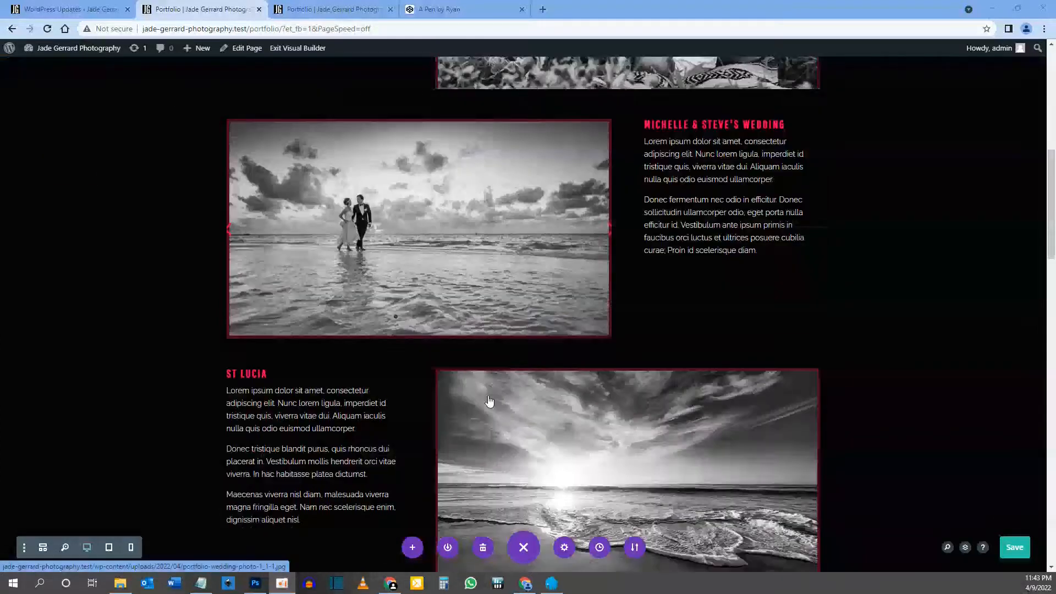
Set the Johnson Family Shoot row's top and bottom margins to 50px and compare the gaps between the gallery rows
{"action": "scroll", "coordinate": [454, 273], "scroll_direction": "up", "scroll_amount": 5}
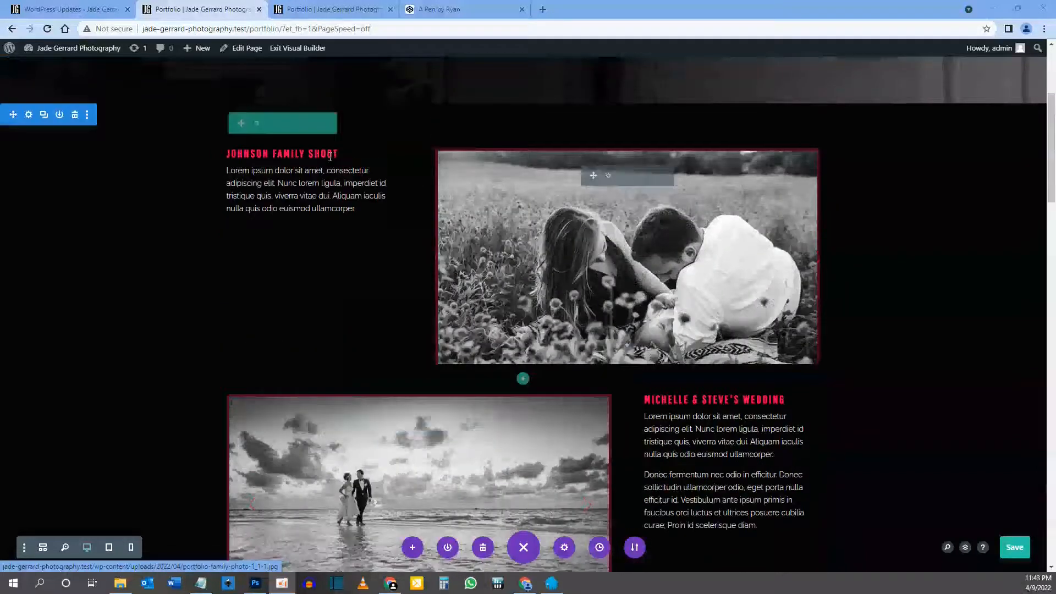
{"action": "mouse_move", "coordinate": [256, 129]}
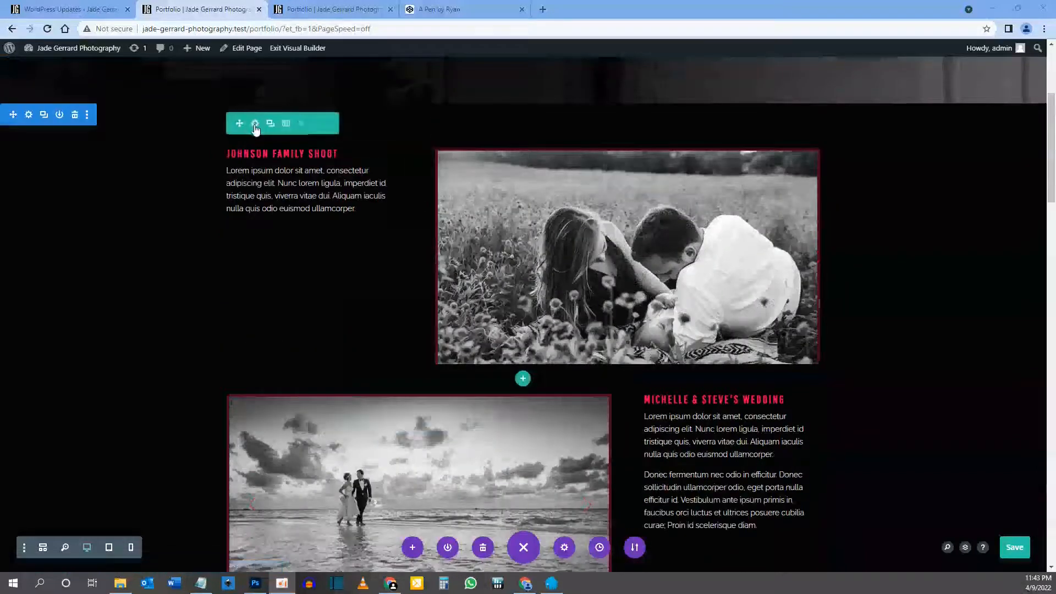
{"action": "left_click", "coordinate": [255, 123]}
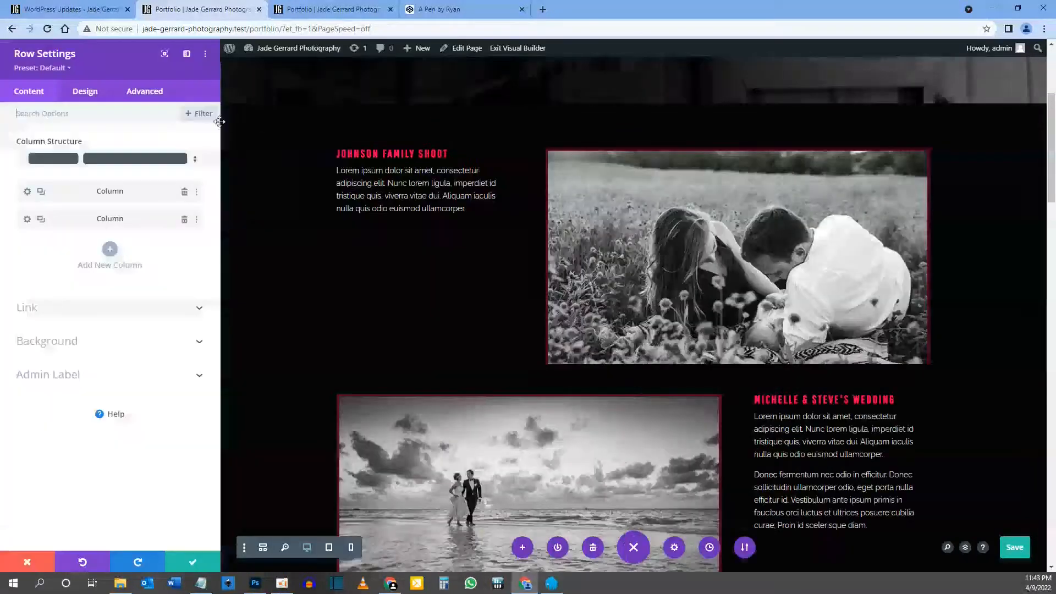
{"action": "left_click", "coordinate": [88, 91]}
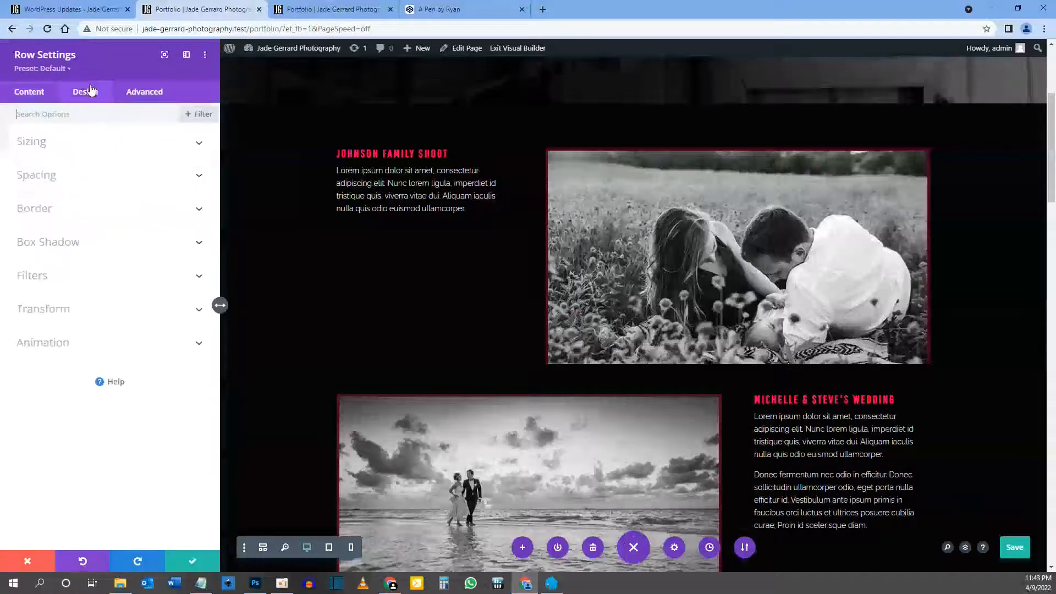
{"action": "left_click", "coordinate": [50, 176]}
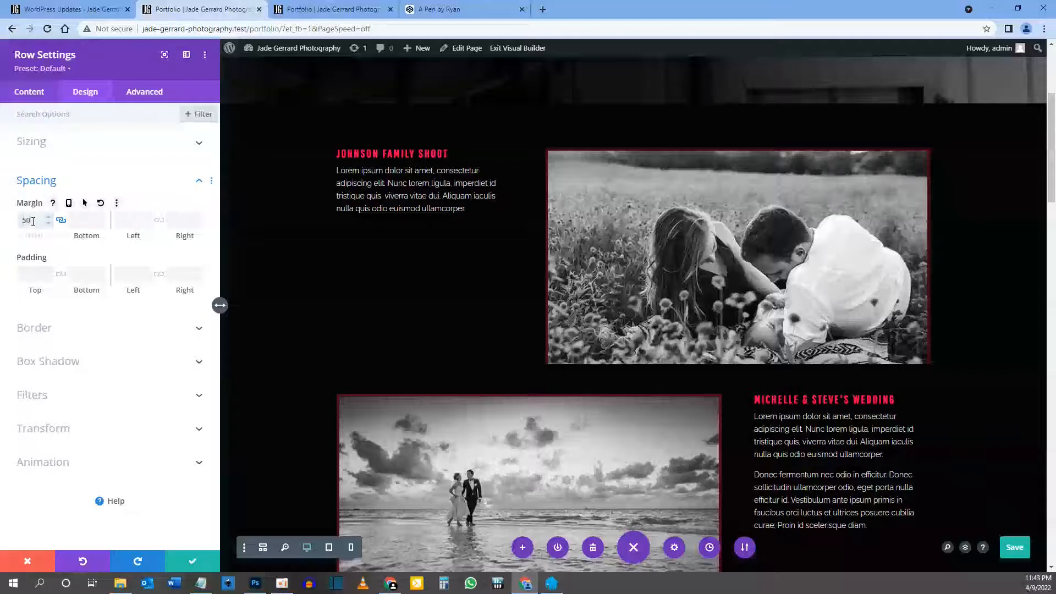
{"action": "type", "text": "px"}
{"action": "scroll", "coordinate": [504, 299], "scroll_direction": "down", "scroll_amount": 7}
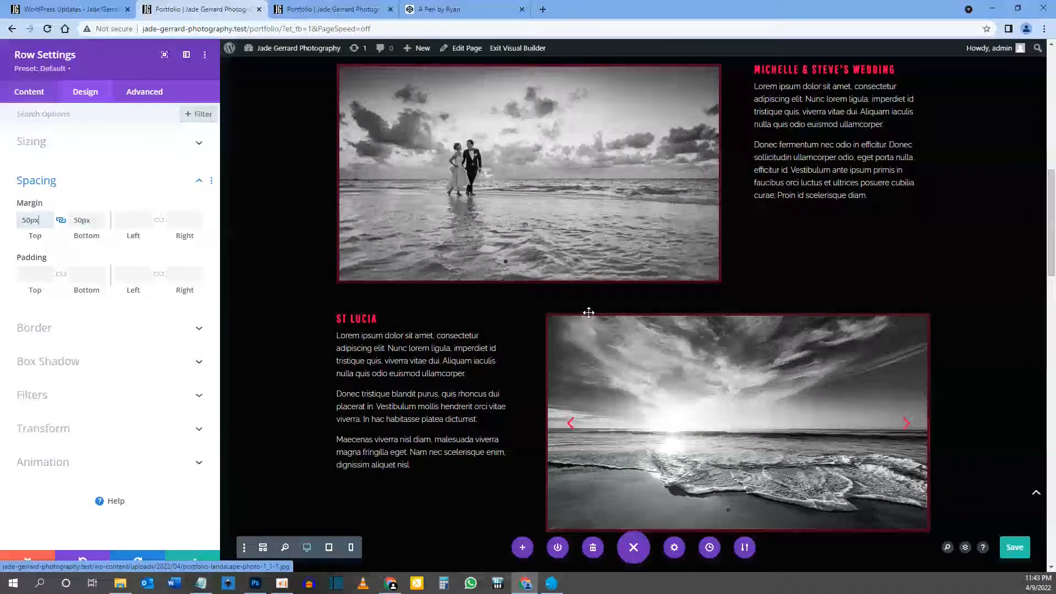
{"action": "scroll", "coordinate": [610, 358], "scroll_direction": "up", "scroll_amount": 6}
{"action": "scroll", "coordinate": [593, 322], "scroll_direction": "down", "scroll_amount": 3}
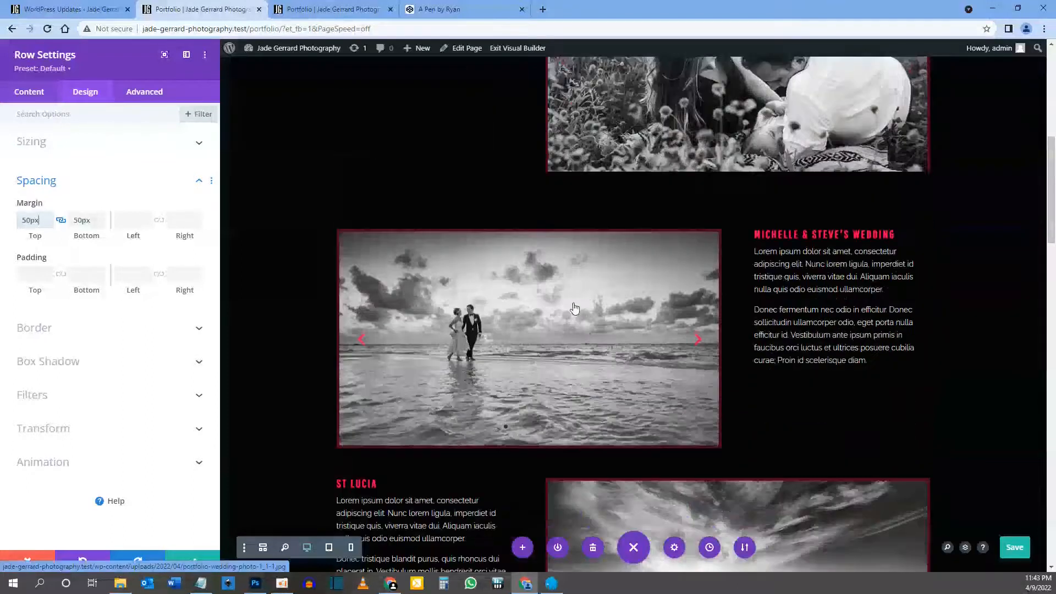
{"action": "scroll", "coordinate": [577, 288], "scroll_direction": "down", "scroll_amount": 3}
{"action": "scroll", "coordinate": [538, 330], "scroll_direction": "up", "scroll_amount": 5}
{"action": "scroll", "coordinate": [538, 326], "scroll_direction": "up", "scroll_amount": 1}
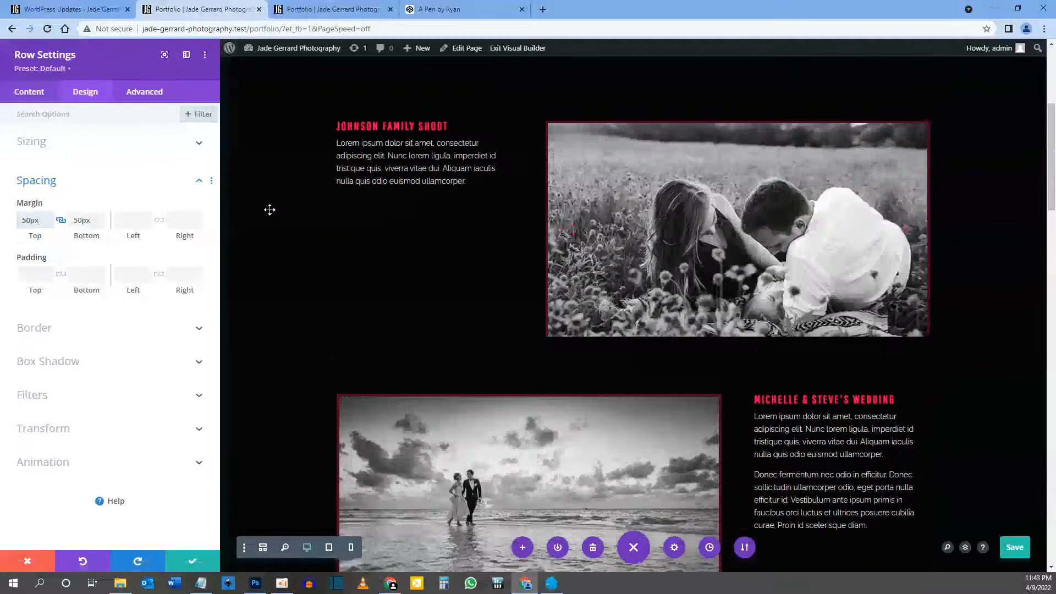
Extend the 50px top and bottom margin to all rows throughout this section, then save the row settings and the page
{"action": "right_click", "coordinate": [27, 203]}
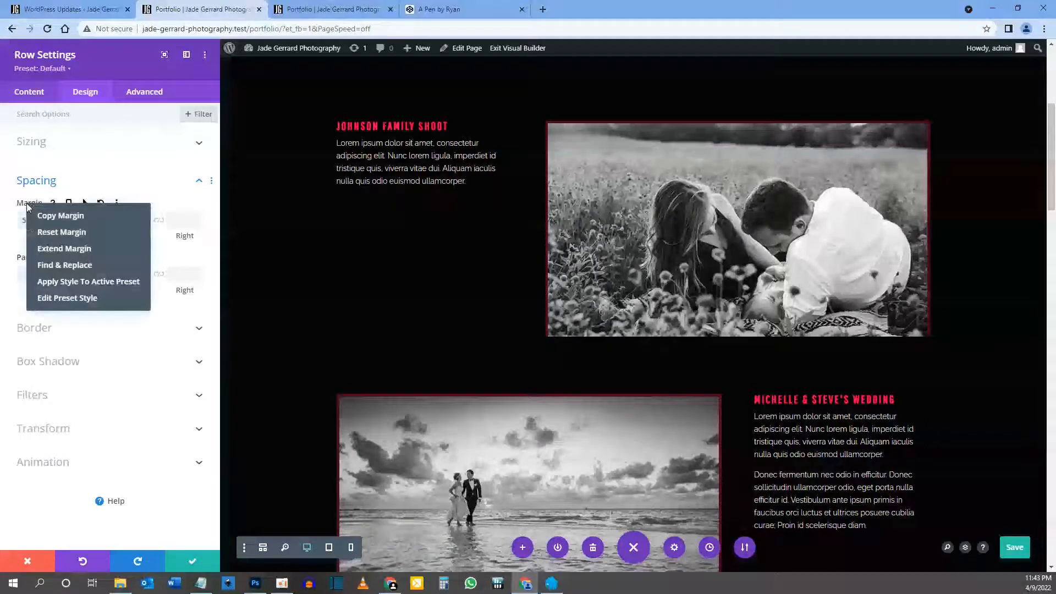
{"action": "left_click", "coordinate": [62, 249]}
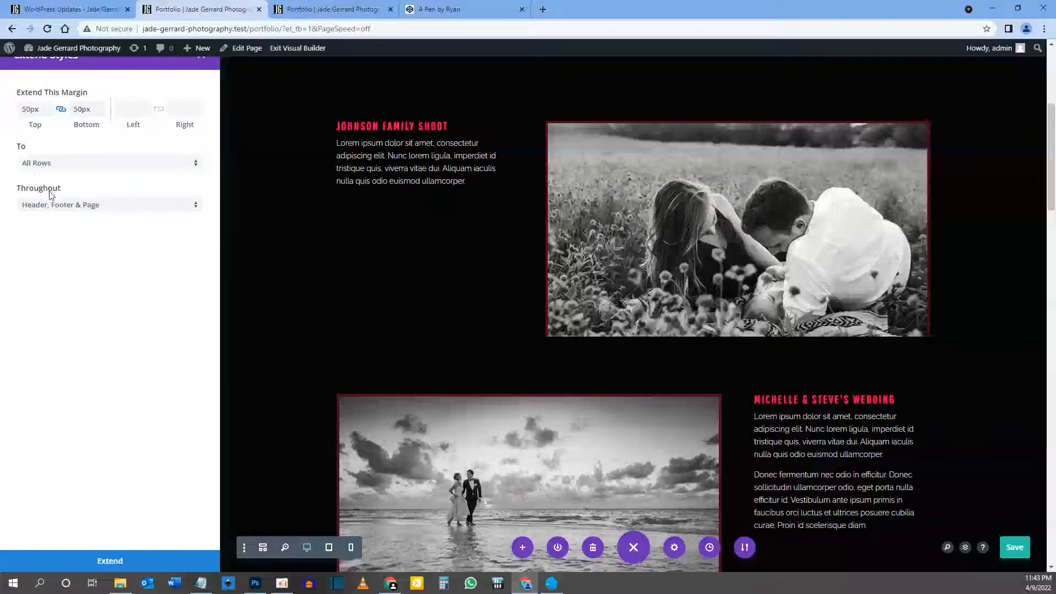
{"action": "left_click", "coordinate": [61, 213]}
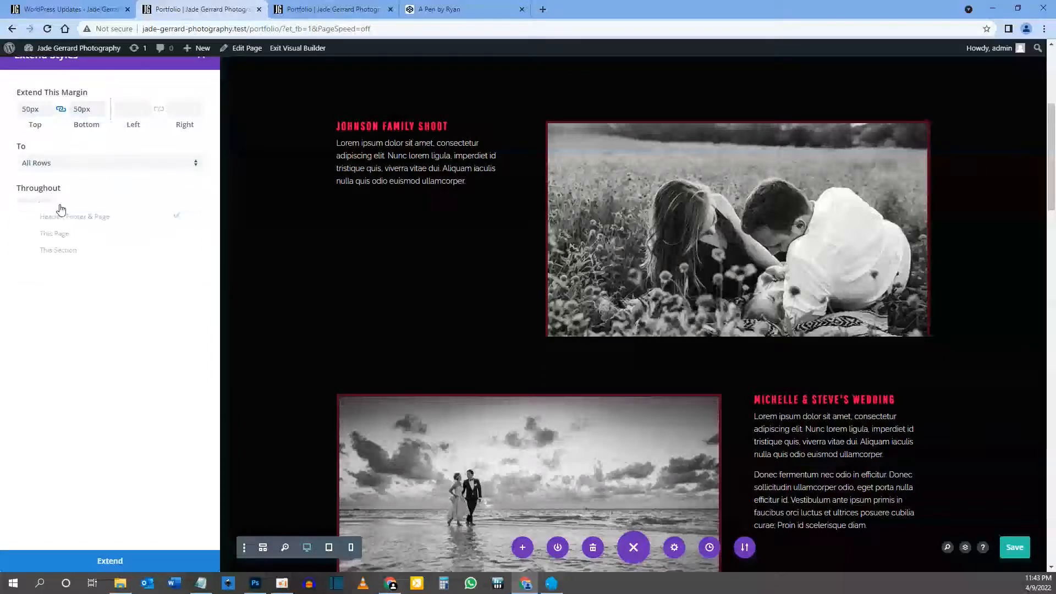
{"action": "left_click", "coordinate": [61, 253]}
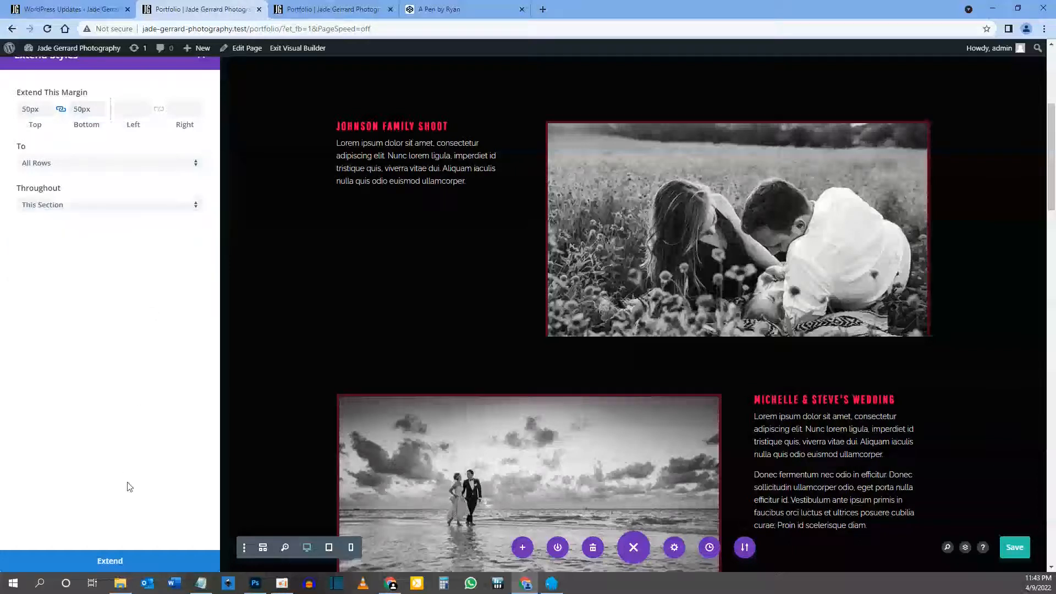
{"action": "left_click", "coordinate": [110, 564]}
{"action": "scroll", "coordinate": [364, 482], "scroll_direction": "down", "scroll_amount": 3}
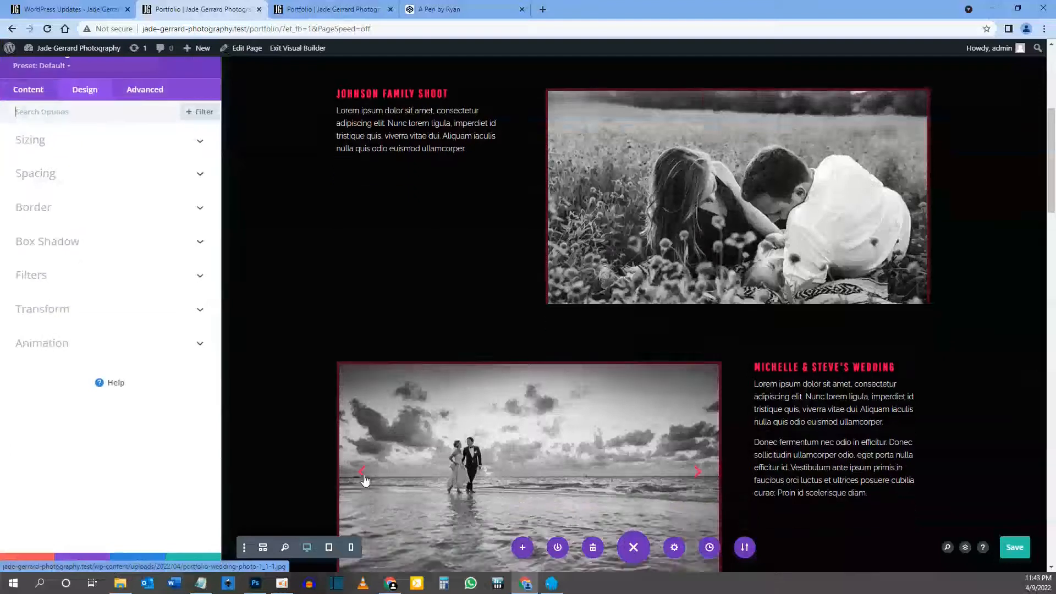
{"action": "scroll", "coordinate": [660, 363], "scroll_direction": "down", "scroll_amount": 4}
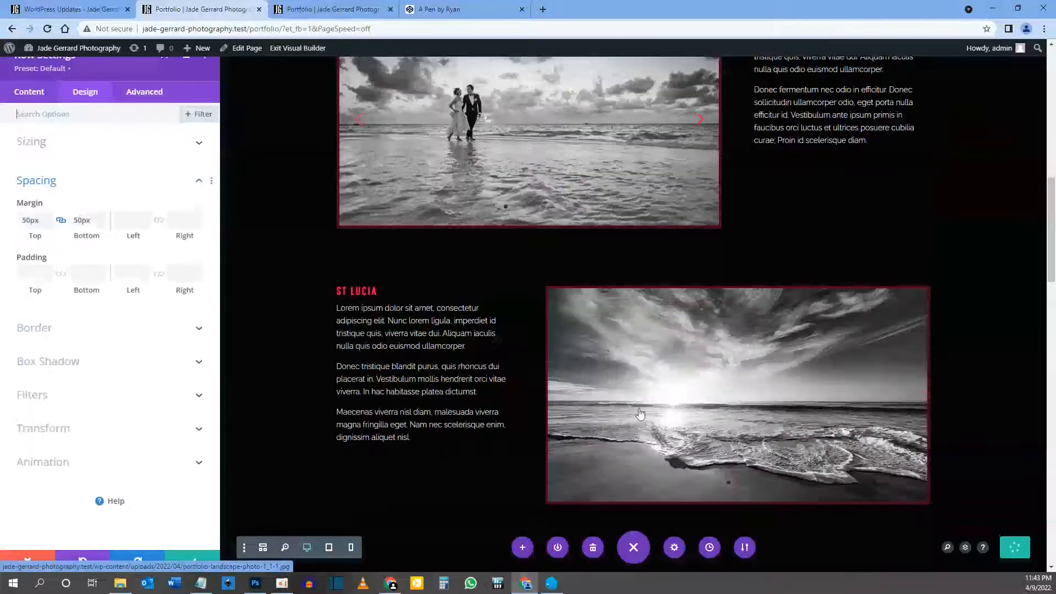
{"action": "scroll", "coordinate": [654, 380], "scroll_direction": "up", "scroll_amount": 3}
{"action": "scroll", "coordinate": [652, 334], "scroll_direction": "up", "scroll_amount": 7}
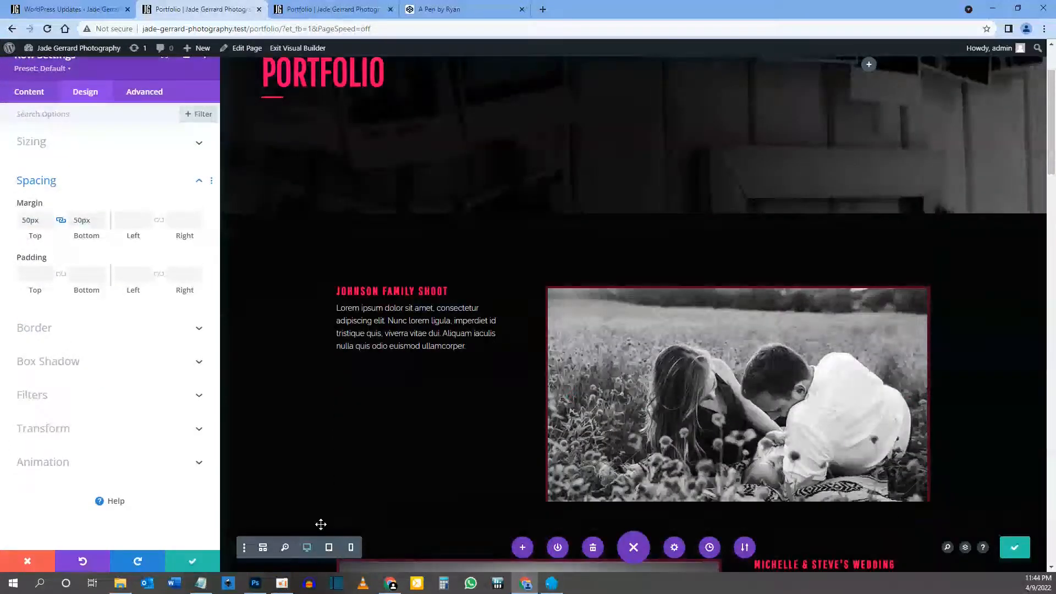
{"action": "left_click", "coordinate": [188, 560]}
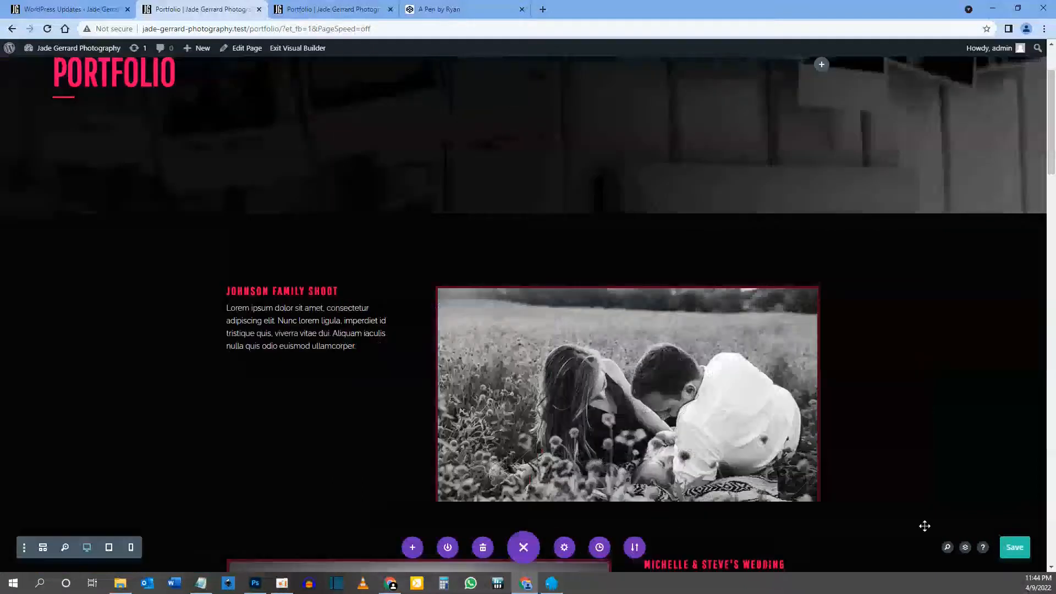
{"action": "left_click", "coordinate": [1013, 550]}
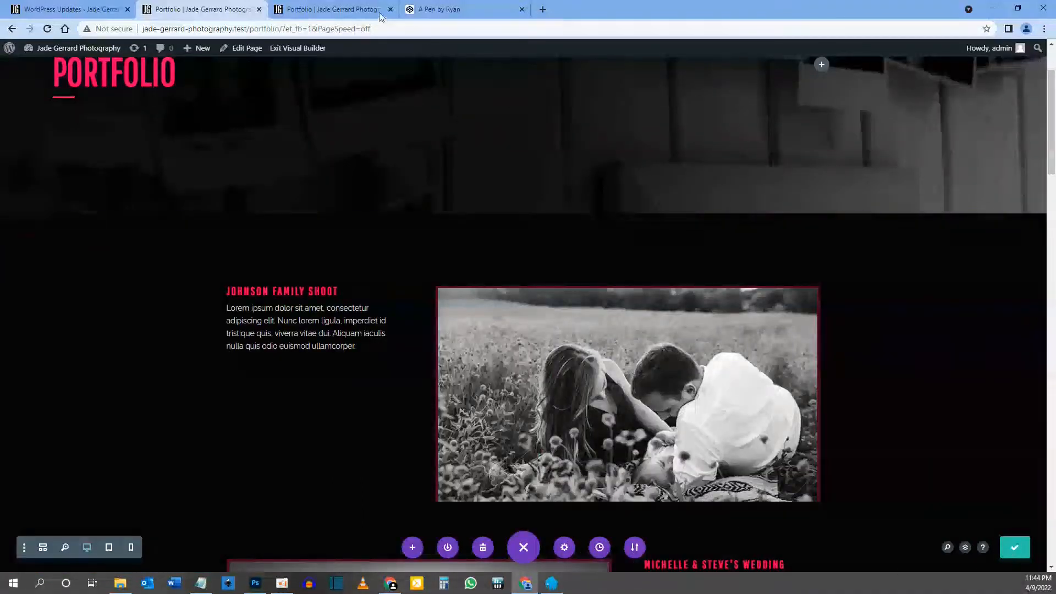
Reload the live Portfolio page and examine the spacing between the family, beach wedding and St Lucia gallery rows
{"action": "left_click", "coordinate": [361, 9]}
{"action": "left_click", "coordinate": [441, 294]}
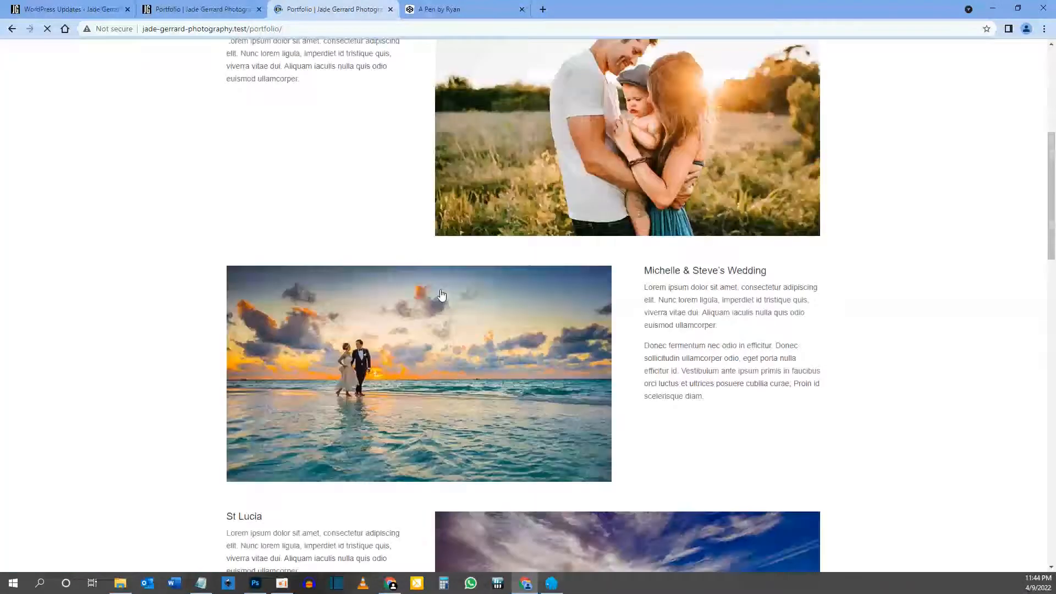
{"action": "scroll", "coordinate": [693, 189], "scroll_direction": "down", "scroll_amount": 5}
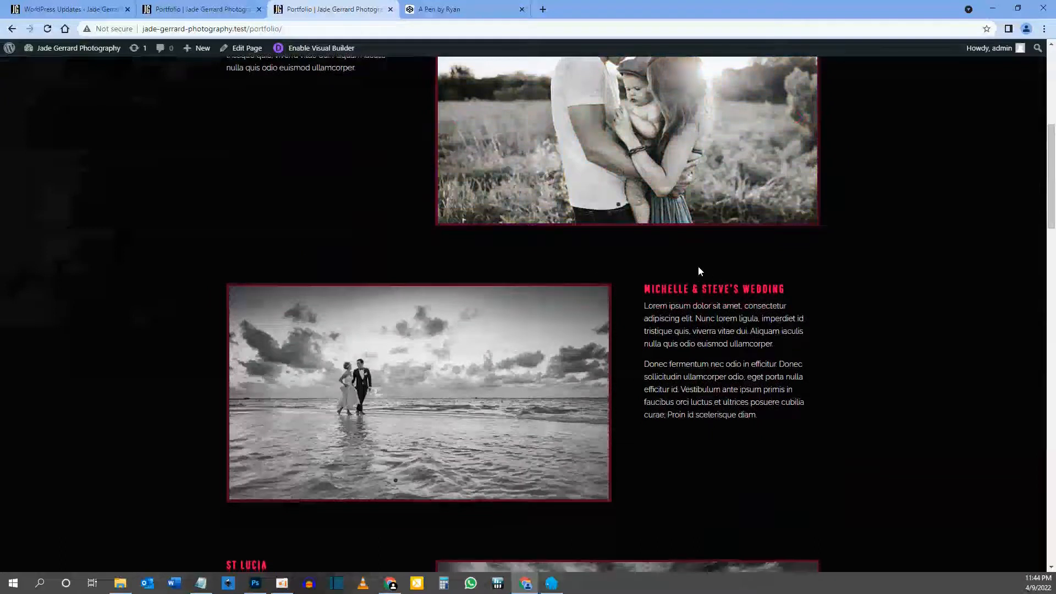
{"action": "scroll", "coordinate": [486, 243], "scroll_direction": "down", "scroll_amount": 3}
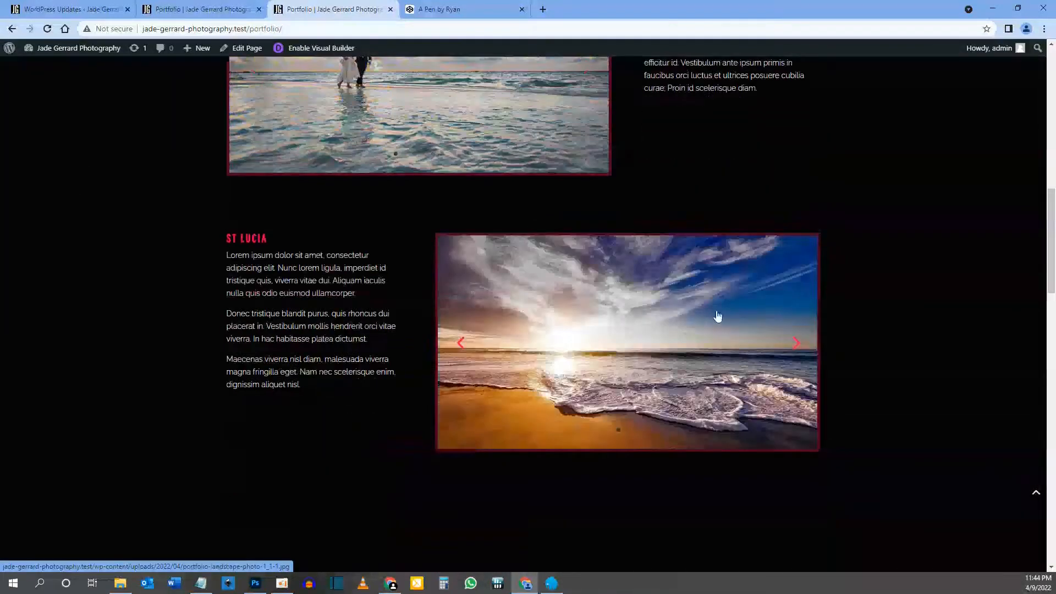
{"action": "scroll", "coordinate": [717, 316], "scroll_direction": "down", "scroll_amount": 2}
{"action": "scroll", "coordinate": [665, 297], "scroll_direction": "up", "scroll_amount": 7}
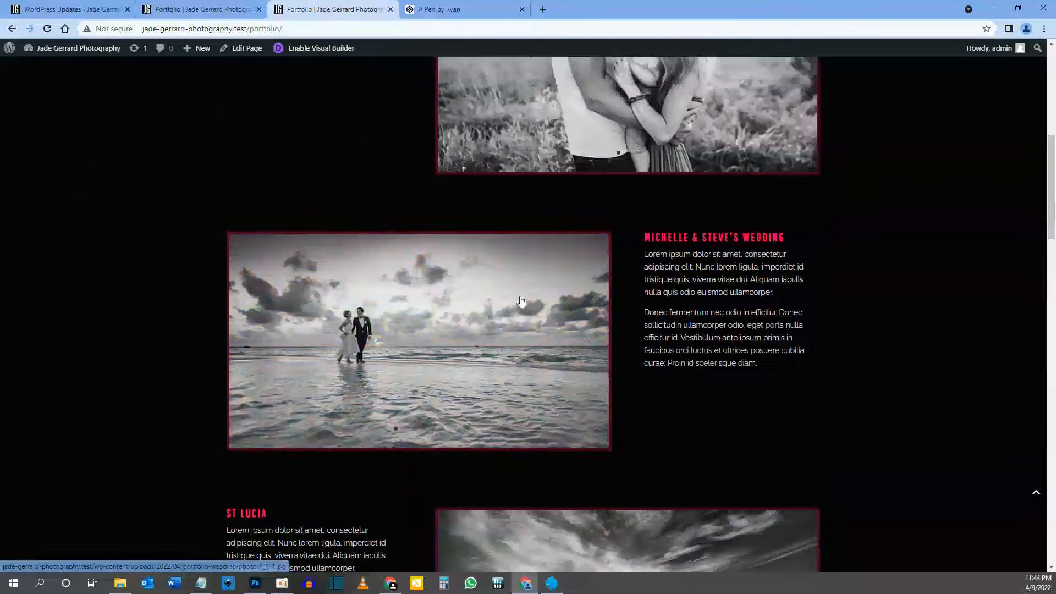
{"action": "scroll", "coordinate": [412, 288], "scroll_direction": "up", "scroll_amount": 5}
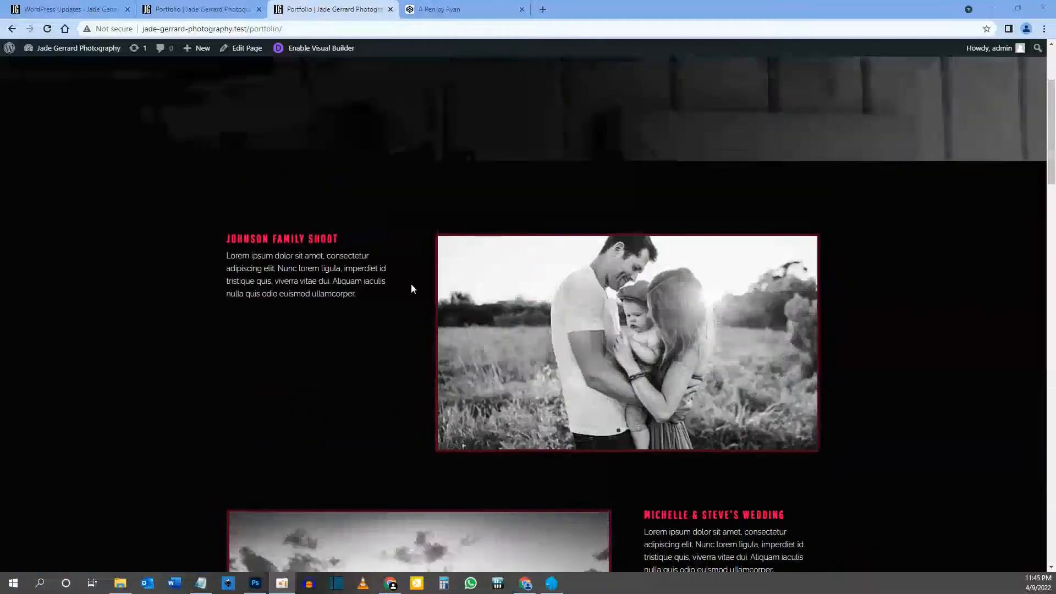
Examine the sections below the galleries on the live page, from My Recent Work and What I Do down to About Me
{"action": "scroll", "coordinate": [413, 288], "scroll_direction": "down", "scroll_amount": 16}
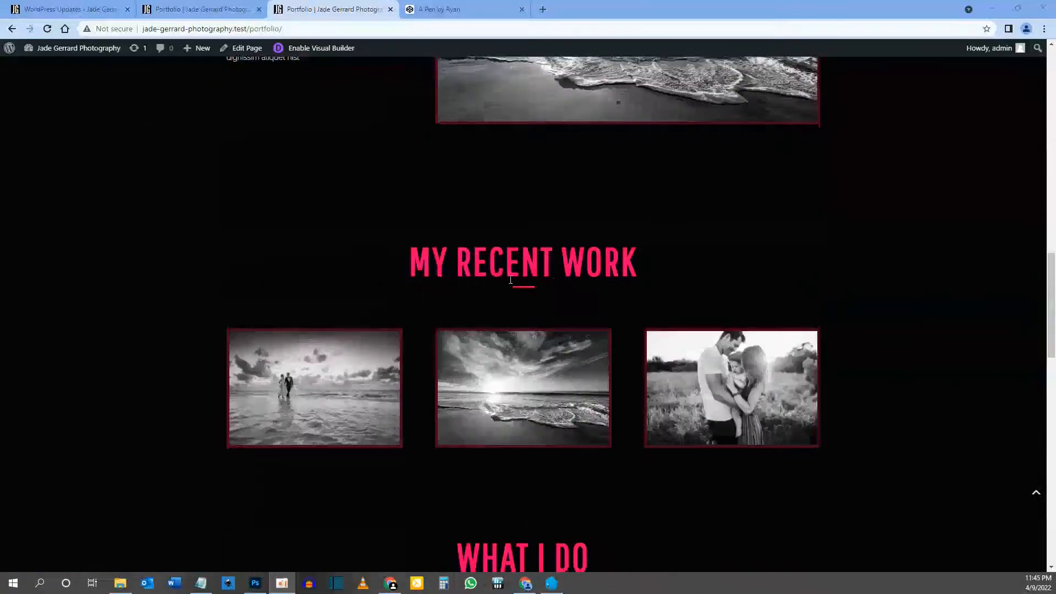
{"action": "scroll", "coordinate": [485, 313], "scroll_direction": "down", "scroll_amount": 5}
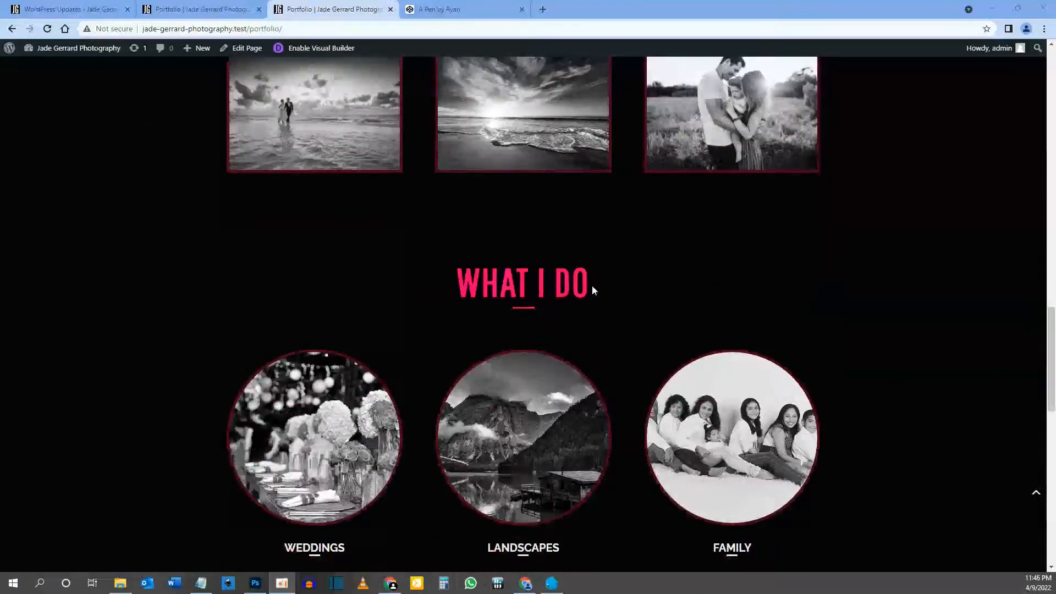
{"action": "scroll", "coordinate": [536, 300], "scroll_direction": "down", "scroll_amount": 6}
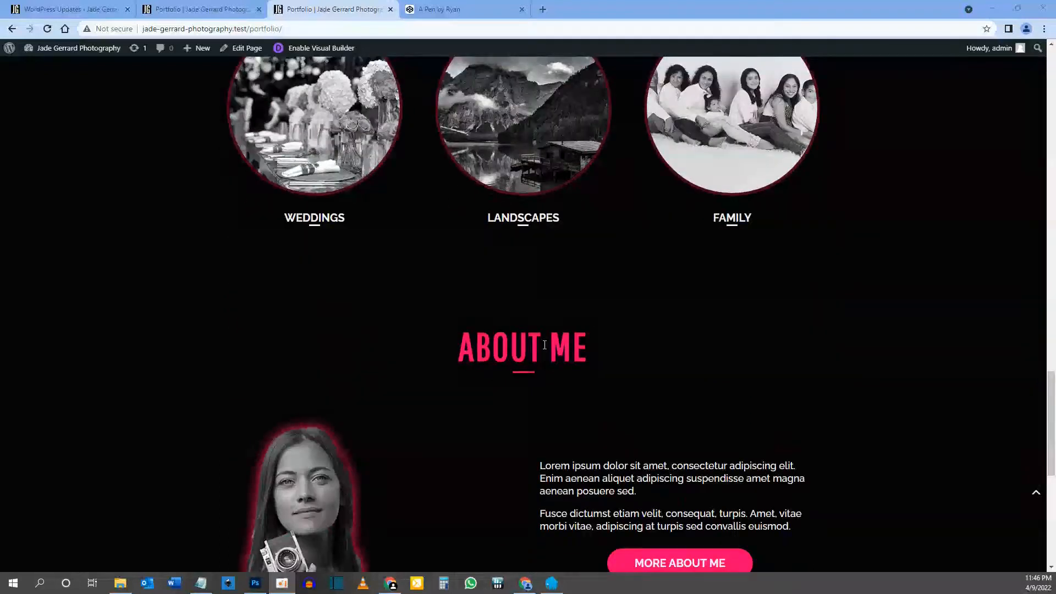
{"action": "scroll", "coordinate": [516, 310], "scroll_direction": "down", "scroll_amount": 2}
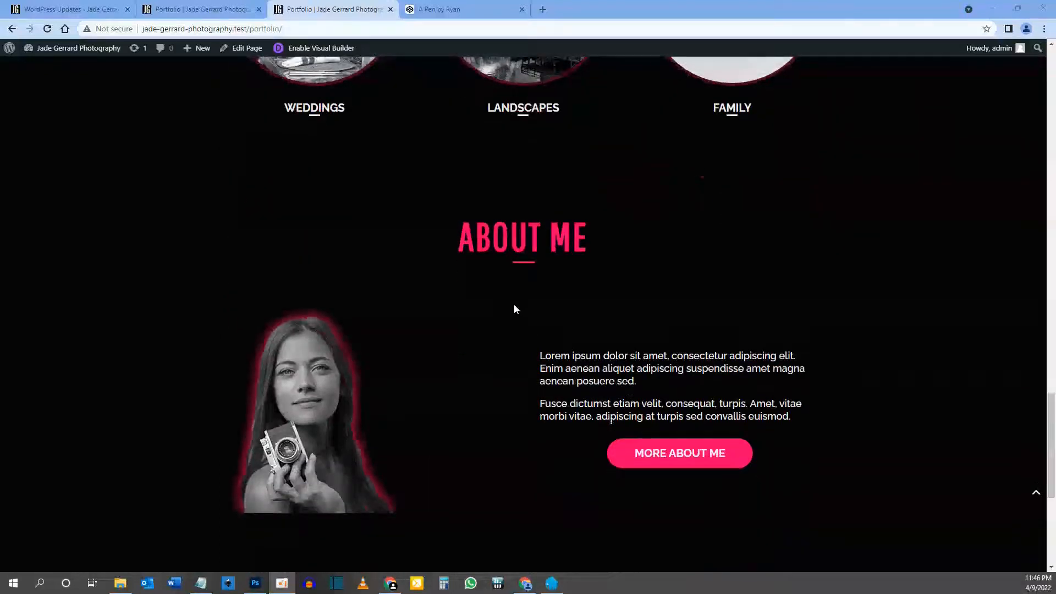
{"action": "scroll", "coordinate": [513, 304], "scroll_direction": "up", "scroll_amount": 20}
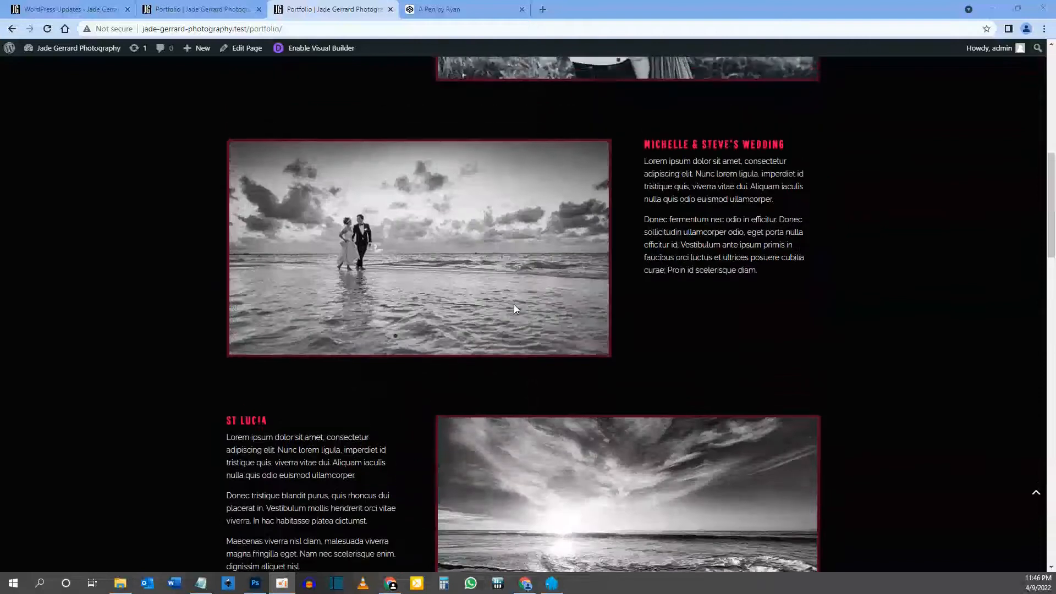
{"action": "scroll", "coordinate": [513, 309], "scroll_direction": "up", "scroll_amount": 5}
{"action": "scroll", "coordinate": [566, 363], "scroll_direction": "down", "scroll_amount": 15}
{"action": "scroll", "coordinate": [568, 365], "scroll_direction": "down", "scroll_amount": 10}
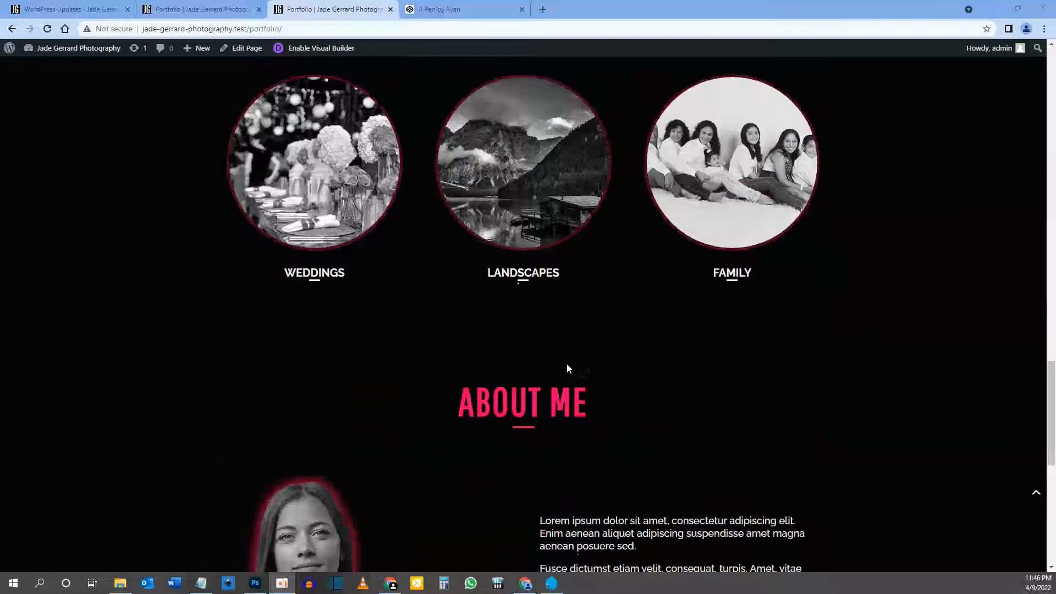
{"action": "scroll", "coordinate": [567, 364], "scroll_direction": "down", "scroll_amount": 3}
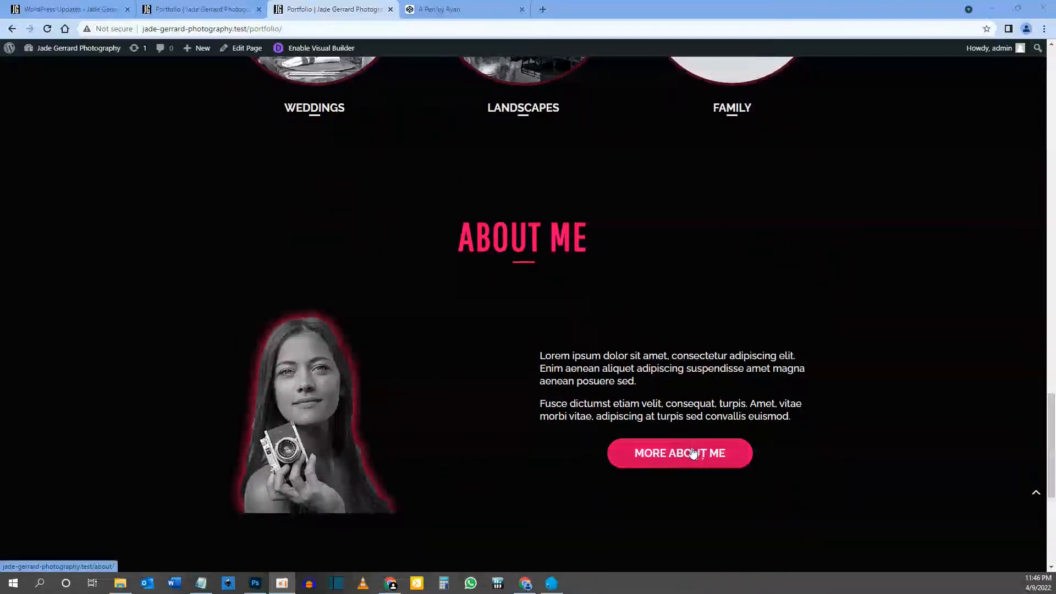
{"action": "scroll", "coordinate": [408, 181], "scroll_direction": "up", "scroll_amount": 5}
Delete the My Recent Work and What I Do sections from the Portfolio page in the builder and save the page
{"action": "left_click", "coordinate": [209, 7]}
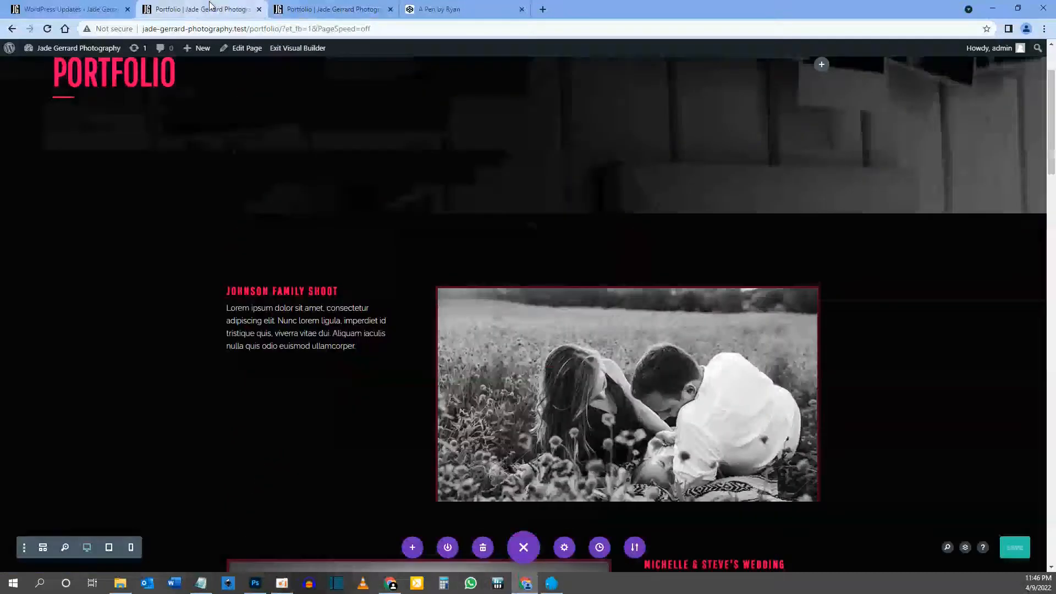
{"action": "scroll", "coordinate": [377, 241], "scroll_direction": "down", "scroll_amount": 10}
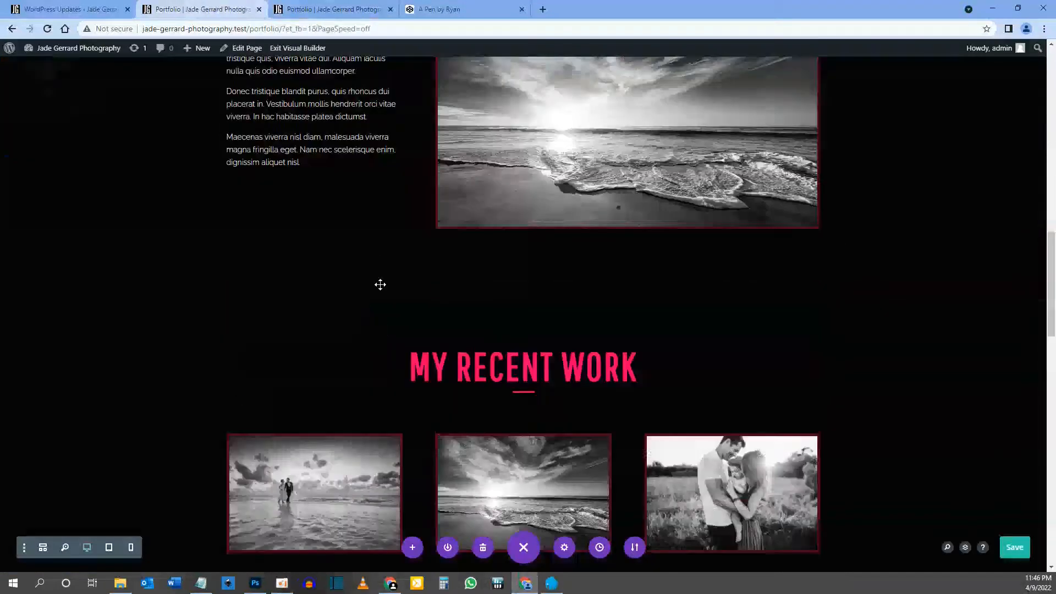
{"action": "mouse_move", "coordinate": [96, 327]}
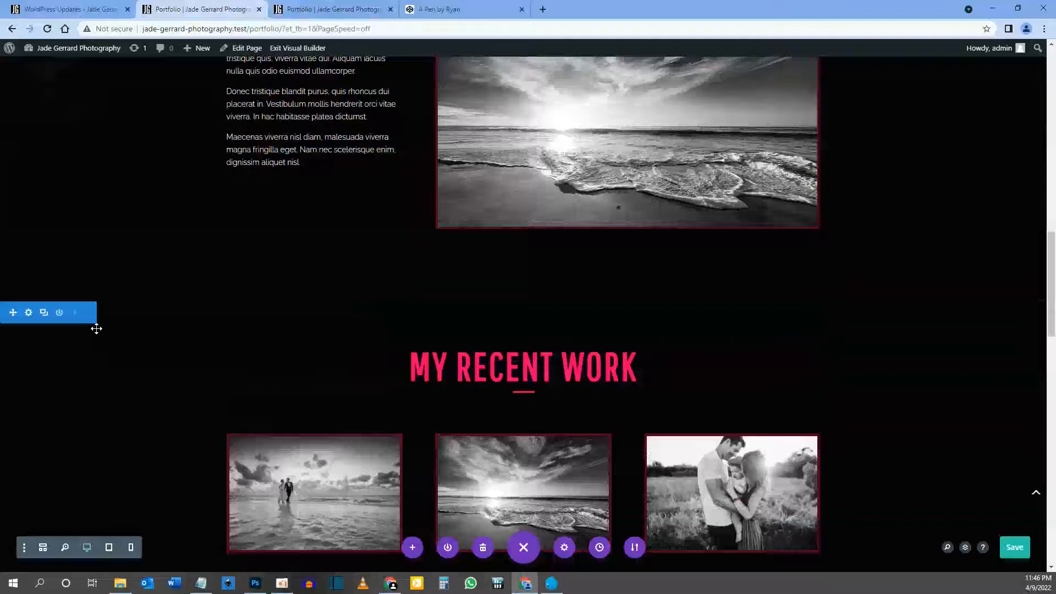
{"action": "left_click", "coordinate": [75, 315]}
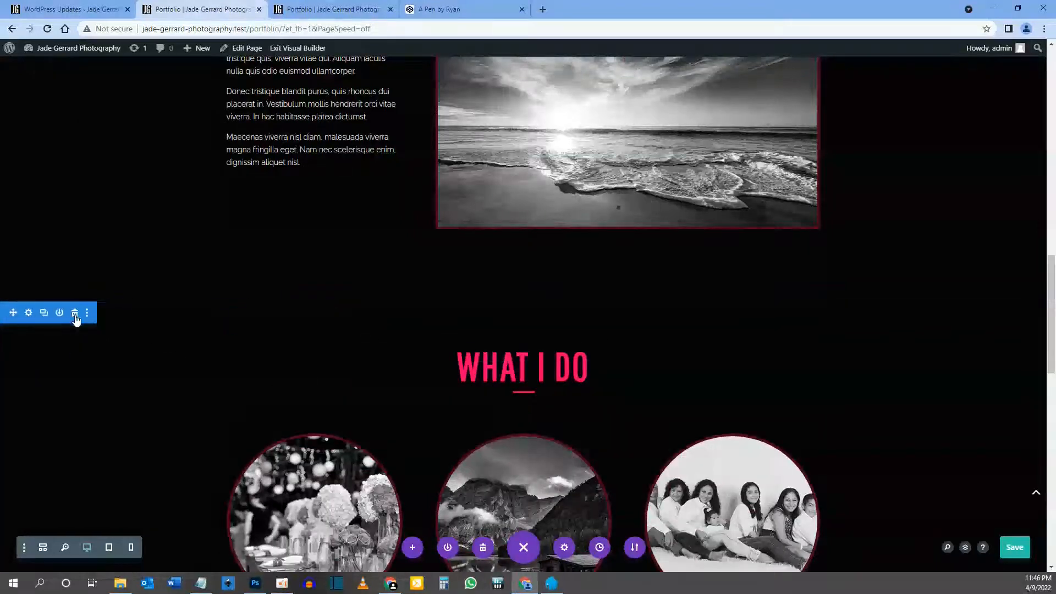
{"action": "left_click", "coordinate": [76, 316]}
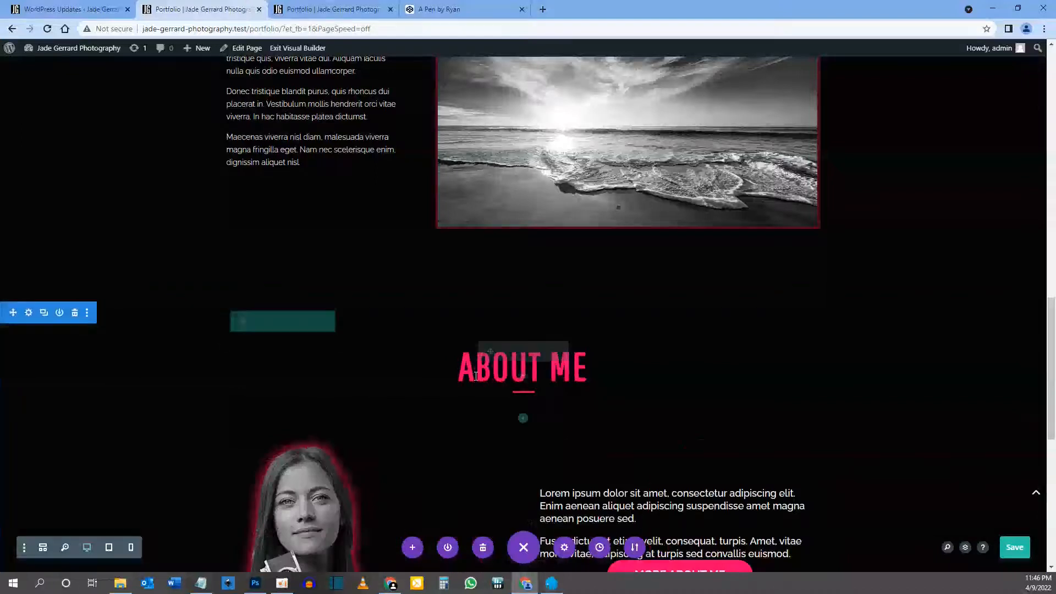
{"action": "scroll", "coordinate": [473, 375], "scroll_direction": "down", "scroll_amount": 8}
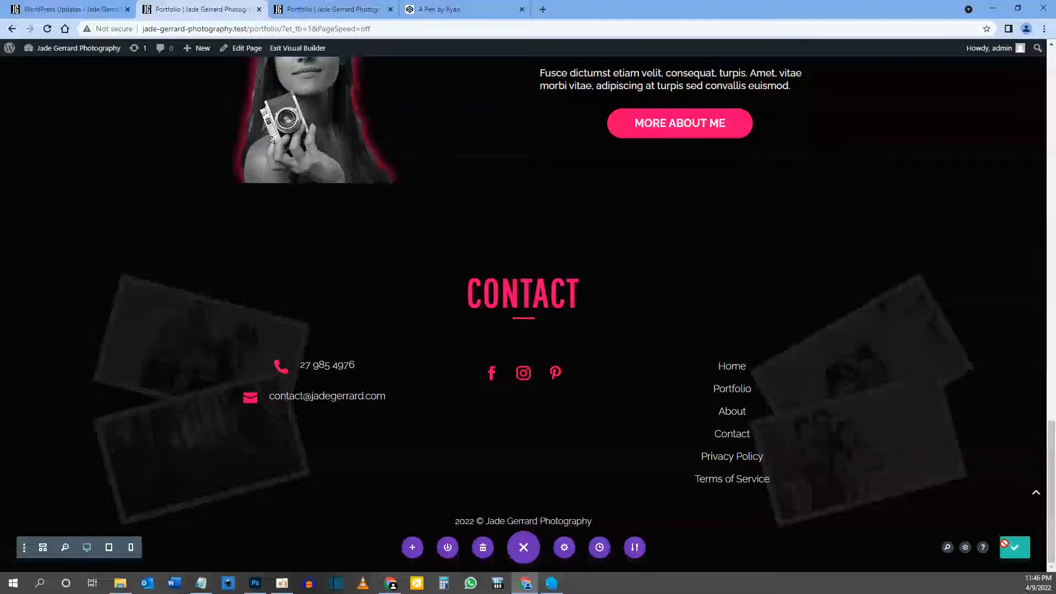
Preview the Portfolio page in tablet view and examine its layout from the header through the galleries to About Me
{"action": "scroll", "coordinate": [672, 454], "scroll_direction": "up", "scroll_amount": 15}
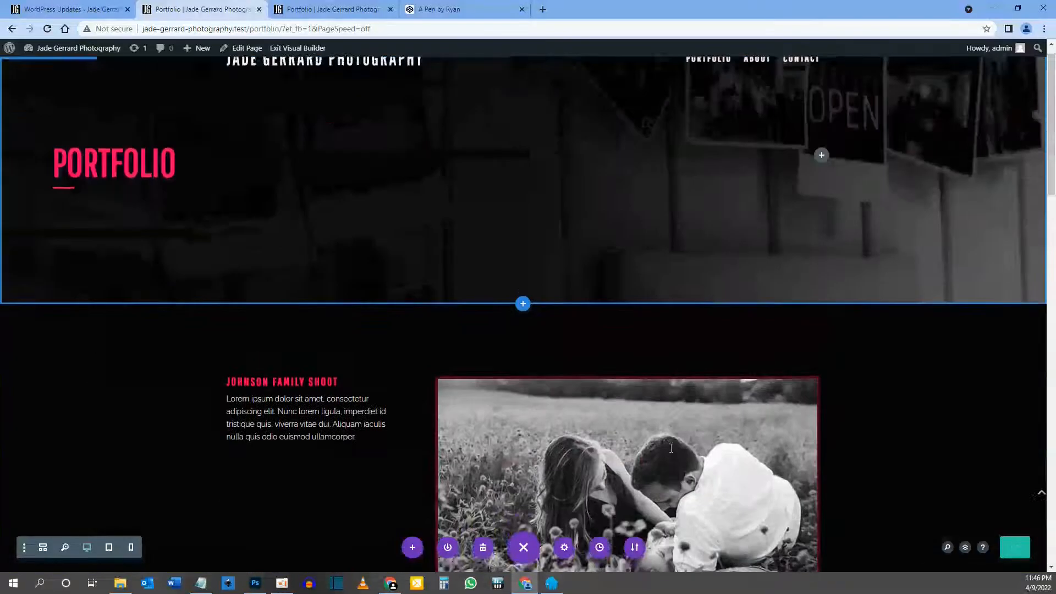
{"action": "left_click", "coordinate": [109, 549]}
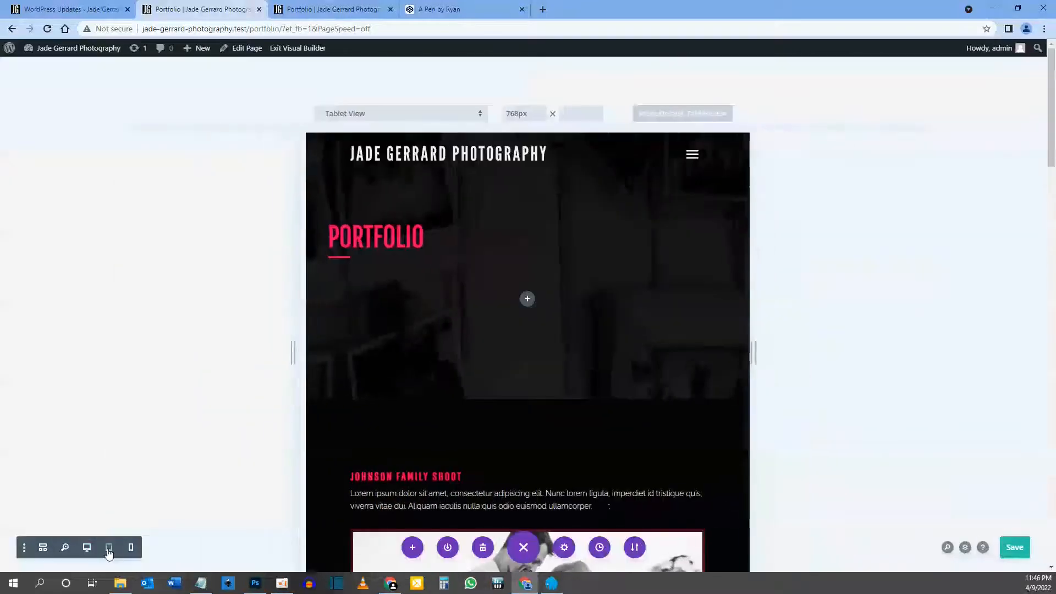
{"action": "scroll", "coordinate": [702, 332], "scroll_direction": "down", "scroll_amount": 2}
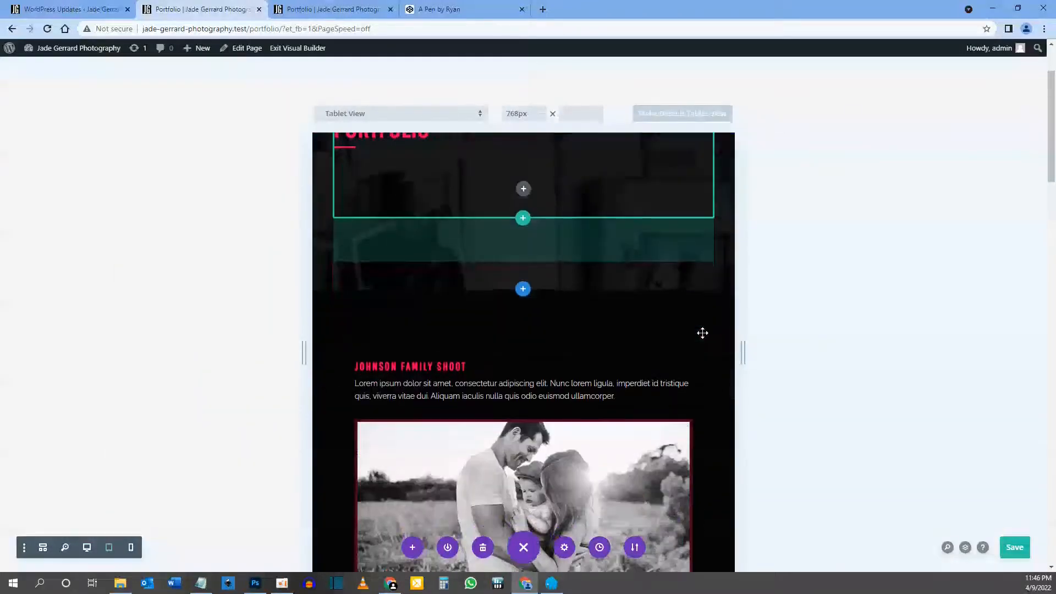
{"action": "scroll", "coordinate": [702, 332], "scroll_direction": "down", "scroll_amount": 2}
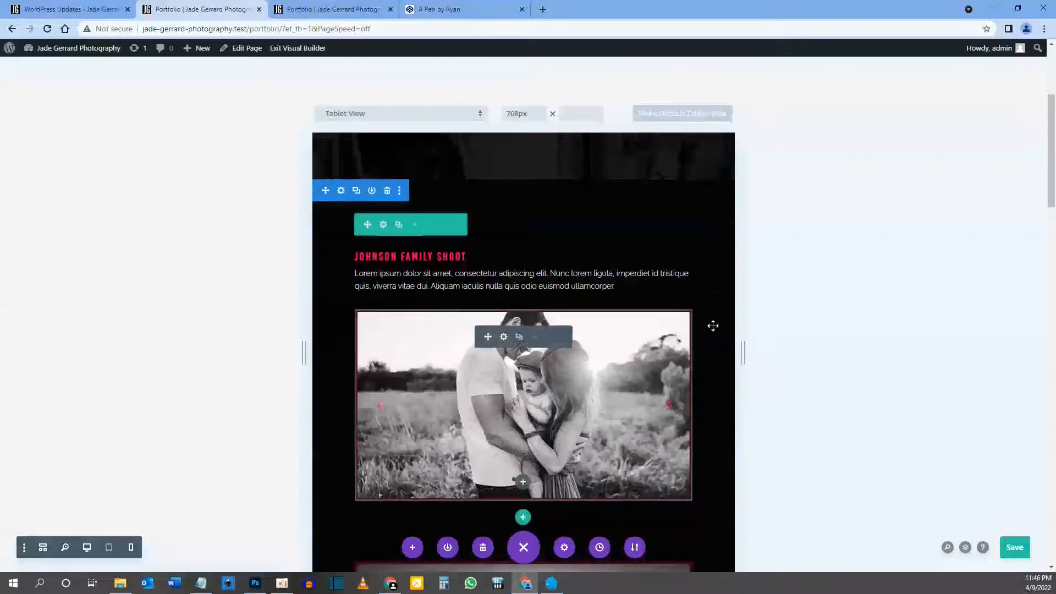
{"action": "scroll", "coordinate": [712, 324], "scroll_direction": "down", "scroll_amount": 2}
{"action": "scroll", "coordinate": [582, 284], "scroll_direction": "down", "scroll_amount": 8}
{"action": "scroll", "coordinate": [569, 346], "scroll_direction": "down", "scroll_amount": 3}
{"action": "scroll", "coordinate": [568, 347], "scroll_direction": "down", "scroll_amount": 4}
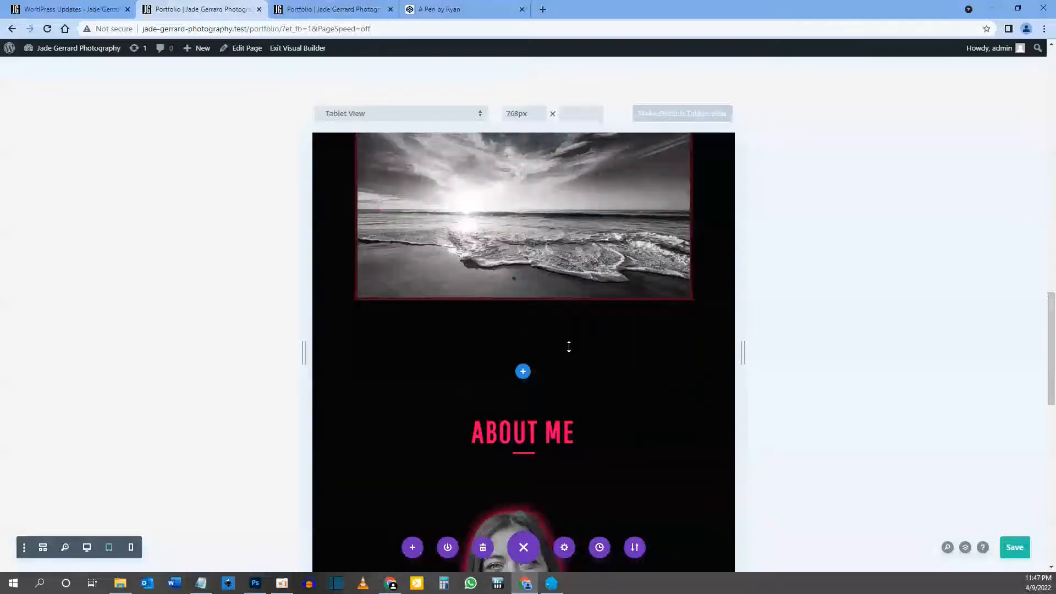
{"action": "scroll", "coordinate": [568, 346], "scroll_direction": "up", "scroll_amount": 6}
{"action": "scroll", "coordinate": [568, 346], "scroll_direction": "up", "scroll_amount": 8}
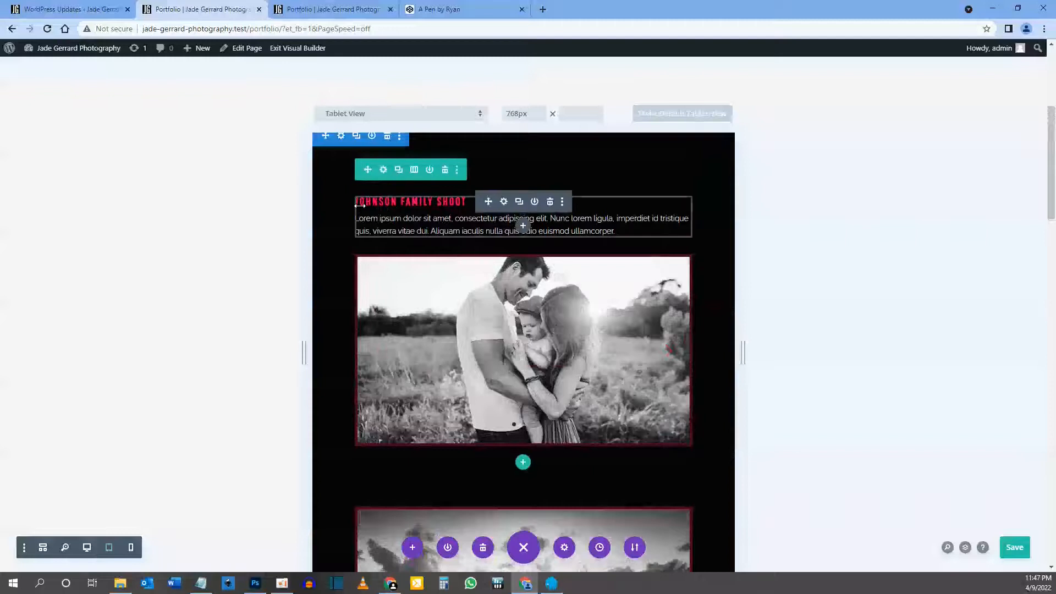
Compare the stacking order of text and gallery slider in the family, beach wedding and St Lucia rows
{"action": "scroll", "coordinate": [484, 308], "scroll_direction": "down", "scroll_amount": 3}
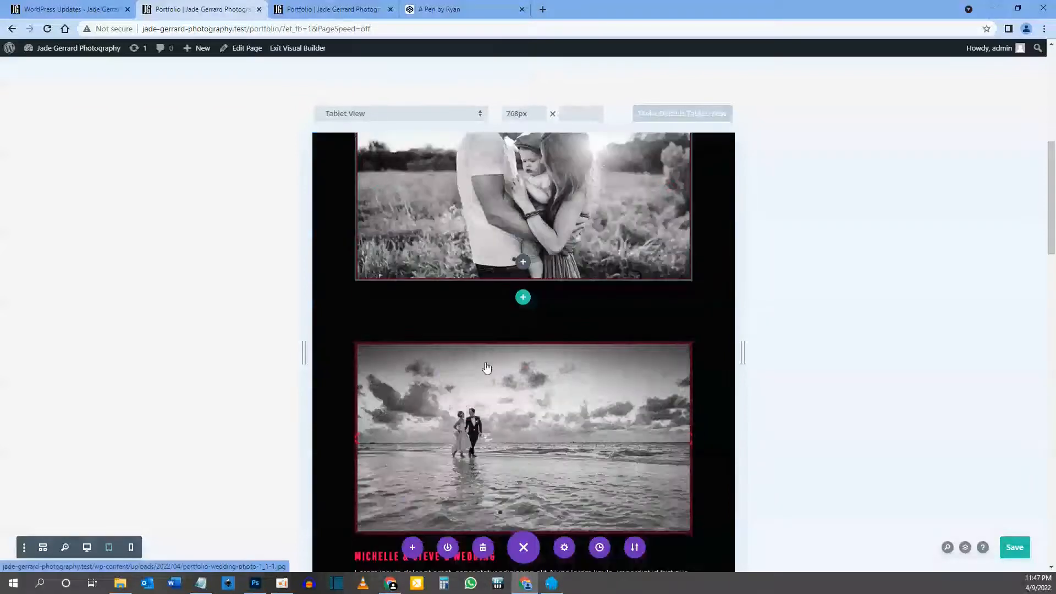
{"action": "scroll", "coordinate": [452, 396], "scroll_direction": "down", "scroll_amount": 2}
{"action": "scroll", "coordinate": [467, 380], "scroll_direction": "down", "scroll_amount": 2}
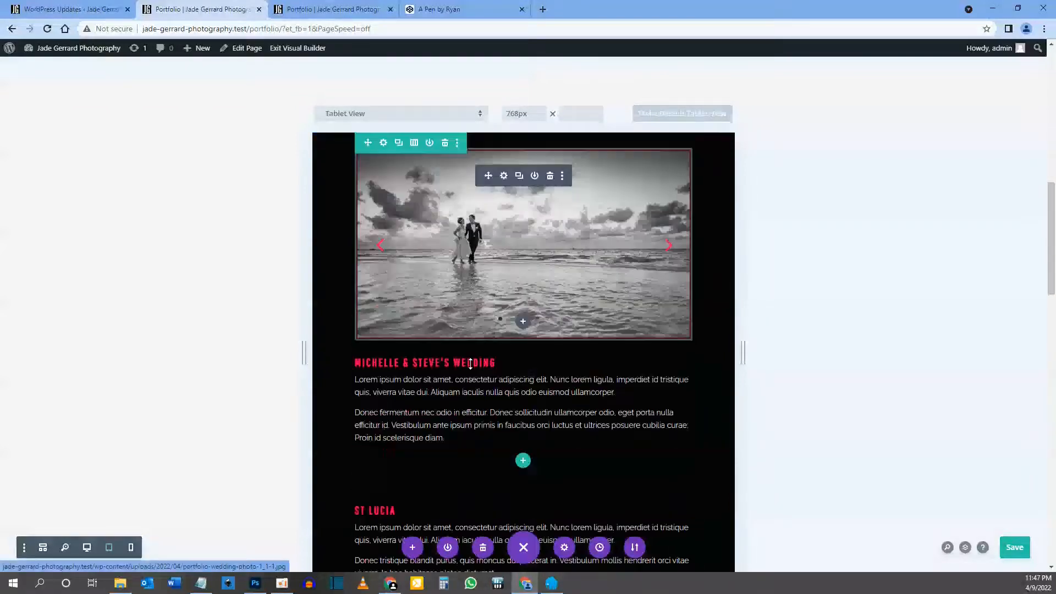
{"action": "scroll", "coordinate": [459, 399], "scroll_direction": "down", "scroll_amount": 3}
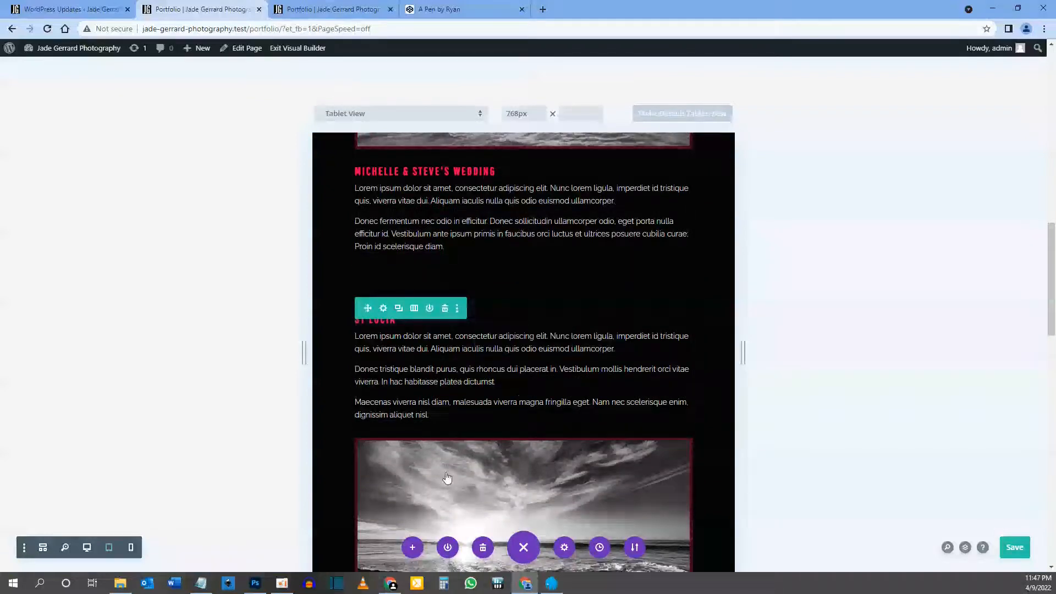
{"action": "scroll", "coordinate": [459, 439], "scroll_direction": "down", "scroll_amount": 2}
{"action": "scroll", "coordinate": [459, 464], "scroll_direction": "up", "scroll_amount": 4}
{"action": "scroll", "coordinate": [474, 432], "scroll_direction": "up", "scroll_amount": 3}
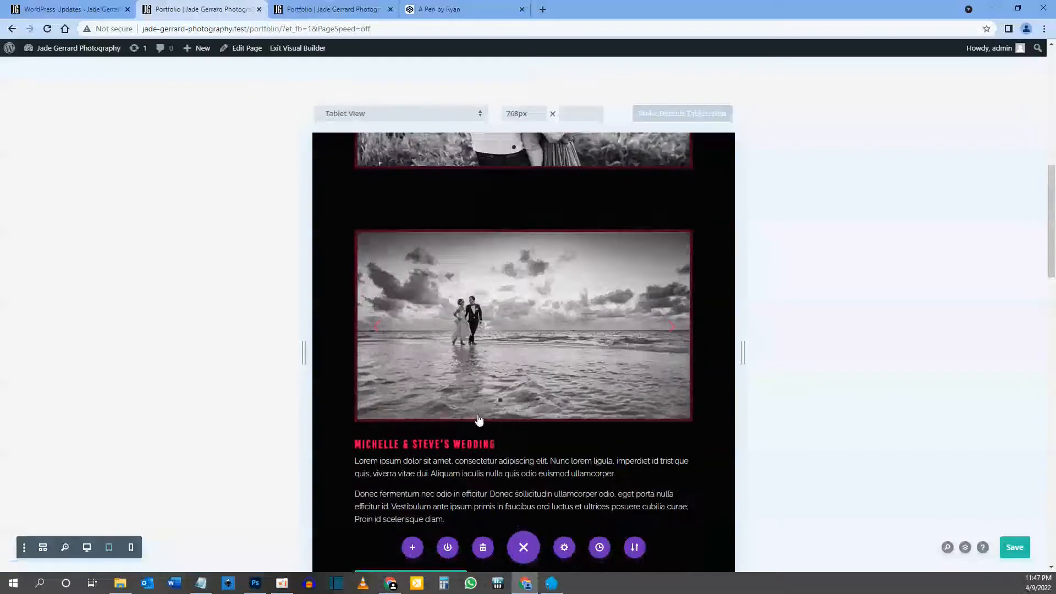
{"action": "scroll", "coordinate": [495, 280], "scroll_direction": "up", "scroll_amount": 4}
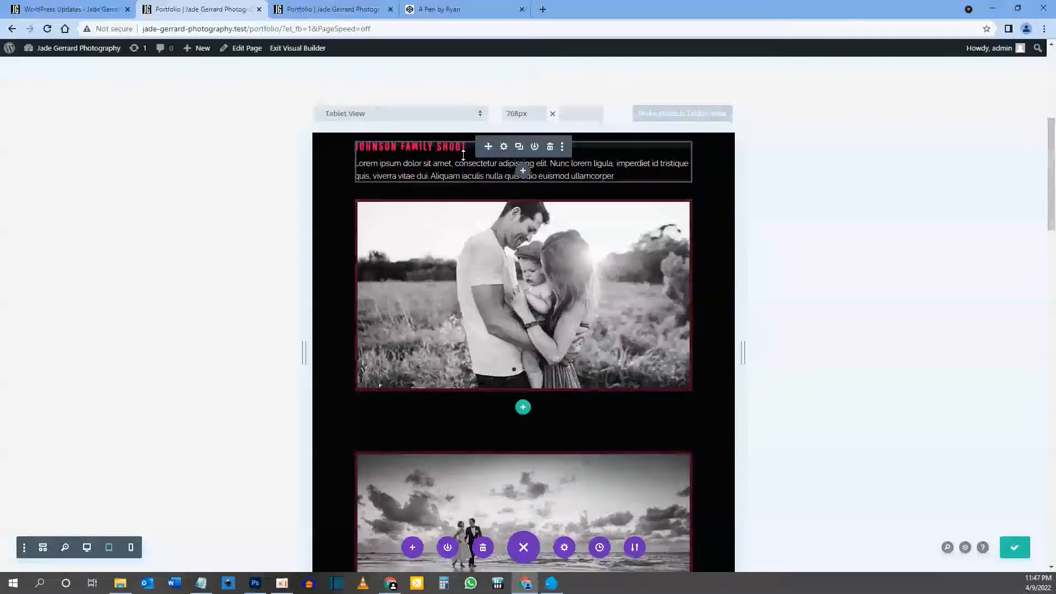
{"action": "scroll", "coordinate": [366, 277], "scroll_direction": "down", "scroll_amount": 2}
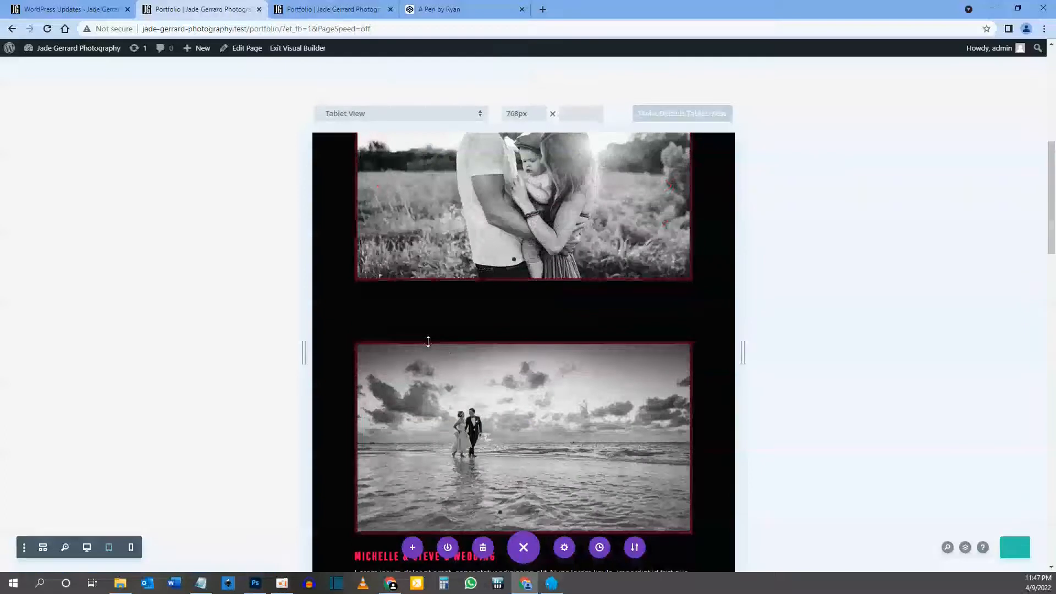
{"action": "scroll", "coordinate": [443, 384], "scroll_direction": "down", "scroll_amount": 3}
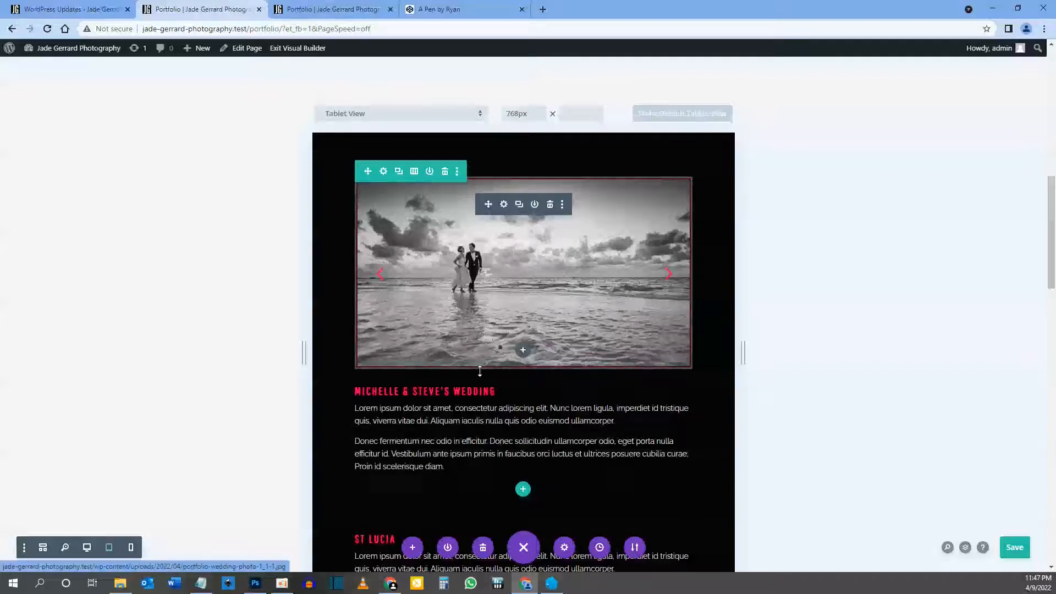
{"action": "scroll", "coordinate": [480, 371], "scroll_direction": "up", "scroll_amount": 1}
{"action": "scroll", "coordinate": [481, 410], "scroll_direction": "down", "scroll_amount": 1}
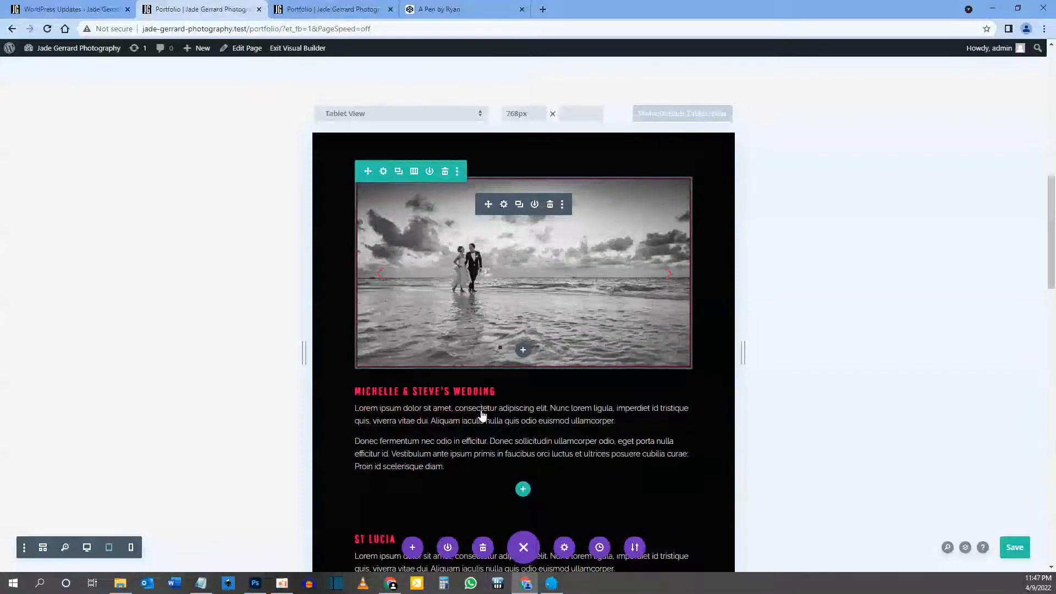
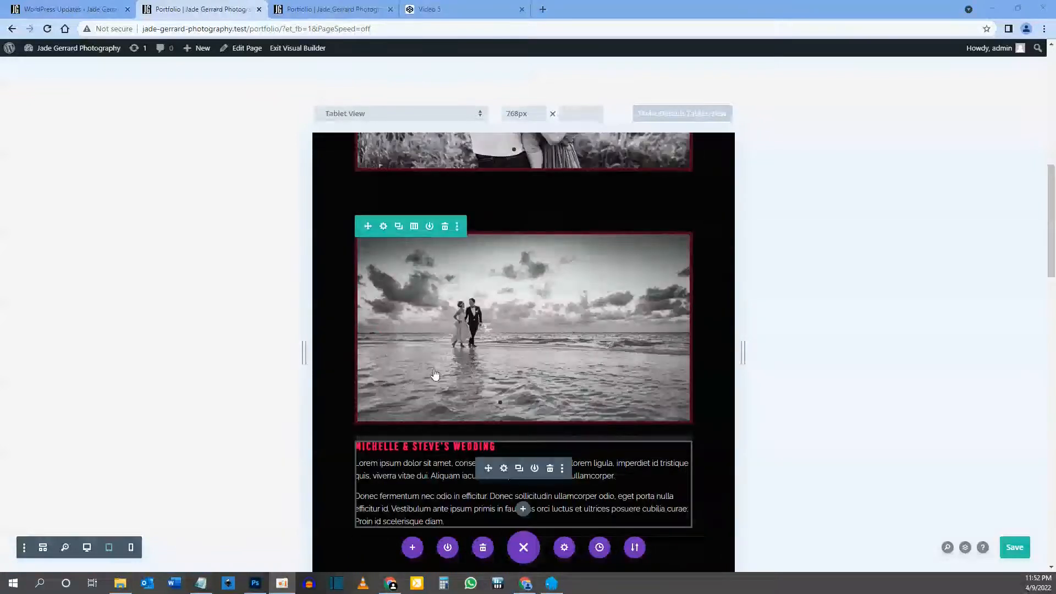
Switch to the Video 5 pen in CodePen and copy the CSS lines display: flex; and flex-direction: column-reverse;
{"action": "left_click", "coordinate": [459, 9]}
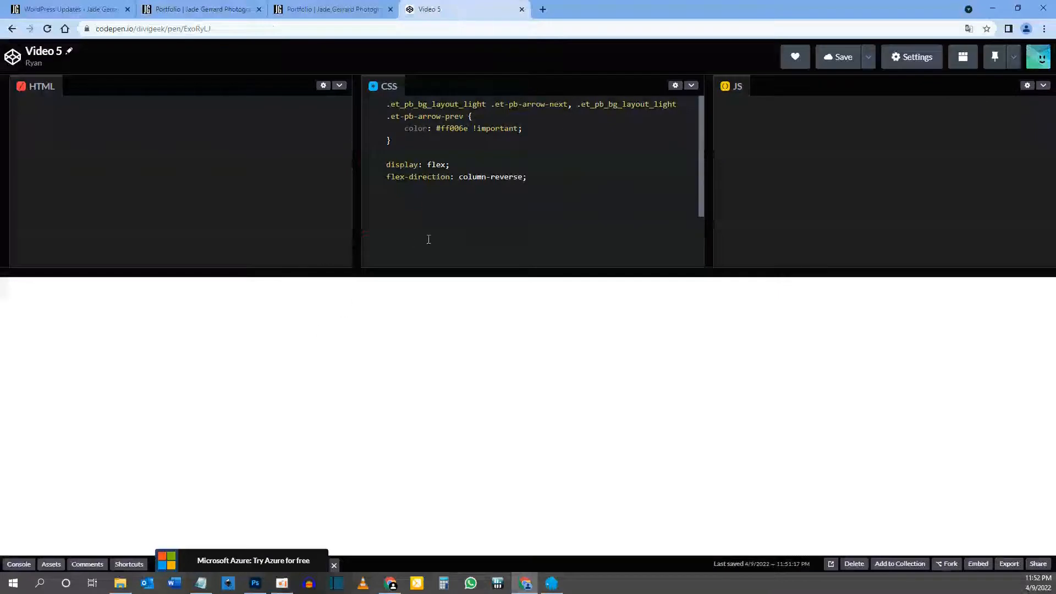
{"action": "left_click_drag", "start_coordinate": [387, 105], "coordinate": [408, 144]}
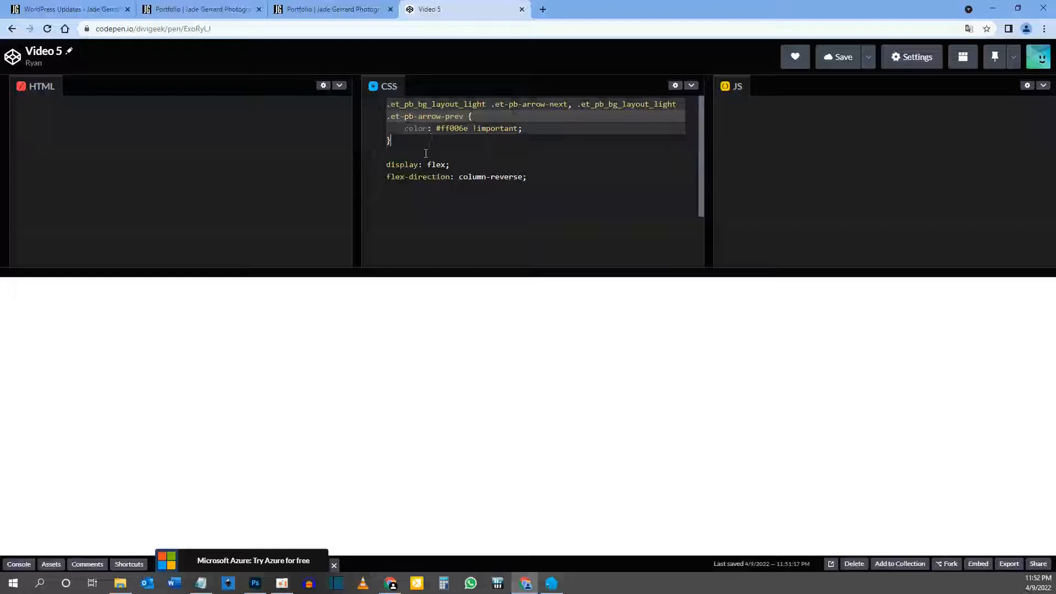
{"action": "left_click", "coordinate": [425, 154]}
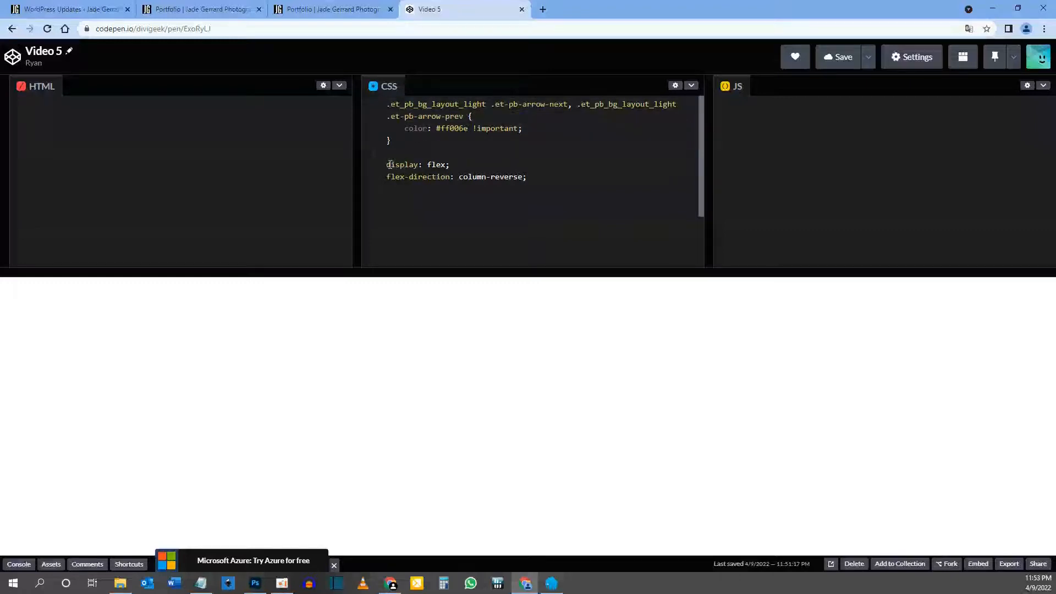
{"action": "left_click_drag", "start_coordinate": [392, 165], "coordinate": [549, 182]}
{"action": "key", "text": "ctrl+c"}
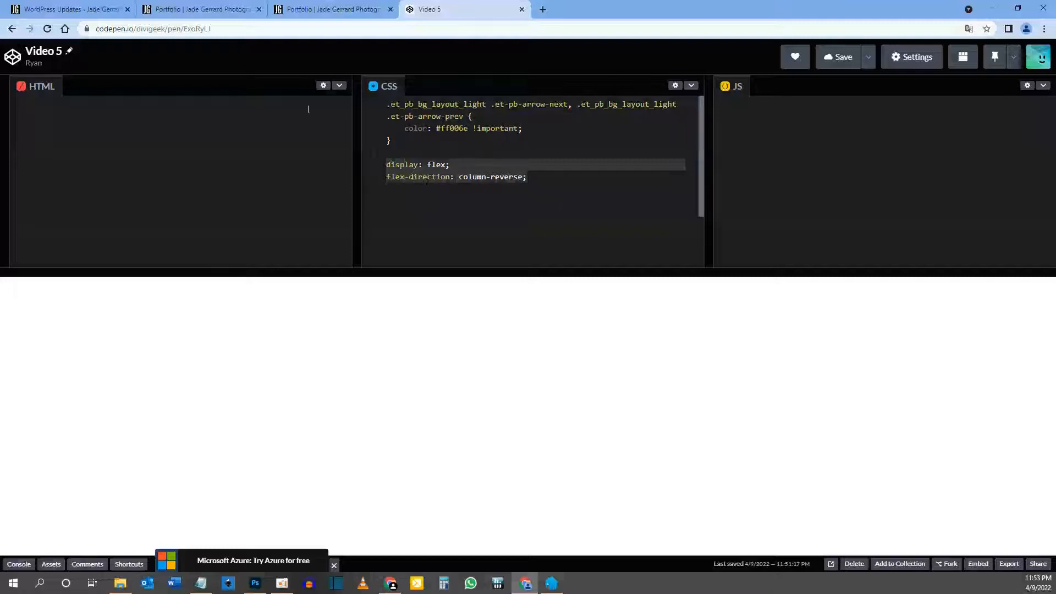
Back in the Divi builder, paste the copied flex CSS into the beach wedding row's Main Element custom CSS for tablet
{"action": "left_click", "coordinate": [173, 4]}
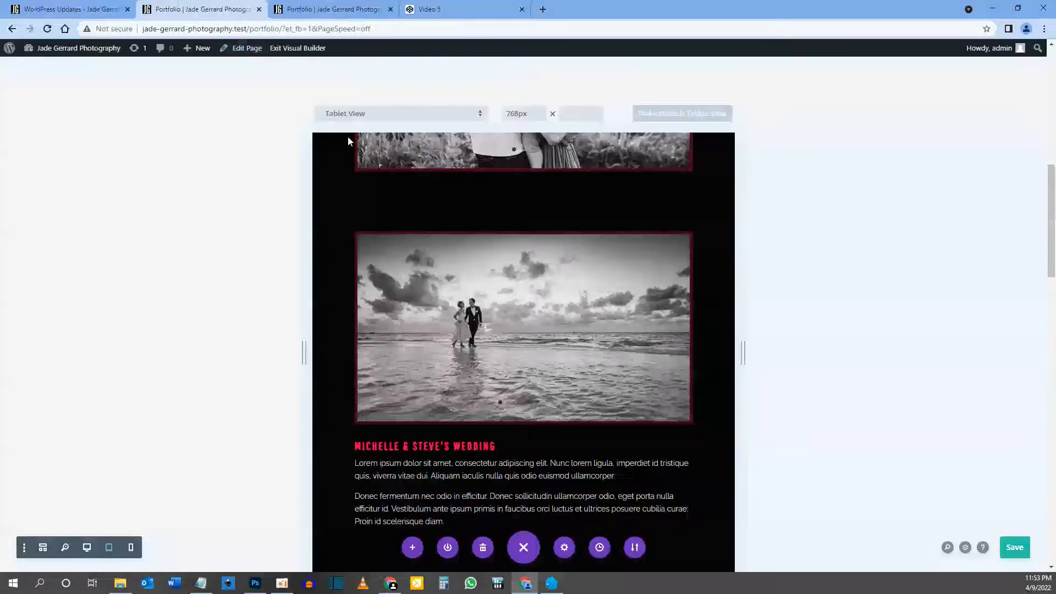
{"action": "mouse_move", "coordinate": [426, 276]}
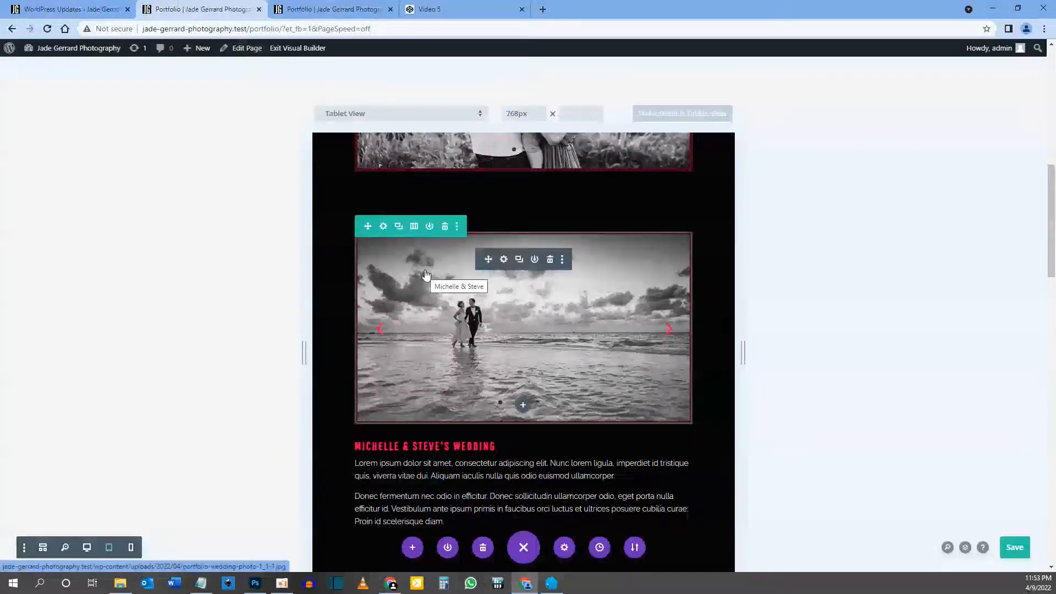
{"action": "left_click", "coordinate": [384, 227]}
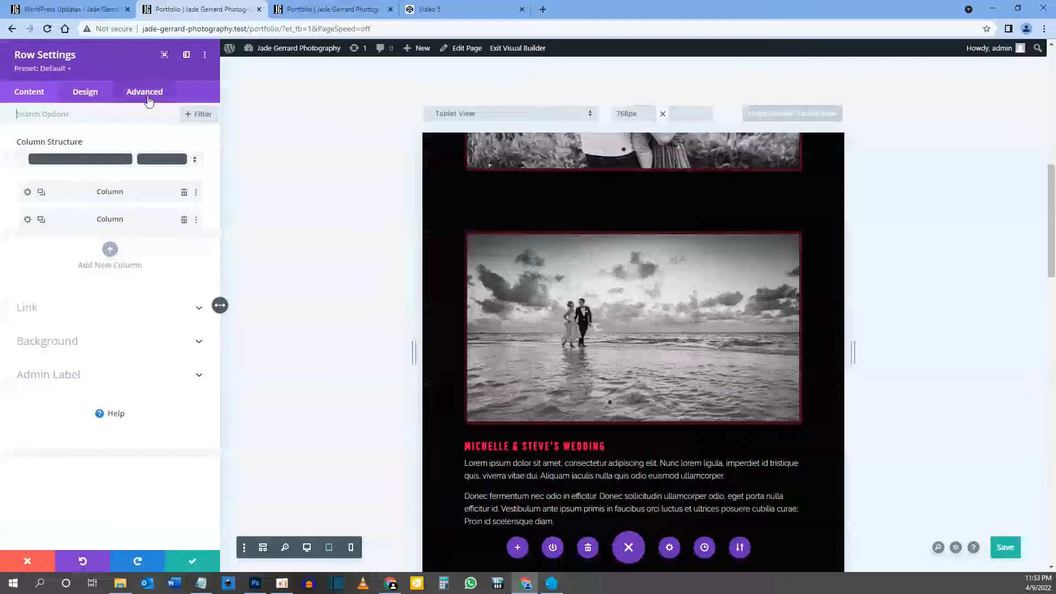
{"action": "left_click", "coordinate": [146, 94]}
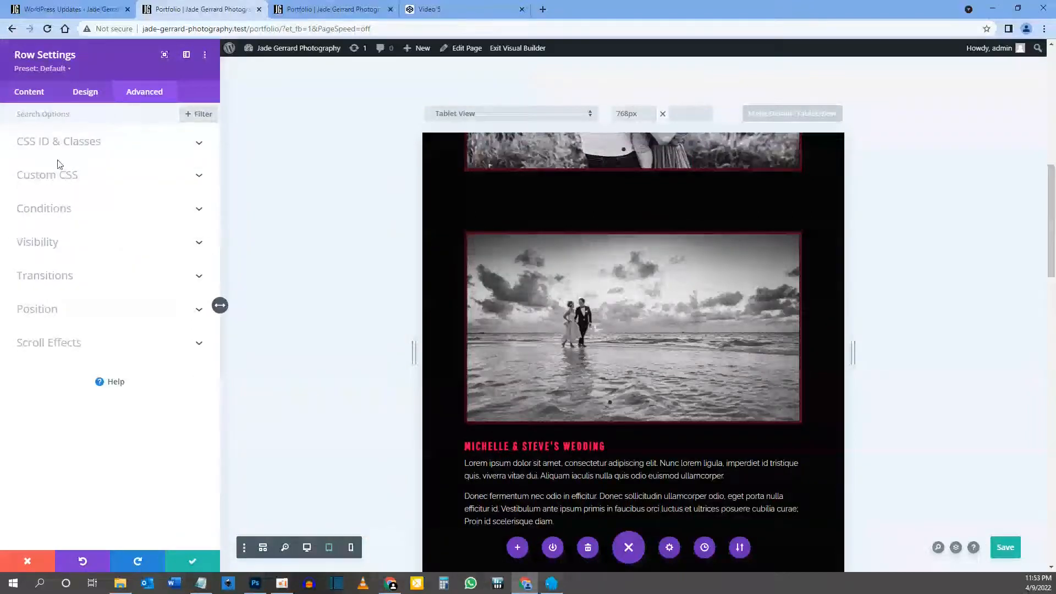
{"action": "left_click", "coordinate": [52, 174]}
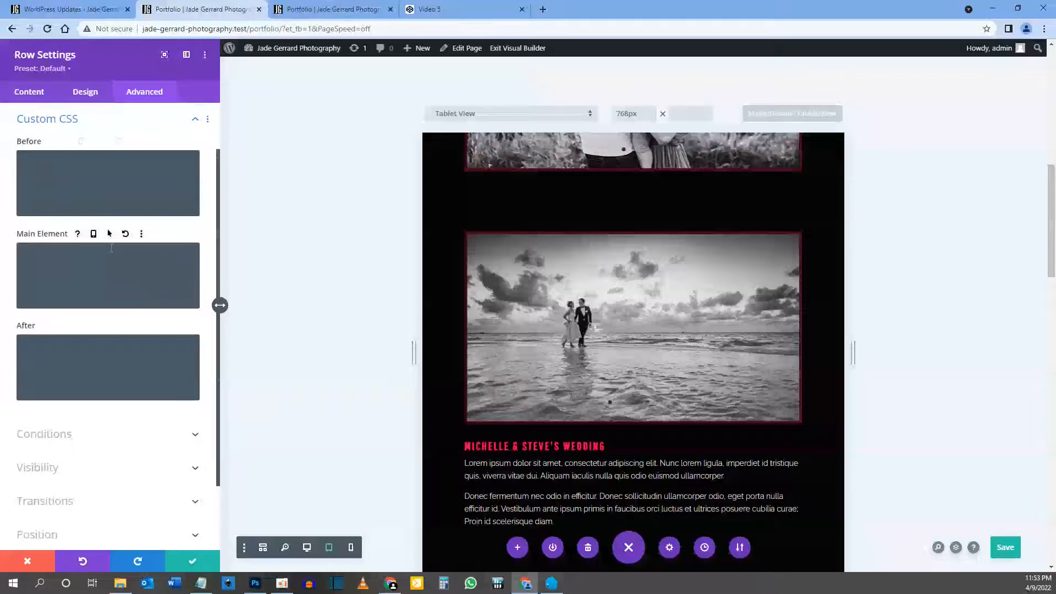
{"action": "left_click", "coordinate": [93, 235]}
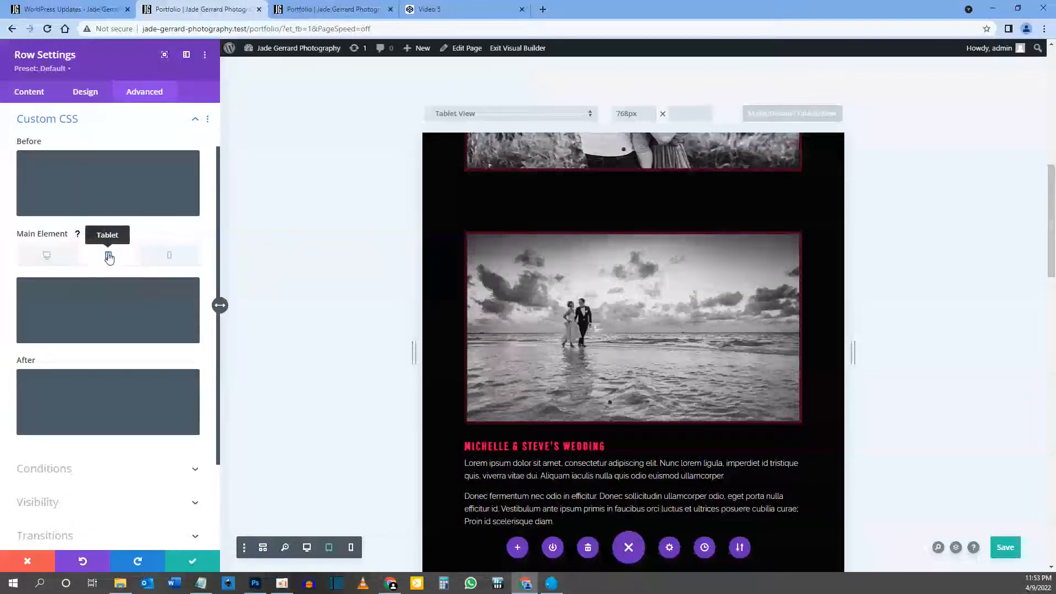
{"action": "left_click", "coordinate": [100, 284]}
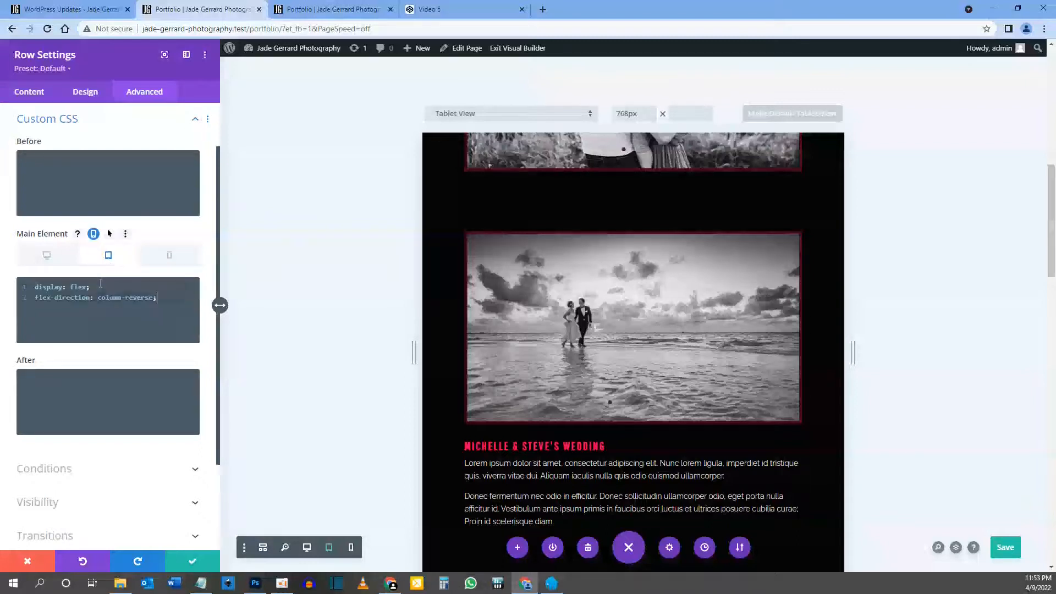
{"action": "key", "text": "ctrl+v"}
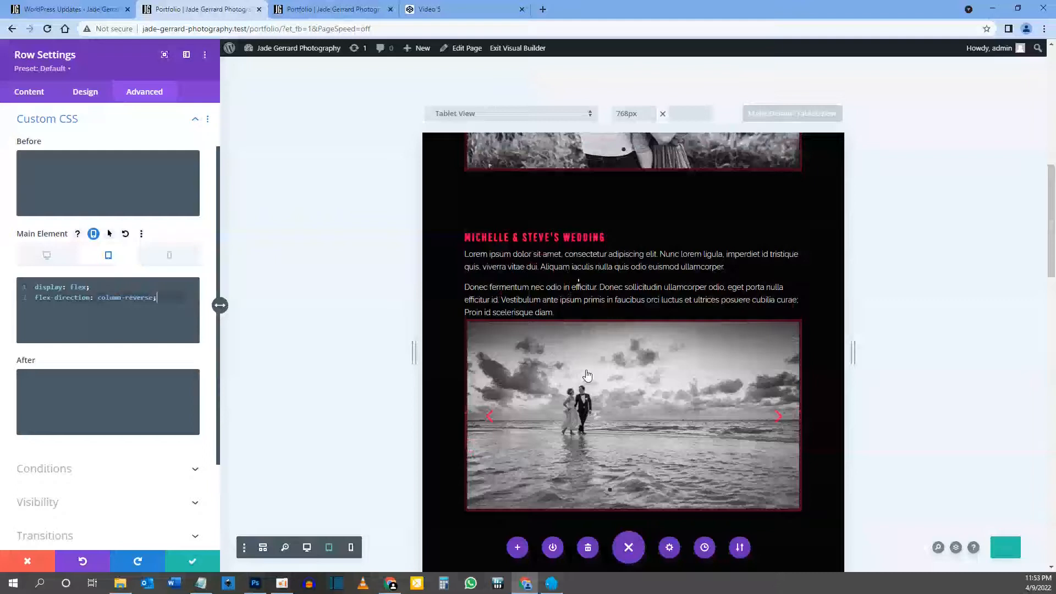
Check the beach wedding row's stacking order against its neighbouring rows in the tablet preview, then save the row settings
{"action": "scroll", "coordinate": [610, 377], "scroll_direction": "up", "scroll_amount": 5}
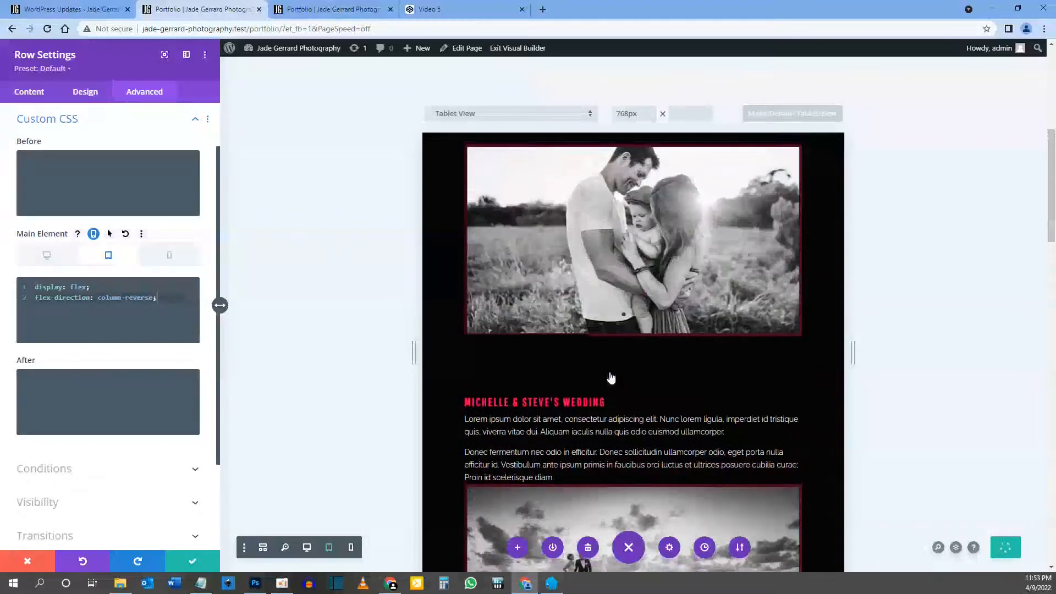
{"action": "scroll", "coordinate": [577, 468], "scroll_direction": "down", "scroll_amount": 3}
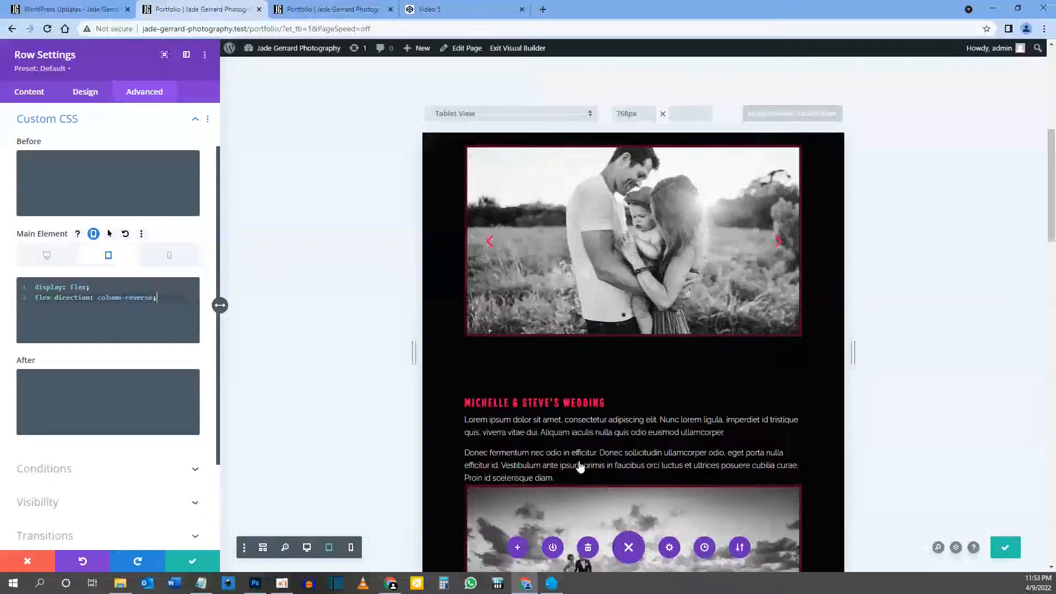
{"action": "scroll", "coordinate": [567, 475], "scroll_direction": "down", "scroll_amount": 6}
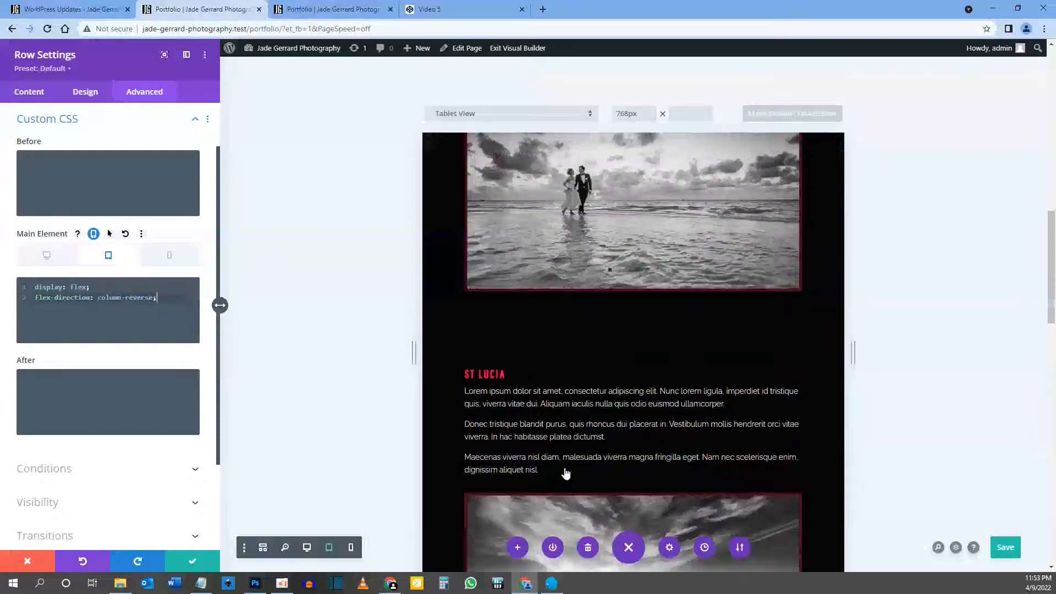
{"action": "scroll", "coordinate": [571, 440], "scroll_direction": "up", "scroll_amount": 6}
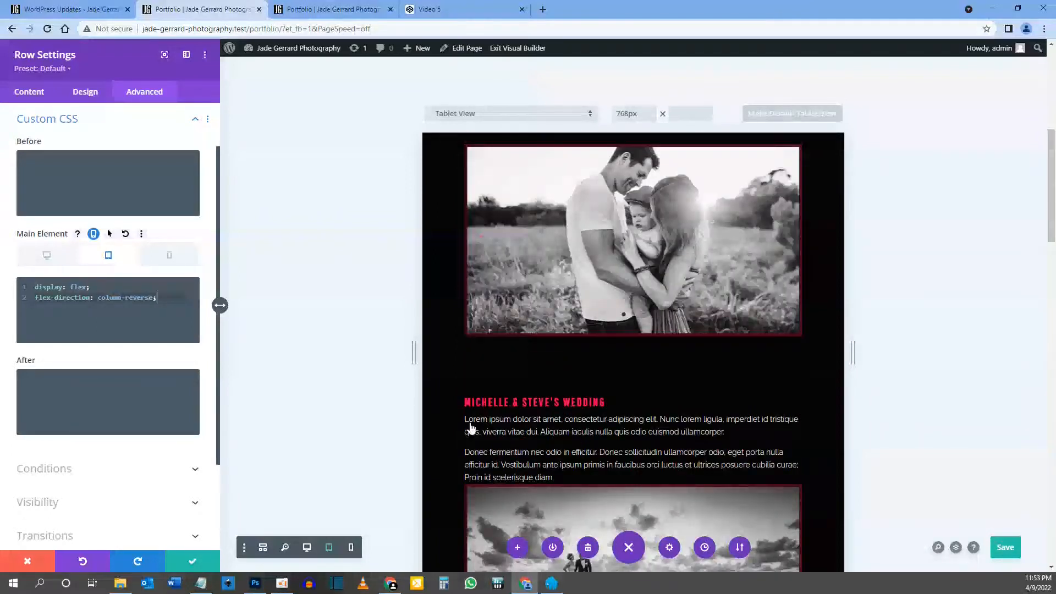
{"action": "left_click", "coordinate": [195, 560]}
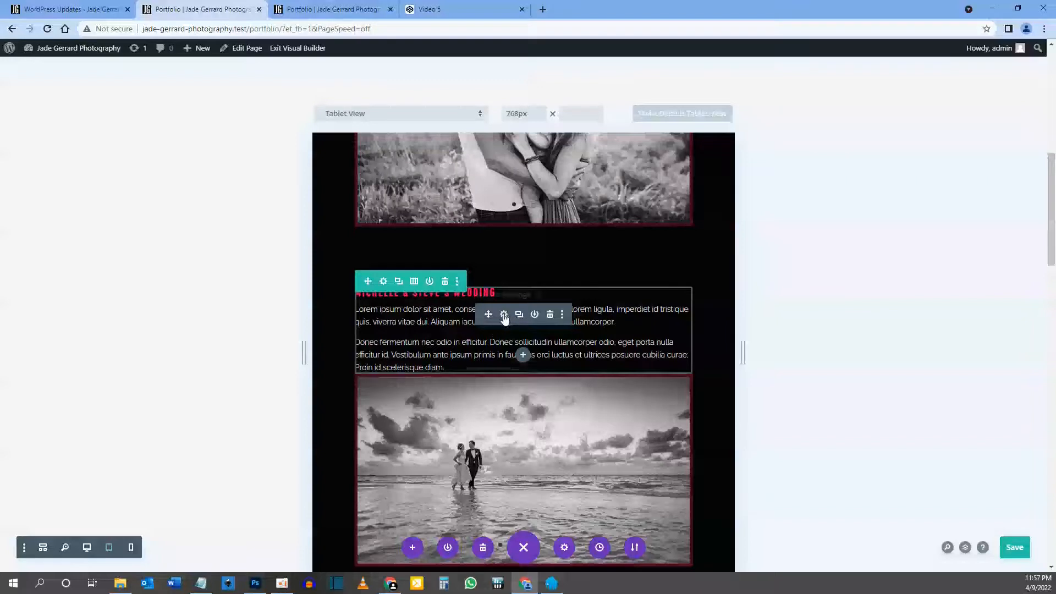
Give the beach wedding row's text module a 30px bottom margin for tablet and save the page
{"action": "left_click", "coordinate": [503, 315]}
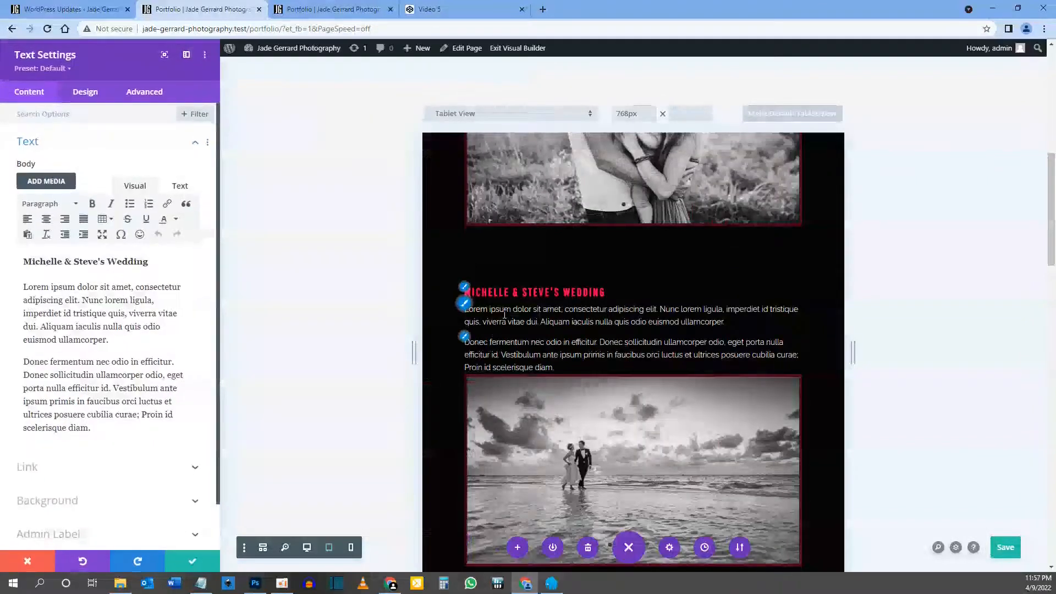
{"action": "left_click", "coordinate": [85, 92]}
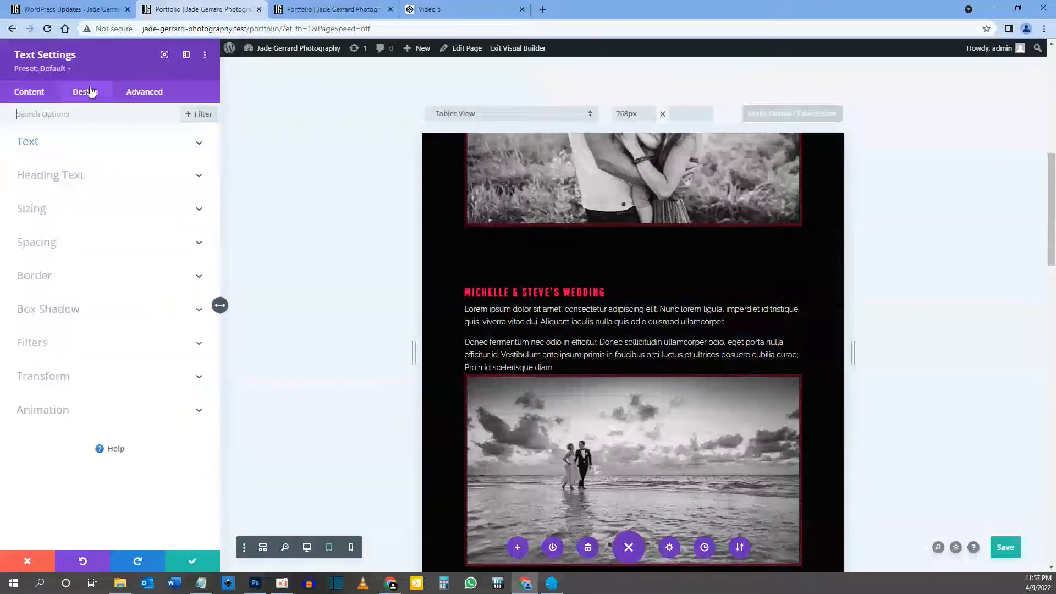
{"action": "left_click", "coordinate": [51, 251]}
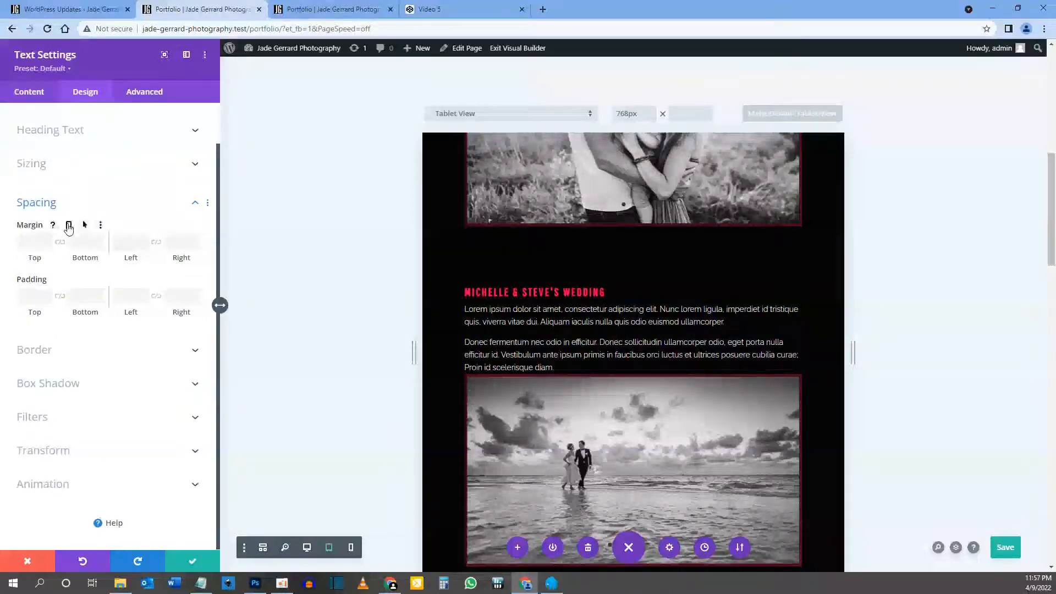
{"action": "left_click", "coordinate": [69, 226]}
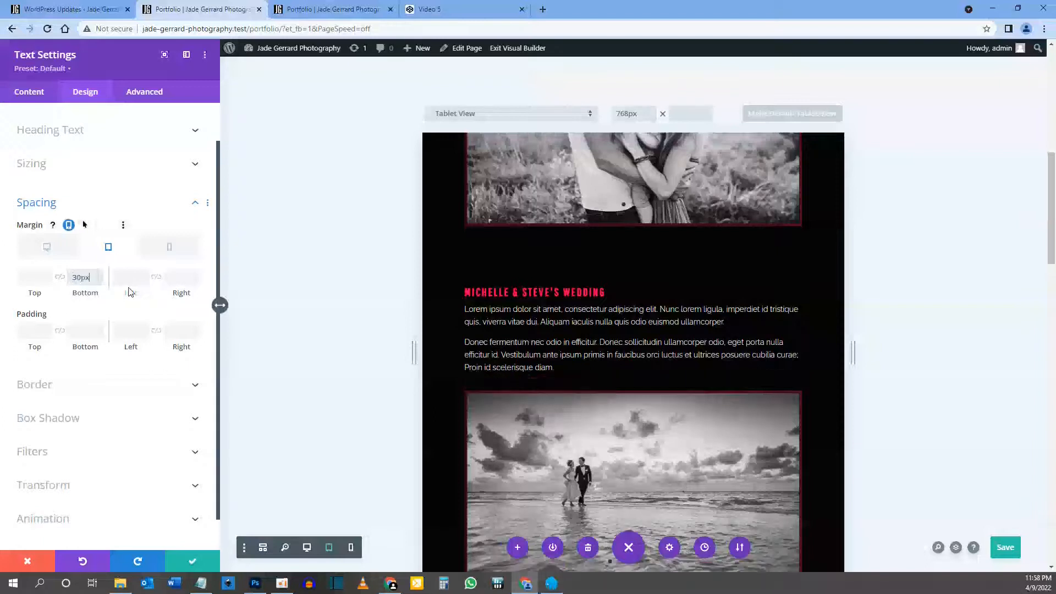
{"action": "key", "text": "ctrl+s"}
Compare the spacing between text and gallery slider in the family, beach wedding and St Lucia rows in the tablet preview
{"action": "scroll", "coordinate": [563, 385], "scroll_direction": "up", "scroll_amount": 7}
{"action": "scroll", "coordinate": [537, 409], "scroll_direction": "down", "scroll_amount": 3}
{"action": "scroll", "coordinate": [537, 409], "scroll_direction": "down", "scroll_amount": 4}
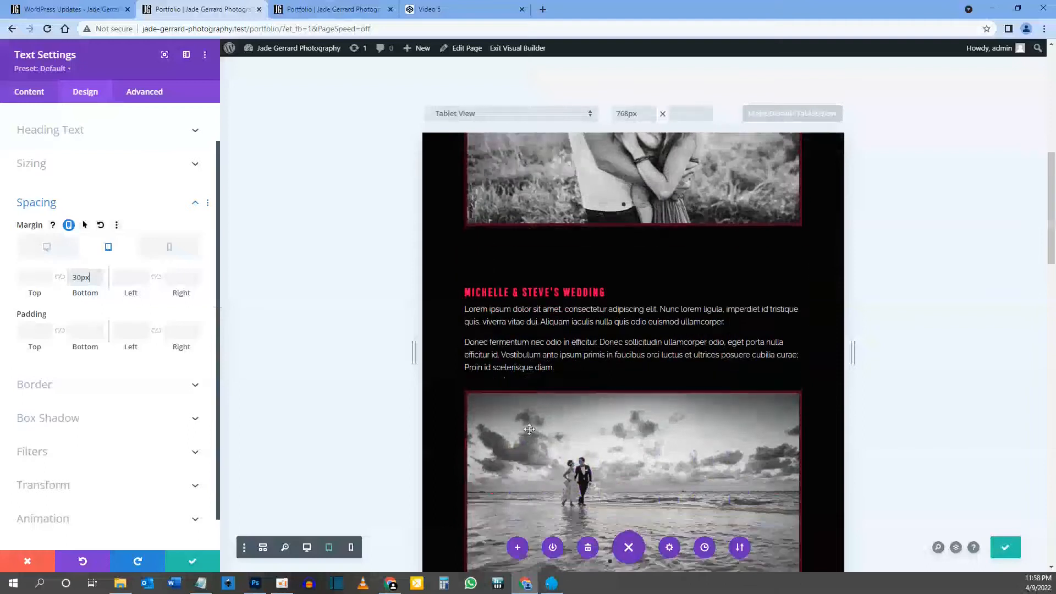
{"action": "scroll", "coordinate": [534, 388], "scroll_direction": "down", "scroll_amount": 7}
{"action": "scroll", "coordinate": [535, 393], "scroll_direction": "down", "scroll_amount": 5}
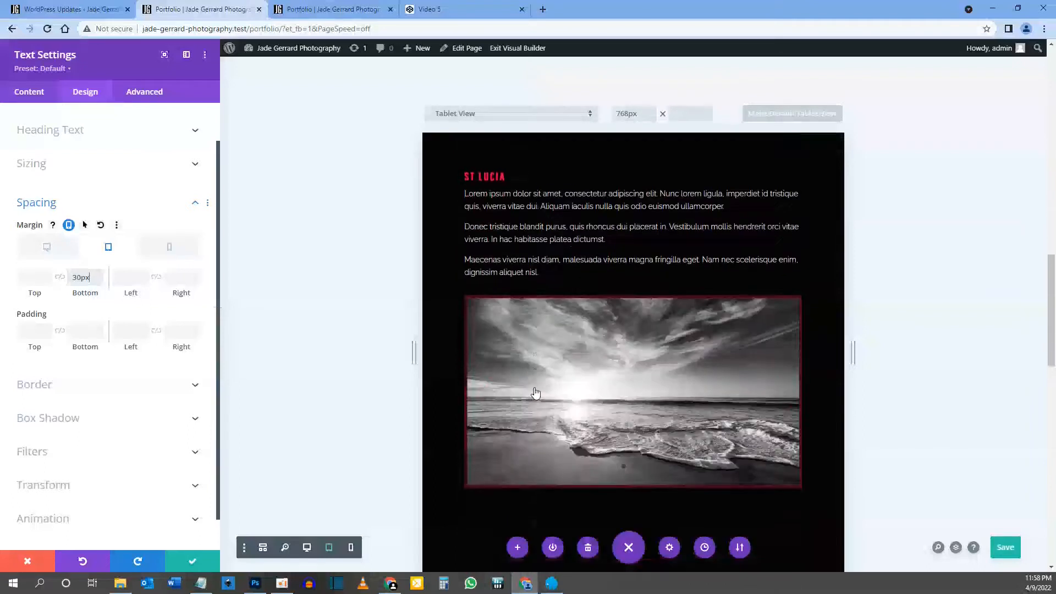
{"action": "scroll", "coordinate": [528, 352], "scroll_direction": "up", "scroll_amount": 8}
{"action": "scroll", "coordinate": [523, 306], "scroll_direction": "up", "scroll_amount": 7}
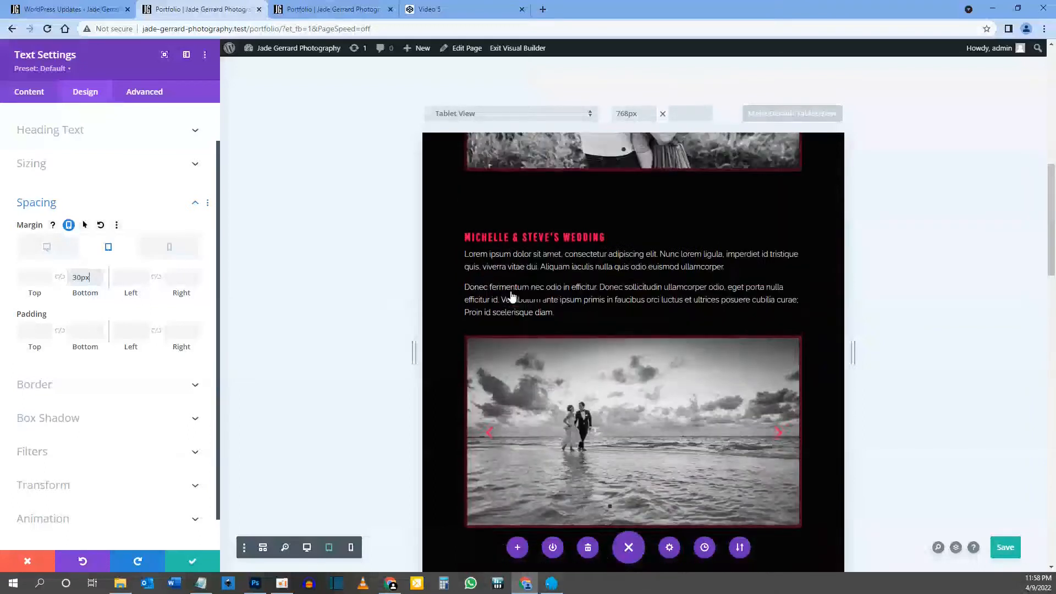
{"action": "scroll", "coordinate": [522, 286], "scroll_direction": "down", "scroll_amount": 6}
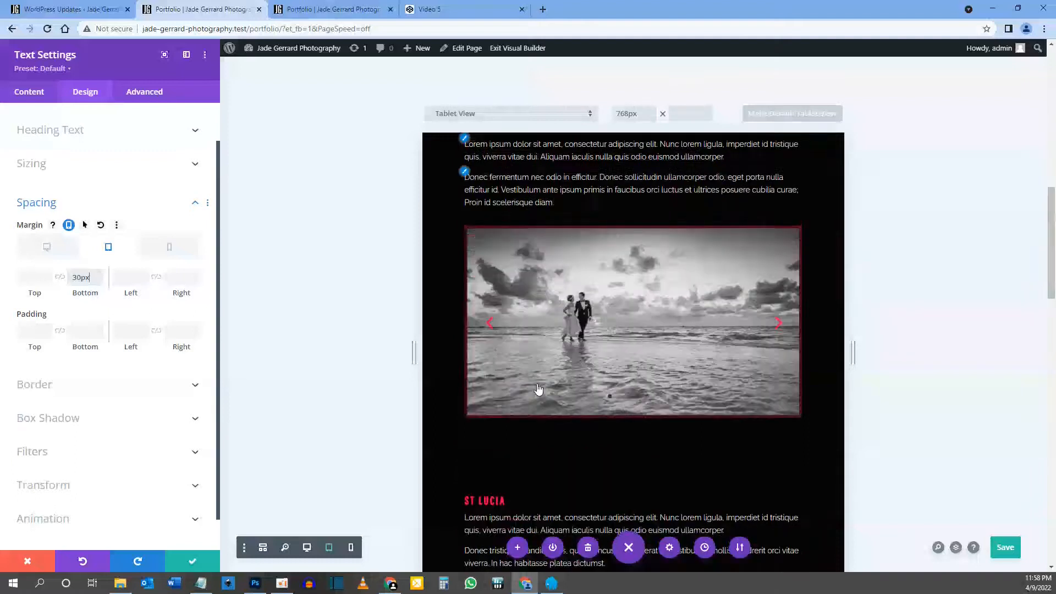
{"action": "scroll", "coordinate": [533, 385], "scroll_direction": "up", "scroll_amount": 4}
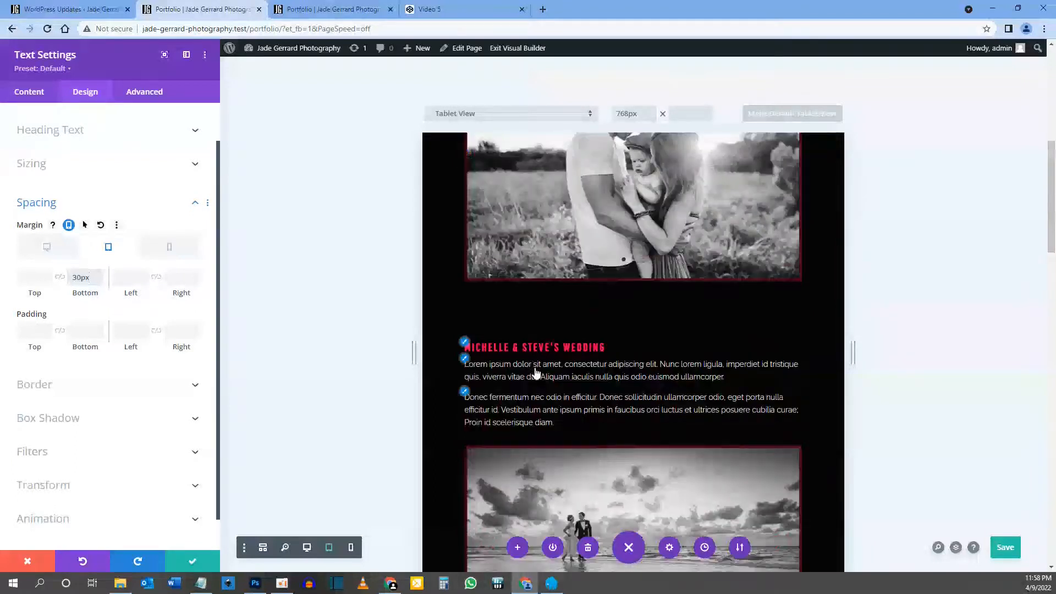
Check the portfolio rows' stacking and spacing down to the footer in the phone preview, then save the page
{"action": "left_click", "coordinate": [350, 548]}
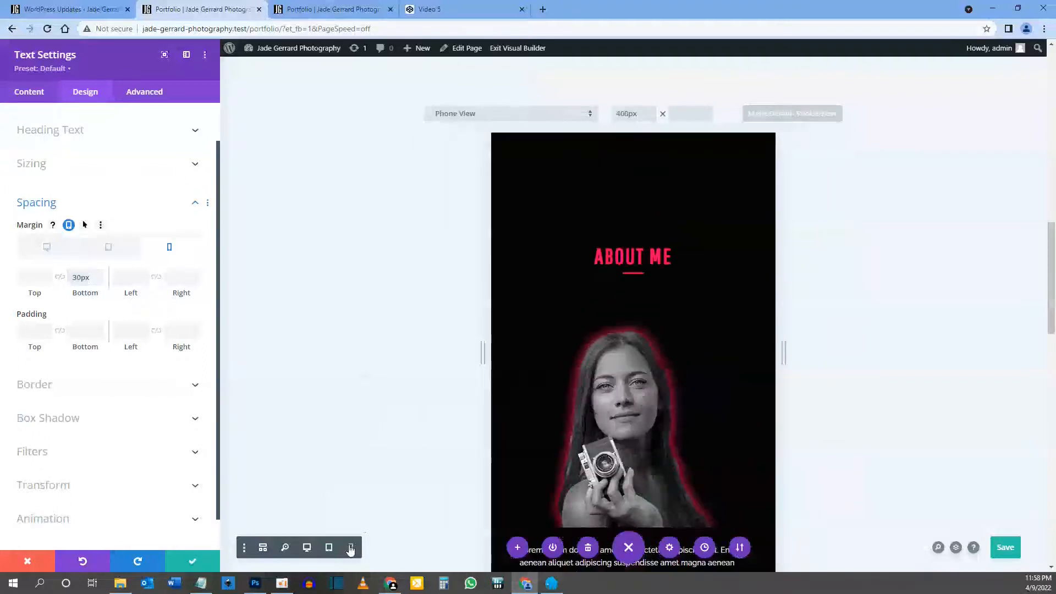
{"action": "scroll", "coordinate": [646, 422], "scroll_direction": "up", "scroll_amount": 5}
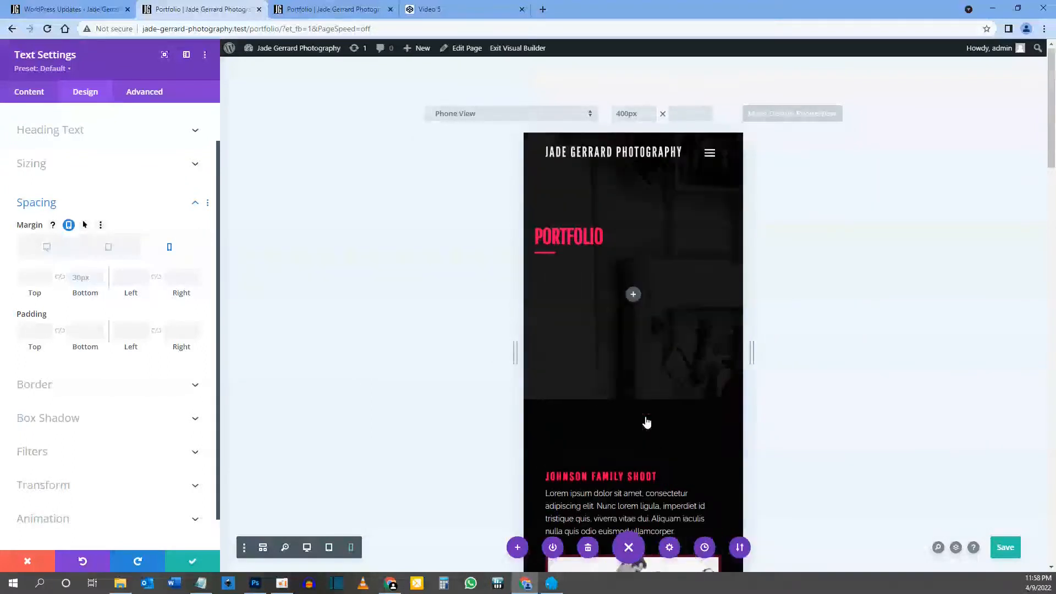
{"action": "scroll", "coordinate": [650, 344], "scroll_direction": "down", "scroll_amount": 2}
{"action": "scroll", "coordinate": [651, 344], "scroll_direction": "up", "scroll_amount": 2}
{"action": "scroll", "coordinate": [651, 342], "scroll_direction": "down", "scroll_amount": 10}
{"action": "scroll", "coordinate": [653, 341], "scroll_direction": "up", "scroll_amount": 10}
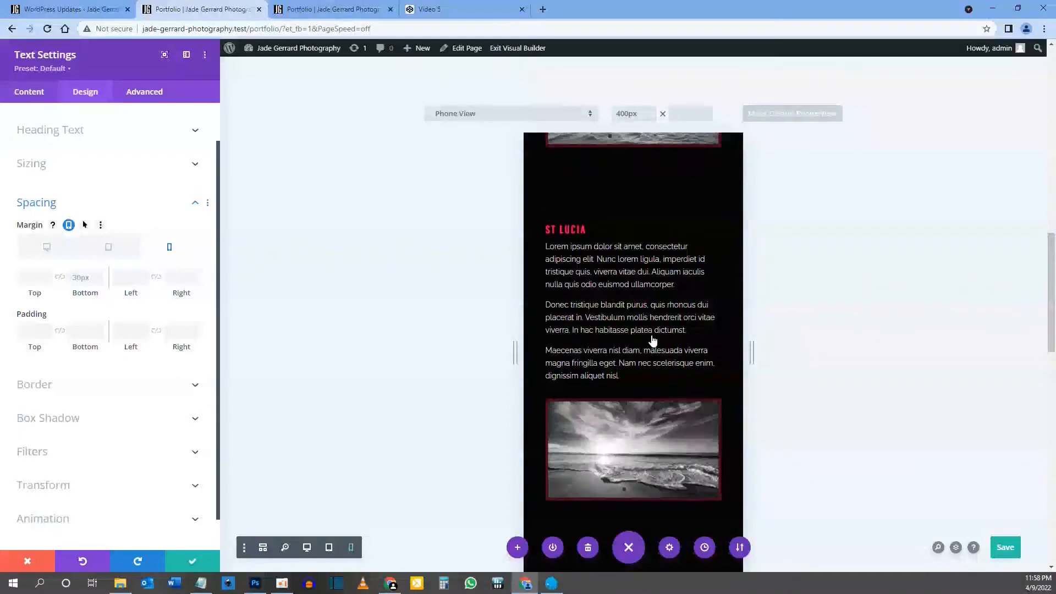
{"action": "scroll", "coordinate": [652, 341], "scroll_direction": "down", "scroll_amount": 12}
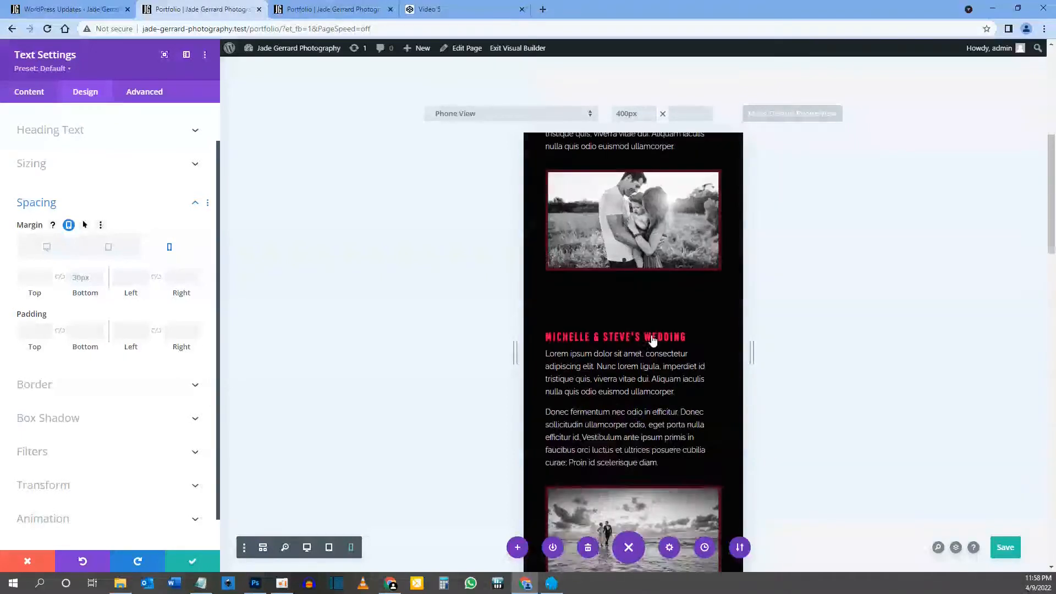
{"action": "scroll", "coordinate": [653, 341], "scroll_direction": "down", "scroll_amount": 5}
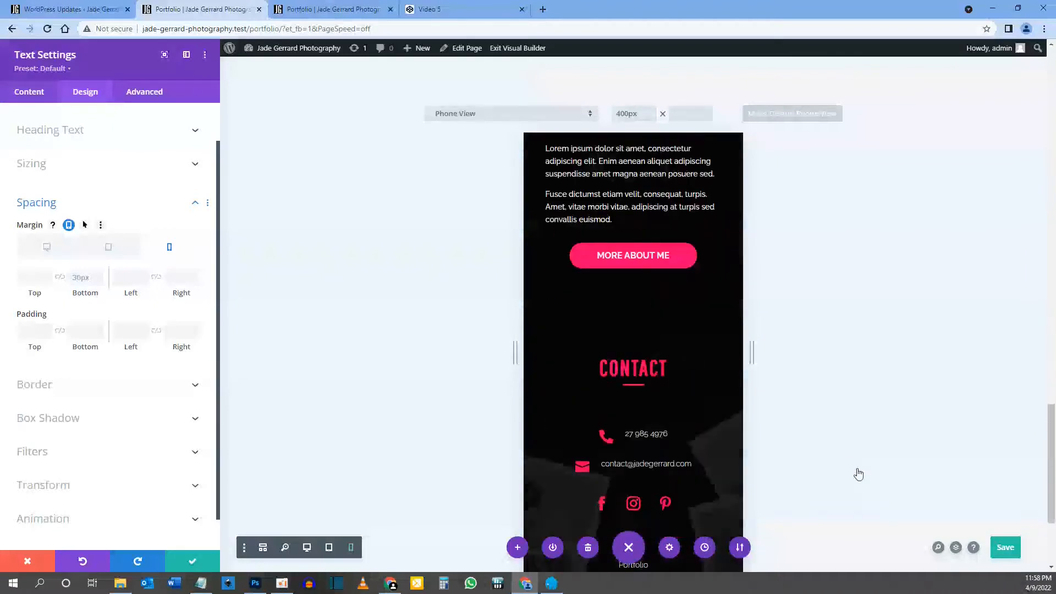
{"action": "scroll", "coordinate": [651, 464], "scroll_direction": "down", "scroll_amount": 1}
{"action": "left_click", "coordinate": [1000, 550]}
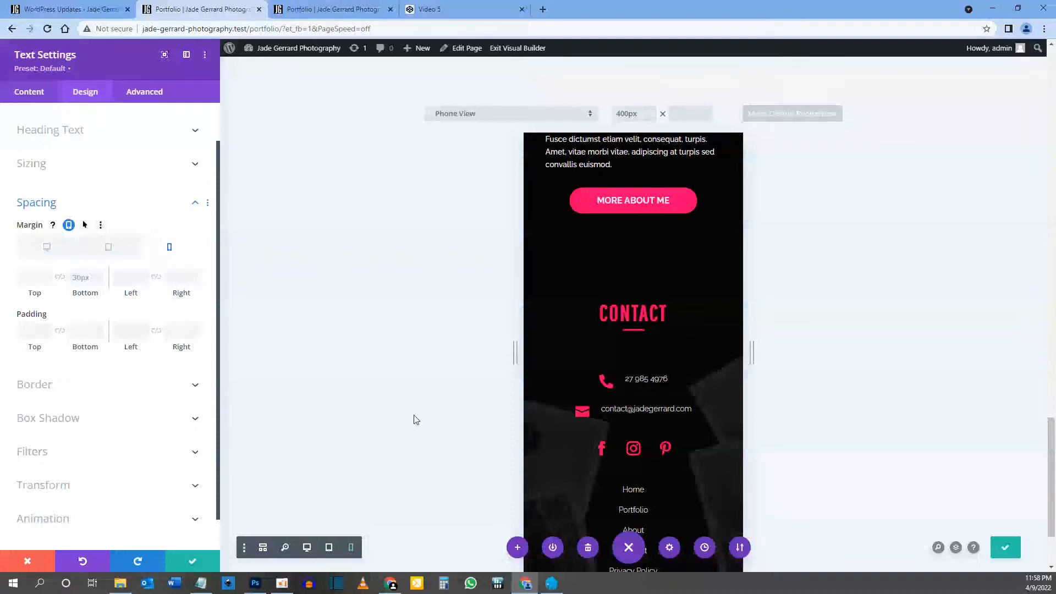
Review the live Portfolio page on desktop, from the header through the alternating gallery rows to the About Me and Contact sections
{"action": "key", "text": "ctrl+Tab"}
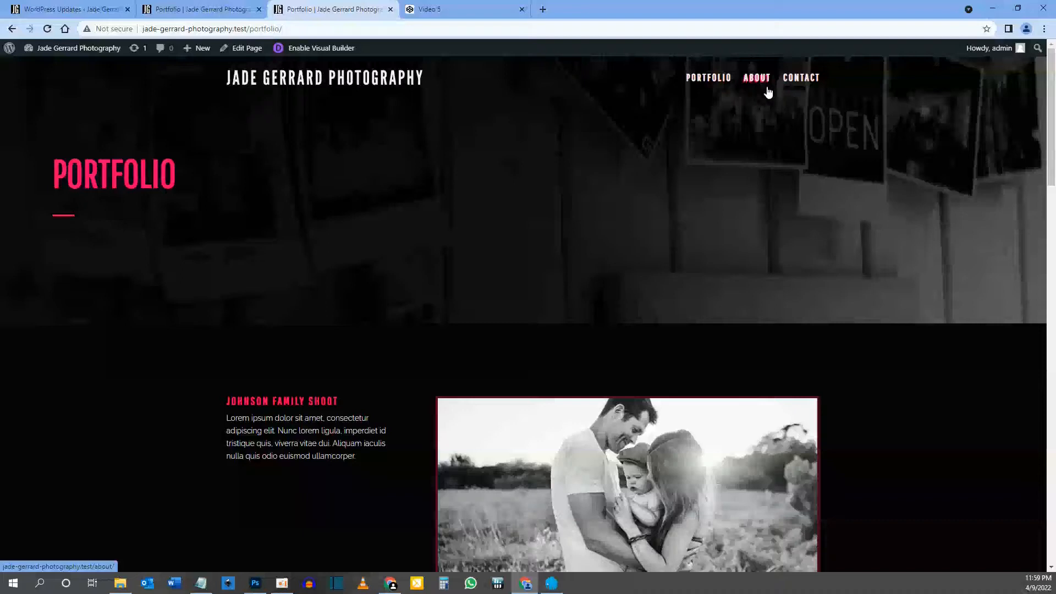
{"action": "scroll", "coordinate": [697, 292], "scroll_direction": "down", "scroll_amount": 12}
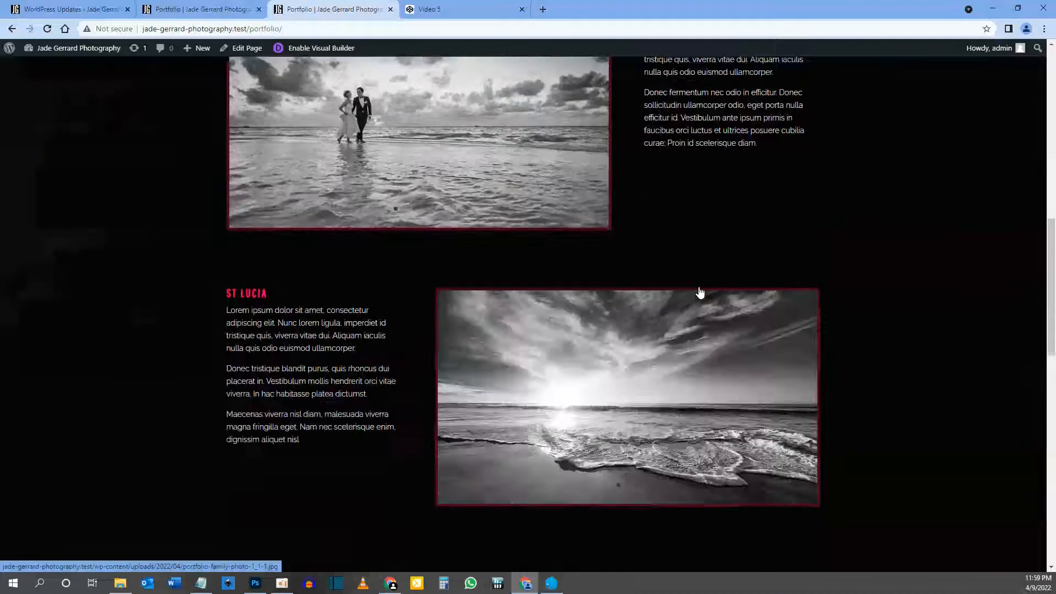
{"action": "scroll", "coordinate": [697, 292], "scroll_direction": "down", "scroll_amount": 10}
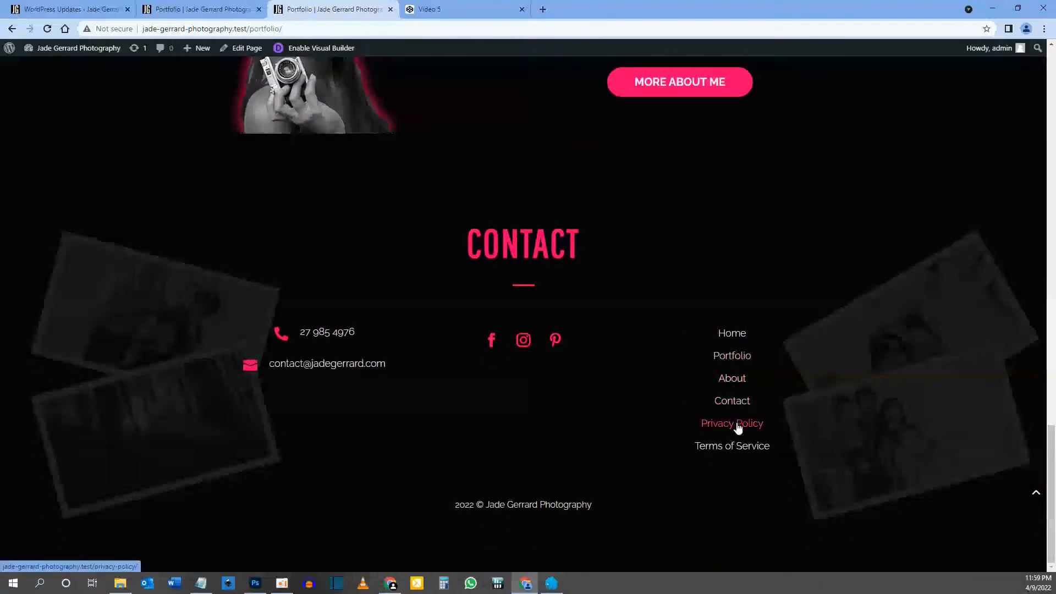
{"action": "scroll", "coordinate": [712, 445], "scroll_direction": "up", "scroll_amount": 3}
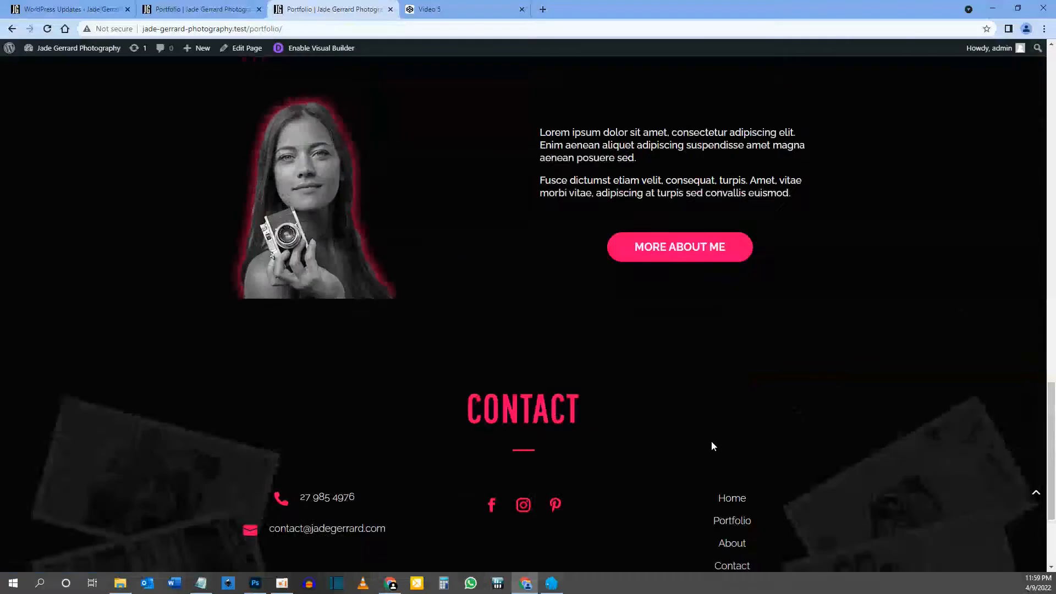
{"action": "scroll", "coordinate": [712, 443], "scroll_direction": "up", "scroll_amount": 15}
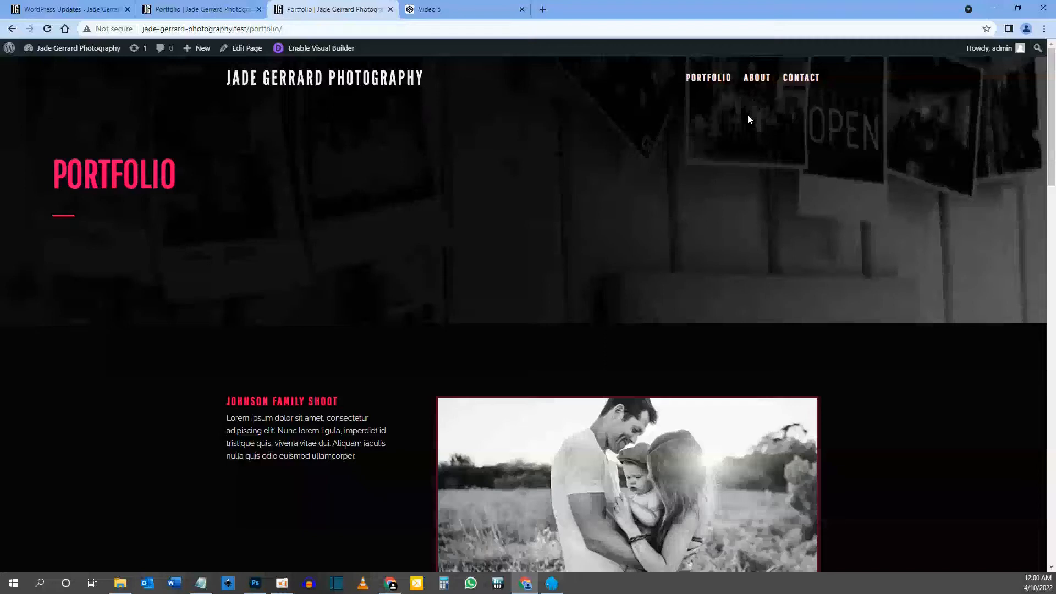
{"action": "scroll", "coordinate": [681, 182], "scroll_direction": "down", "scroll_amount": 13}
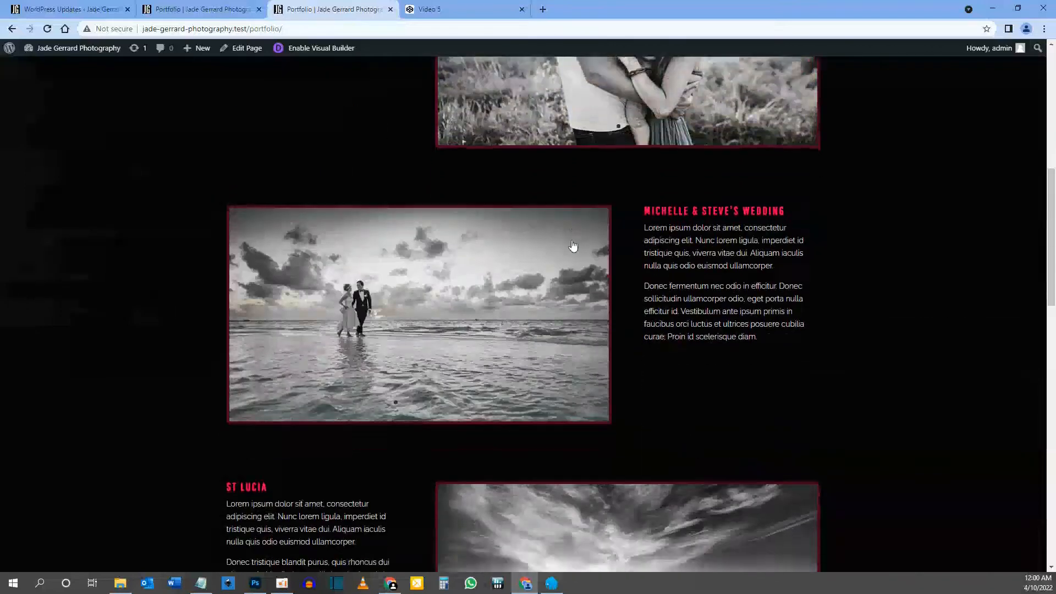
{"action": "scroll", "coordinate": [572, 245], "scroll_direction": "down", "scroll_amount": 12}
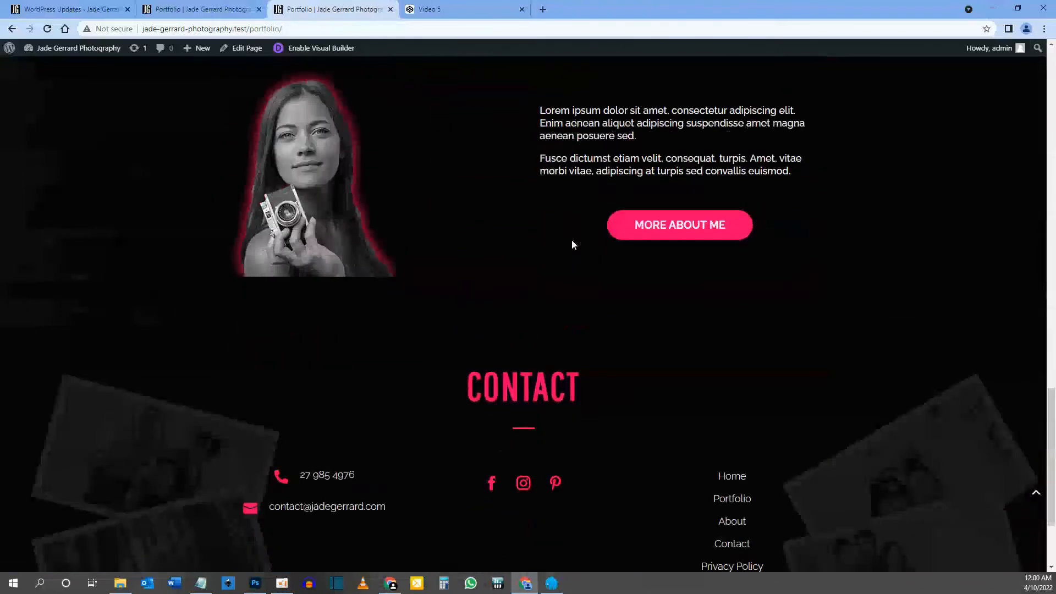
{"action": "scroll", "coordinate": [572, 240], "scroll_direction": "up", "scroll_amount": 20}
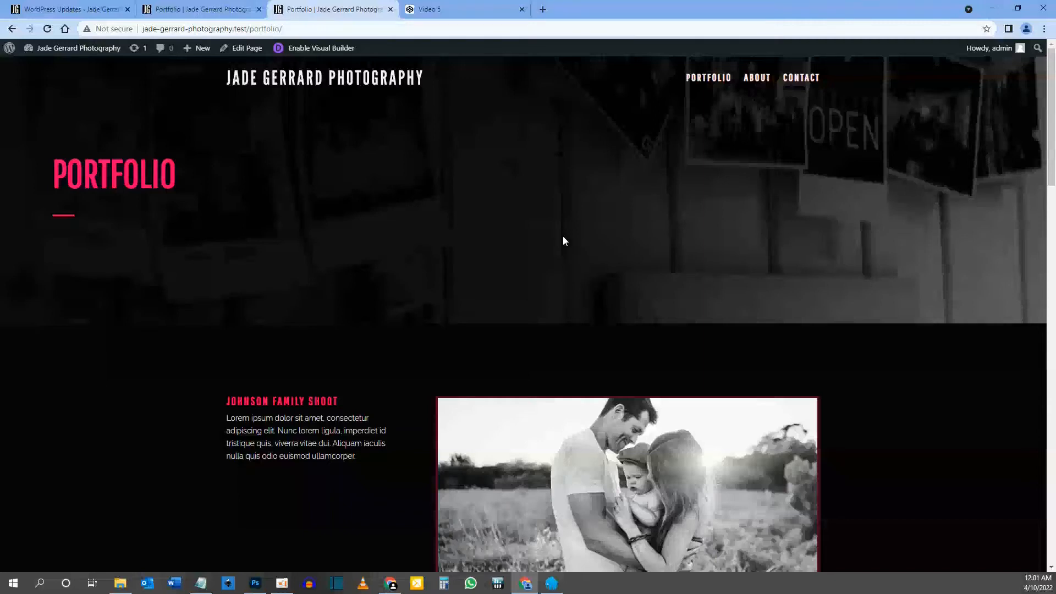
{"action": "scroll", "coordinate": [493, 329], "scroll_direction": "down", "scroll_amount": 12}
{"action": "scroll", "coordinate": [493, 328], "scroll_direction": "down", "scroll_amount": 14}
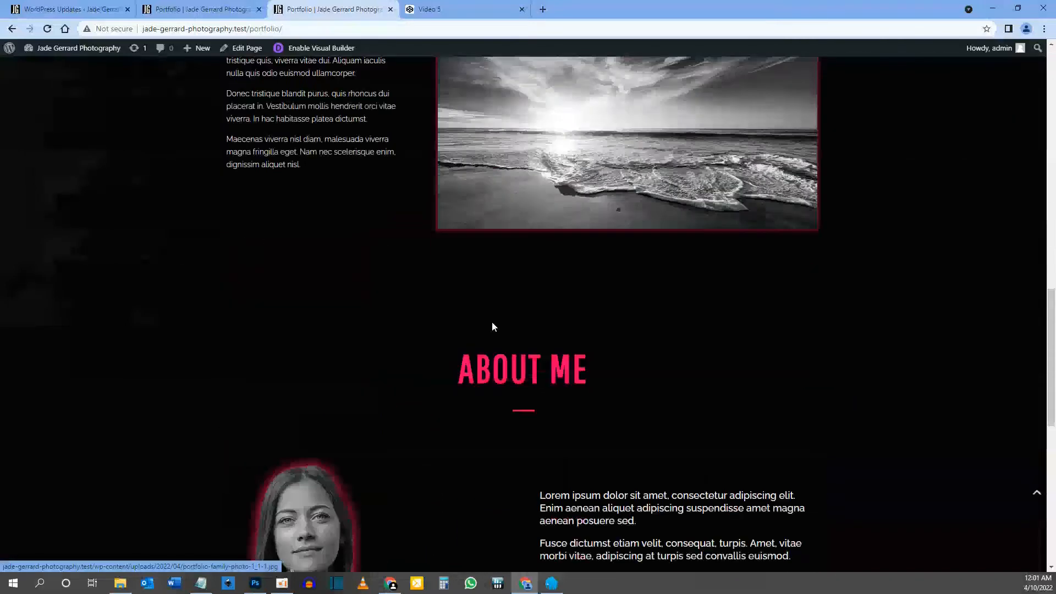
{"action": "scroll", "coordinate": [493, 327], "scroll_direction": "up", "scroll_amount": 7}
{"action": "scroll", "coordinate": [491, 326], "scroll_direction": "up", "scroll_amount": 19}
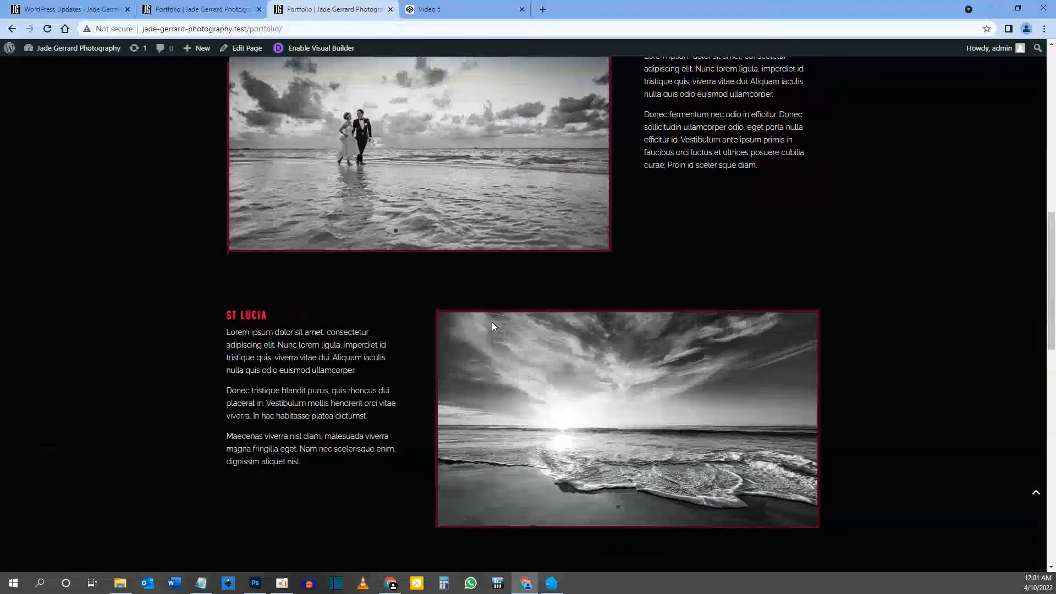